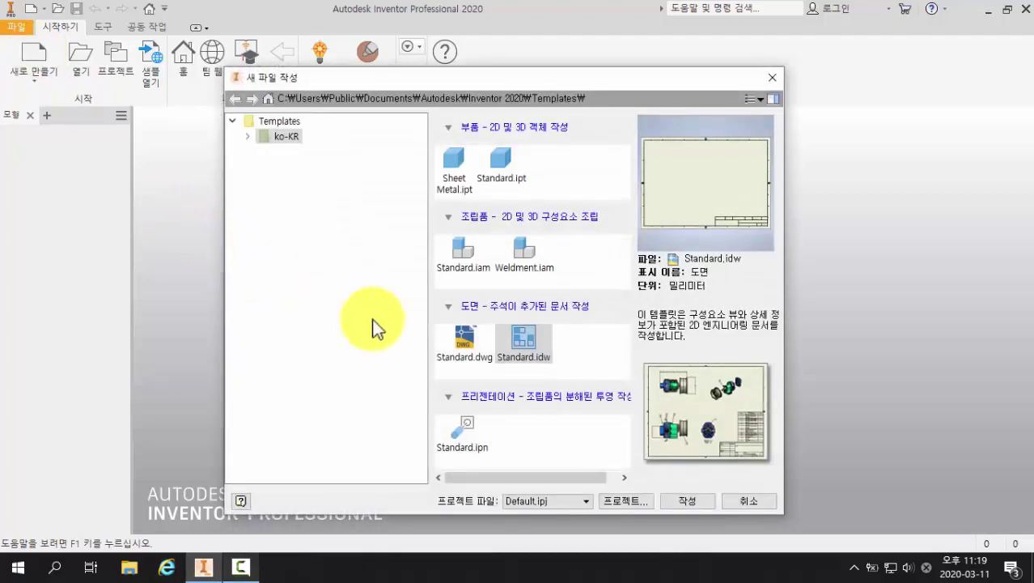
Step: Create a new drawing from the Standard.idw template
left_click(526, 346)
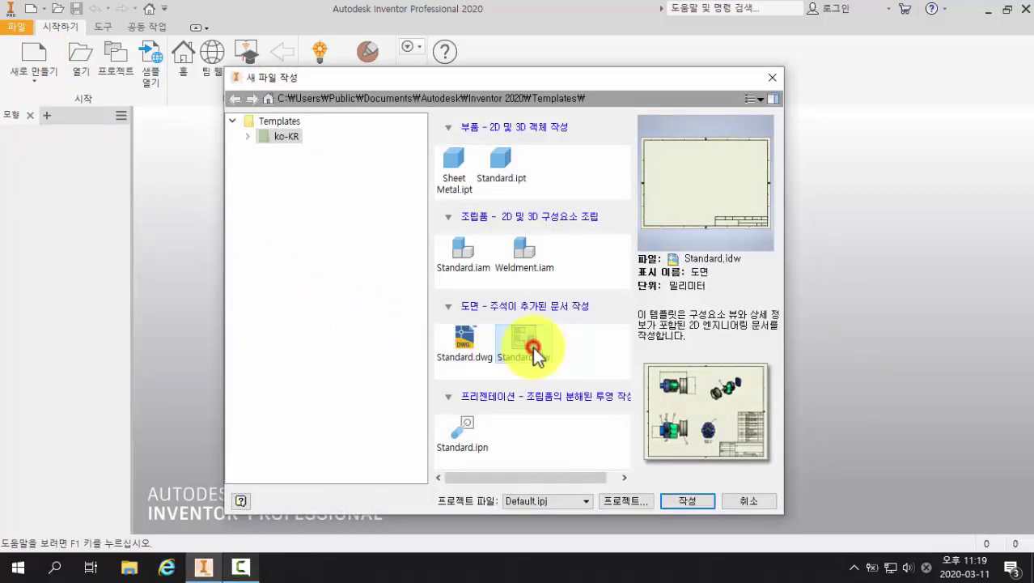
left_click(674, 498)
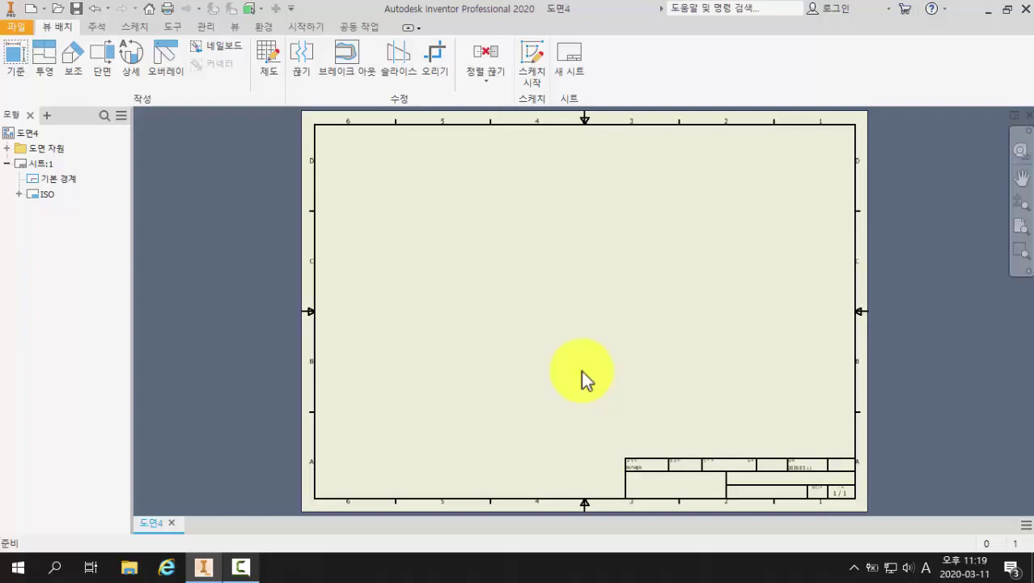
Step: In the style editor, set the default standard (ISO) to third-angle projection and save the standard
left_click(208, 28)
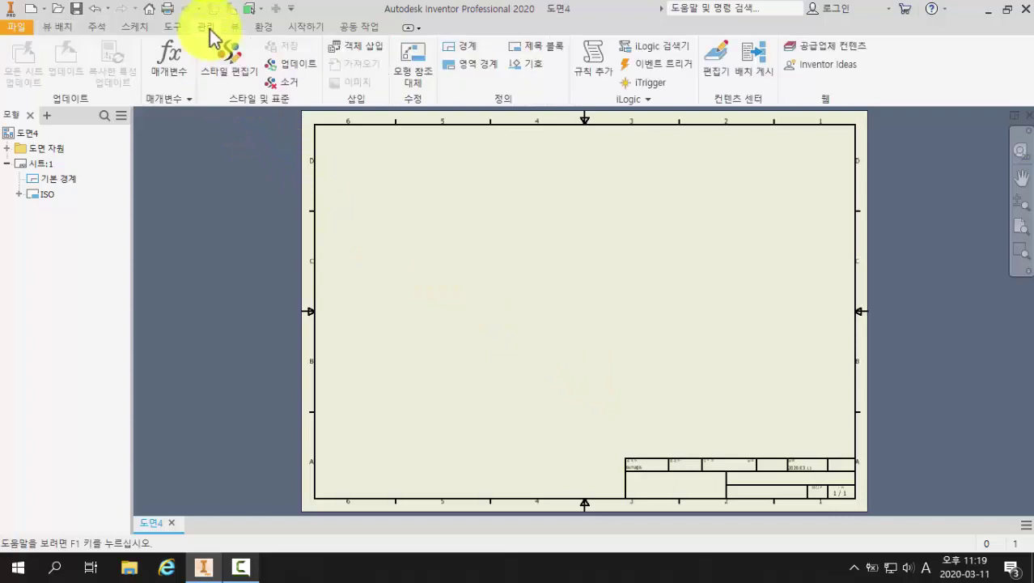
left_click(227, 67)
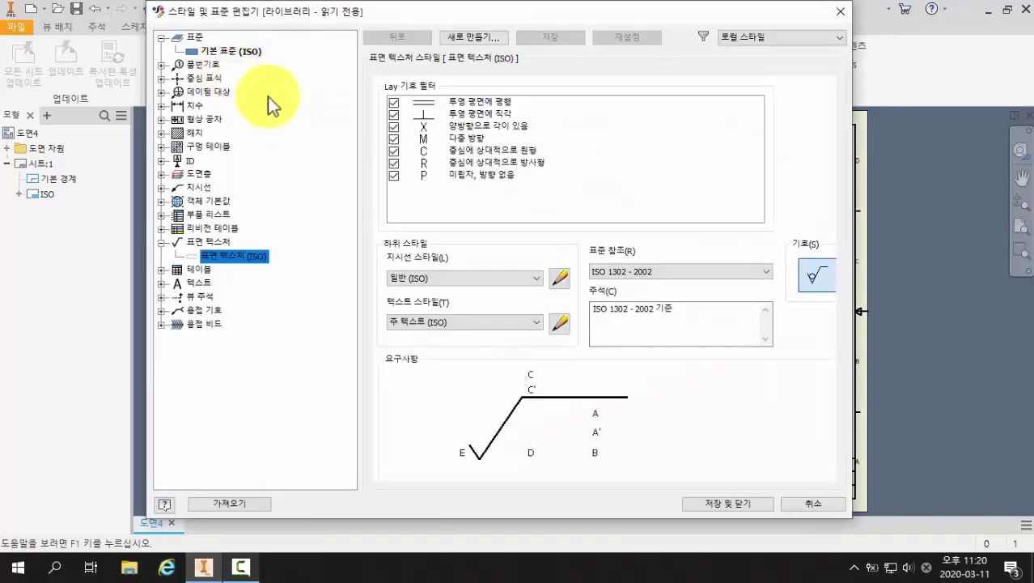
left_click(232, 52)
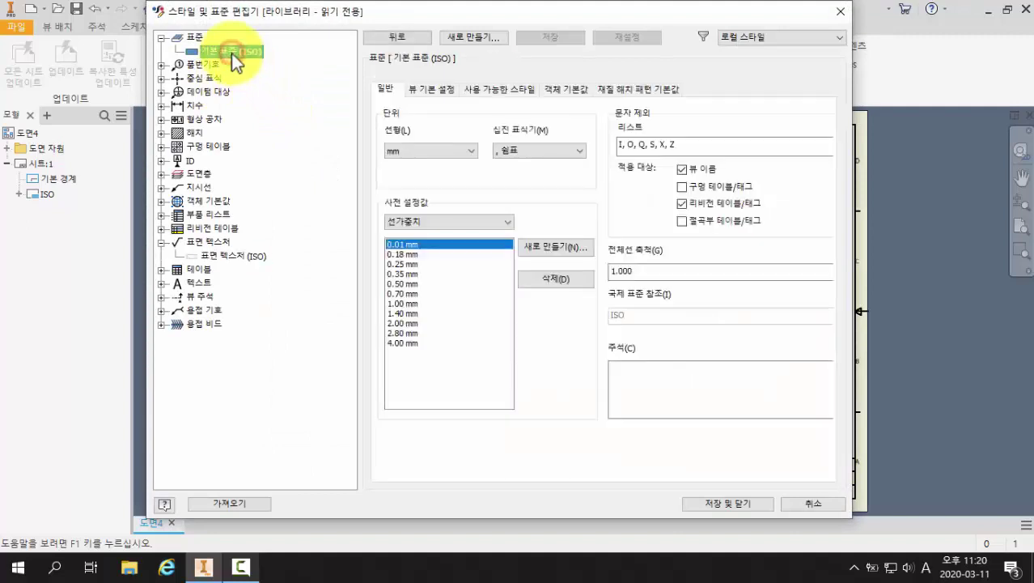
left_click(435, 91)
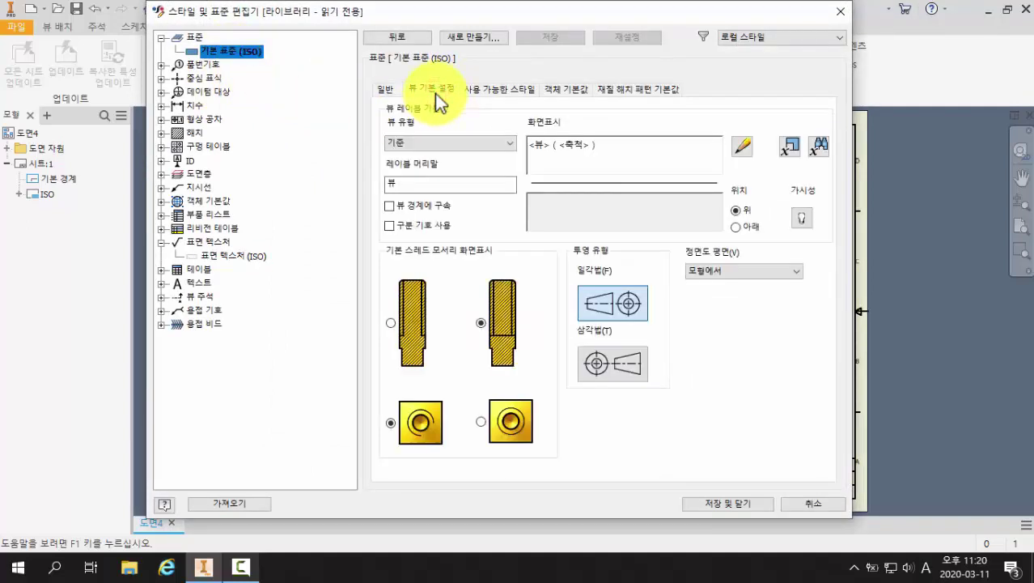
left_click(612, 366)
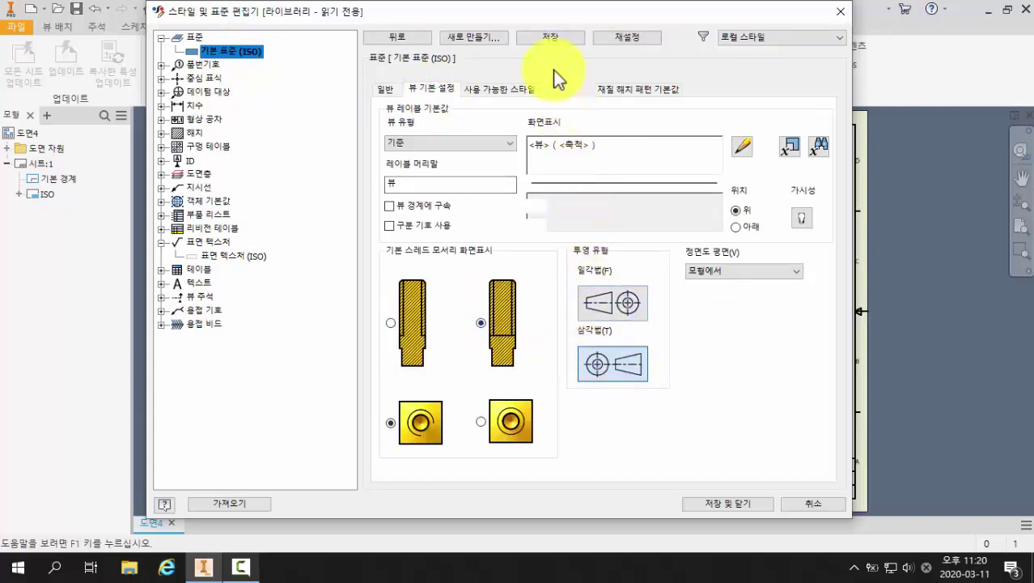
left_click(548, 38)
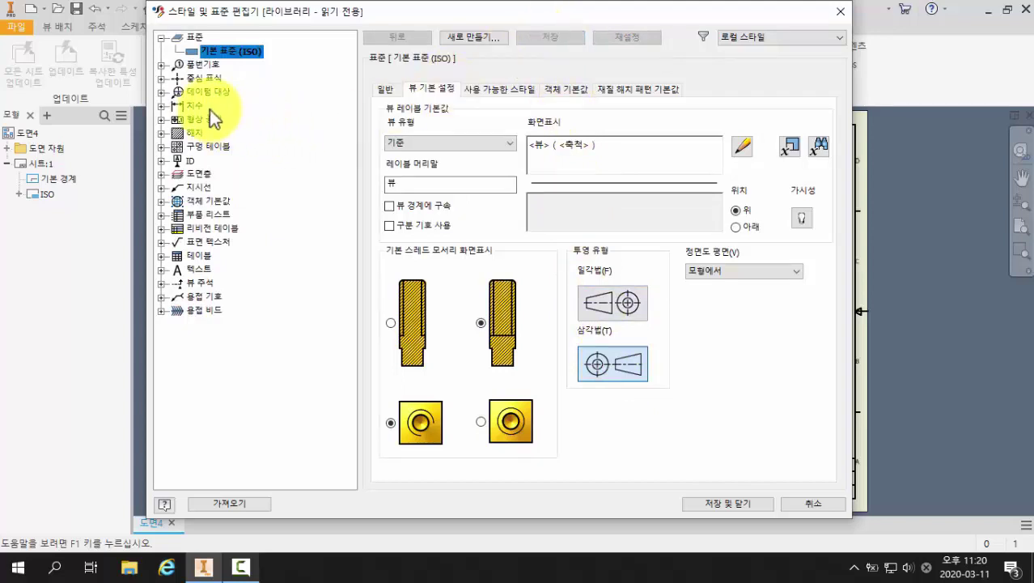
Step: Give the 기본값 (ISO) dimension style a period decimal marker, turn off trailing zeros for linear and angular dimensions, and save it
left_click(161, 105)
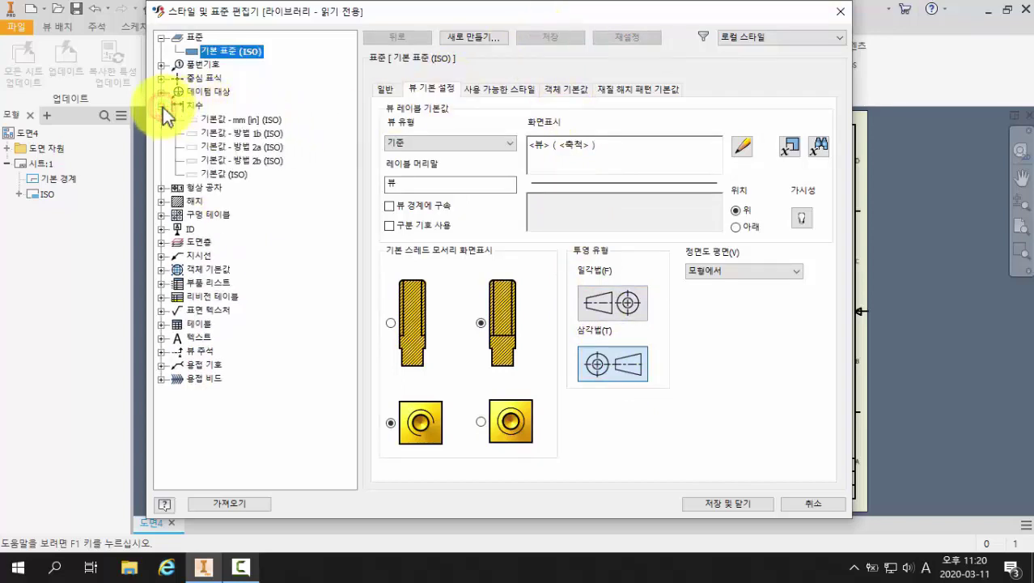
left_click(238, 174)
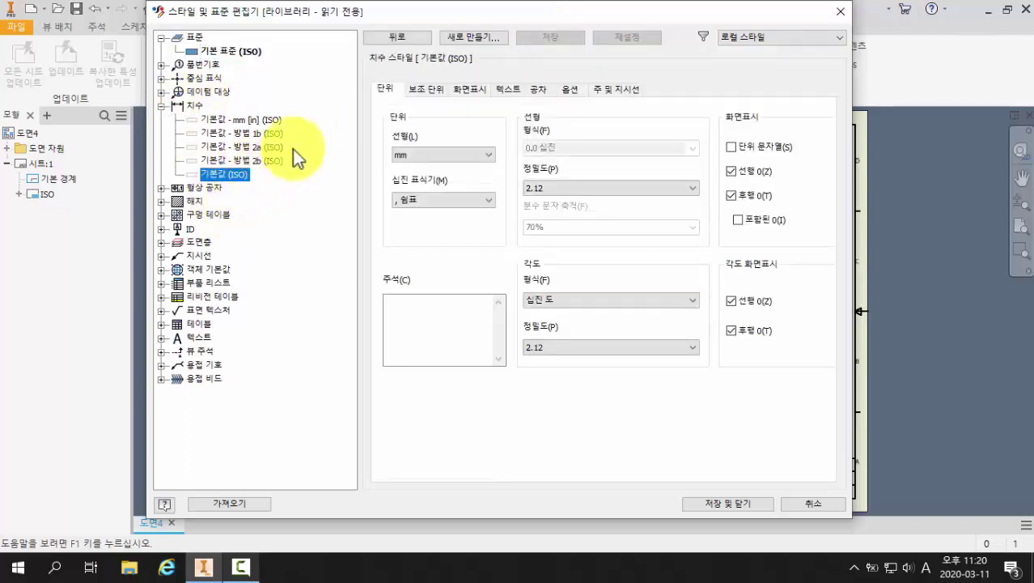
left_click(409, 200)
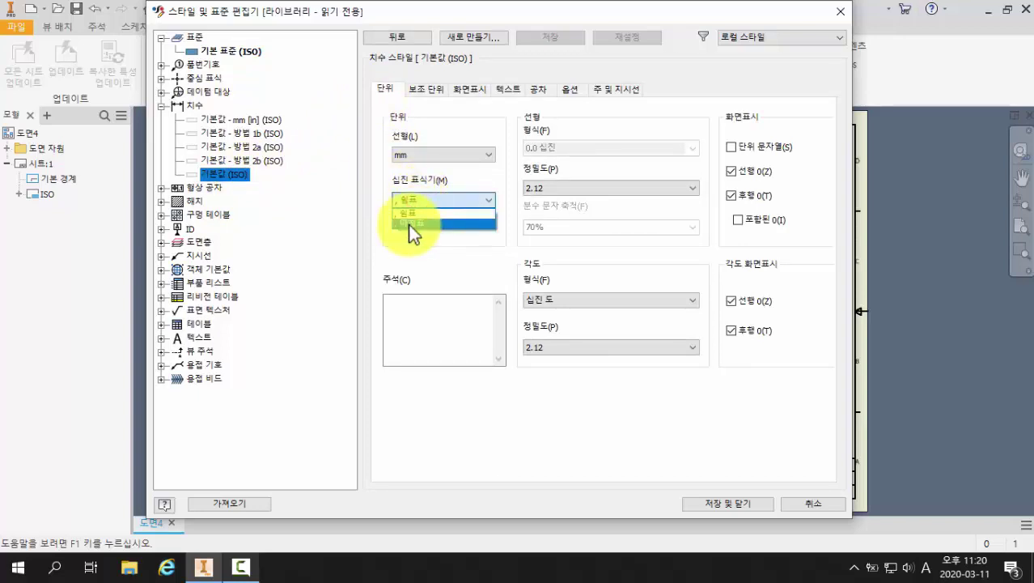
left_click(407, 224)
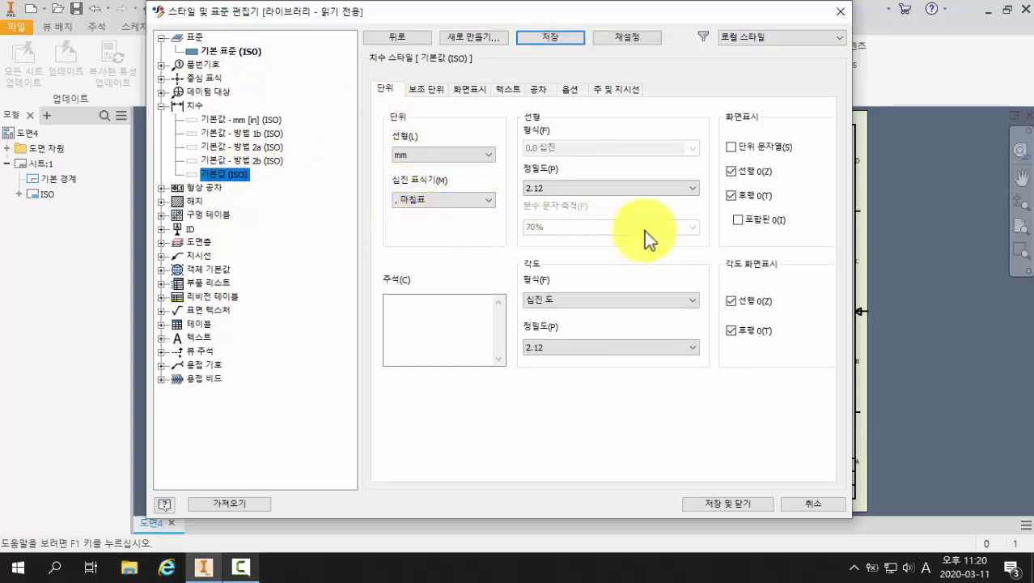
left_click(731, 196)
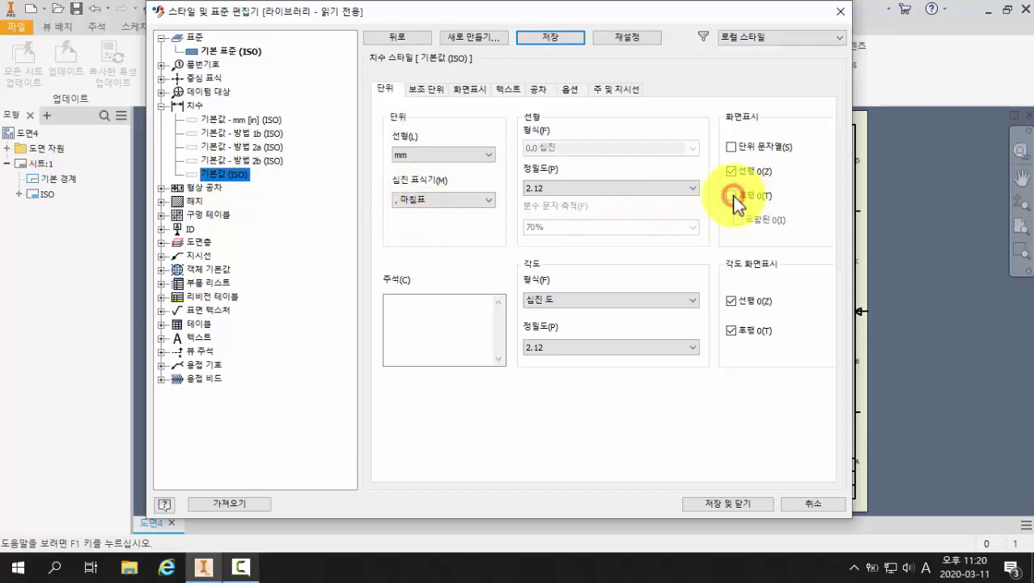
left_click(731, 330)
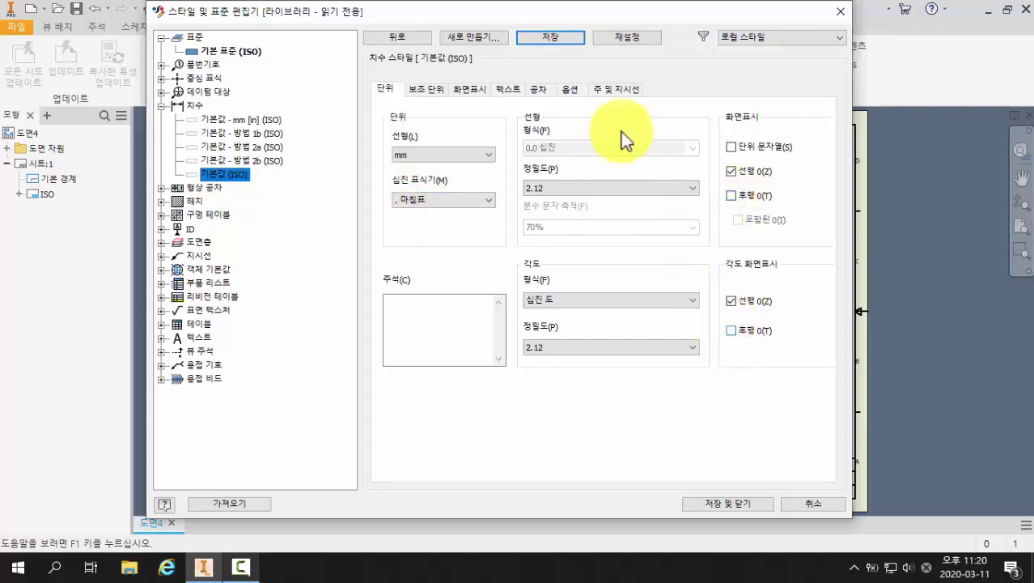
left_click(554, 38)
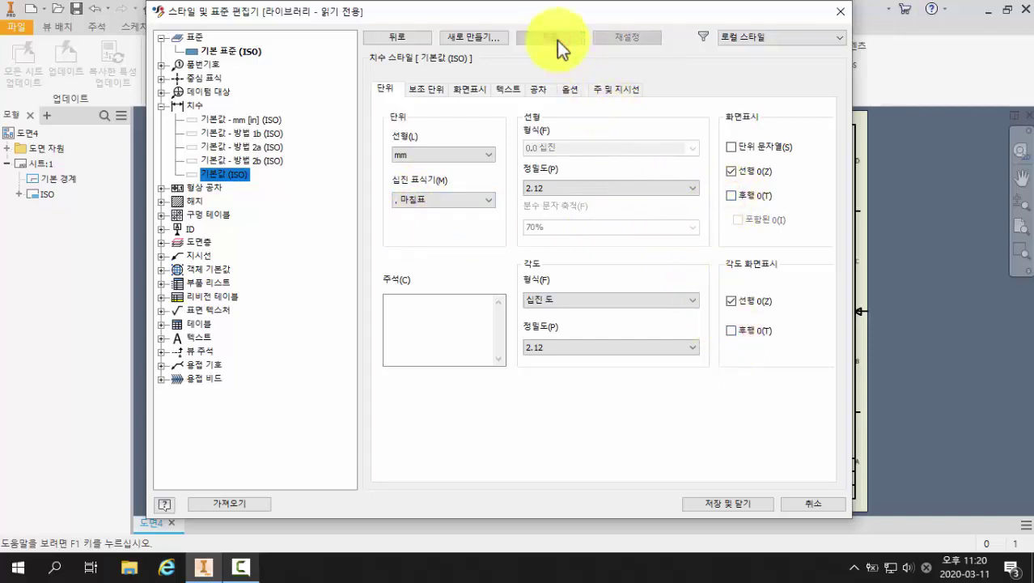
Step: Set the dimension style's tolerance display to the option with a plain unsigned 0 (+0.10 / 0, 0 / -0.10) and save it
left_click(539, 91)
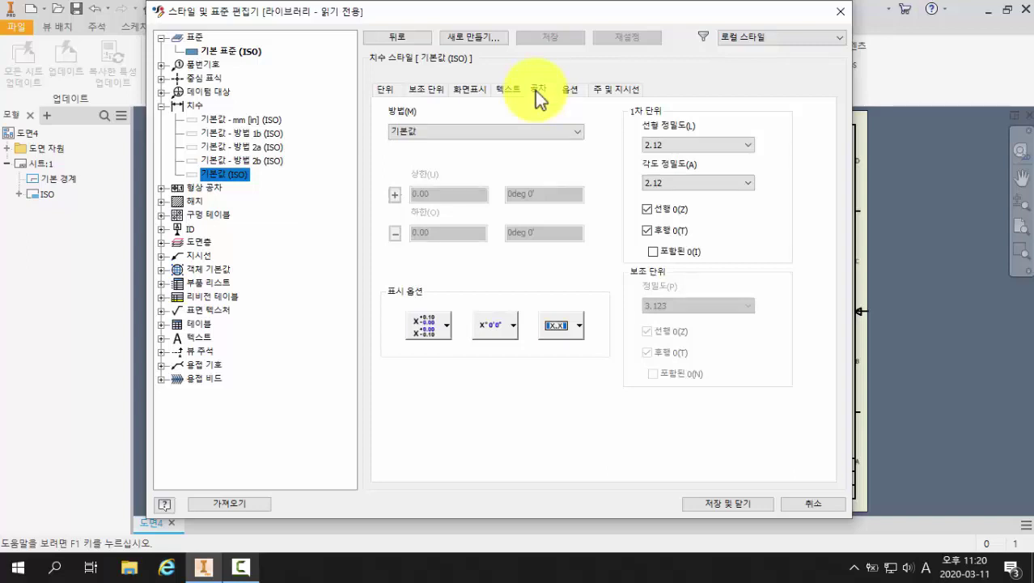
left_click(429, 326)
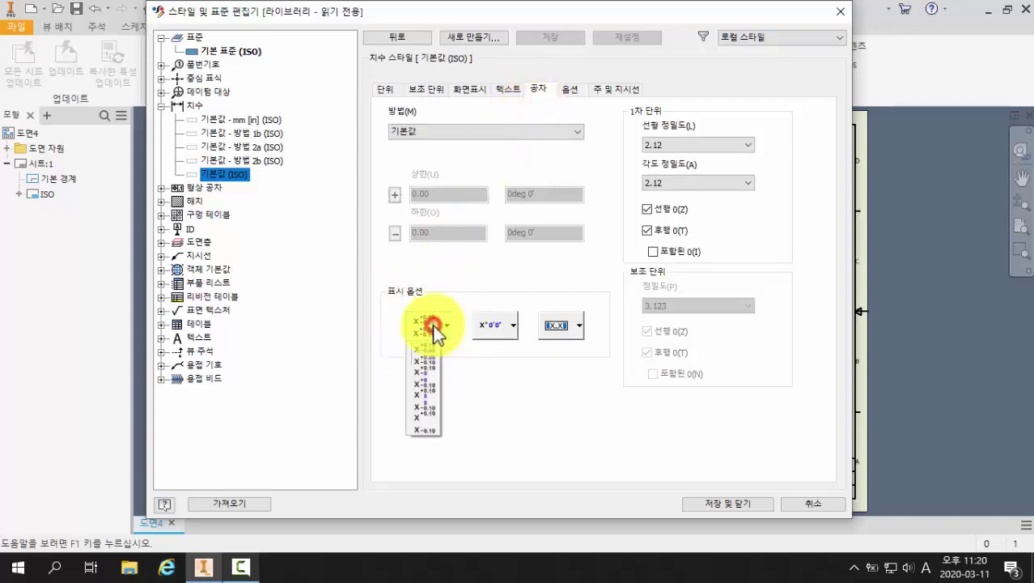
left_click(426, 394)
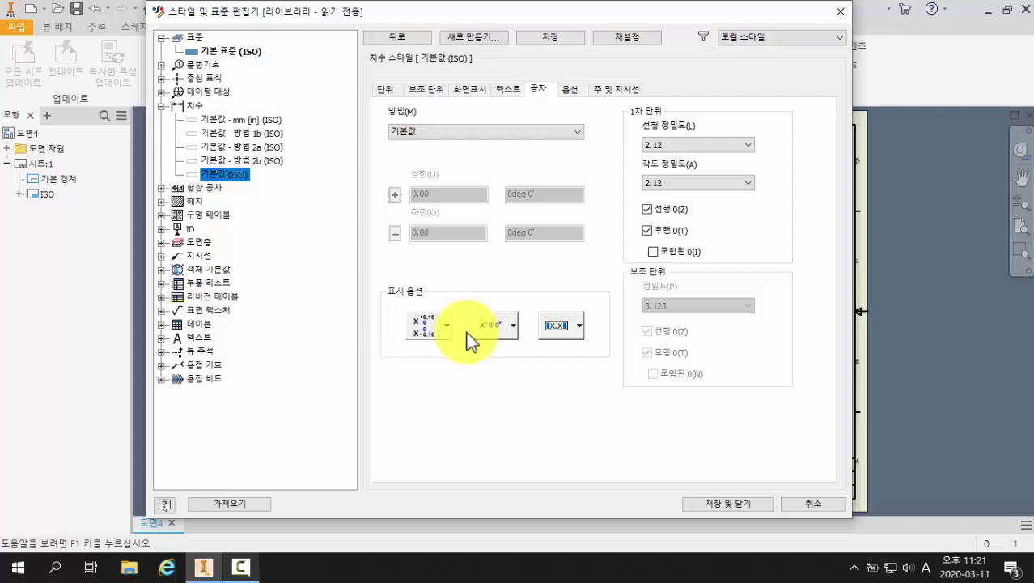
left_click(550, 39)
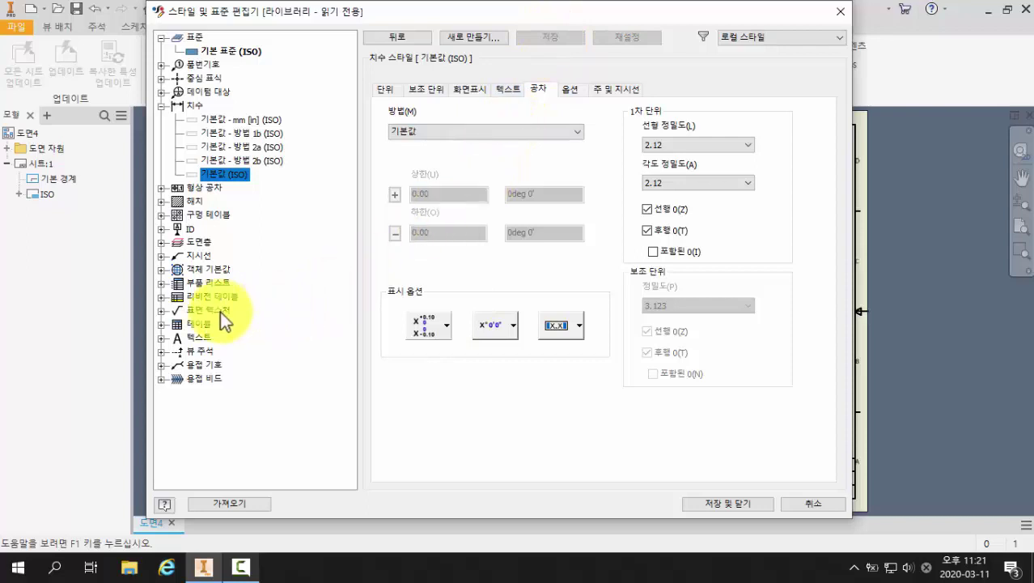
Step: Set the surface texture (ISO) style's standard reference to JIS B 0031 - 1994, save it and close the style editor
left_click(162, 311)
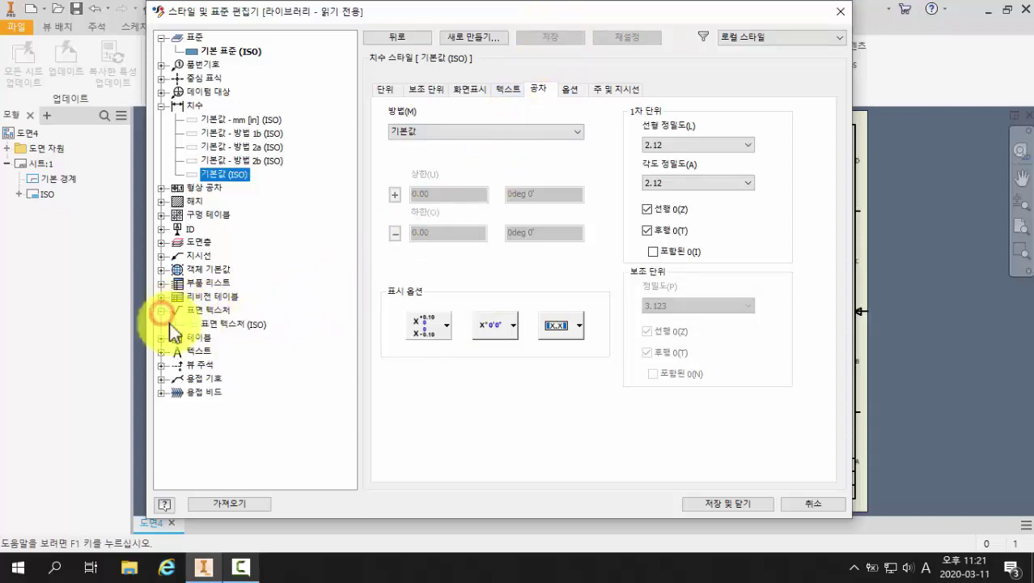
left_click(238, 324)
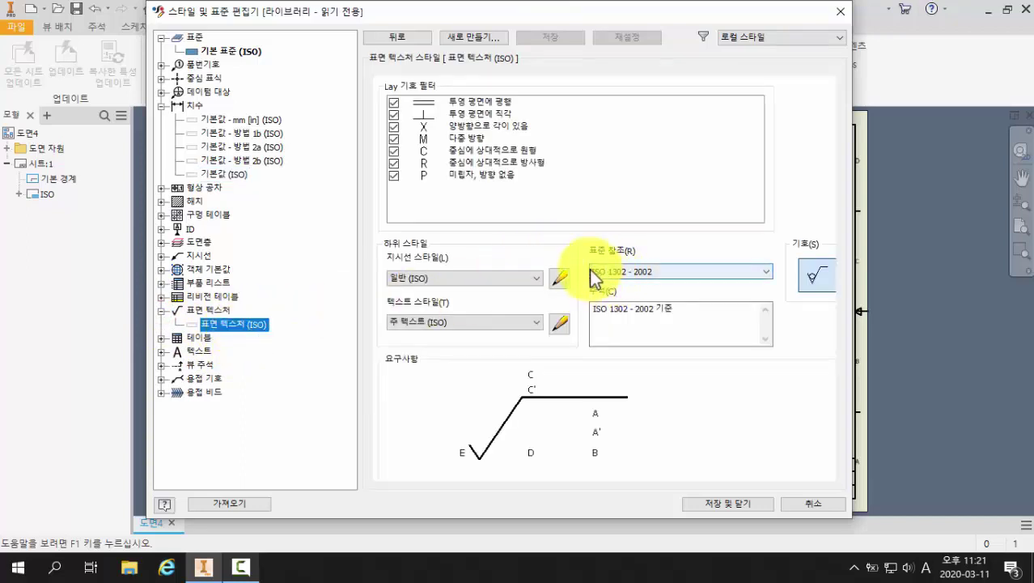
left_click(764, 273)
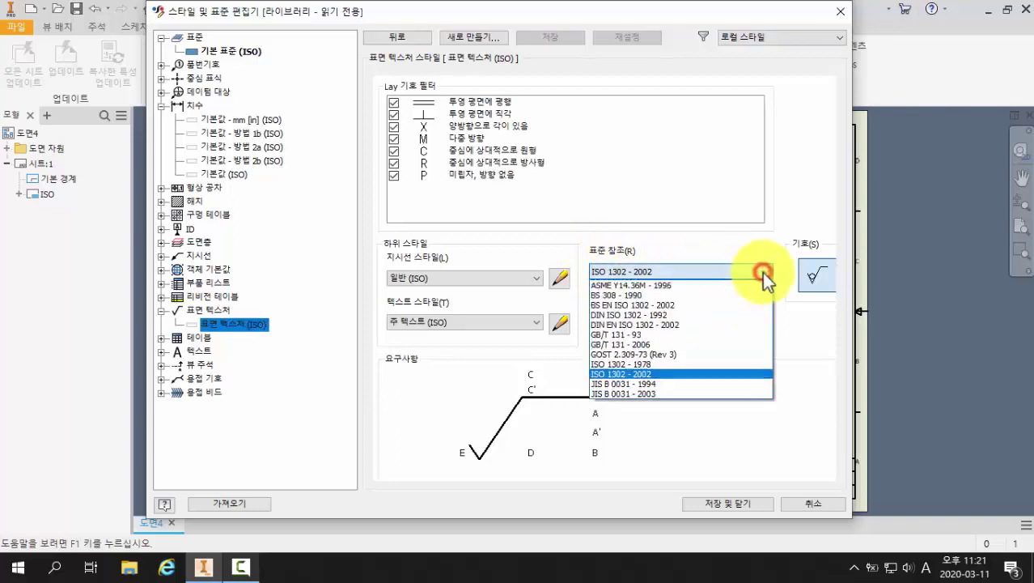
left_click(685, 384)
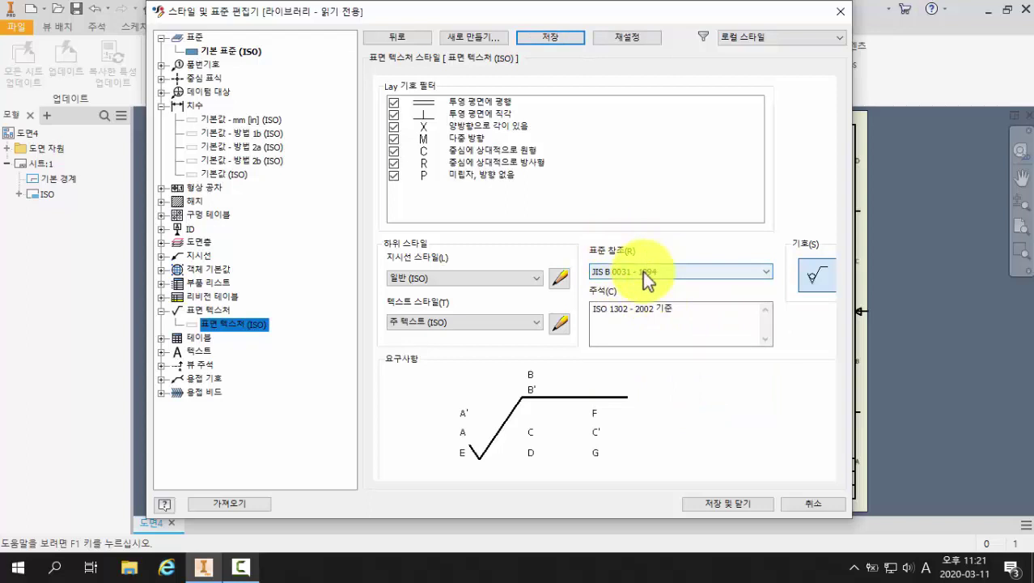
left_click(539, 35)
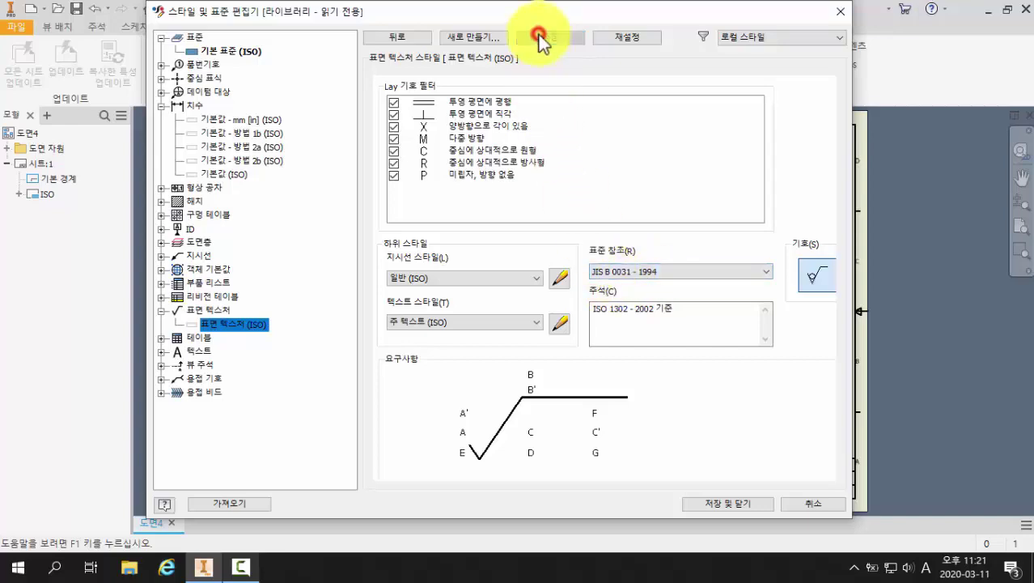
left_click(721, 502)
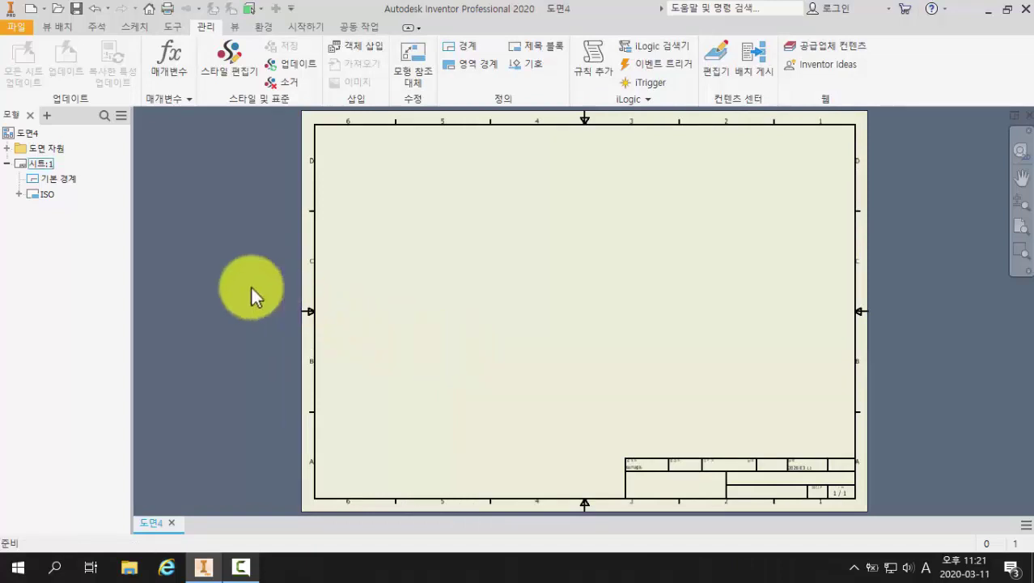
Step: Examine the ISO title block, default border and sheet, and review the sheet size options, keeping A3 in landscape orientation
left_click(48, 195)
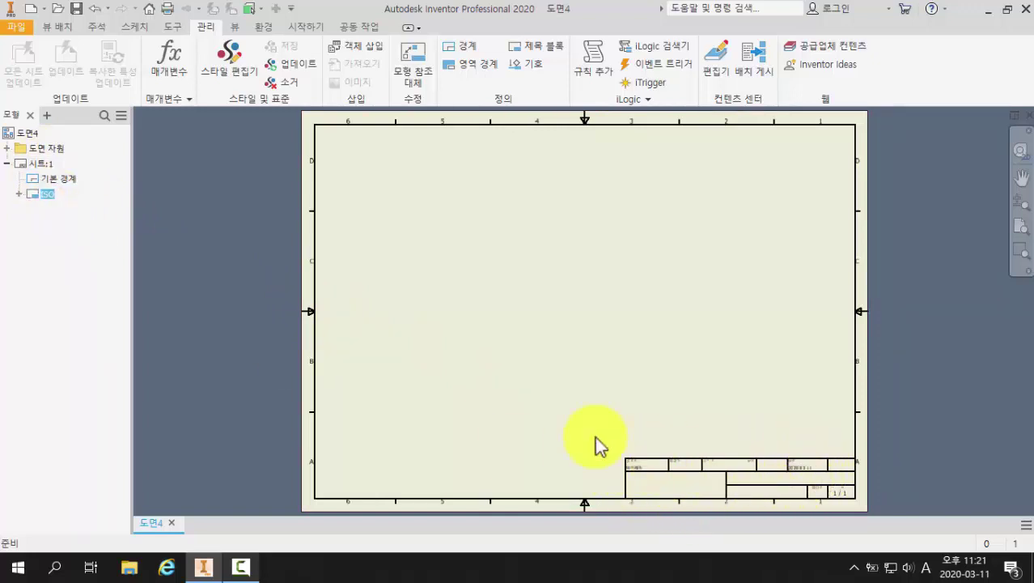
left_click(65, 178)
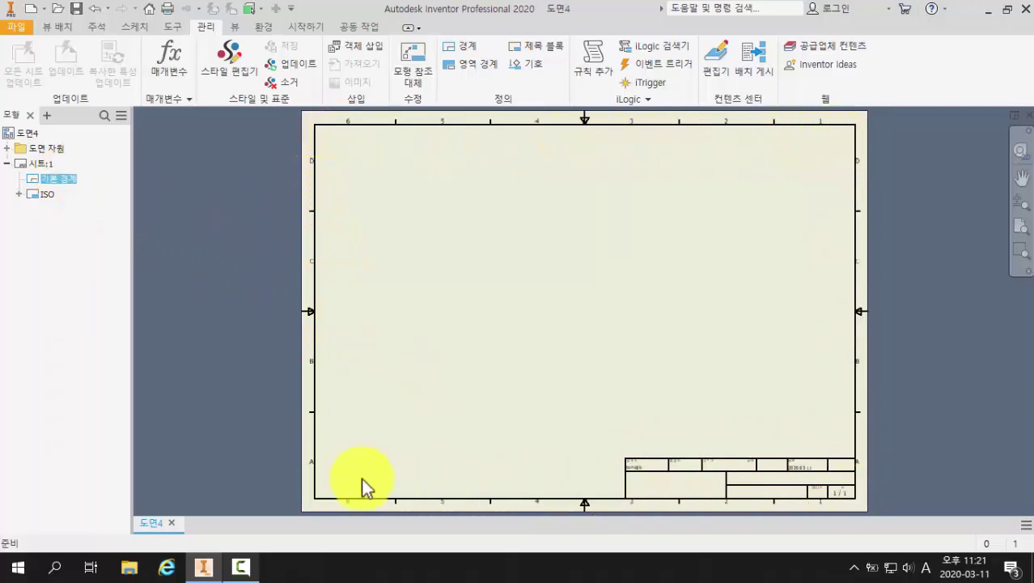
left_click(45, 164)
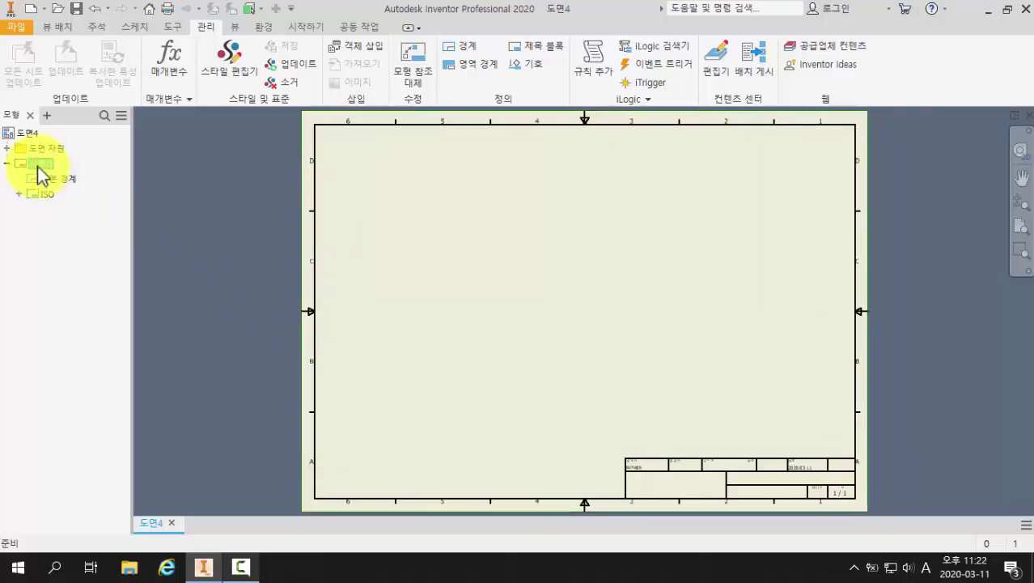
right_click(37, 165)
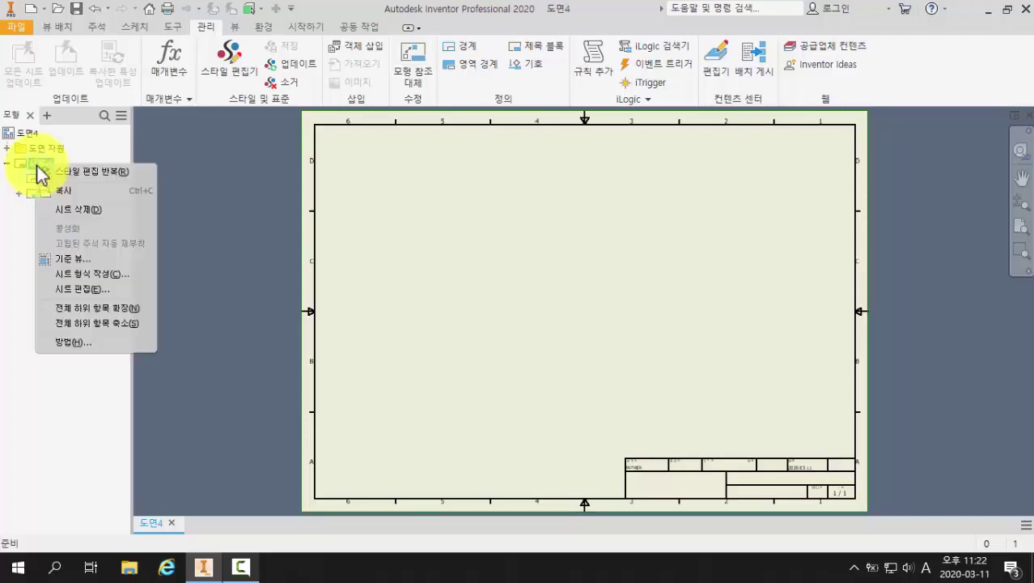
left_click(106, 289)
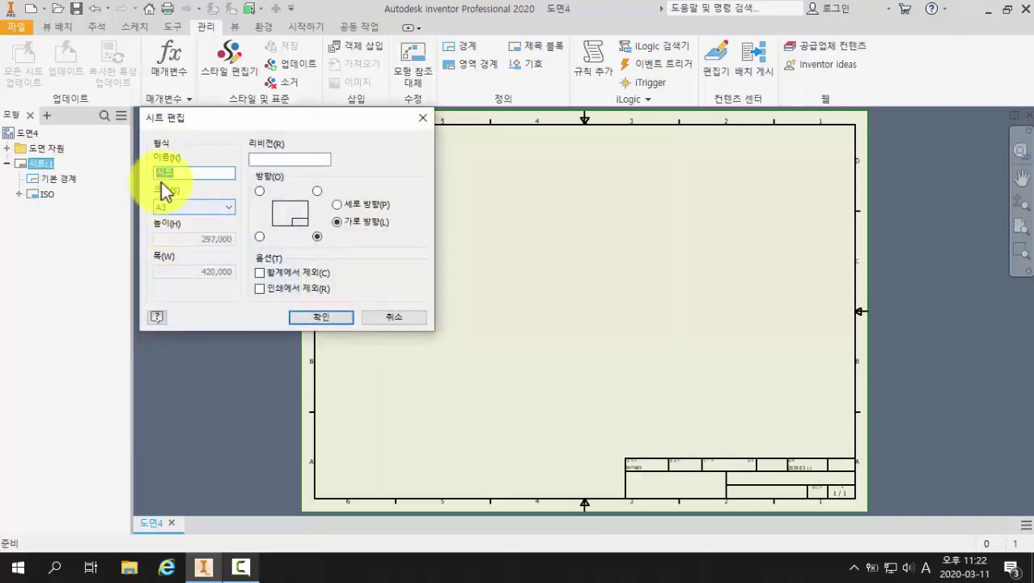
left_click(224, 208)
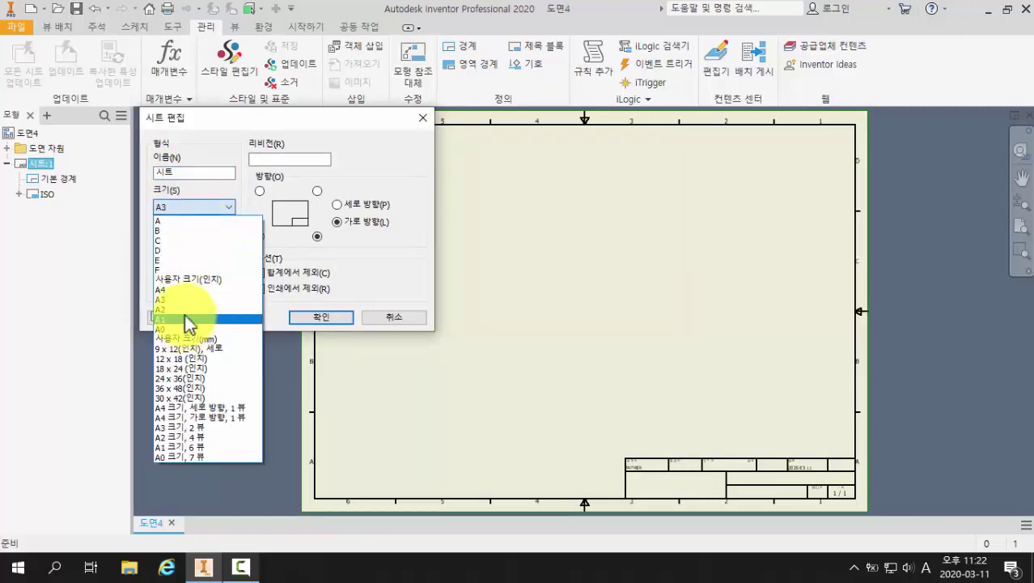
left_click(203, 207)
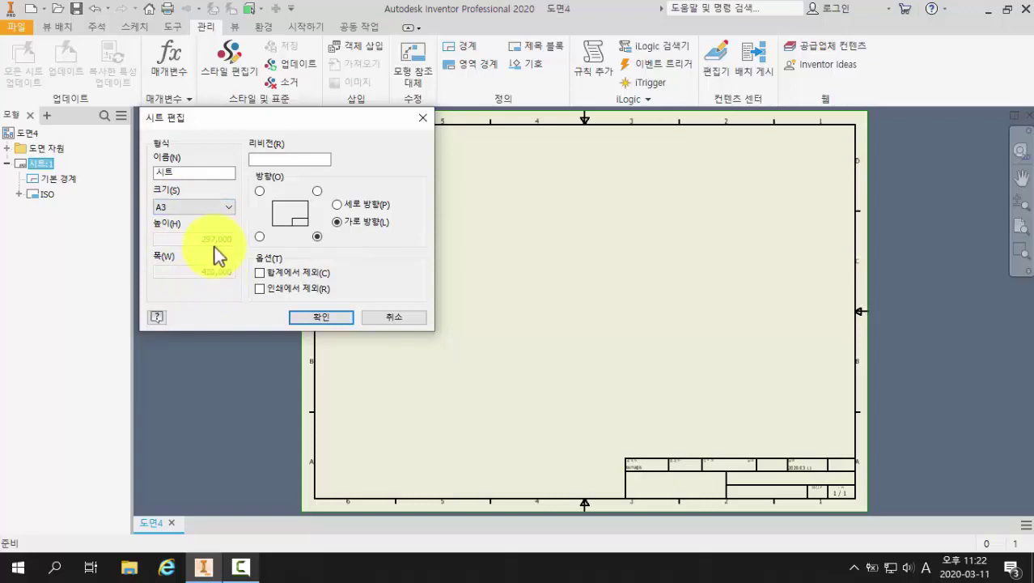
left_click(322, 320)
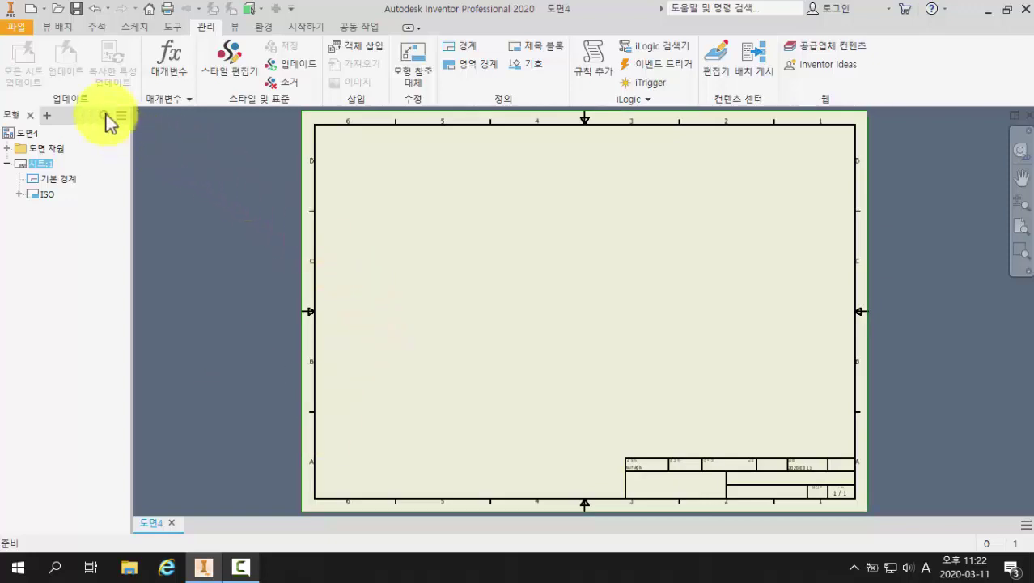
Step: Start a base view and load the part file 03.슬라이더.ipt from the desktop as its model
left_click(63, 29)
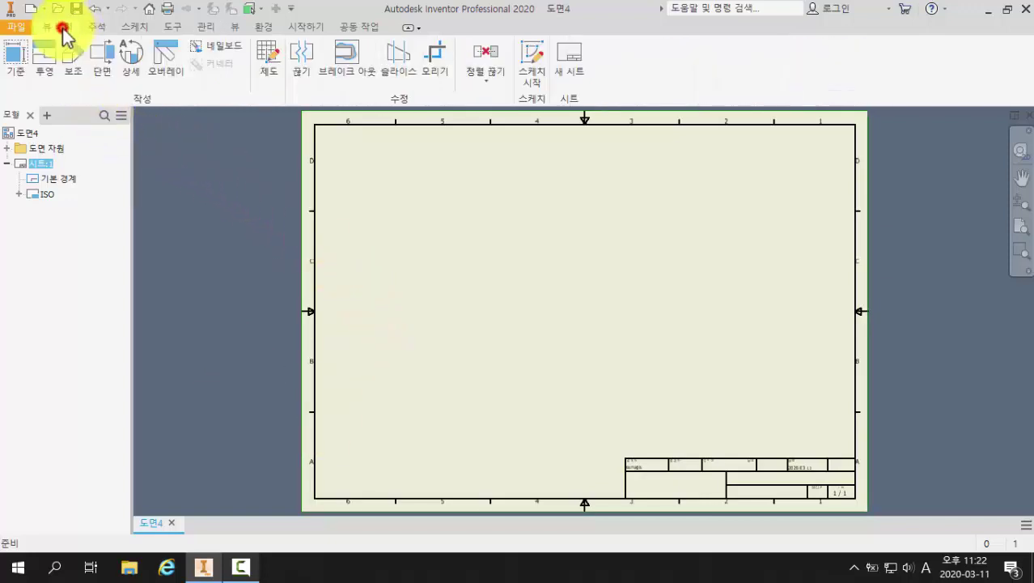
left_click(18, 73)
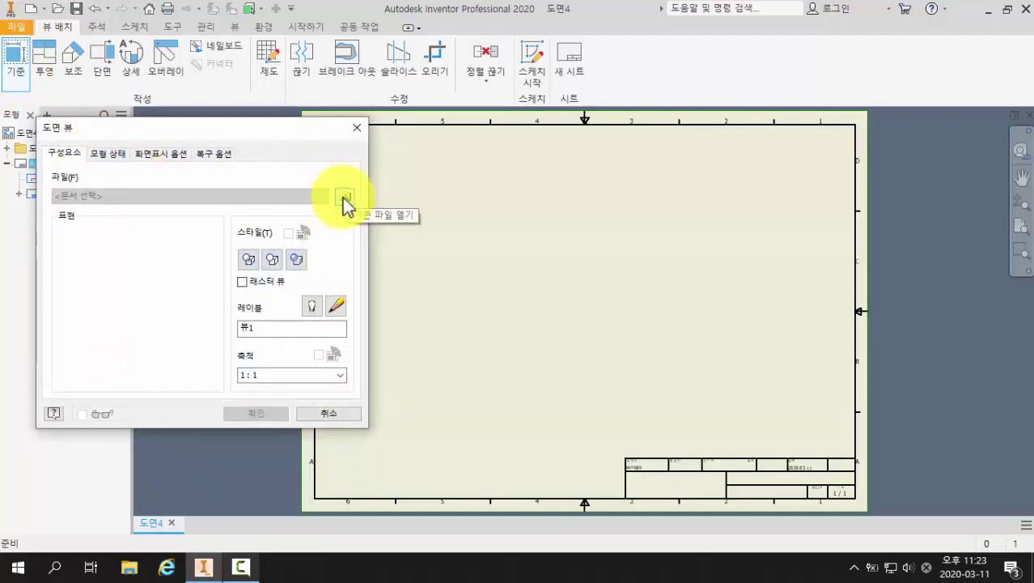
left_click(344, 198)
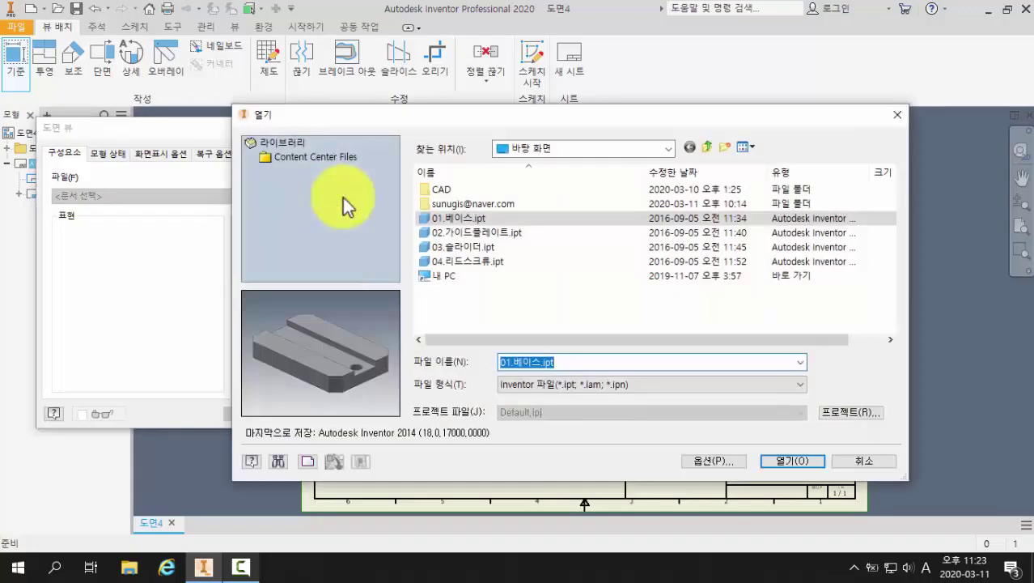
left_click(463, 247)
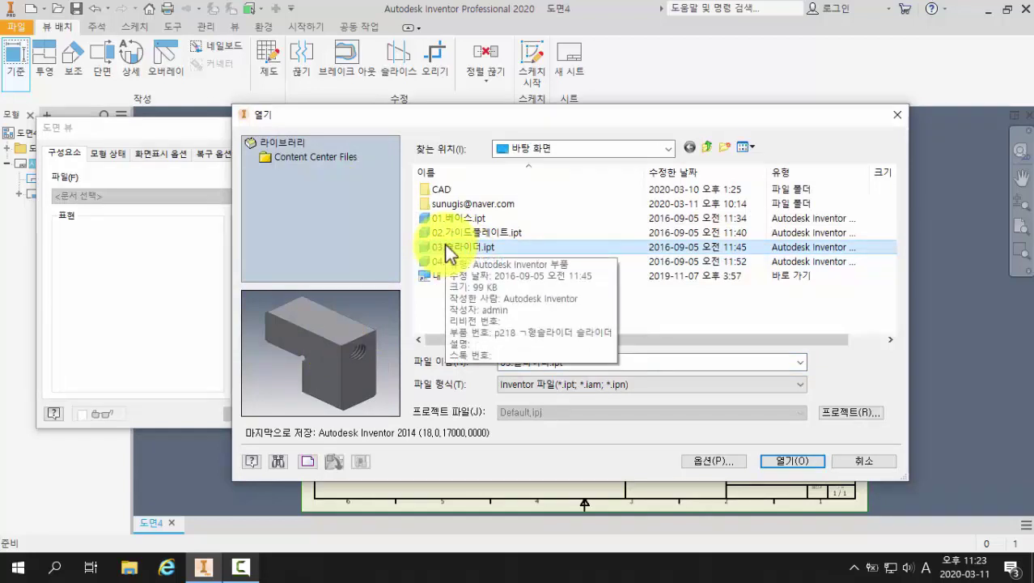
left_click(789, 463)
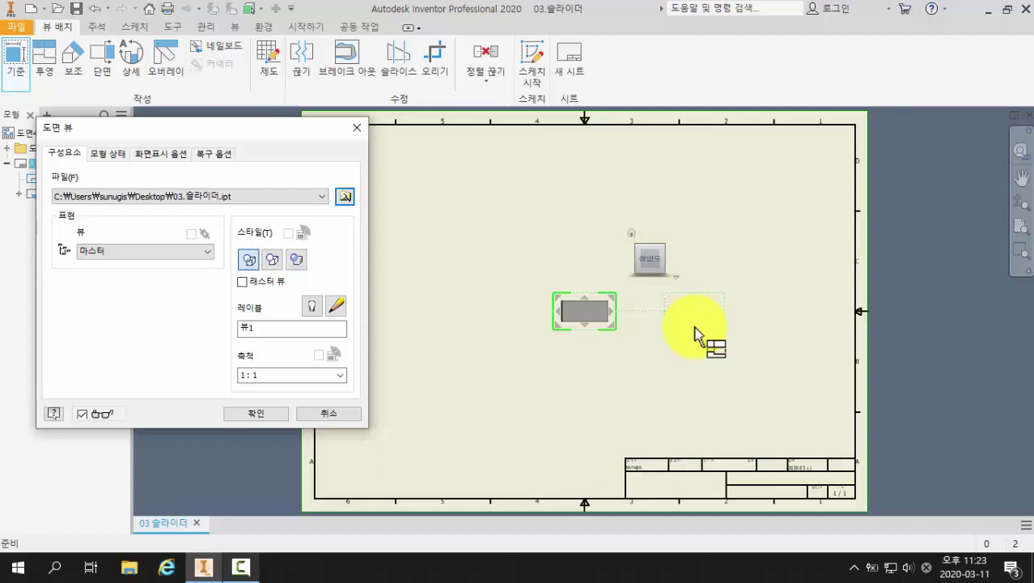
Step: Open the custom view orientation for the base view and turn the slider so its L-shaped profile faces squarely forward
mouse_move(679, 282)
right_click(675, 280)
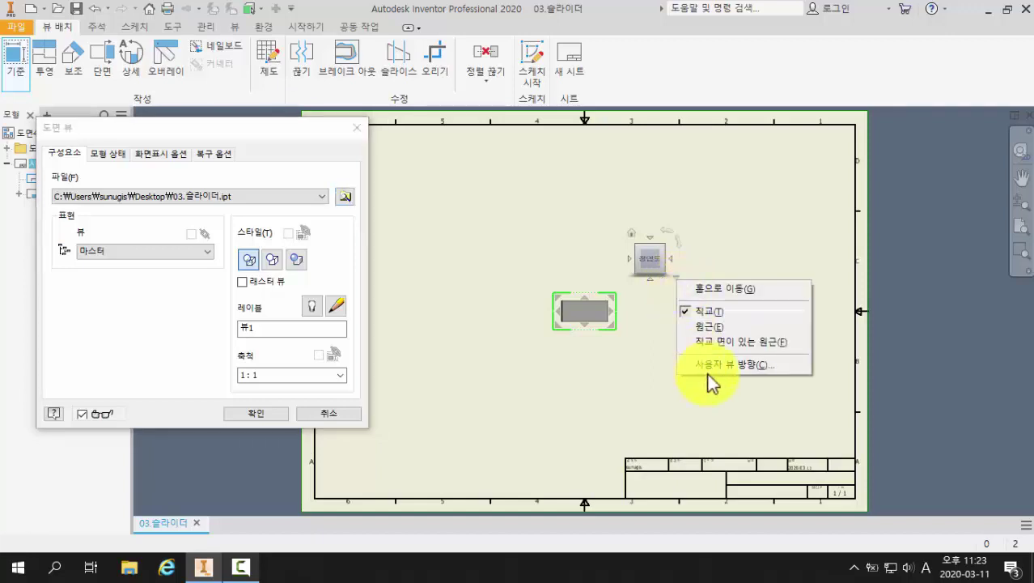
left_click(739, 365)
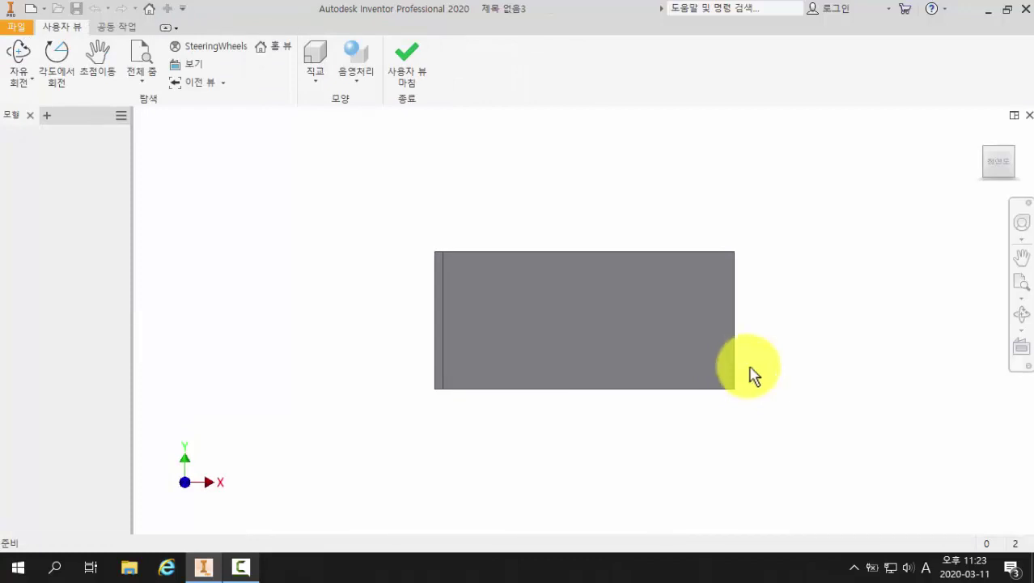
key("F4")
left_click_drag(752, 374, 790, 328)
key("Escape")
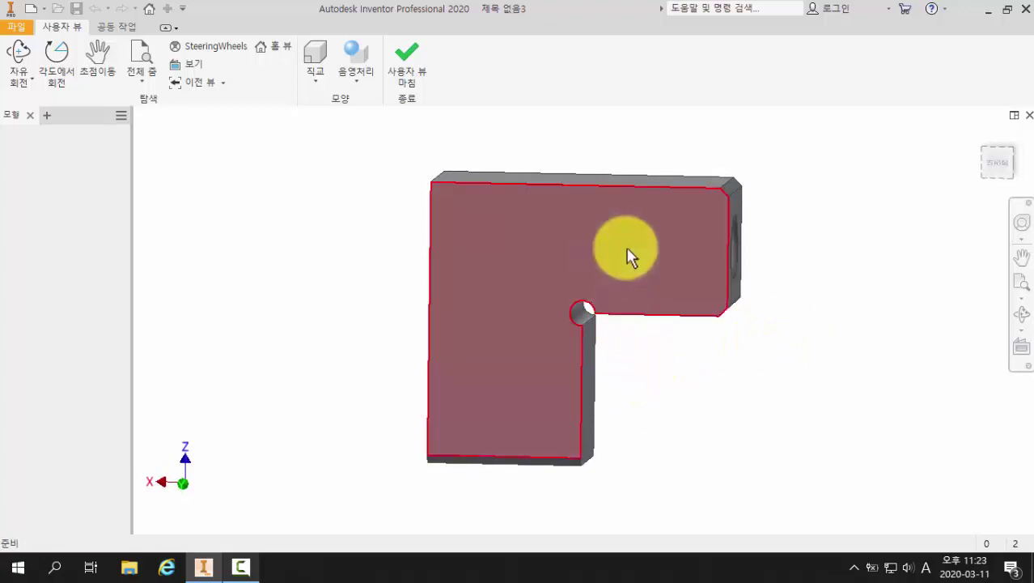
left_click(998, 165)
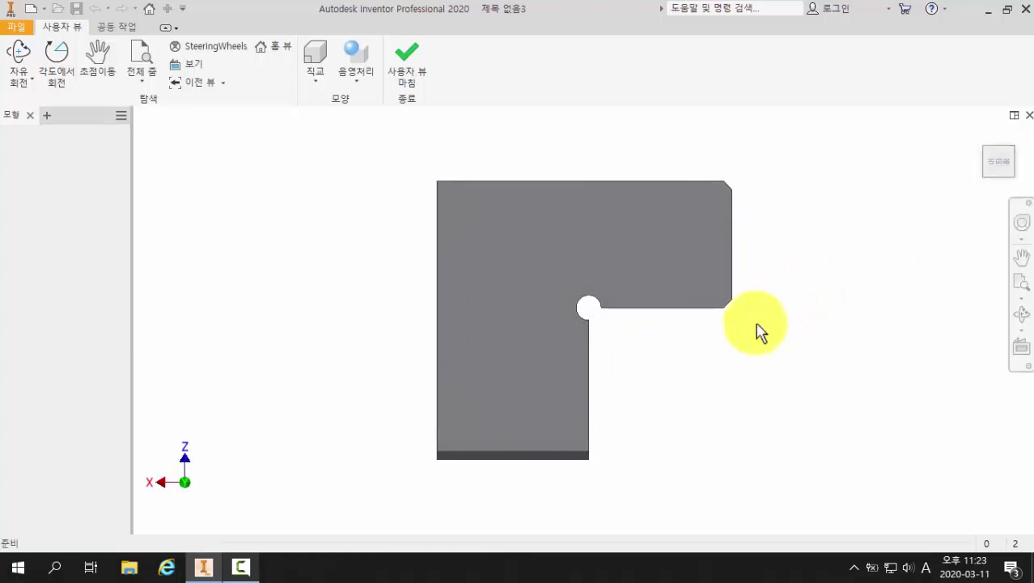
Step: Turn the slider to face the side with the large round hole squarely
left_click_drag(737, 336, 605, 331)
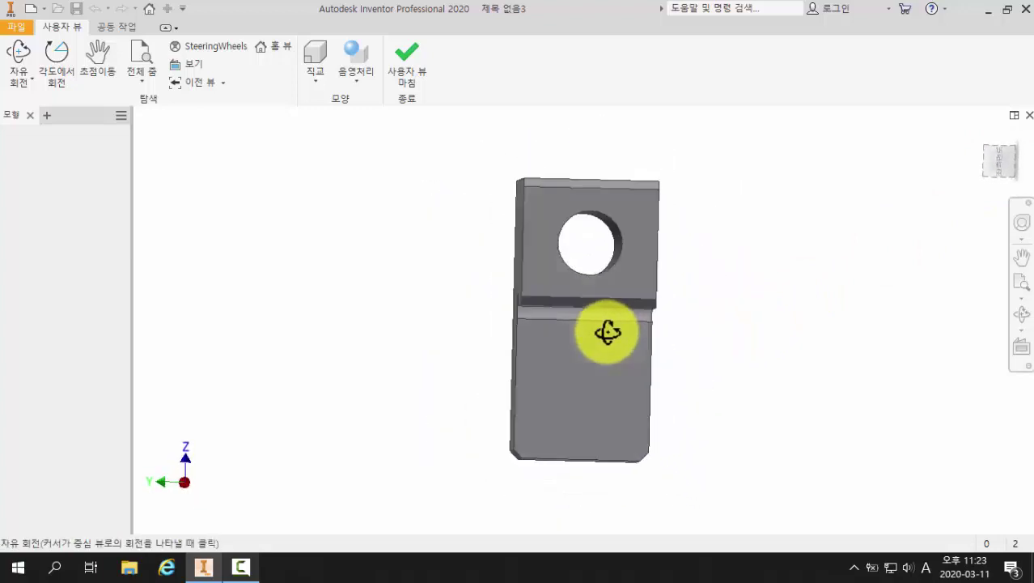
key("Escape")
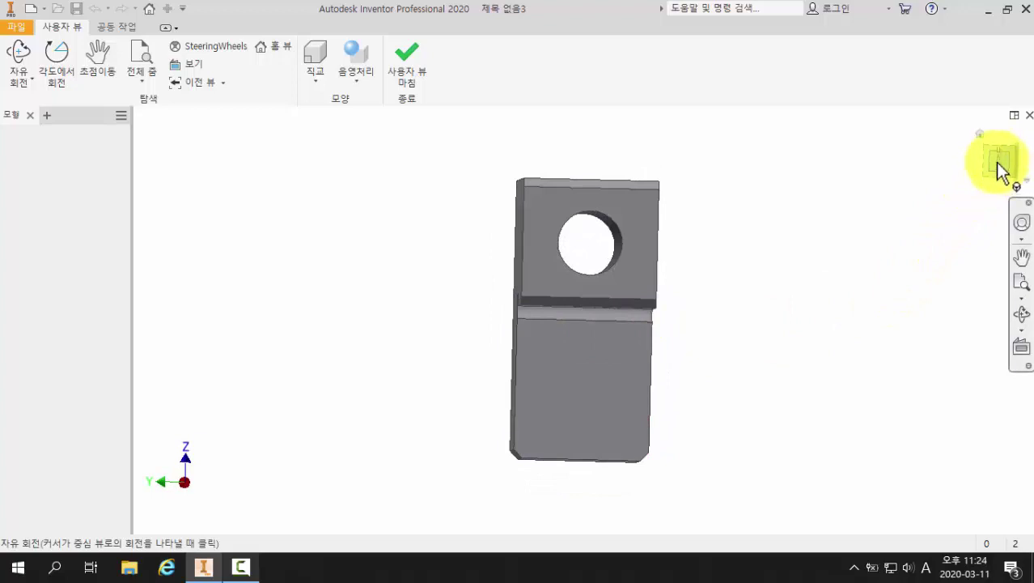
left_click(1001, 164)
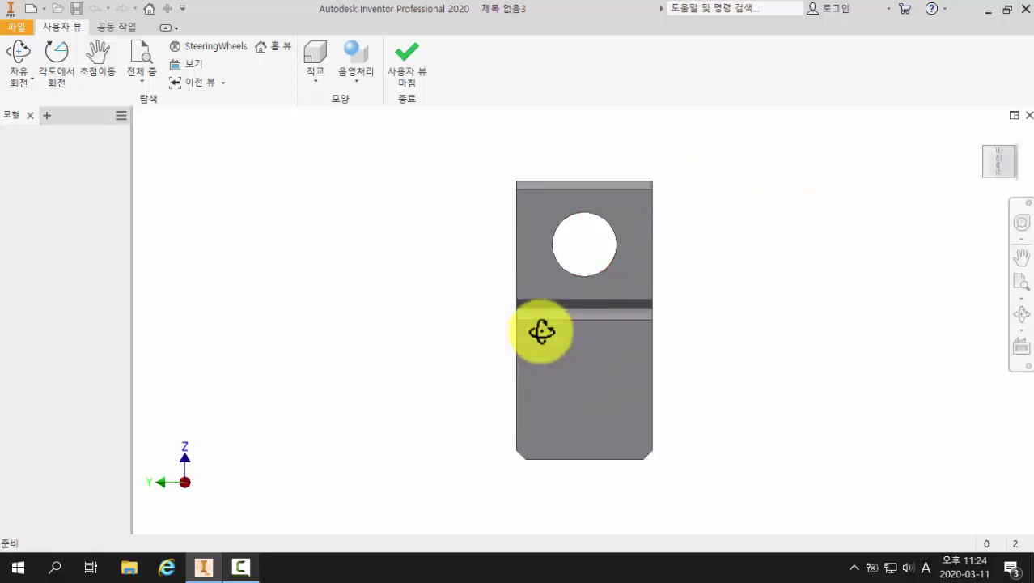
Step: Orient the slider squarely to its L-shaped profile and finish the custom view to use it for the base view
middle_click_drag(538, 328, 598, 338, "shift")
left_click_drag(598, 338, 682, 336)
key("Escape")
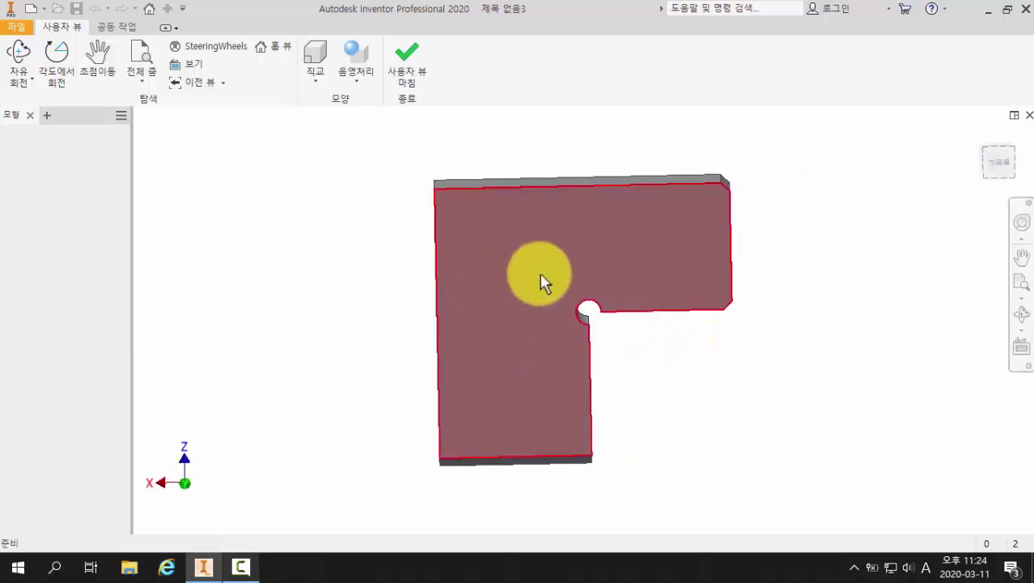
left_click(1000, 164)
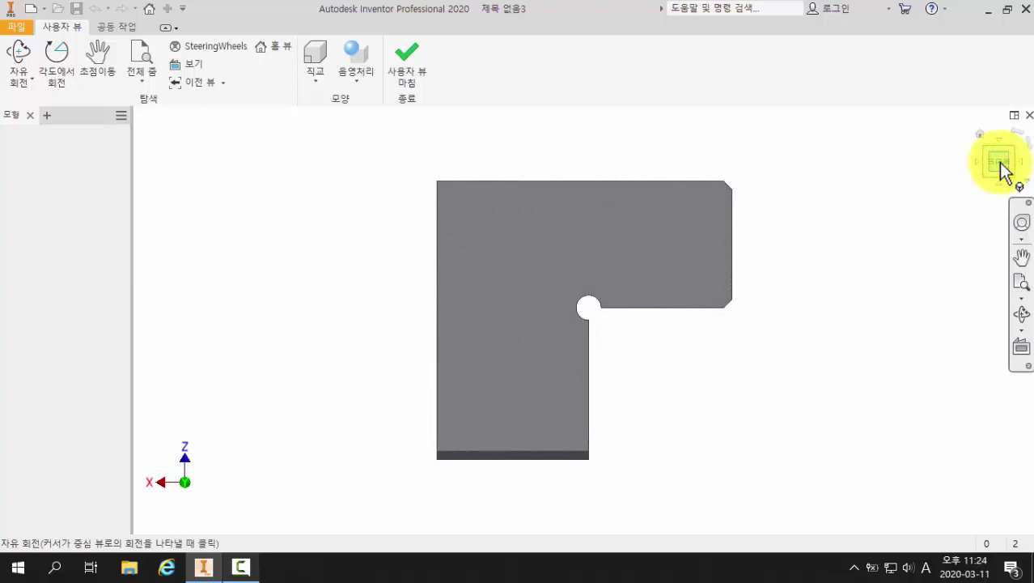
left_click(406, 67)
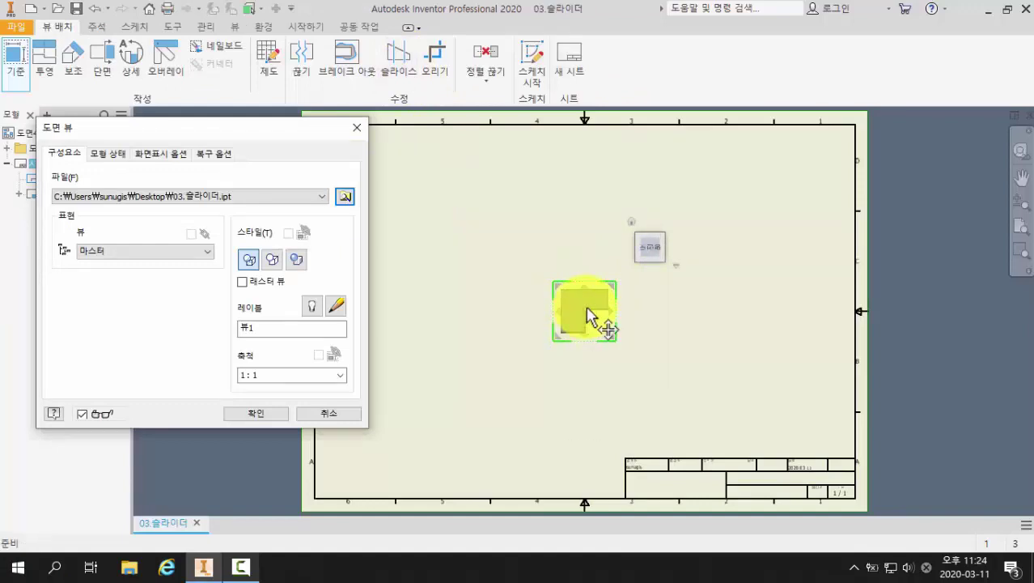
Step: Set the base view's scale to a custom value of 1.5
scroll(589, 316, "down", 3)
scroll(595, 311, "up", 2)
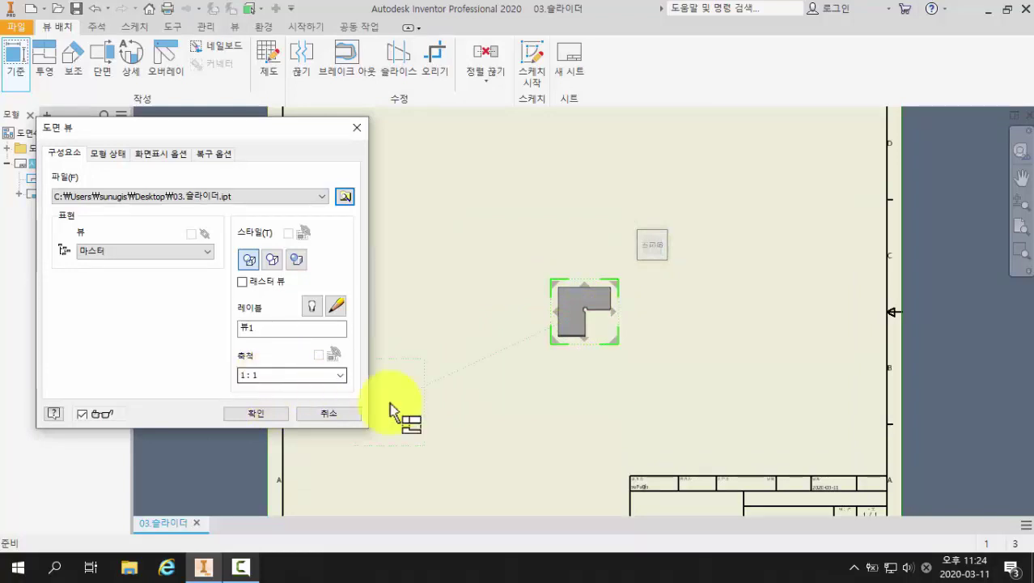
left_click(339, 376)
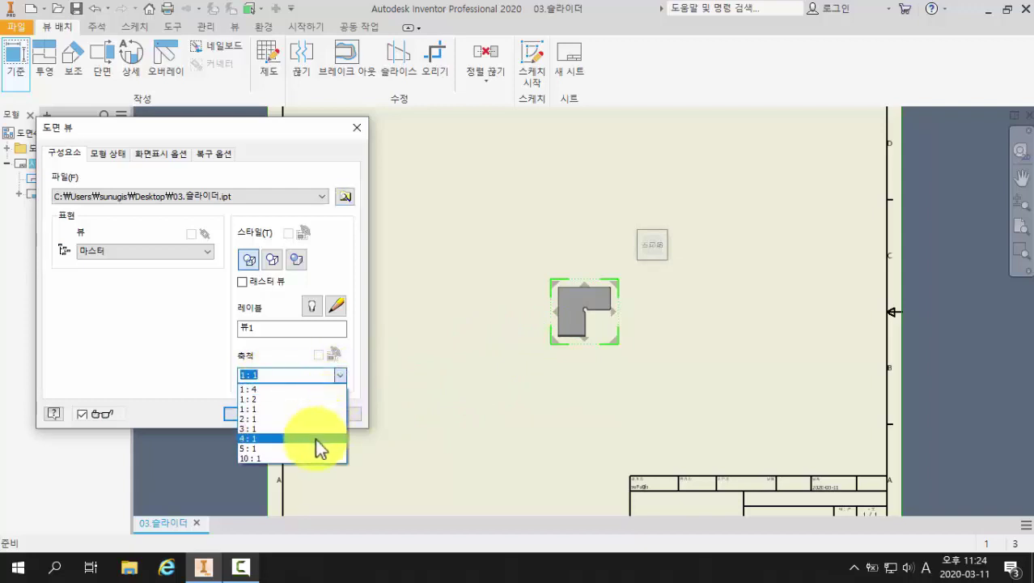
left_click(270, 373)
type("1.5")
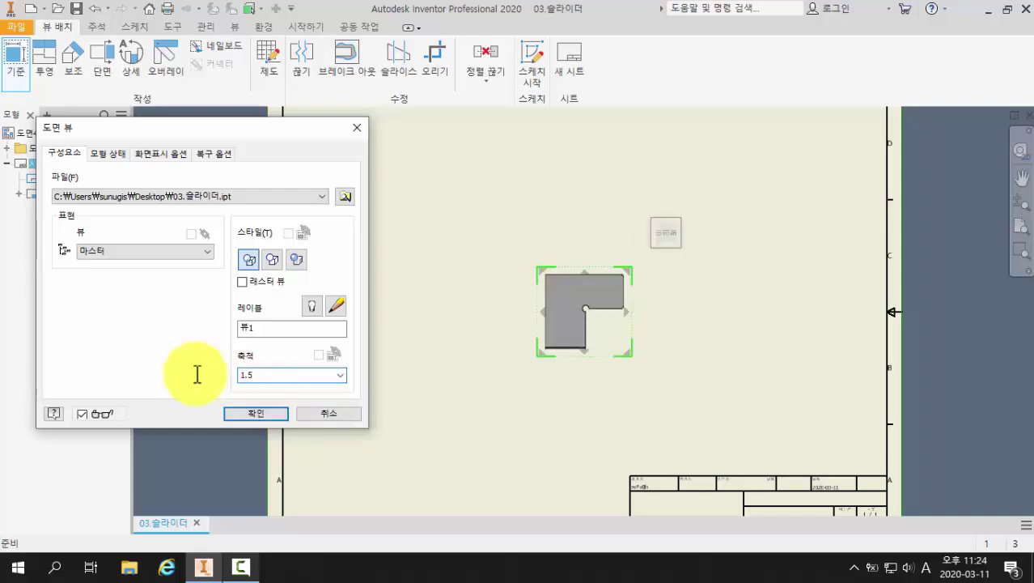
Step: Try a base view scale of 2, set it to 1.5 again, and create the view
double_click(258, 374)
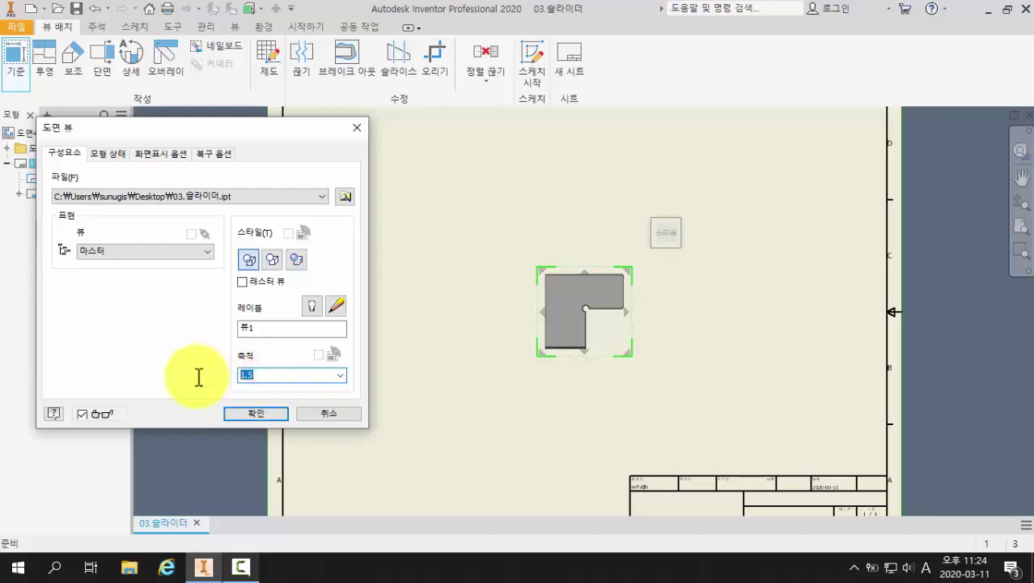
type("2")
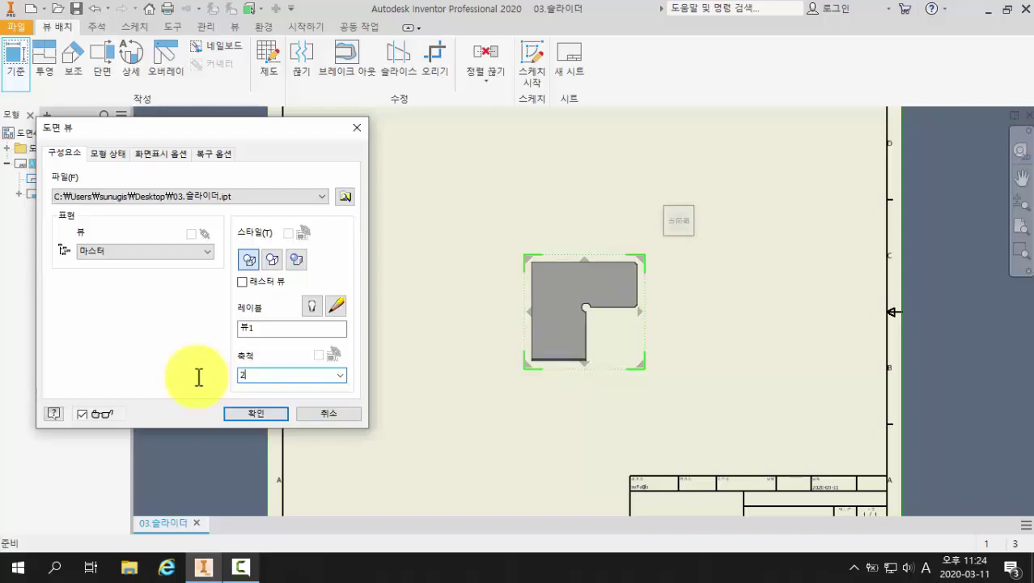
double_click(256, 374)
type("1.5")
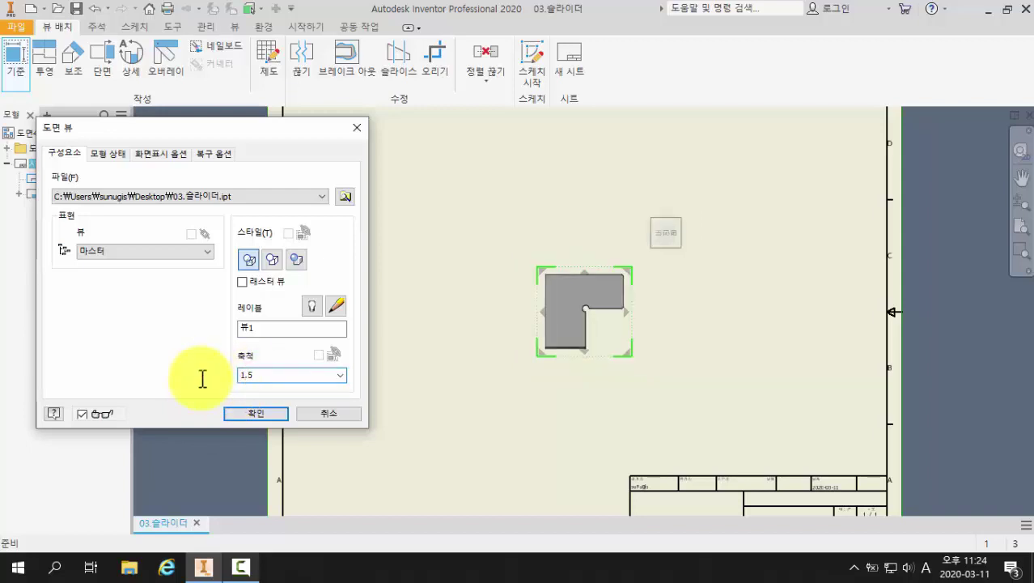
left_click(253, 415)
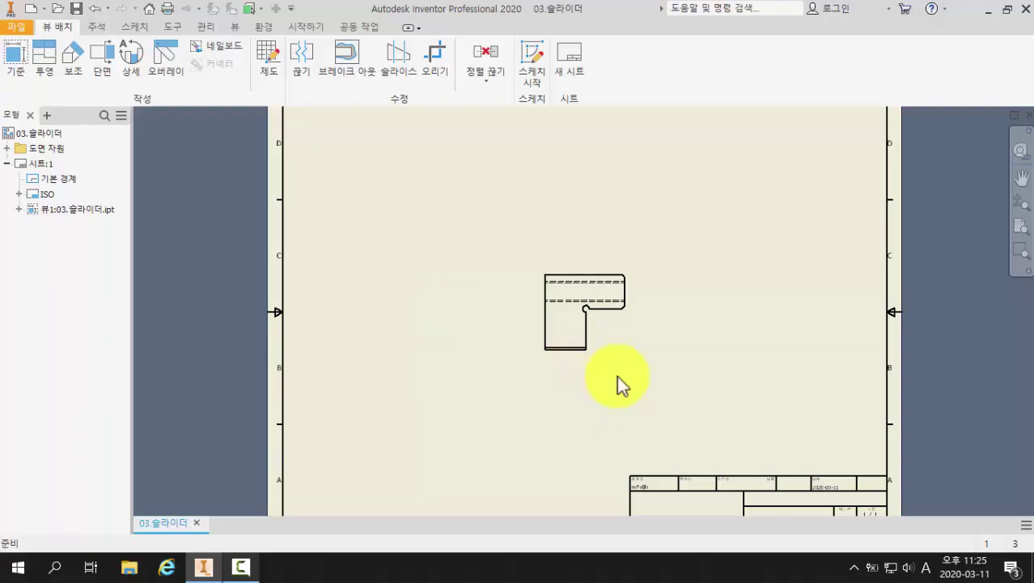
Step: Move the base view of the slider into the upper-left area of the A3 sheet, leaving room for projected views
scroll(617, 375, "down", 3)
scroll(616, 376, "up", 4)
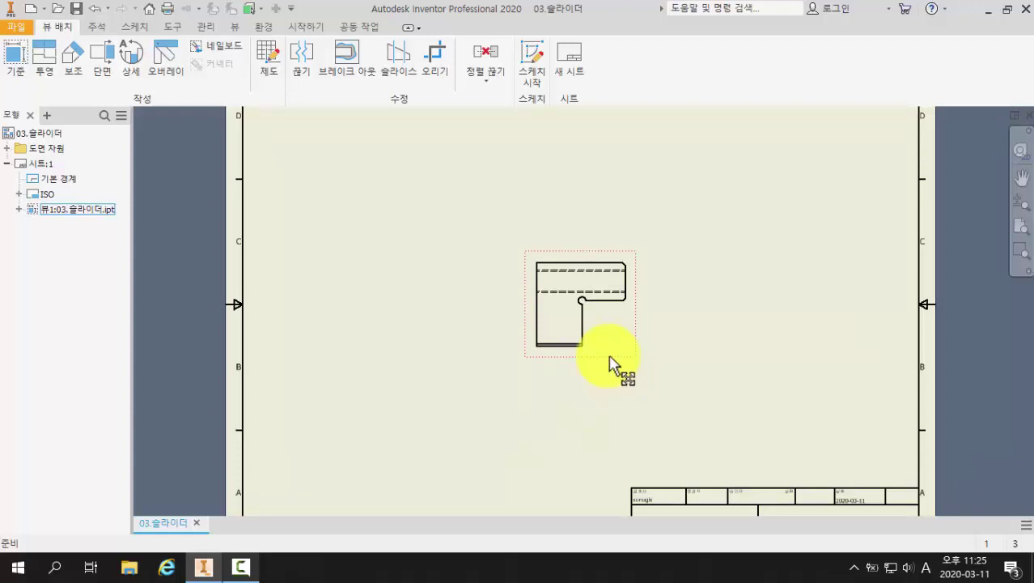
left_click_drag(610, 358, 483, 394)
scroll(558, 401, "down", 3)
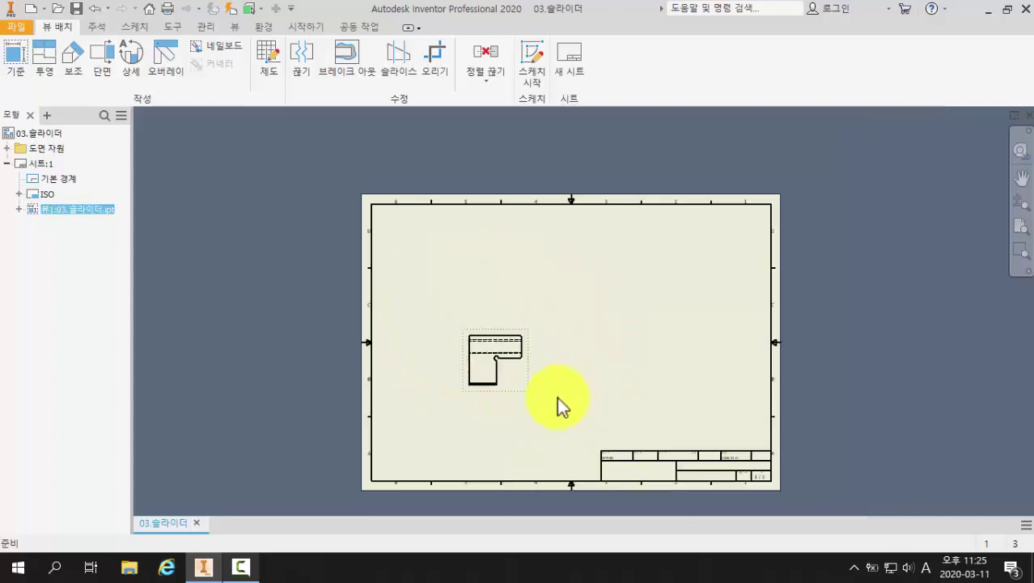
scroll(557, 396, "up", 5)
scroll(557, 397, "down", 3)
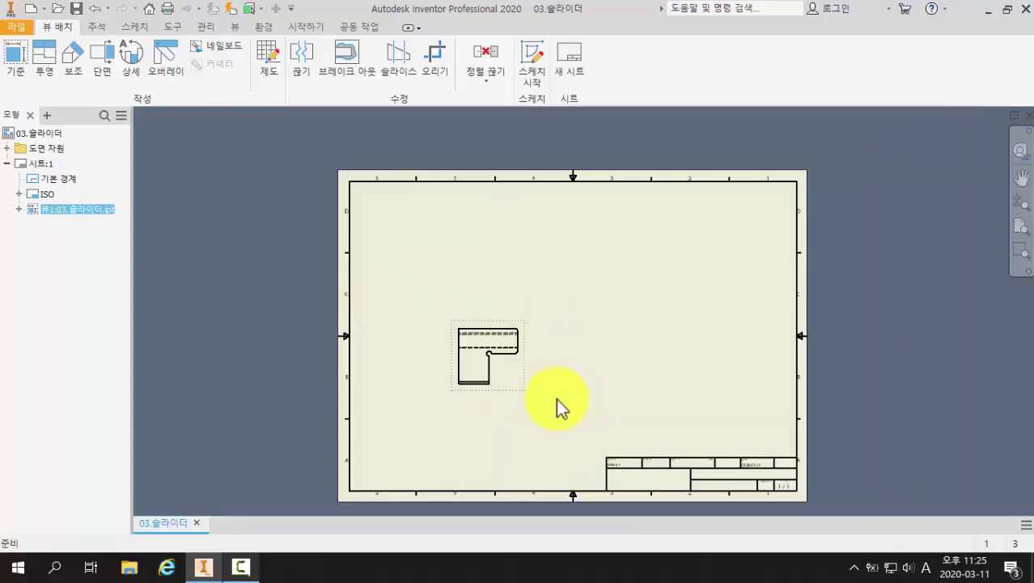
left_click(555, 398)
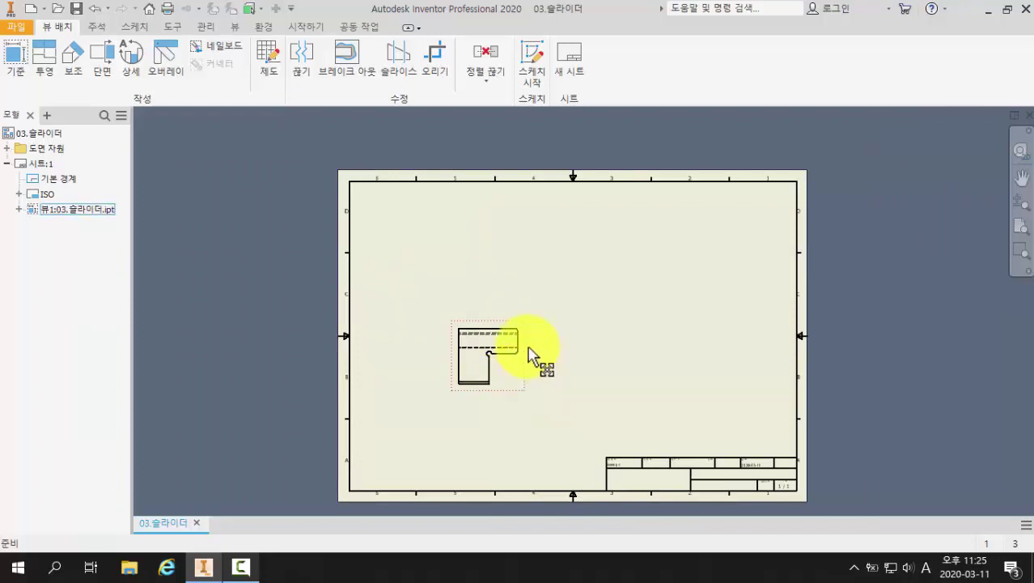
left_click_drag(522, 348, 527, 280)
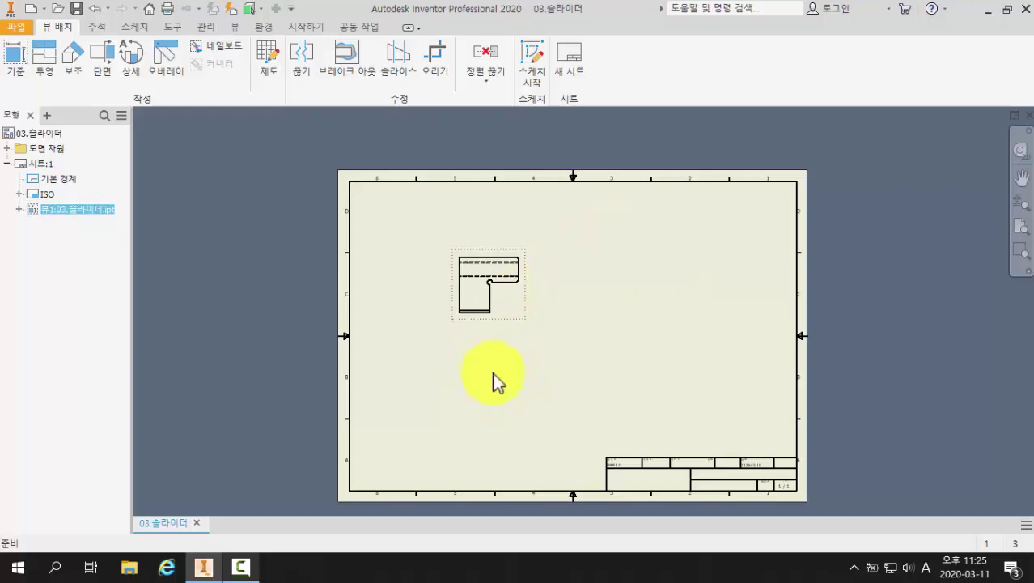
left_click(501, 395)
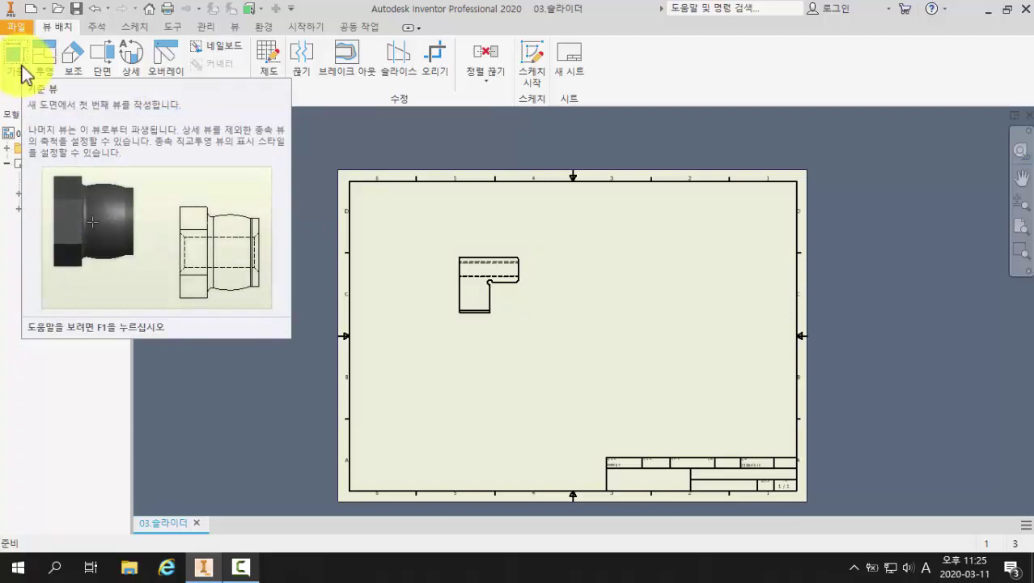
Step: Project a side view to the right of the base view, another view below it, and an isometric view toward the sheet's upper-right corner
scroll(479, 286, "up", 3)
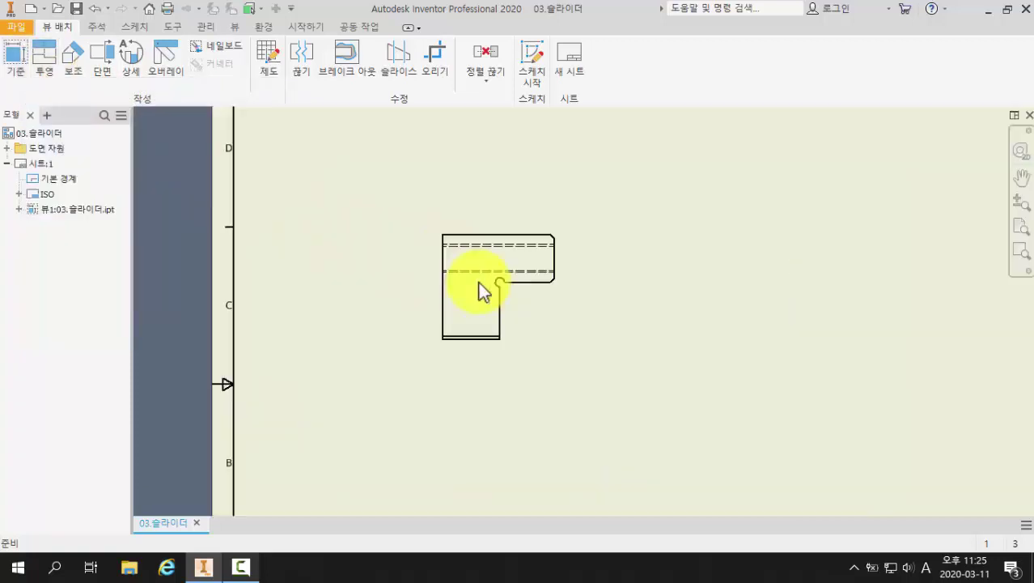
scroll(555, 320, "down", 3)
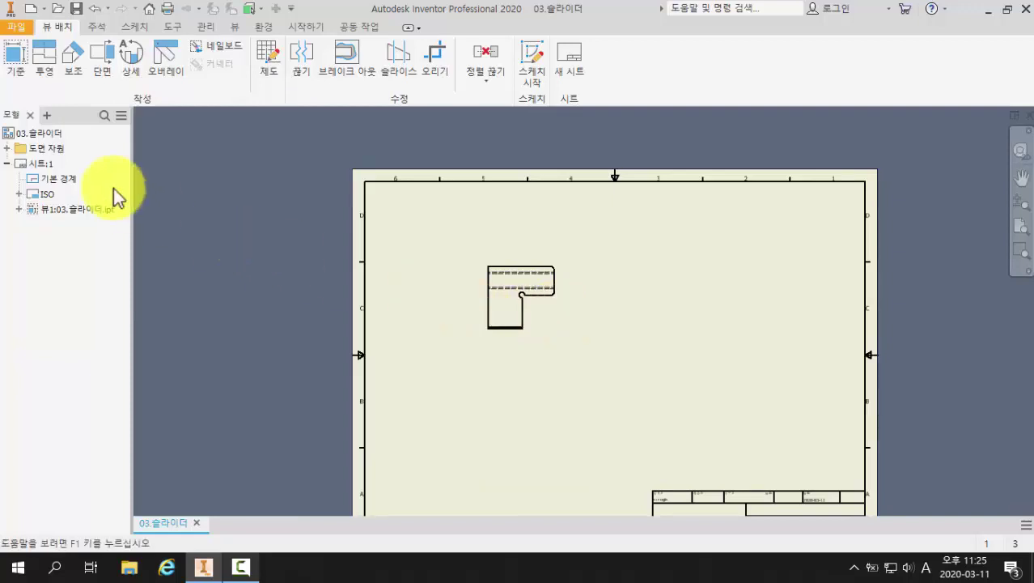
left_click(45, 63)
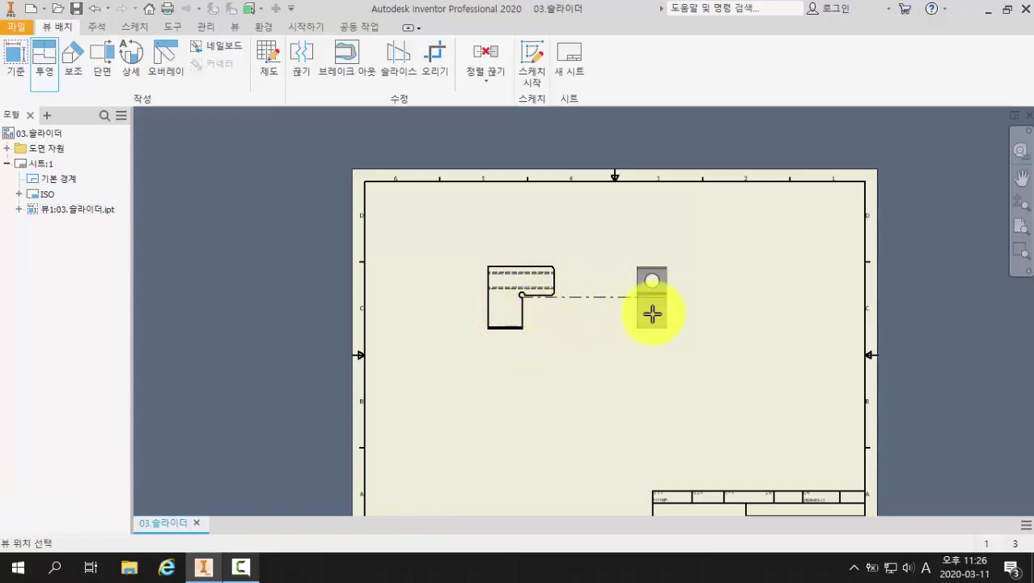
left_click(653, 313)
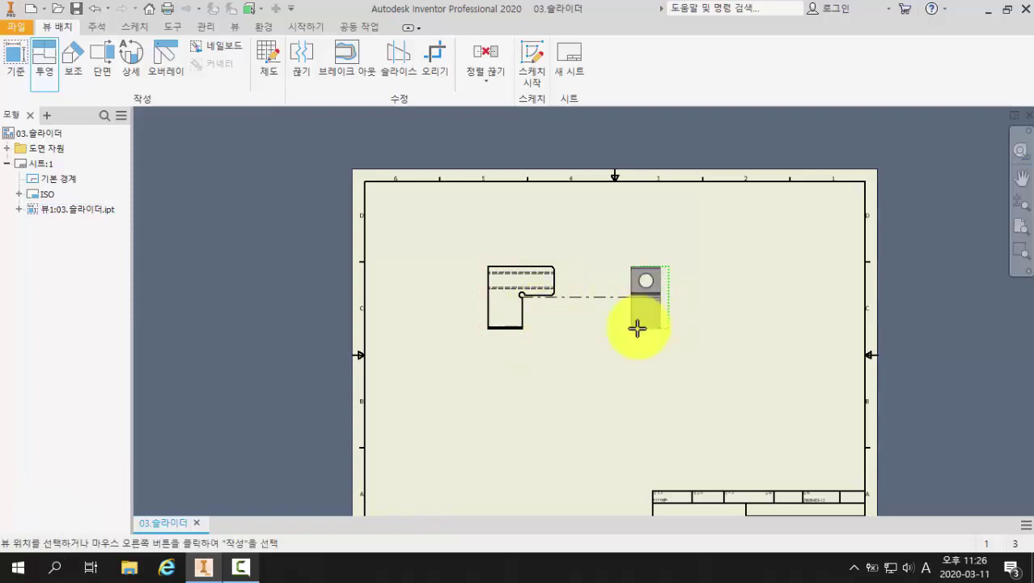
left_click(530, 404)
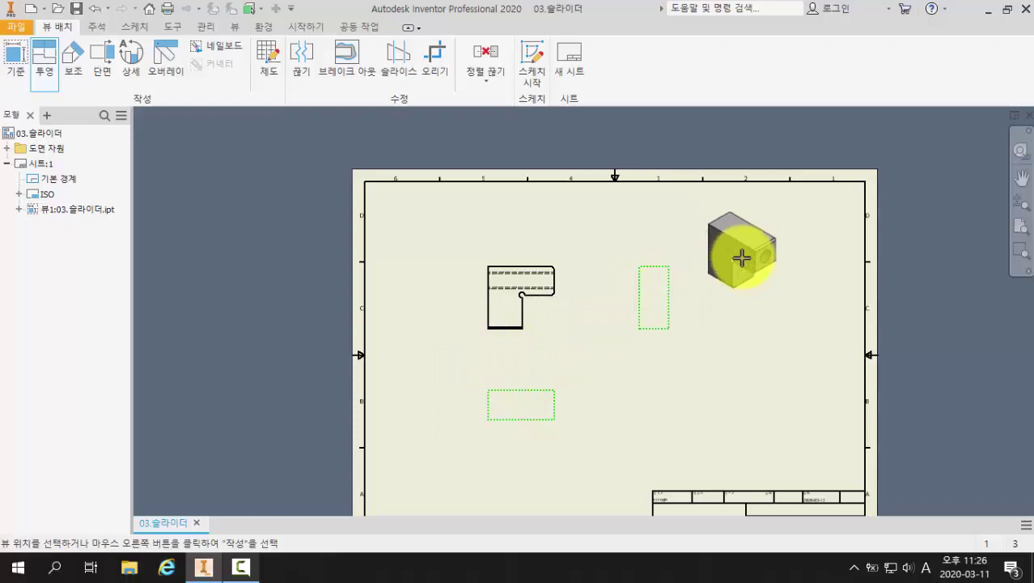
left_click(742, 257)
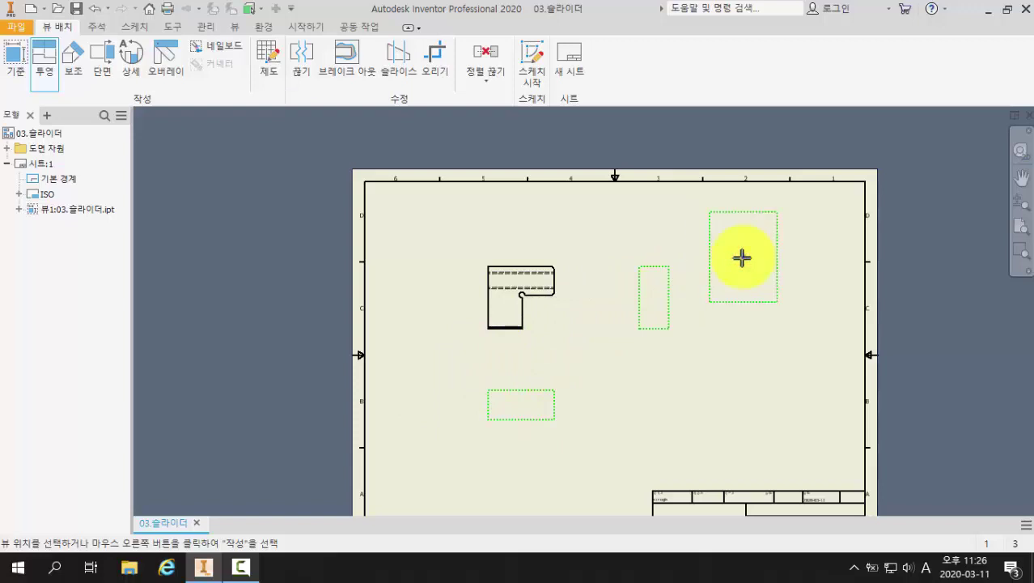
right_click(742, 258)
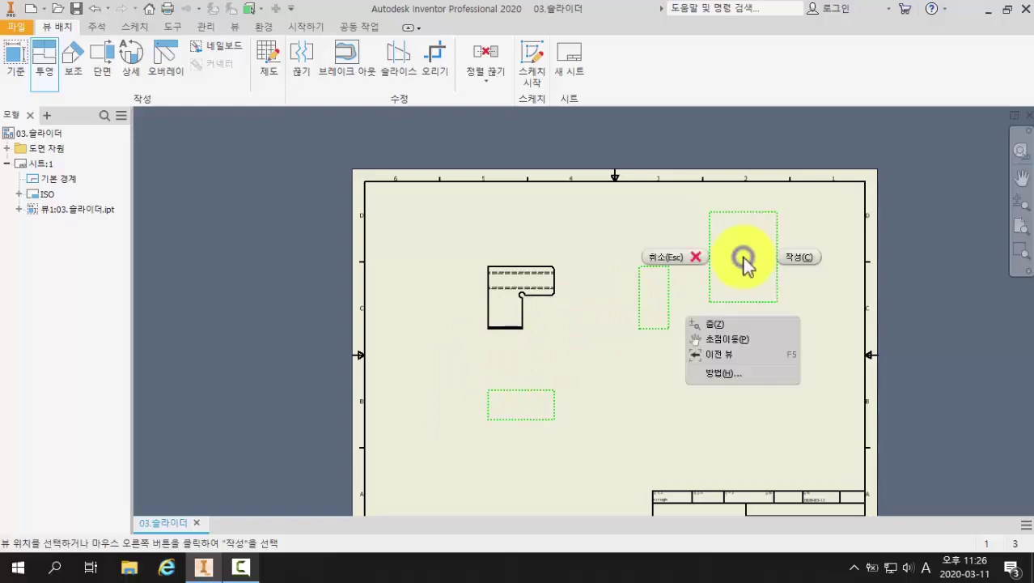
left_click(802, 264)
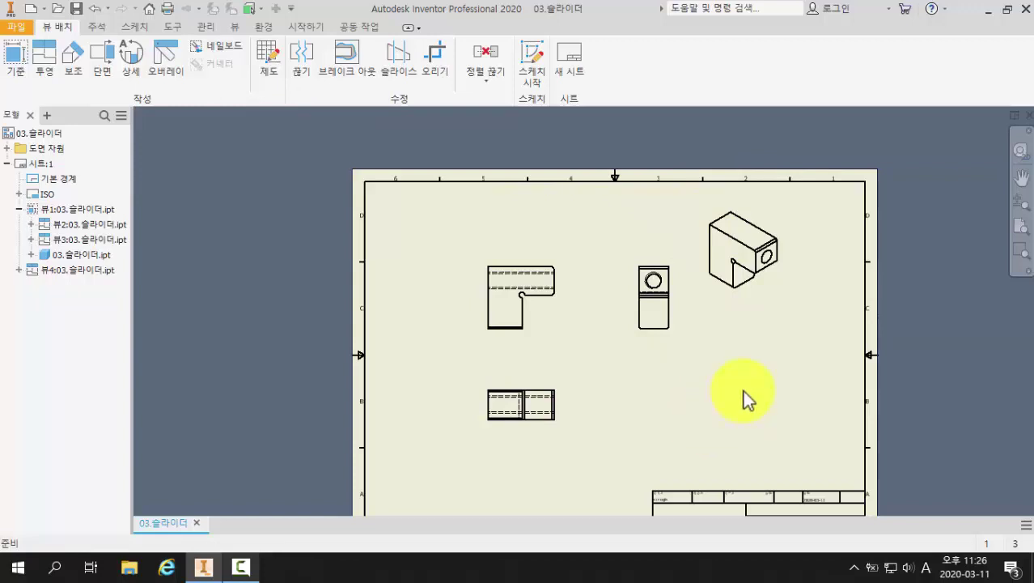
Step: Move the isometric view into the open area below the side view and set its display style to shaded
left_click(747, 295)
mouse_move(746, 327)
left_mouse_down()
mouse_move(739, 392)
mouse_move(707, 446)
mouse_move(663, 453)
mouse_move(725, 449)
left_mouse_up()
scroll(797, 430, "down", 3)
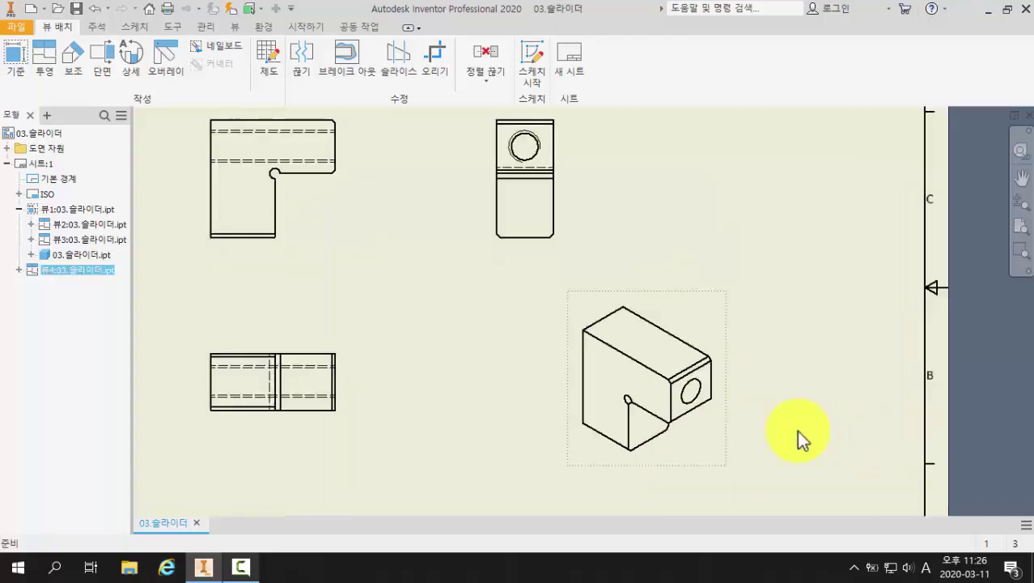
middle_click_drag(796, 430, 793, 397)
scroll(792, 396, "down", 1)
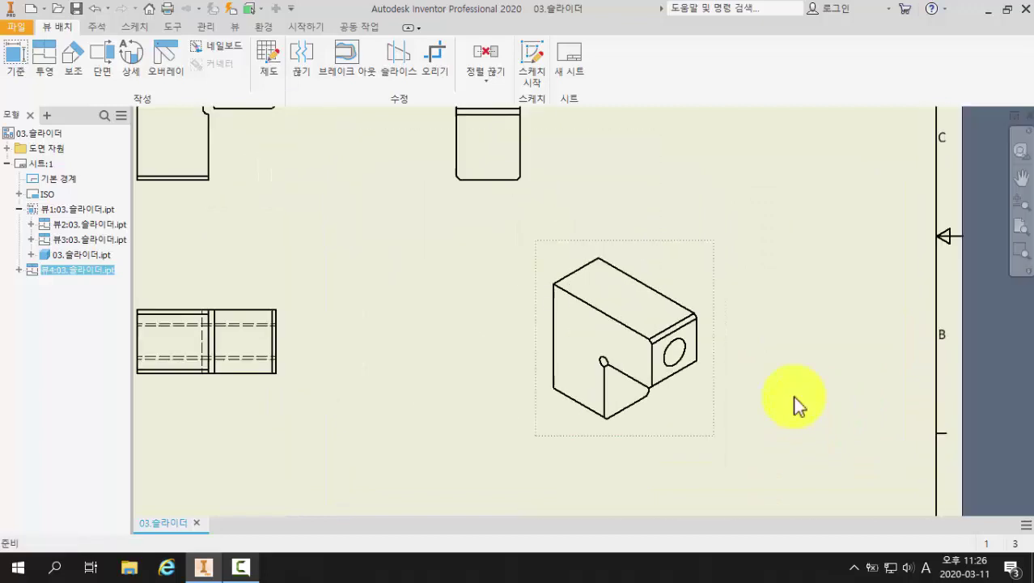
double_click(693, 393)
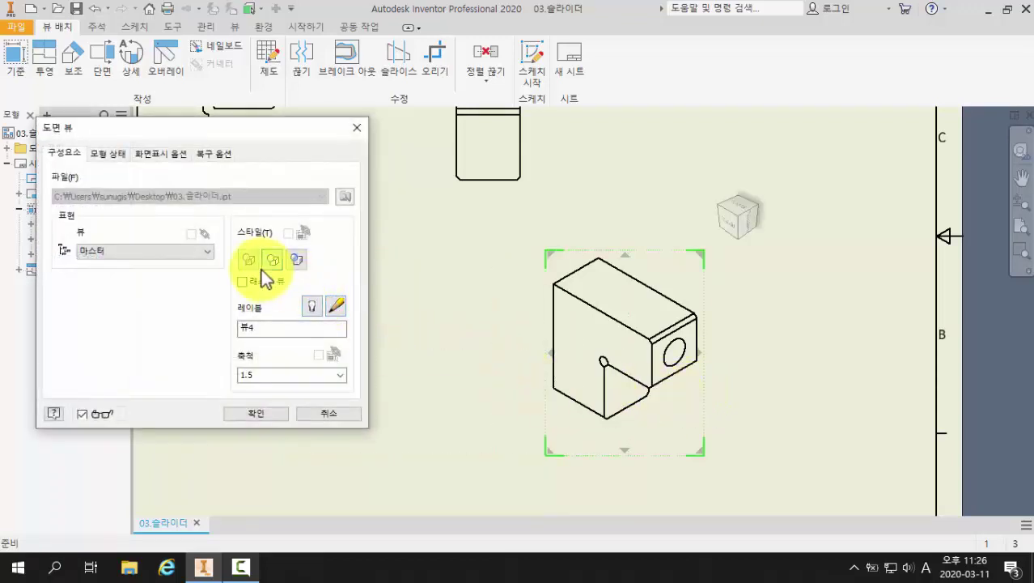
left_click(272, 260)
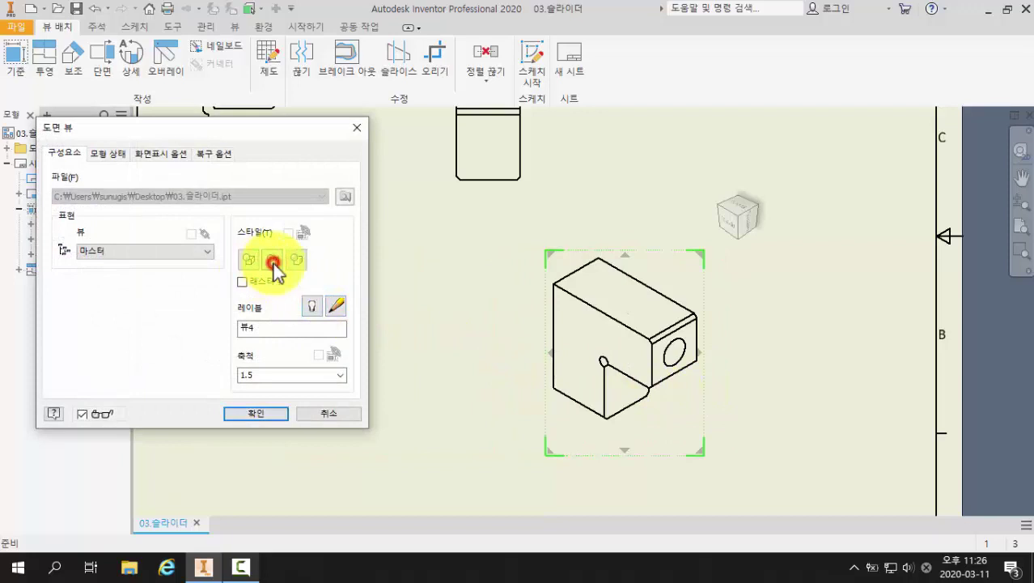
left_click(298, 259)
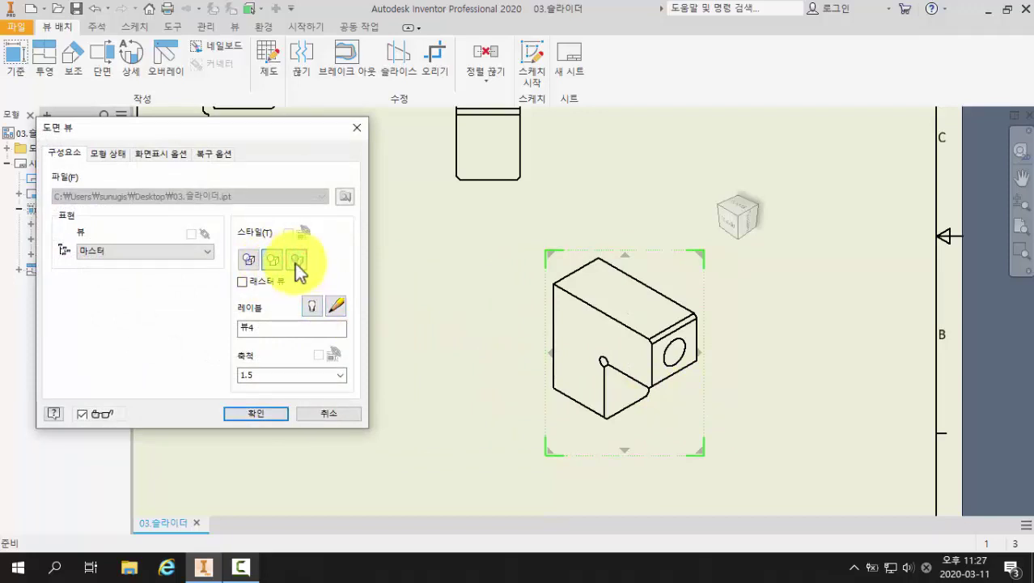
left_click(256, 413)
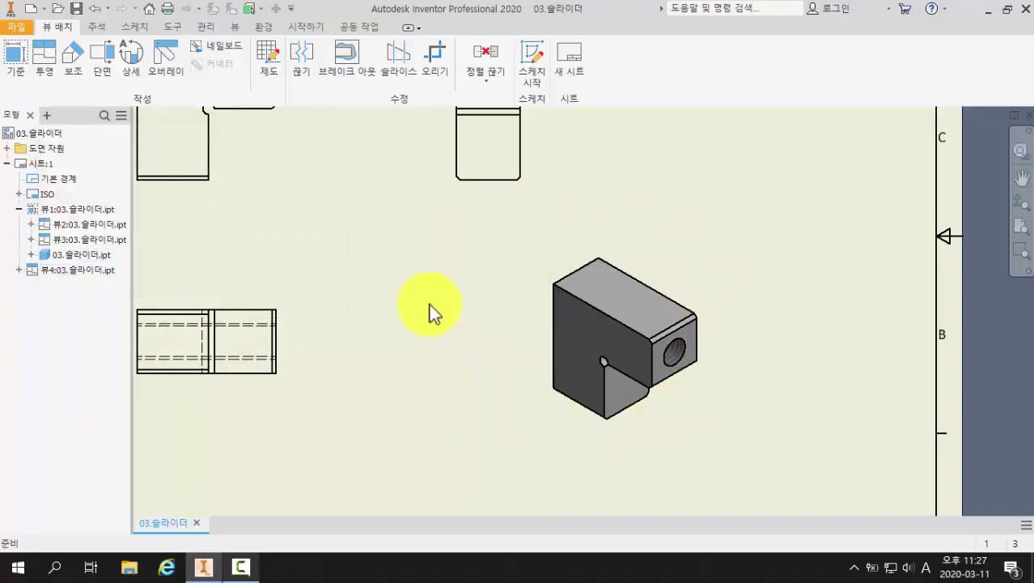
Step: Add a bisector centerline to the base view between the outermost hidden lines of the threaded hole
middle_click_drag(431, 290, 519, 390)
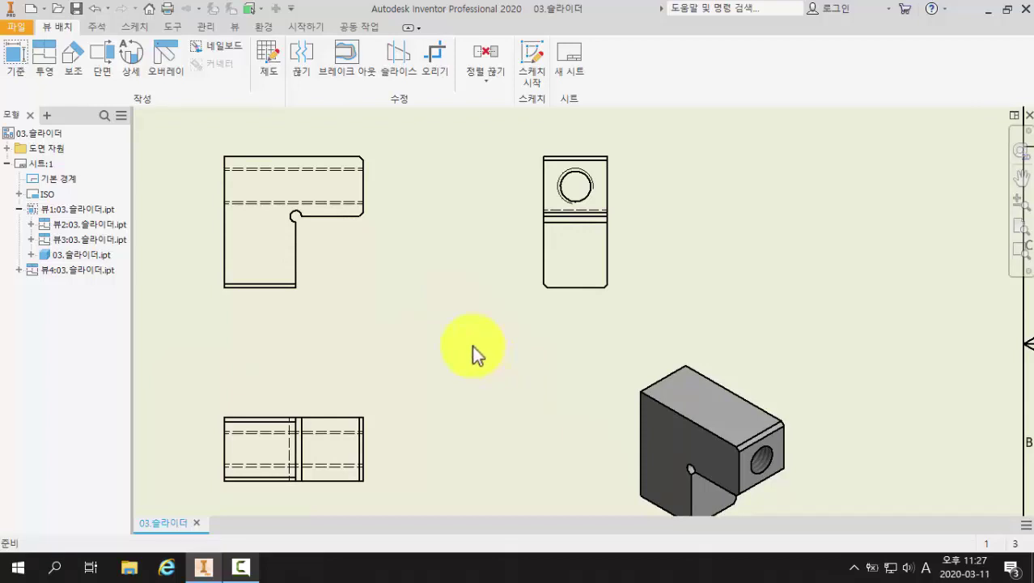
left_click(97, 29)
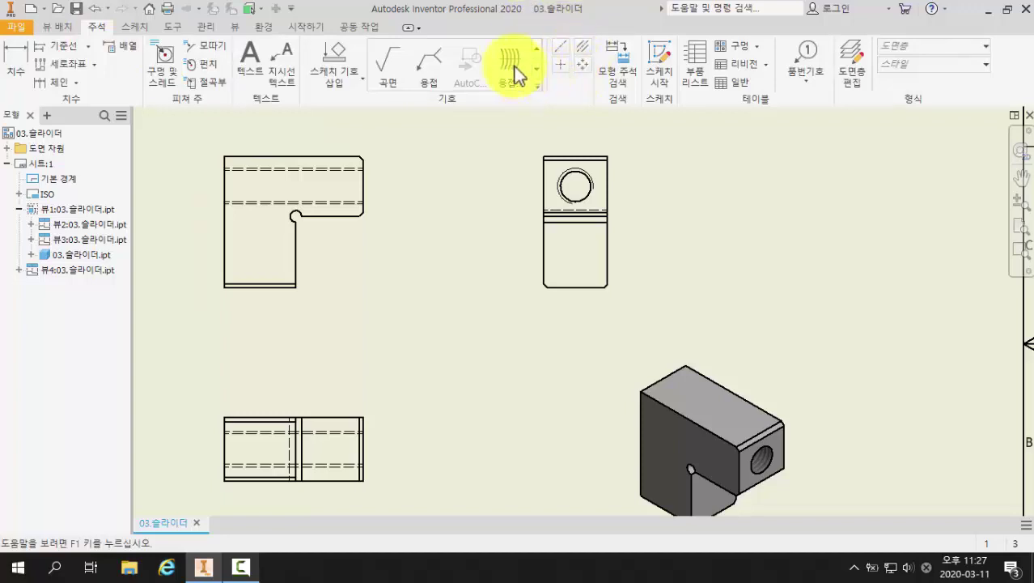
left_click(582, 46)
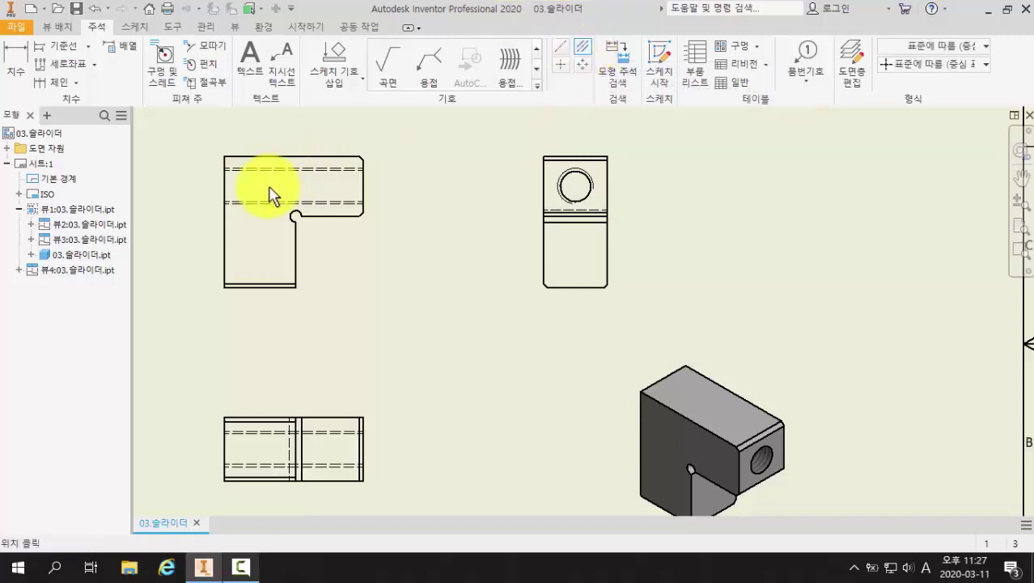
scroll(271, 194, "up", 3)
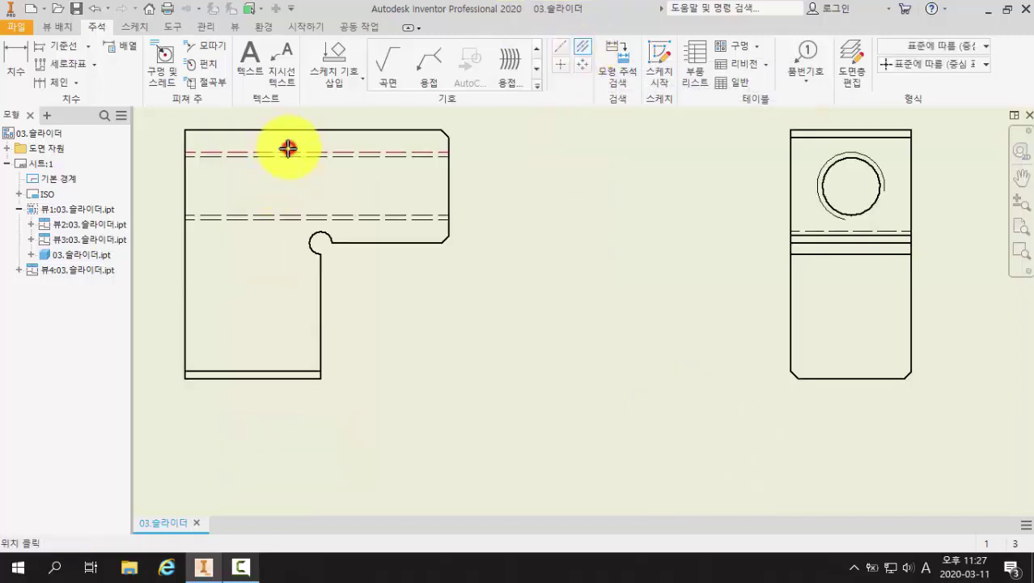
left_click(288, 148)
left_click(259, 219)
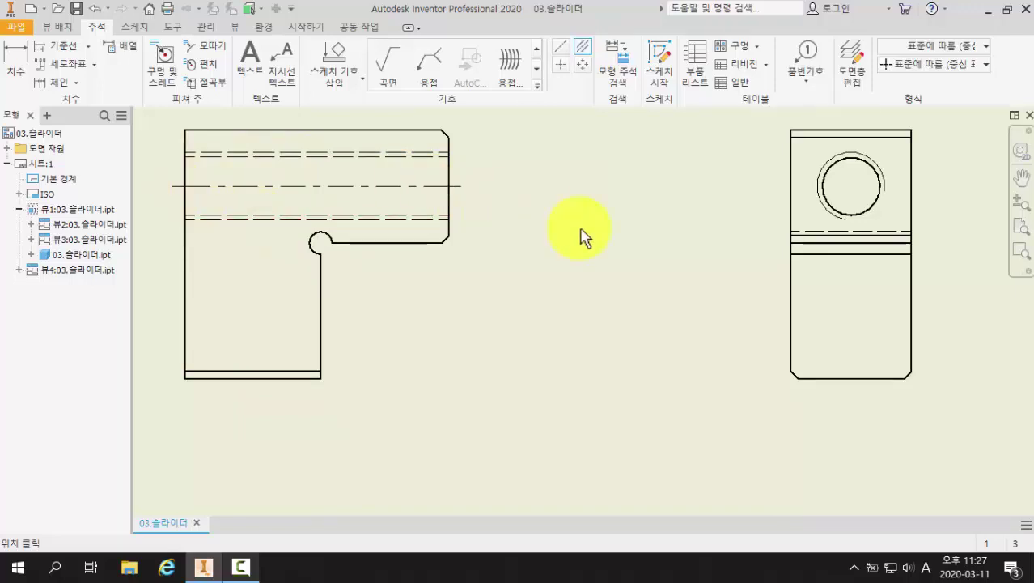
Step: Try a bisector centerline in the side view between the two vertical edges beside the threaded hole
middle_click_drag(581, 236, 520, 240)
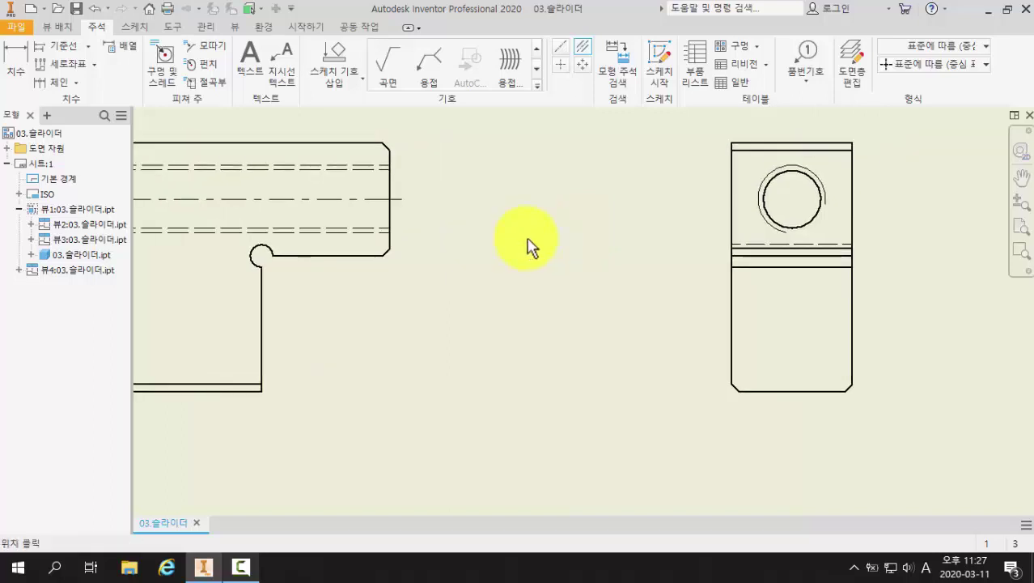
left_click(850, 188)
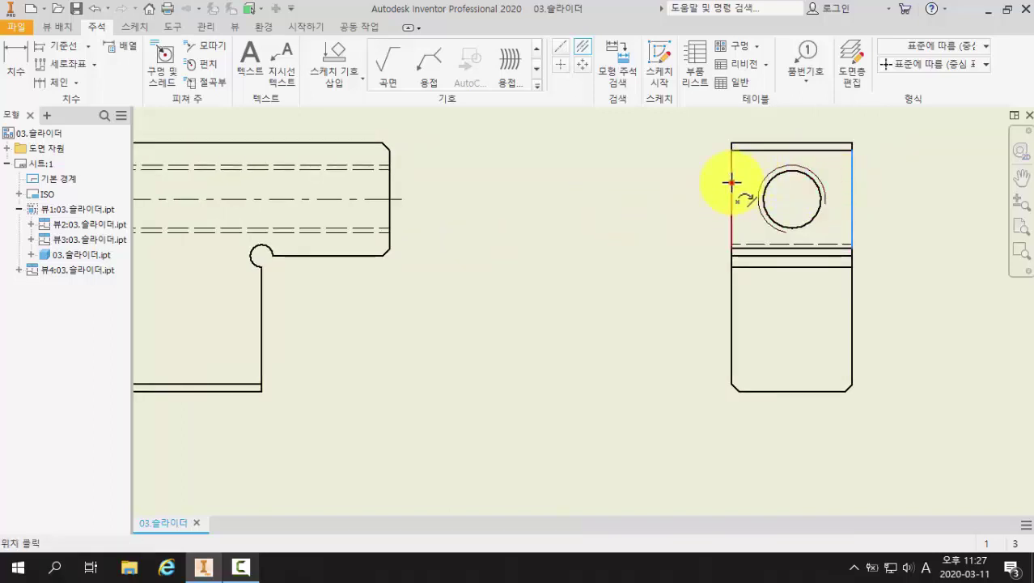
left_click(731, 182)
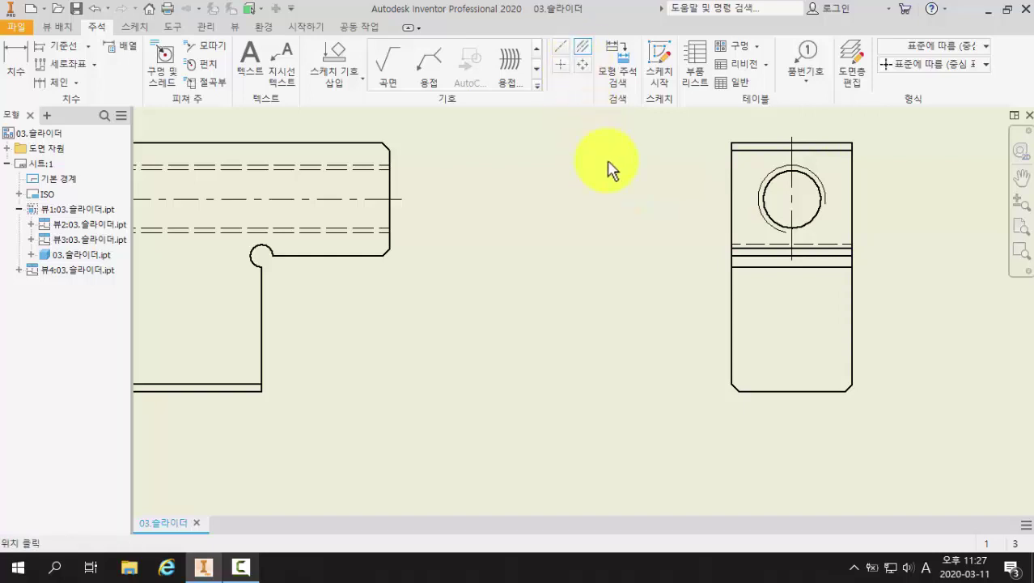
key("Escape")
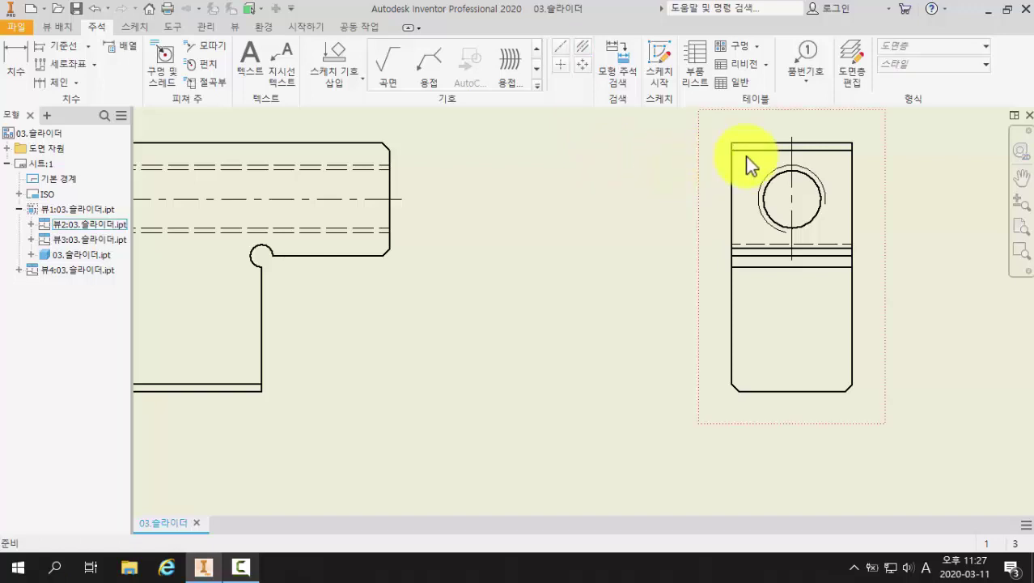
Step: Delete the short vertical centerline from the side view
left_click(793, 166)
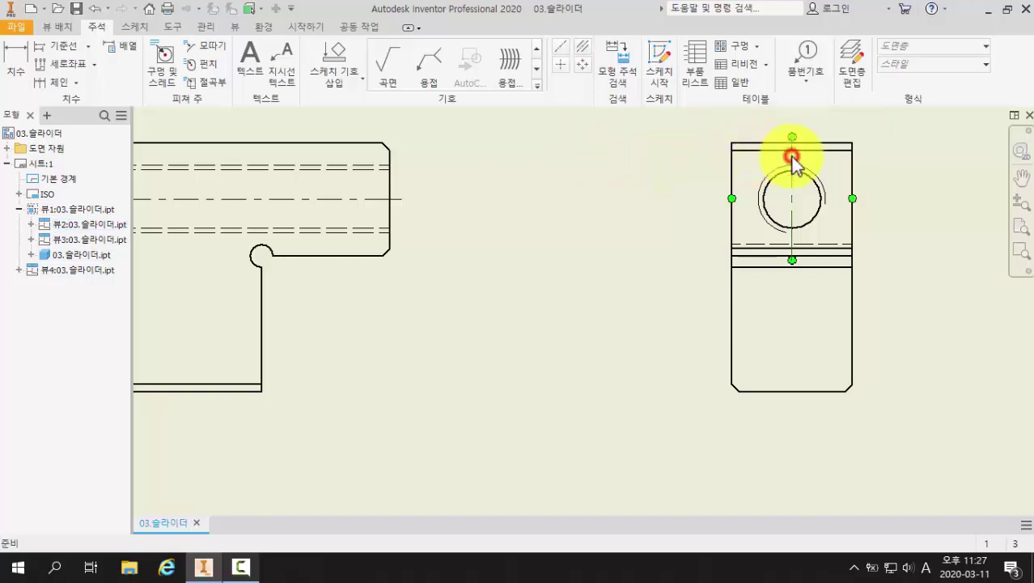
right_click(792, 157)
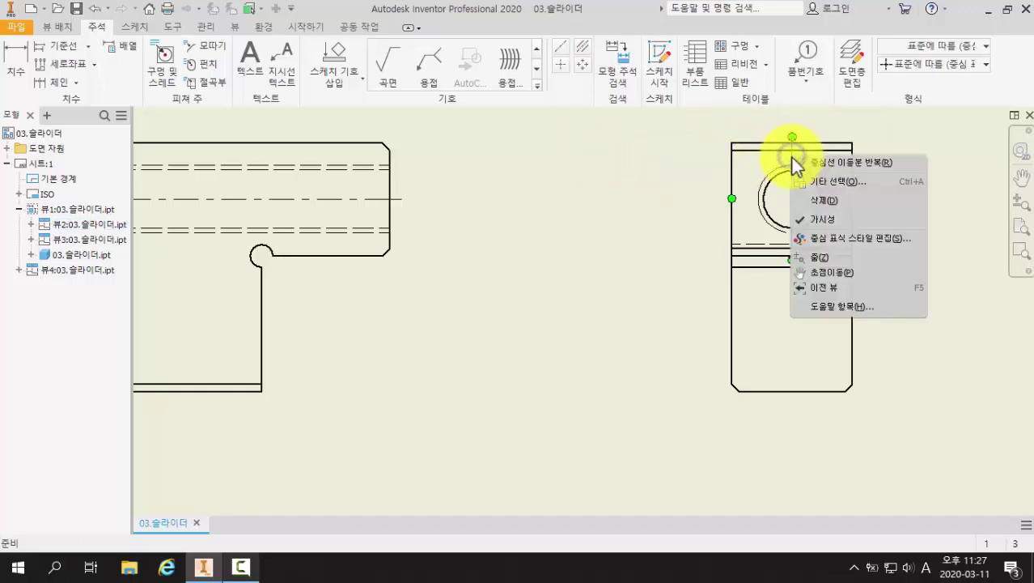
left_click(813, 204)
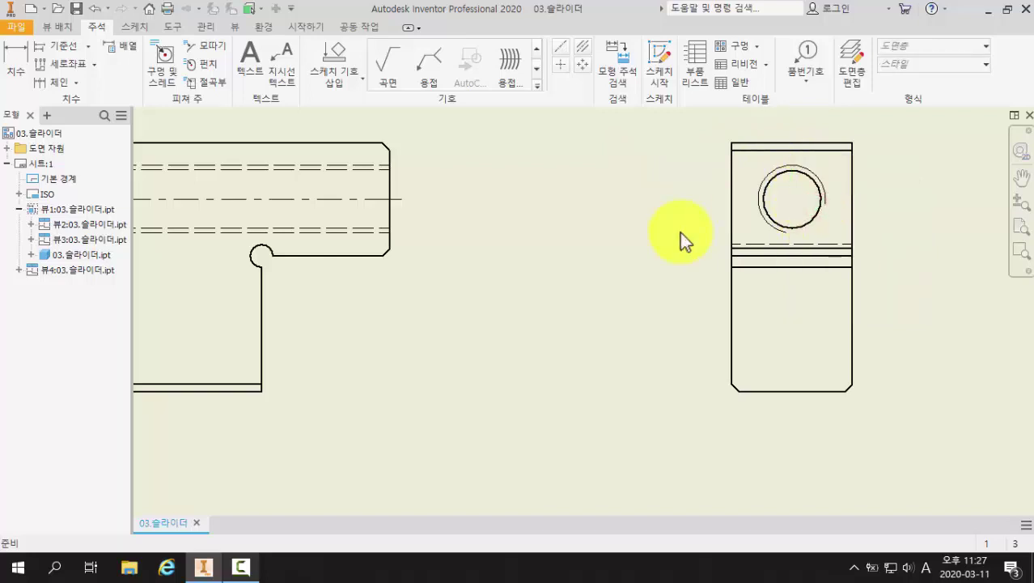
Step: Create a vertical centerline over the side view's full height, from the midpoint of its top edge to the midpoint of its bottom edge
left_click(564, 57)
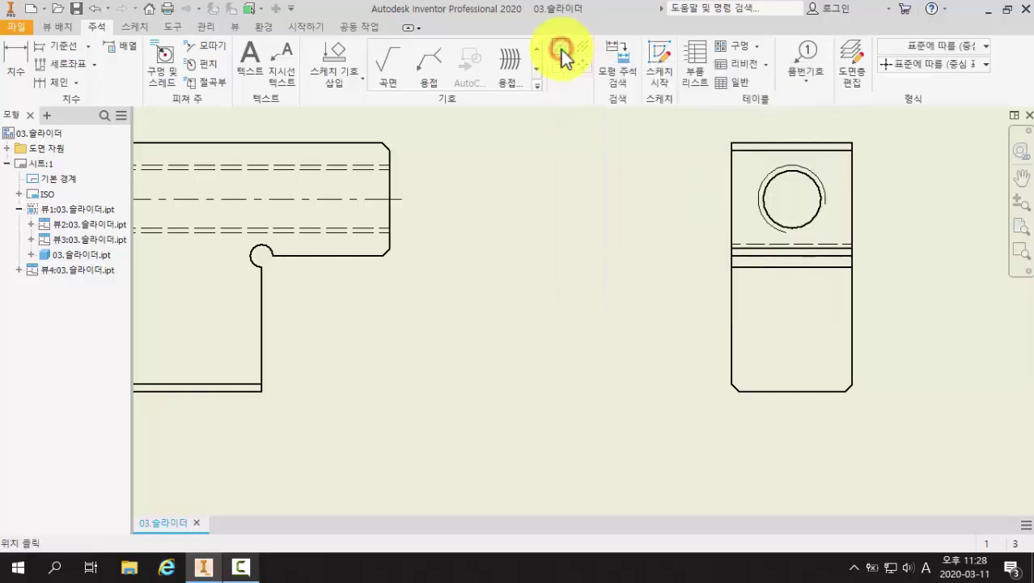
left_click(791, 143)
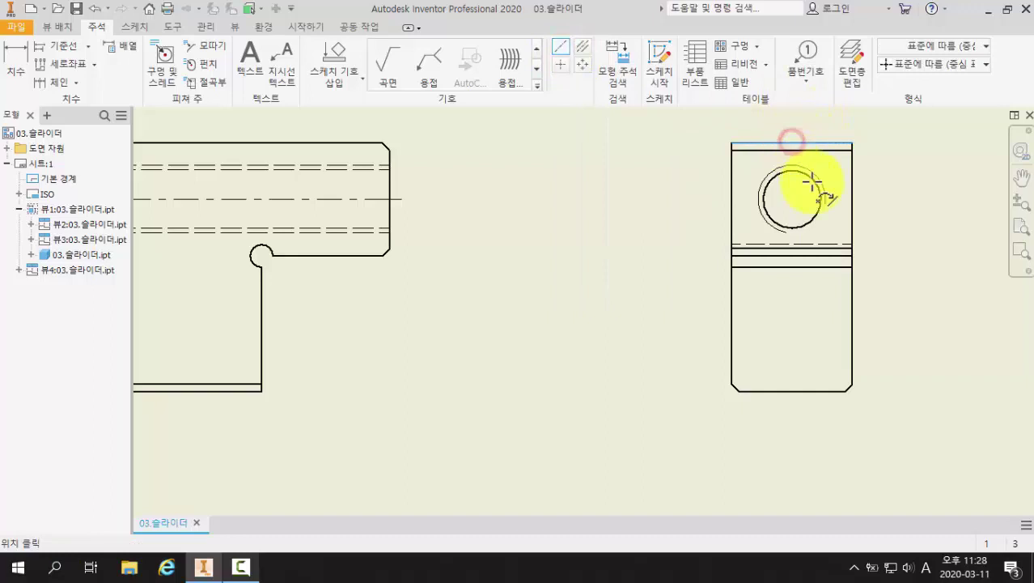
left_click(791, 392)
right_click(814, 422)
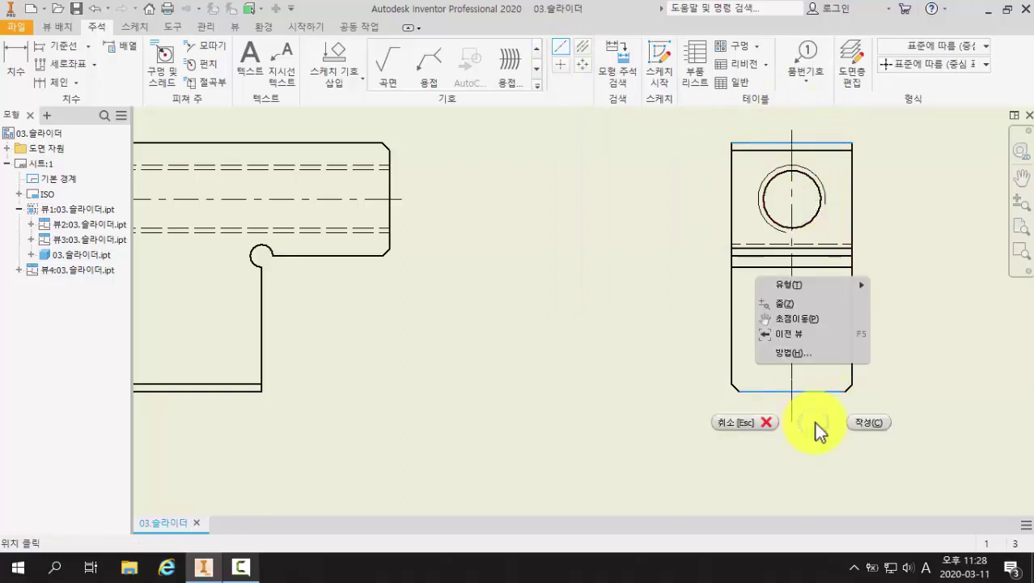
left_click(864, 422)
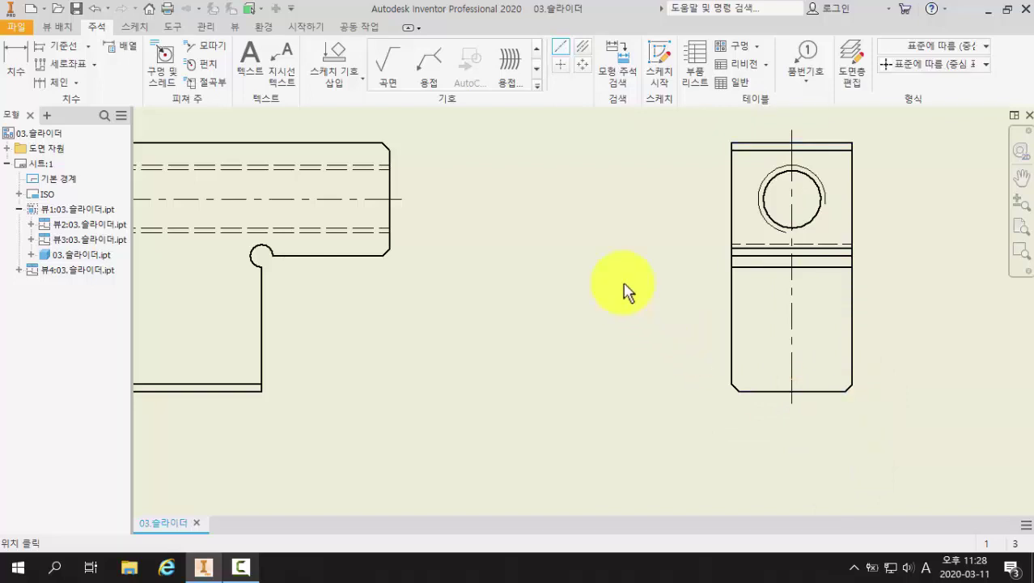
Step: Add center marks to the threaded hole in the side view and to the round corner relief in the base view
left_click(560, 65)
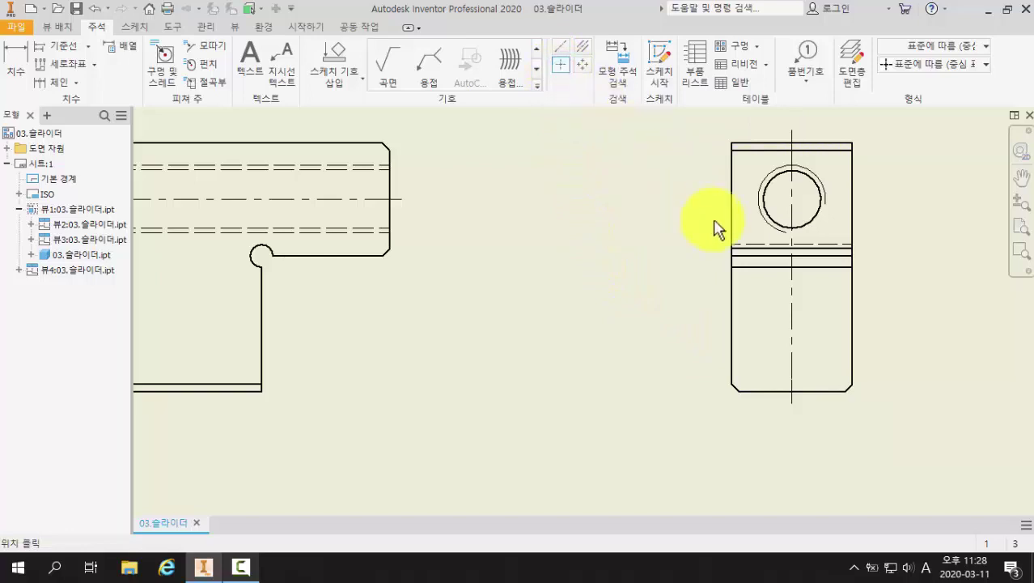
left_click(768, 230)
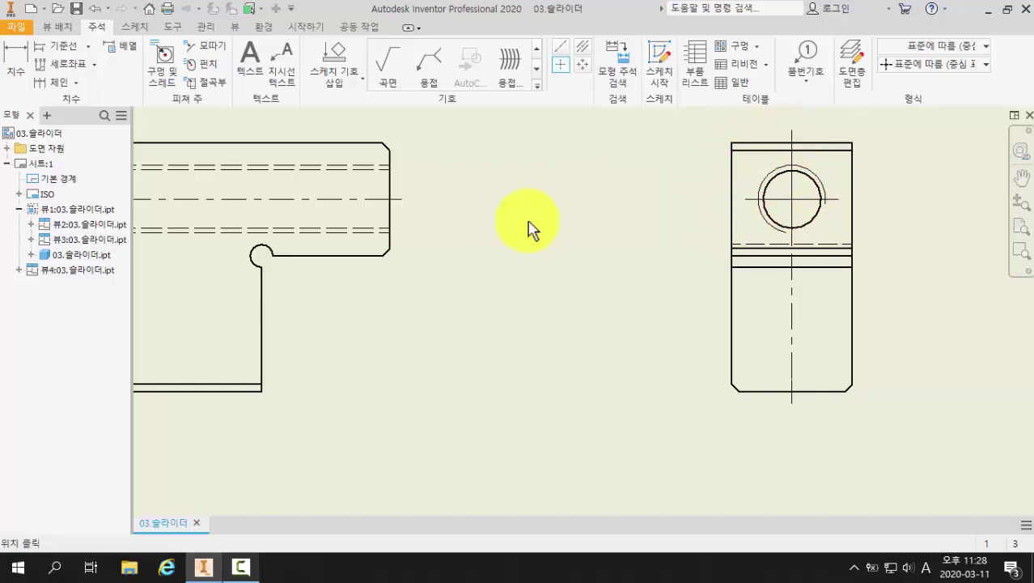
middle_click_drag(424, 295, 550, 283)
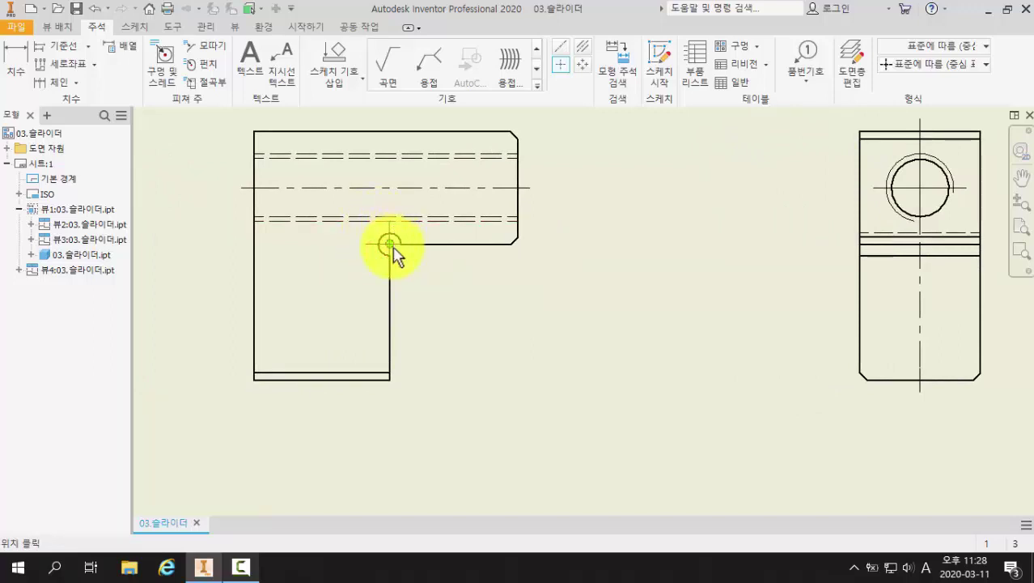
Step: Create a horizontal centerline across the lower projected view, from the midpoint of its left edge to the midpoint of its right edge
mouse_move(479, 392)
middle_mouse_down()
mouse_move(473, 326)
mouse_move(489, 219)
middle_mouse_up()
middle_click_drag(528, 314, 547, 168)
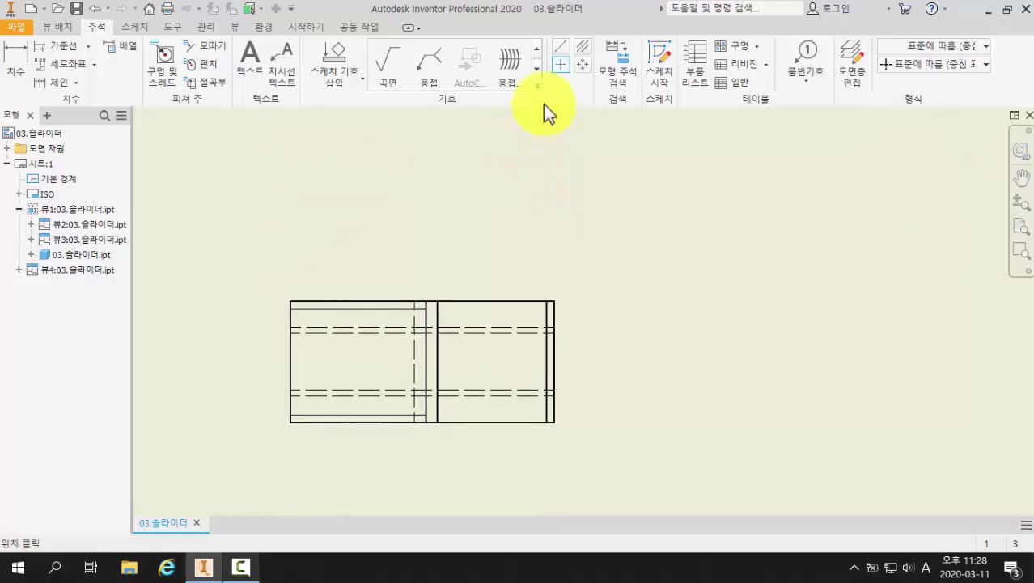
left_click(560, 46)
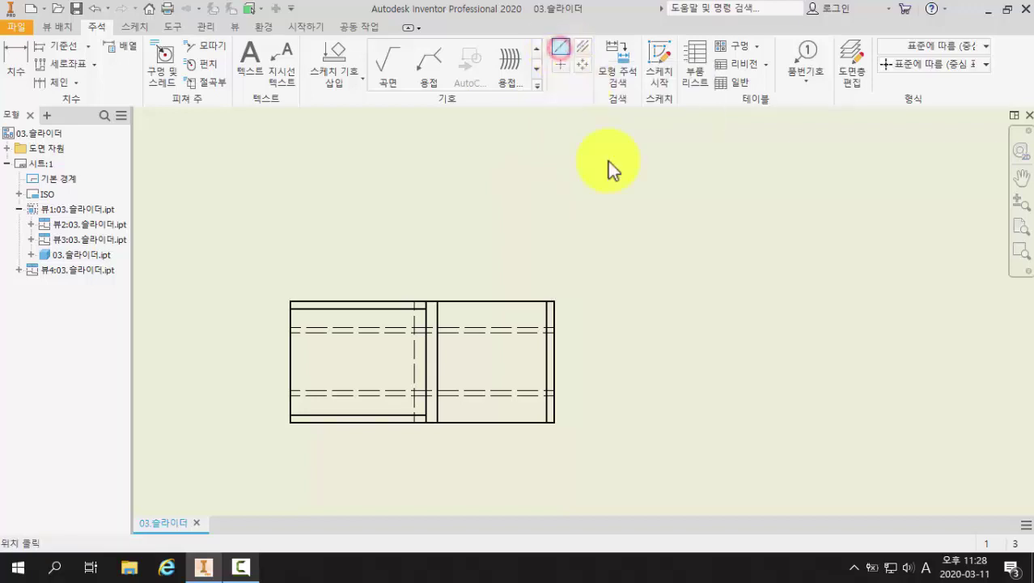
left_click(289, 359)
left_click(553, 365)
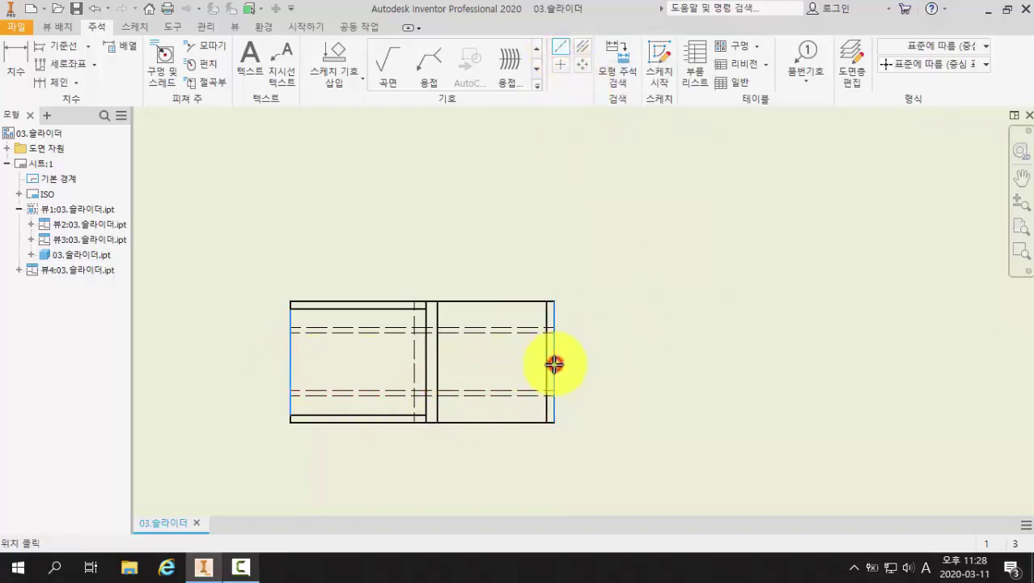
right_click(640, 348)
left_click(689, 346)
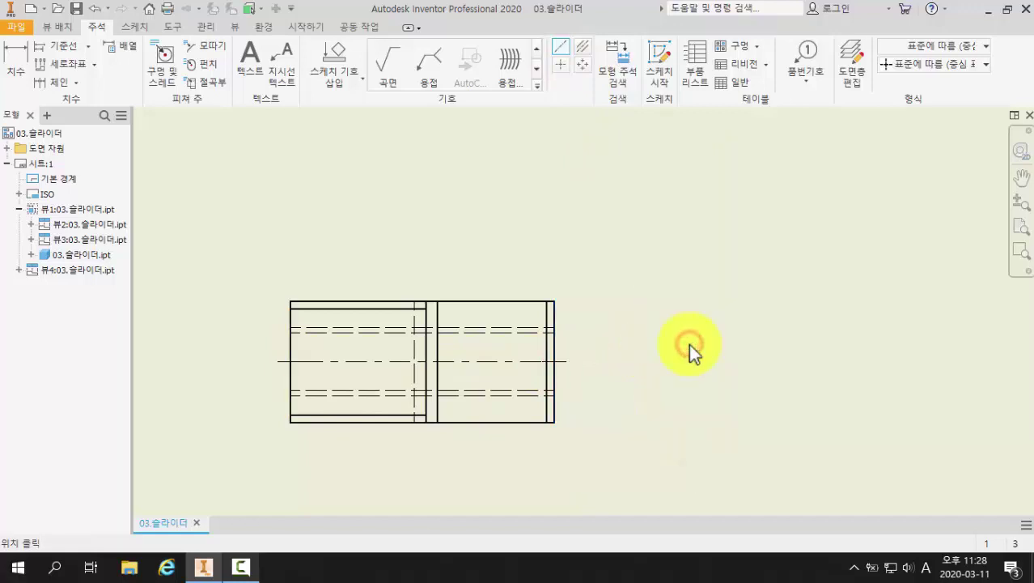
scroll(690, 350, "down", 2)
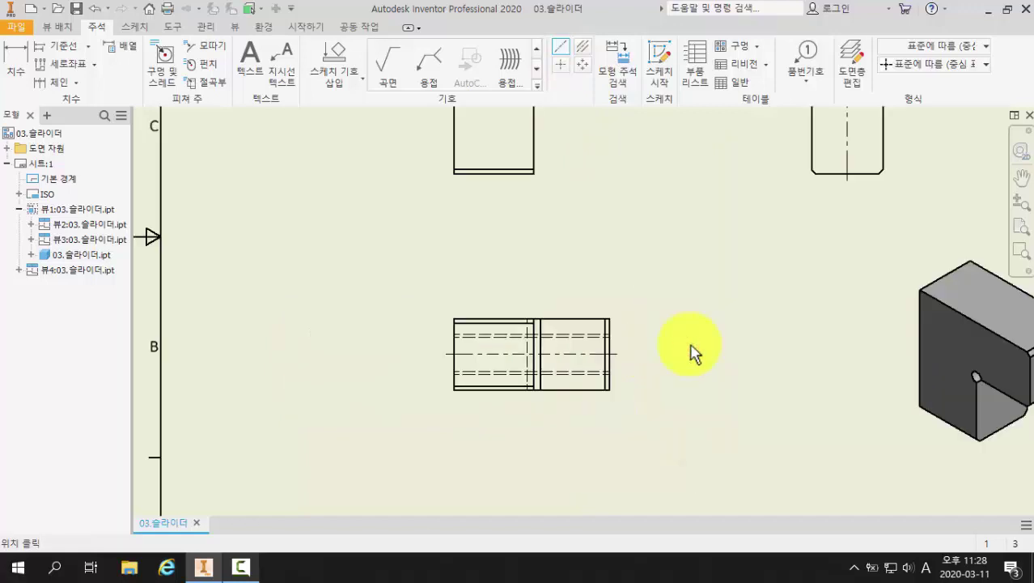
middle_click_drag(690, 349, 629, 397)
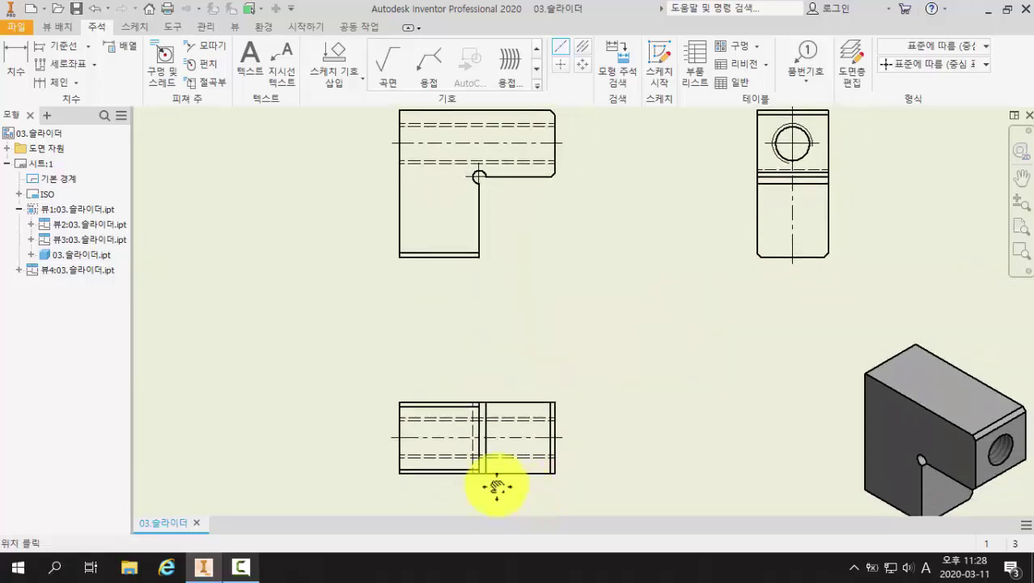
scroll(494, 477, "up", 3)
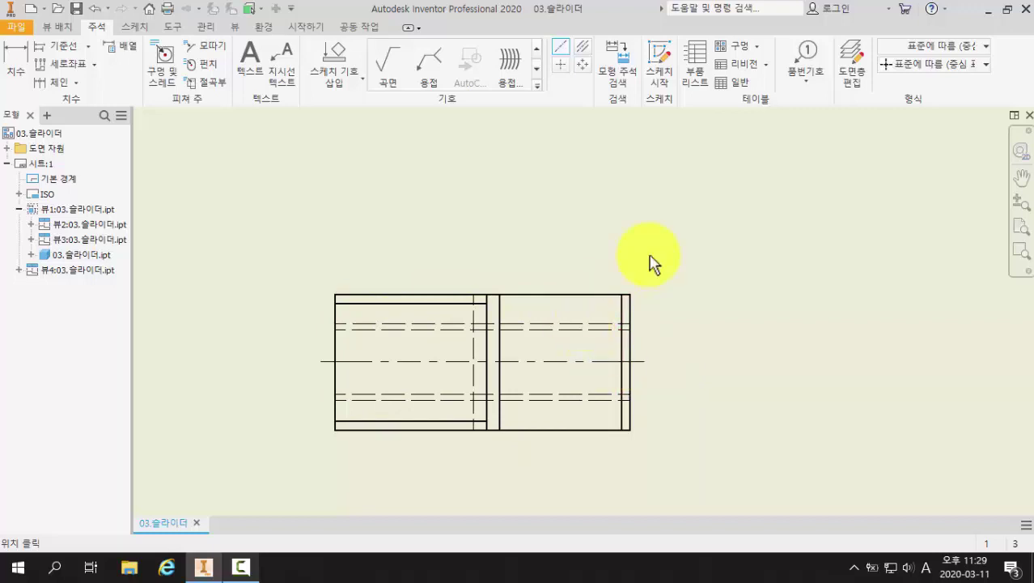
left_click(561, 51)
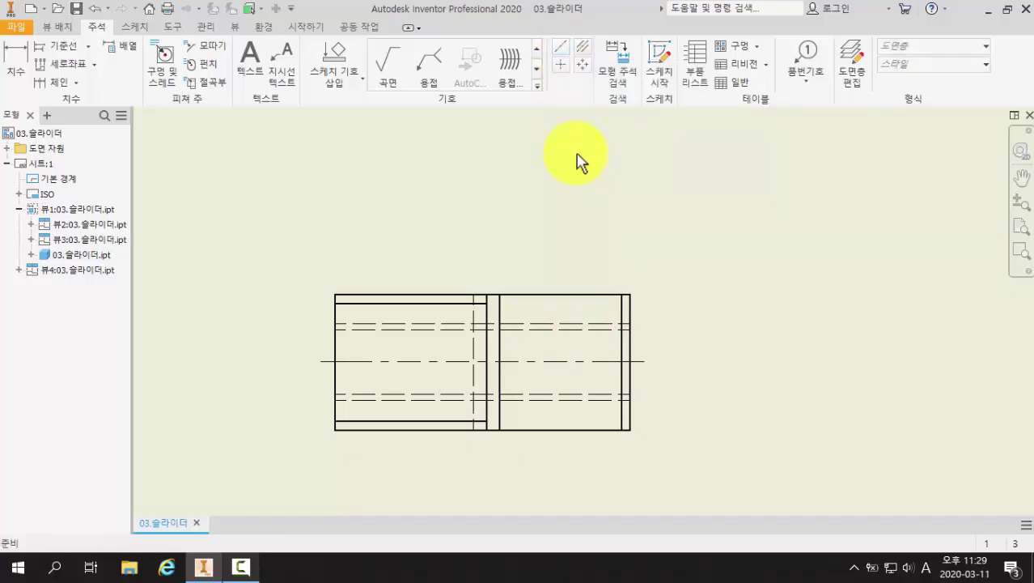
Step: Make the lower projected view's style independent of the base view and set it to hidden lines removed
double_click(547, 277)
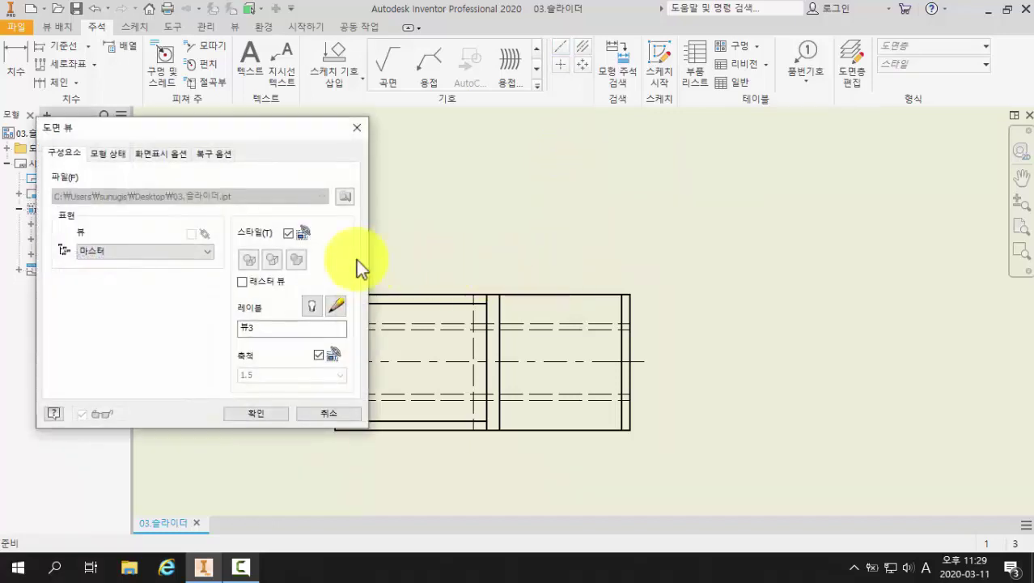
left_click(287, 233)
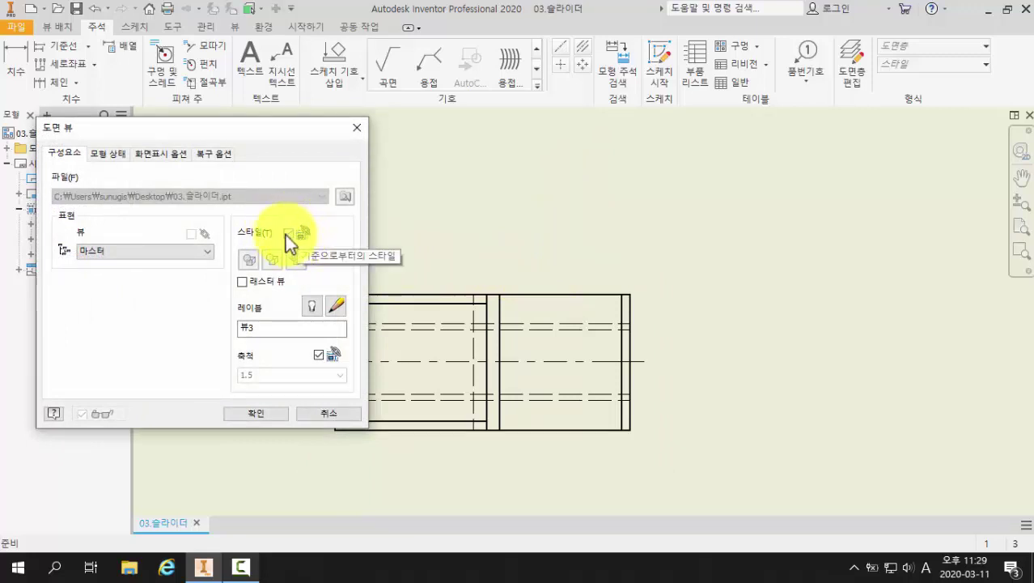
left_click(289, 233)
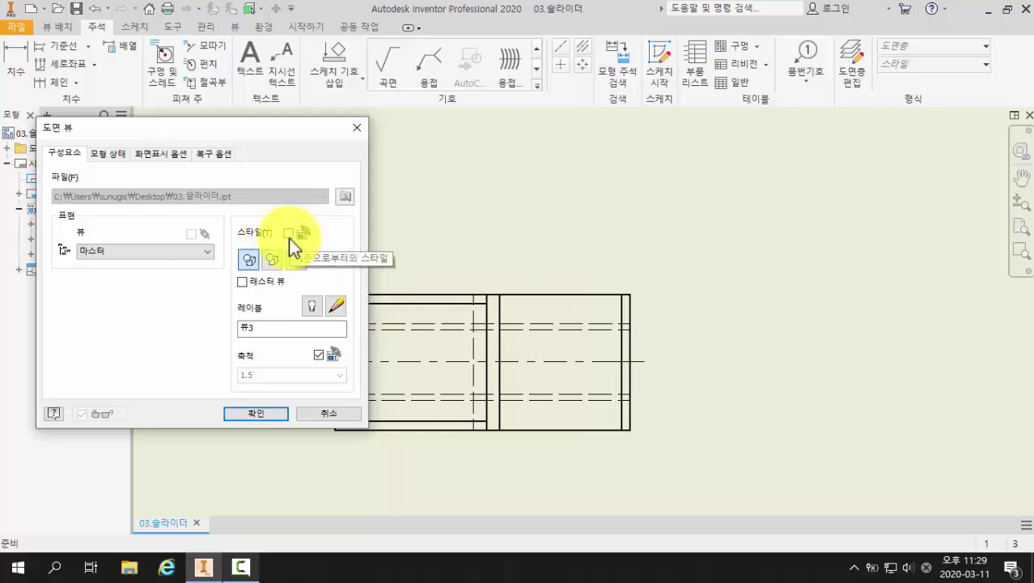
left_click(272, 258)
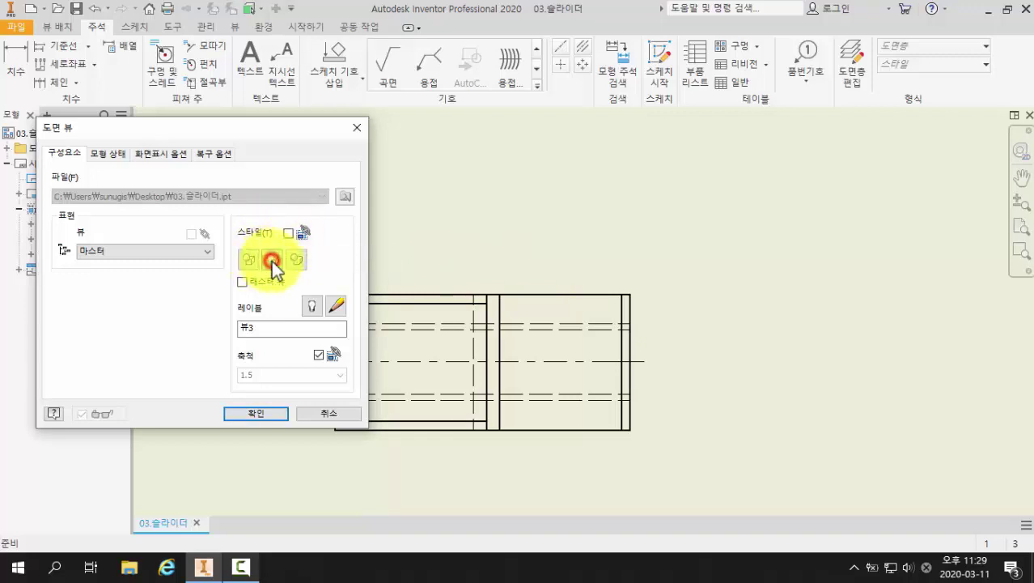
left_click(265, 416)
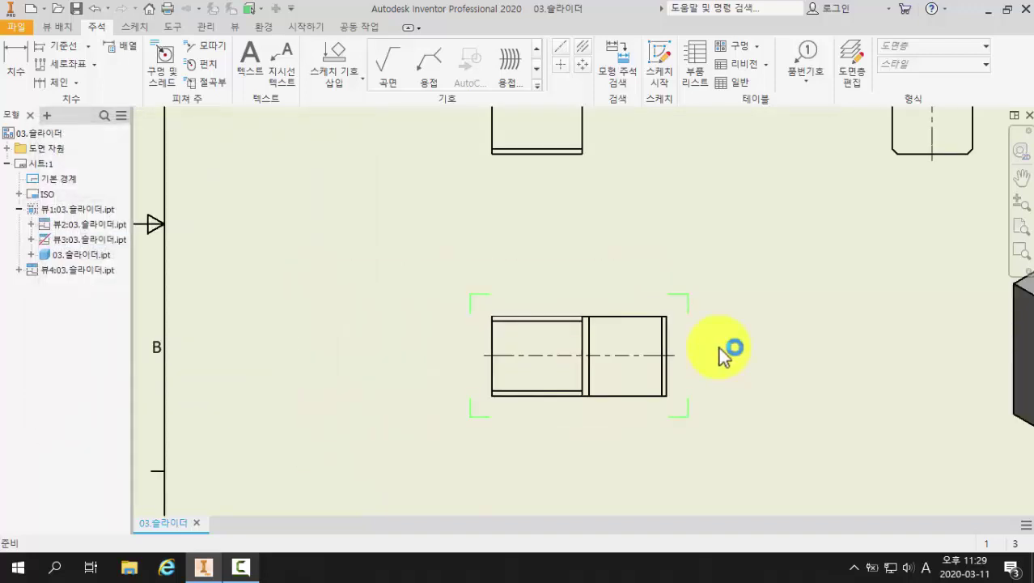
Step: Make the side view's style independent of the base view and set it to hidden lines removed
mouse_move(720, 270)
middle_mouse_down()
mouse_move(628, 344)
mouse_move(587, 330)
middle_mouse_up()
scroll(834, 196, "up", 2)
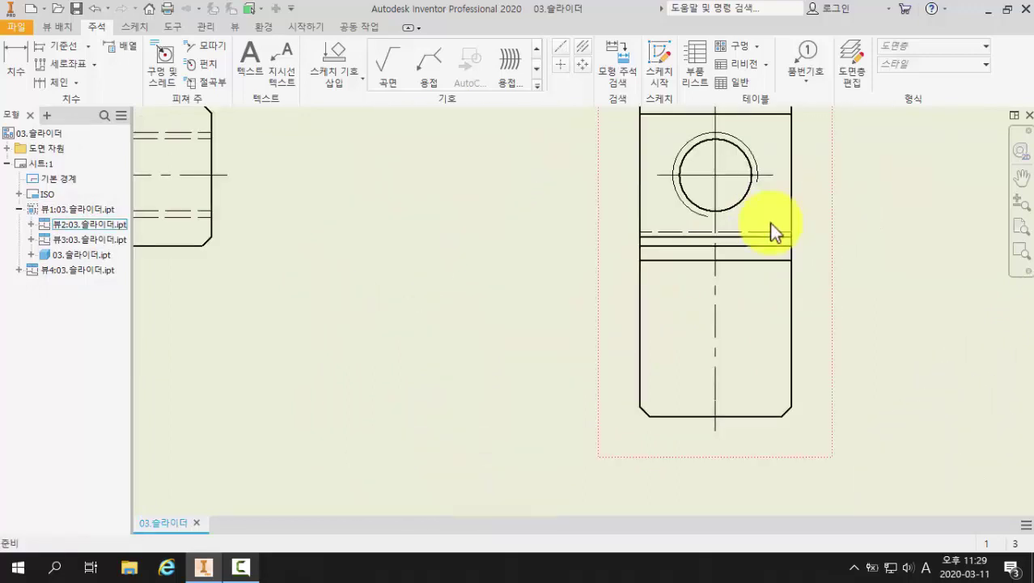
scroll(766, 236, "down", 2)
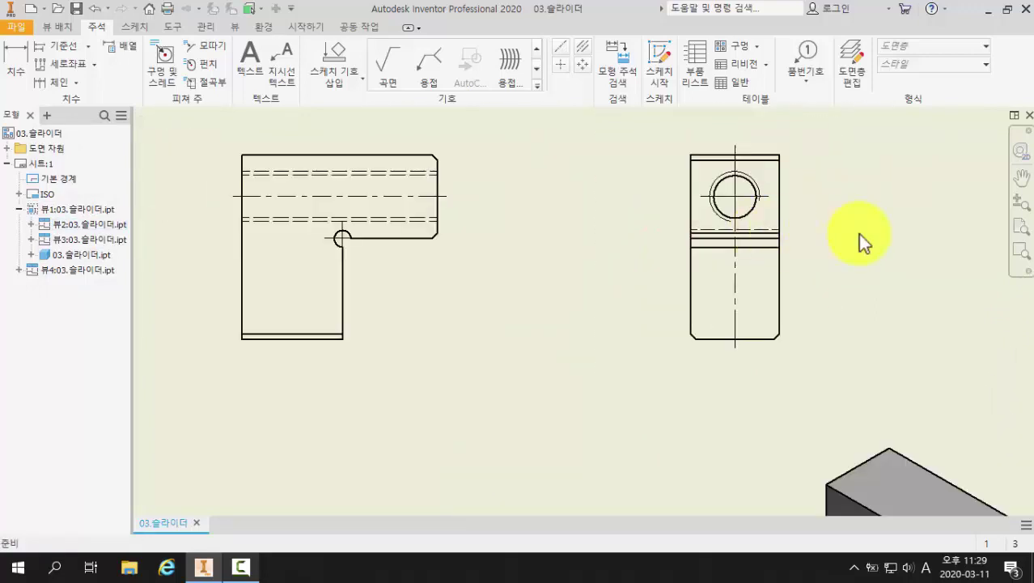
double_click(789, 233)
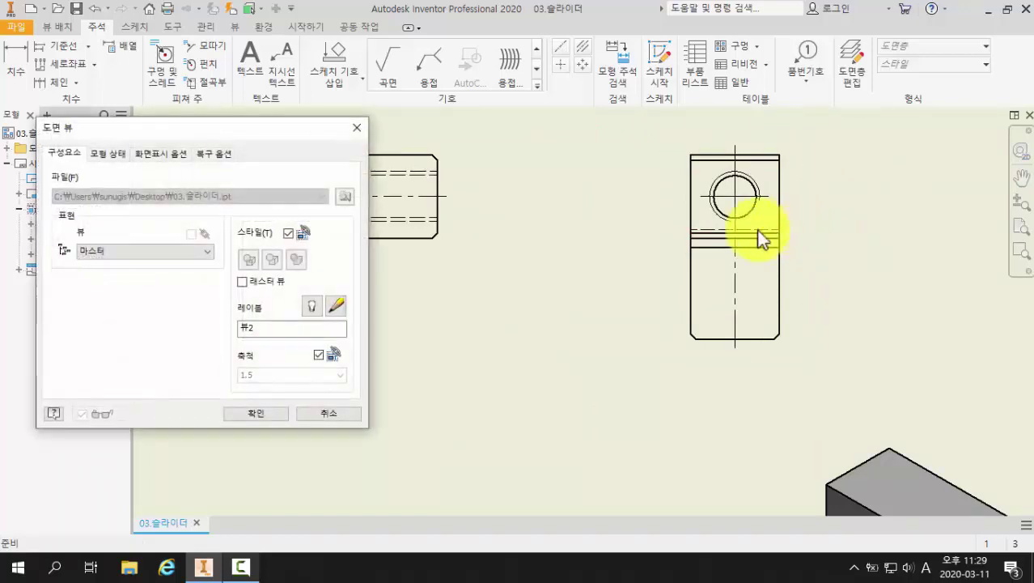
left_click(289, 234)
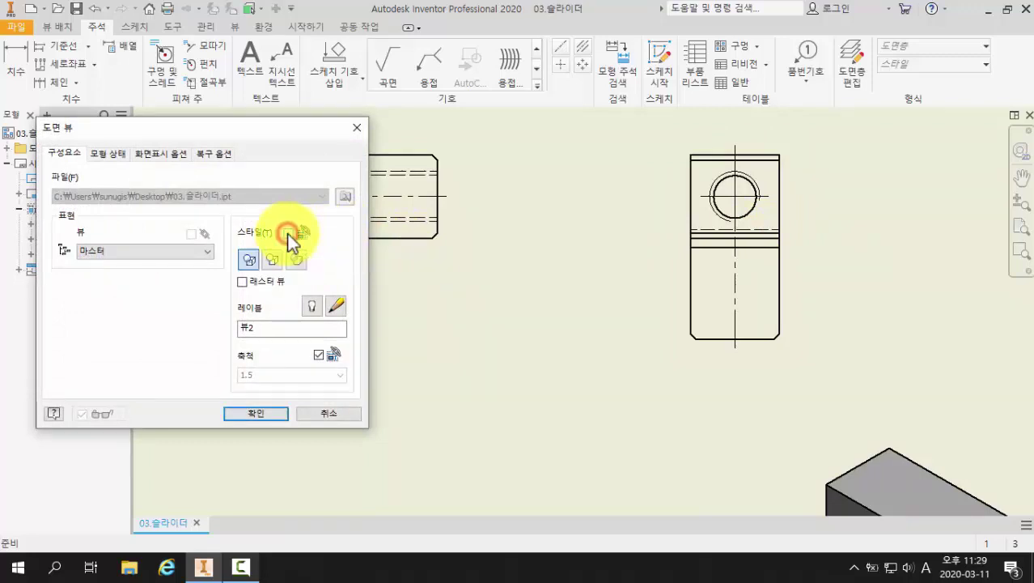
left_click(274, 260)
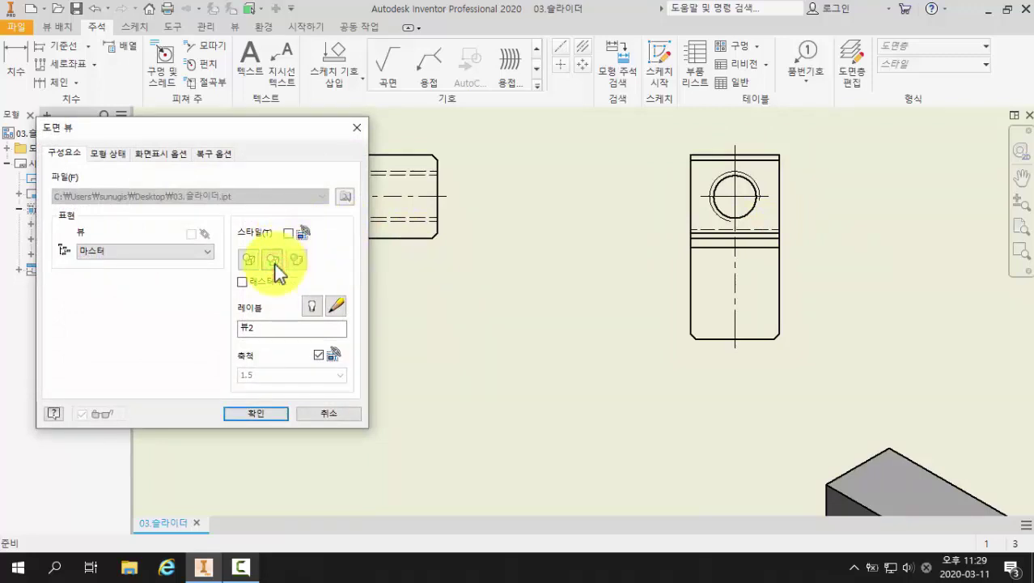
left_click(273, 413)
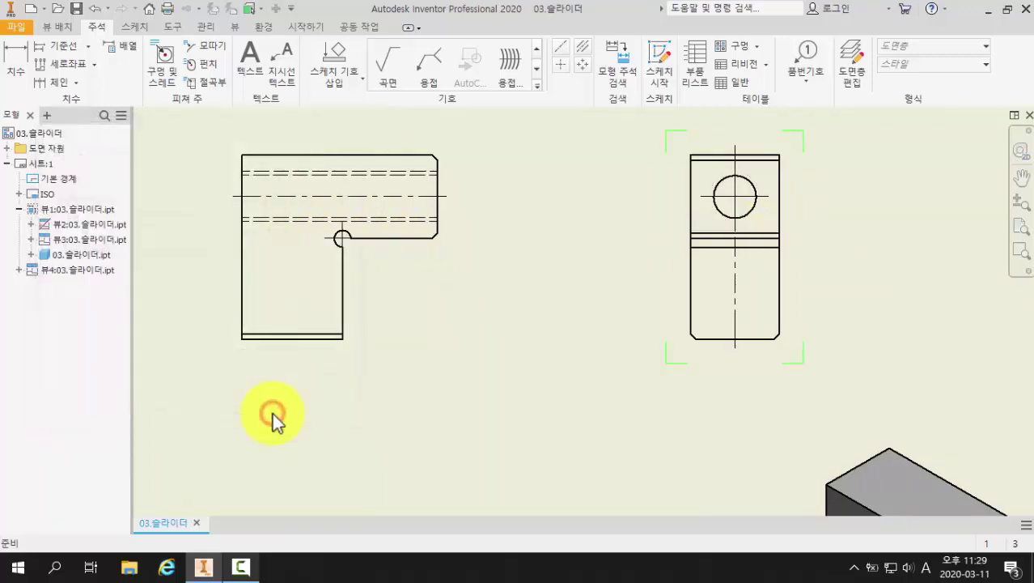
scroll(541, 322, "down", 3)
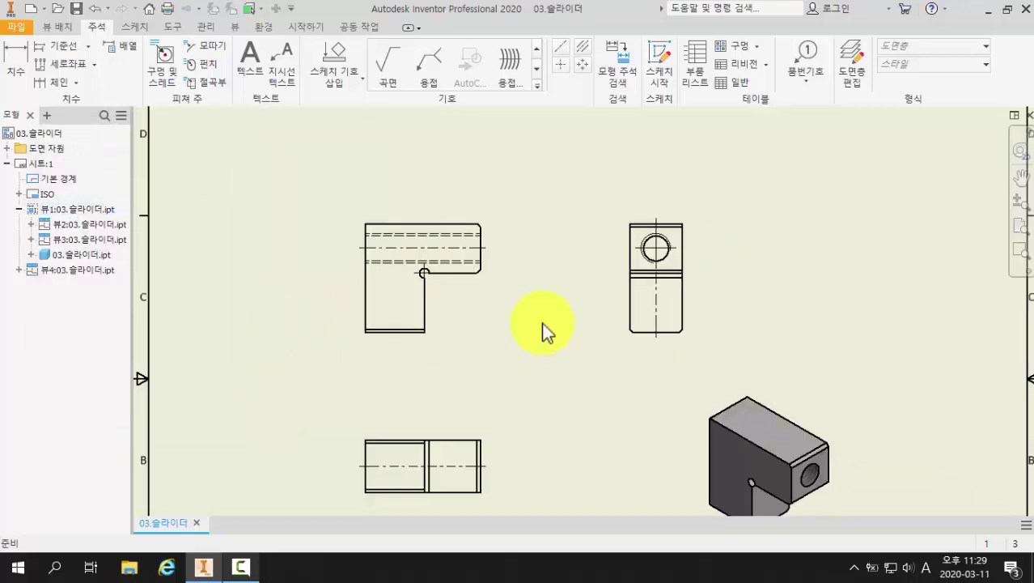
middle_click_drag(541, 322, 561, 306)
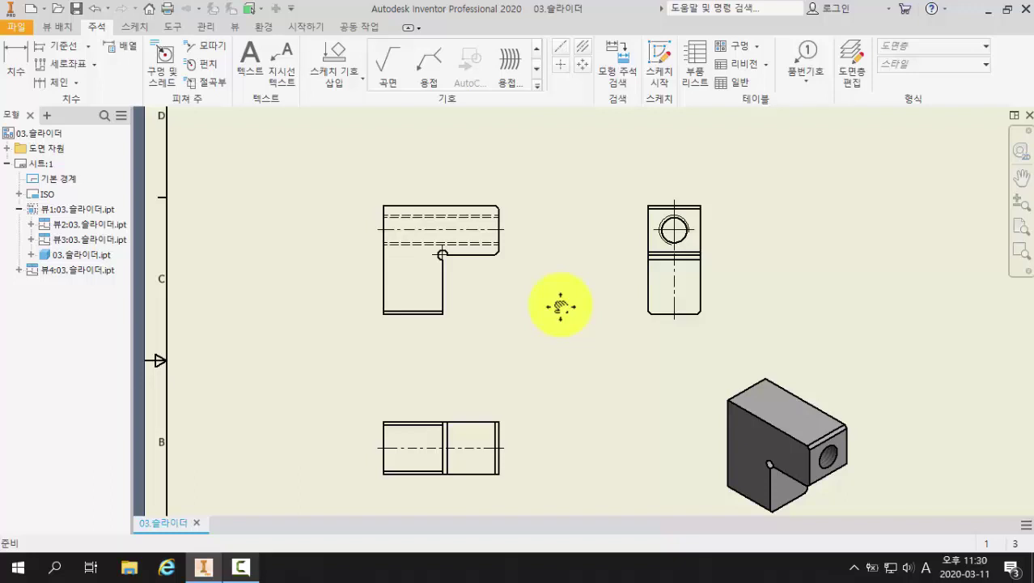
Step: Start a new sketch attached to the base view
scroll(398, 256, "up", 3)
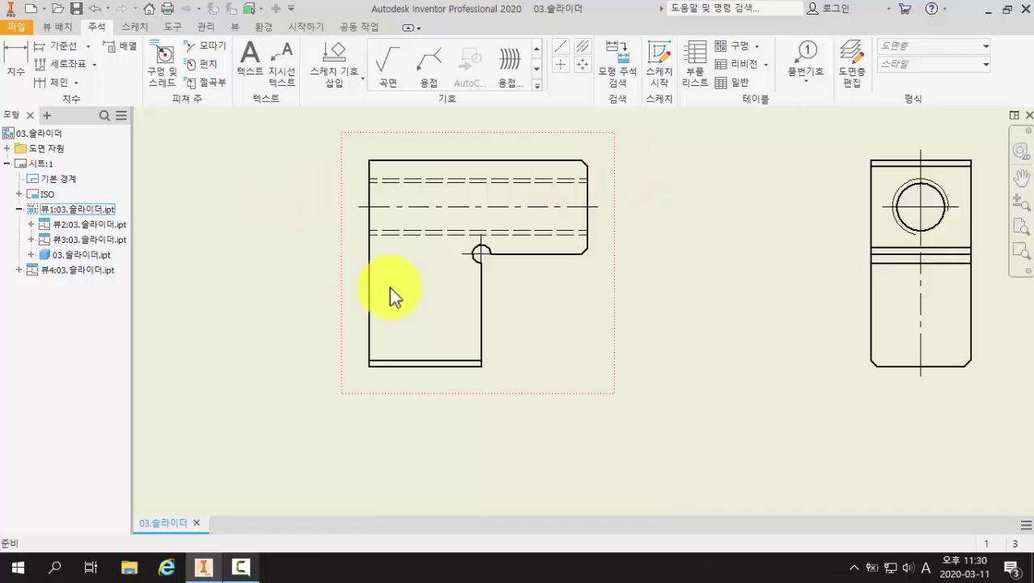
left_click_drag(389, 287, 238, 215)
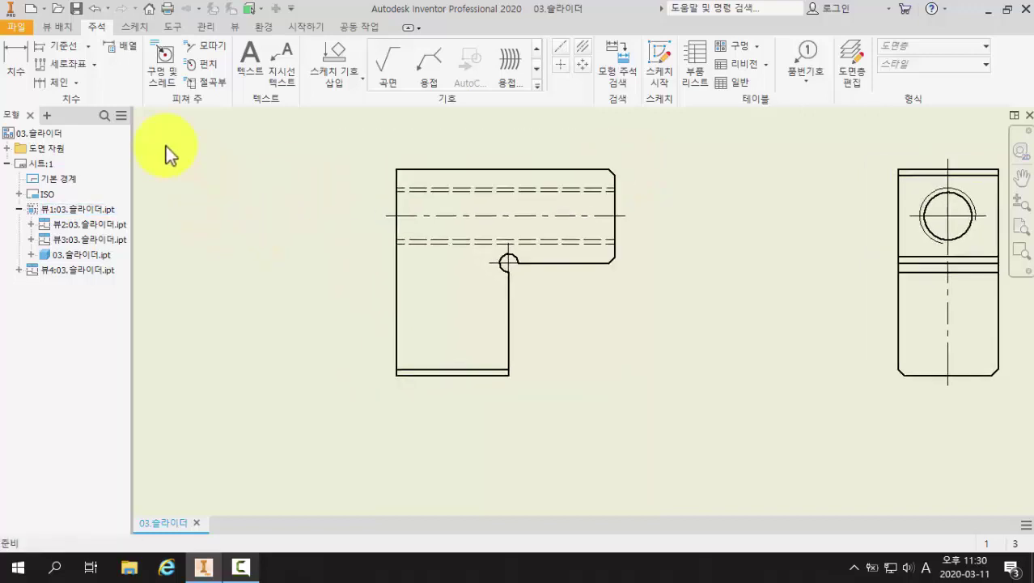
left_click(63, 26)
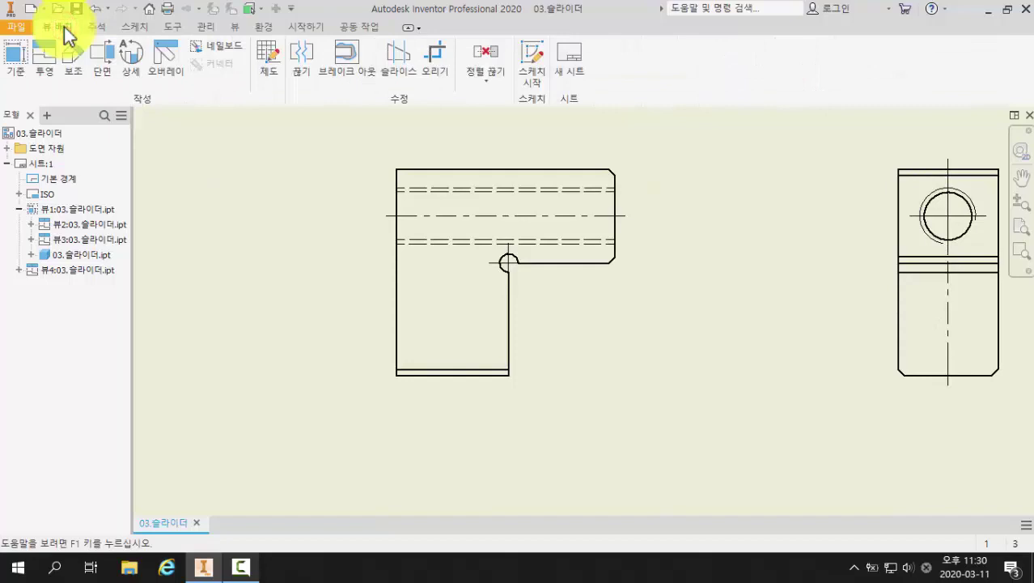
left_click(435, 291)
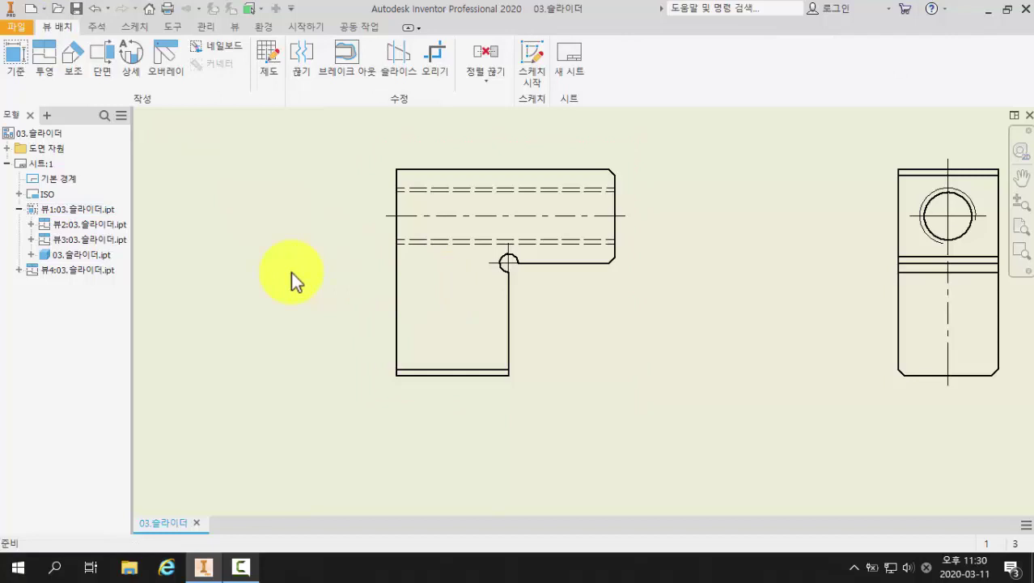
left_click(434, 278)
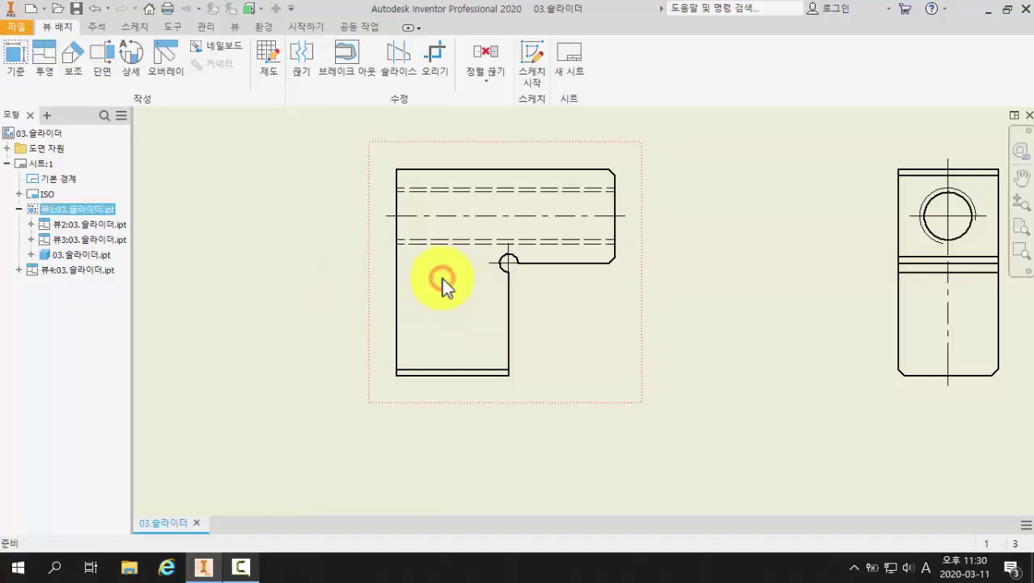
left_click(531, 55)
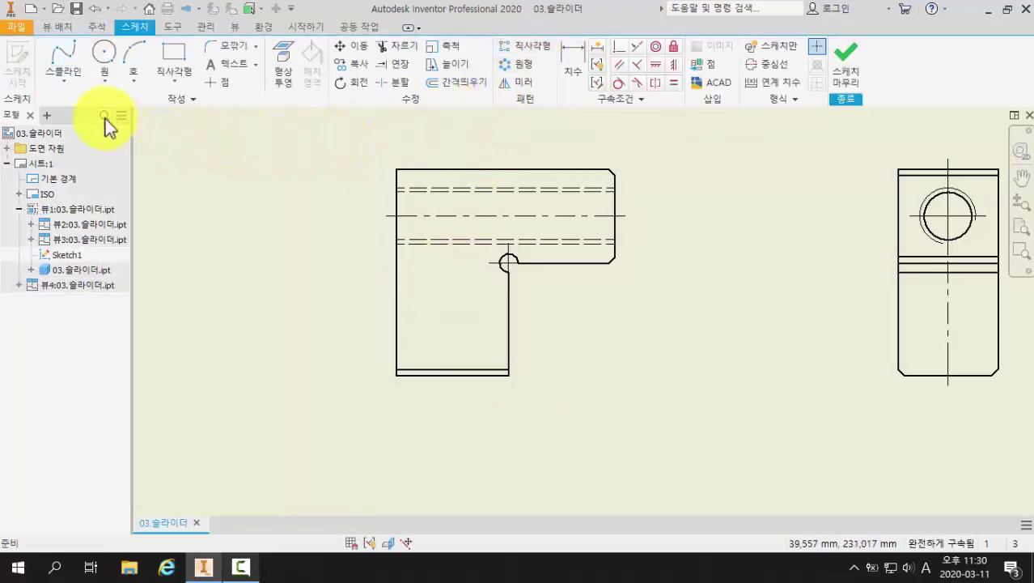
Step: Draw a closed interpolation spline around the base view's upper arm, enclosing the threaded hole and corner relief, and finish the sketch
left_click(72, 79)
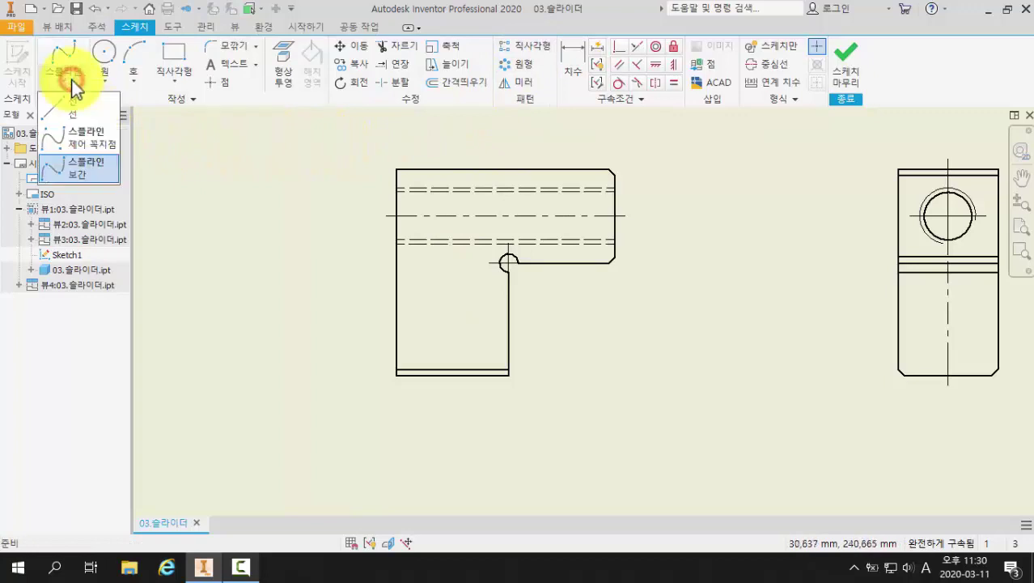
left_click(69, 172)
left_click(375, 138)
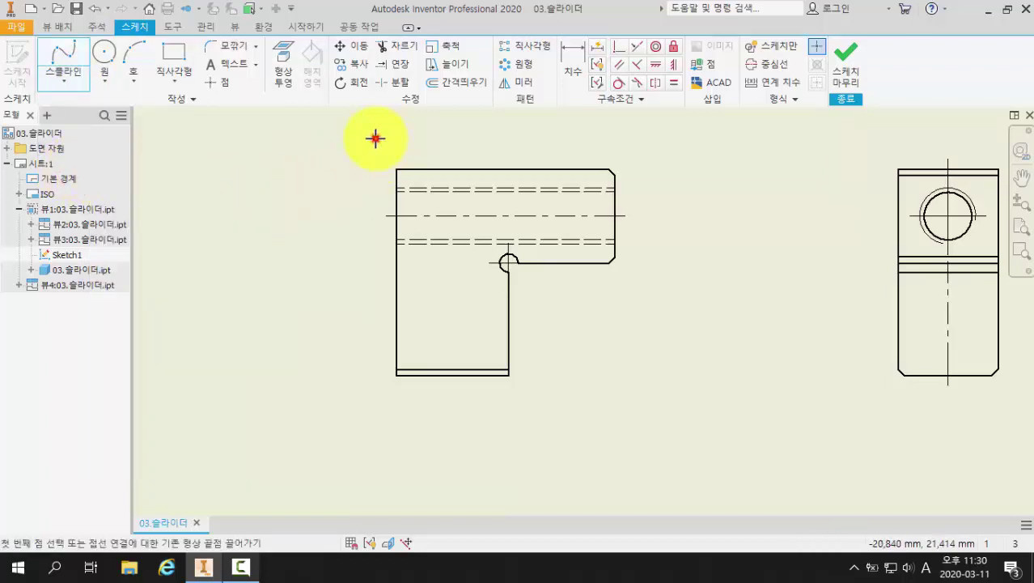
left_click(343, 208)
left_click(374, 277)
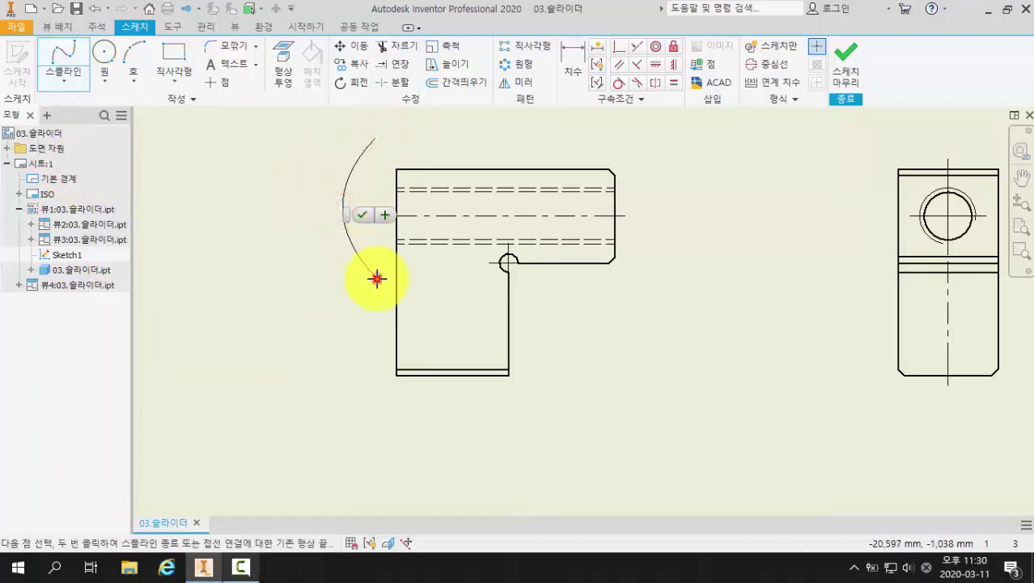
left_click(424, 269)
left_click(492, 284)
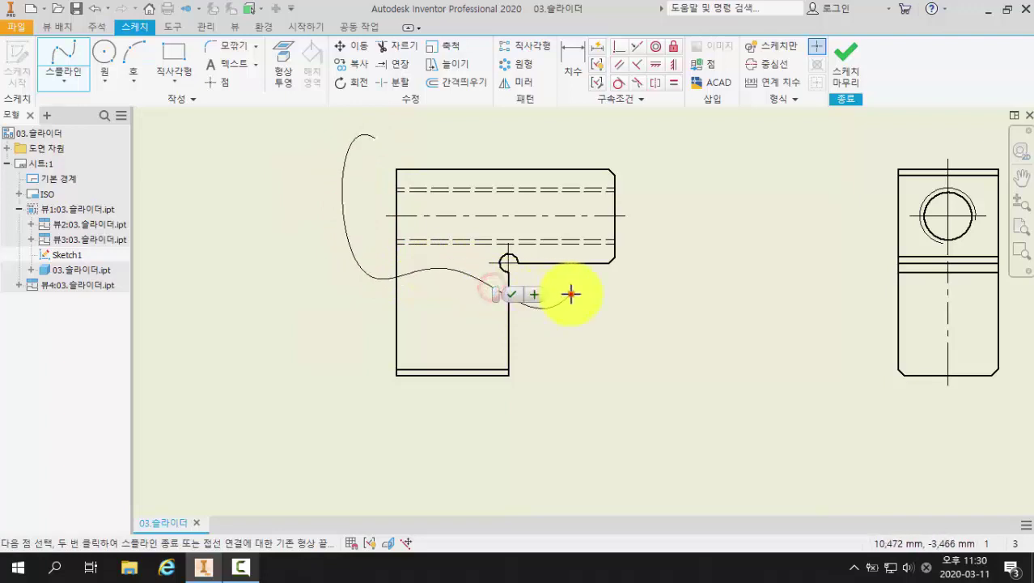
left_click(571, 293)
left_click(647, 269)
left_click(665, 176)
left_click(582, 133)
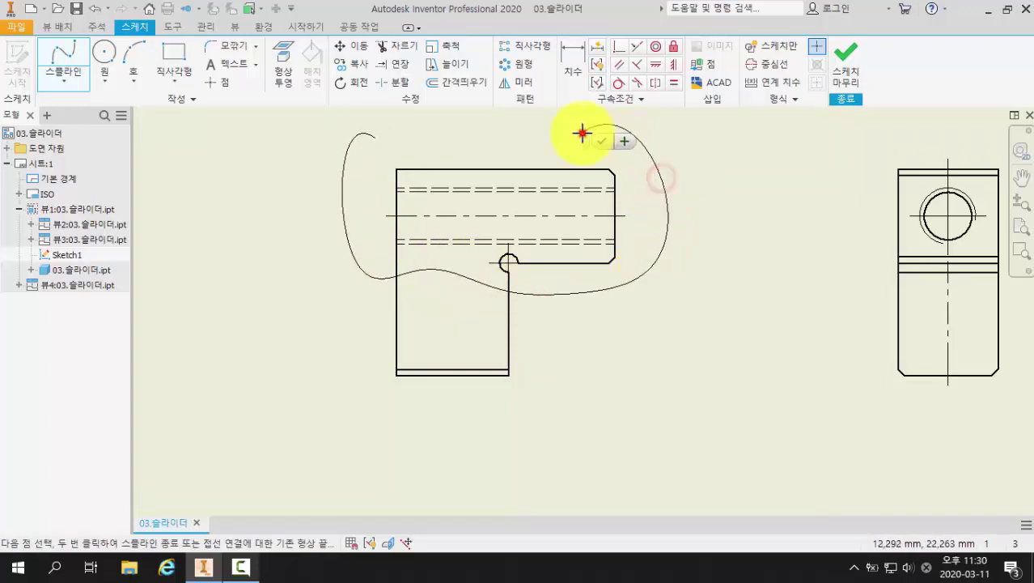
left_click(444, 134)
left_click(376, 134)
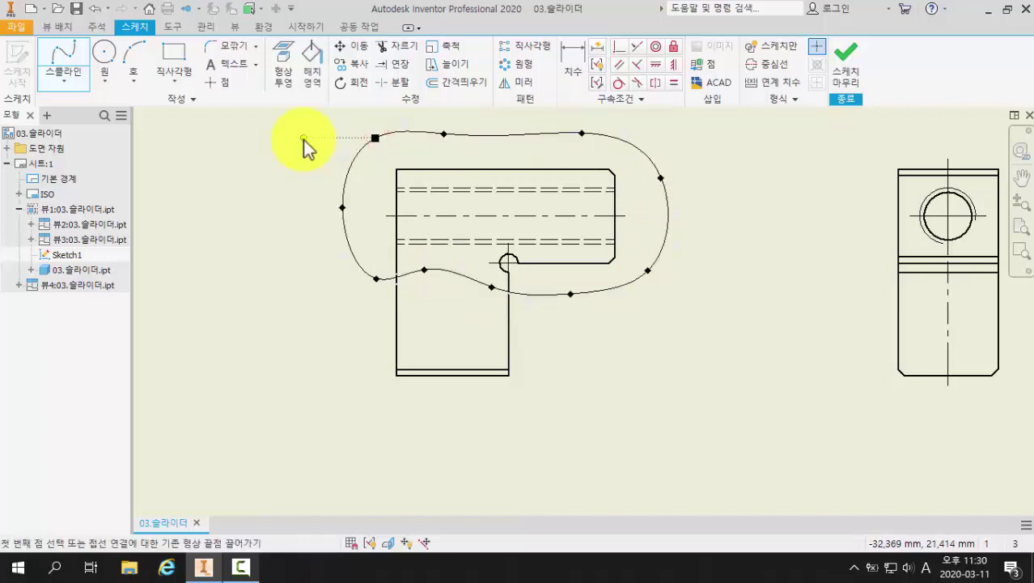
left_click(852, 62)
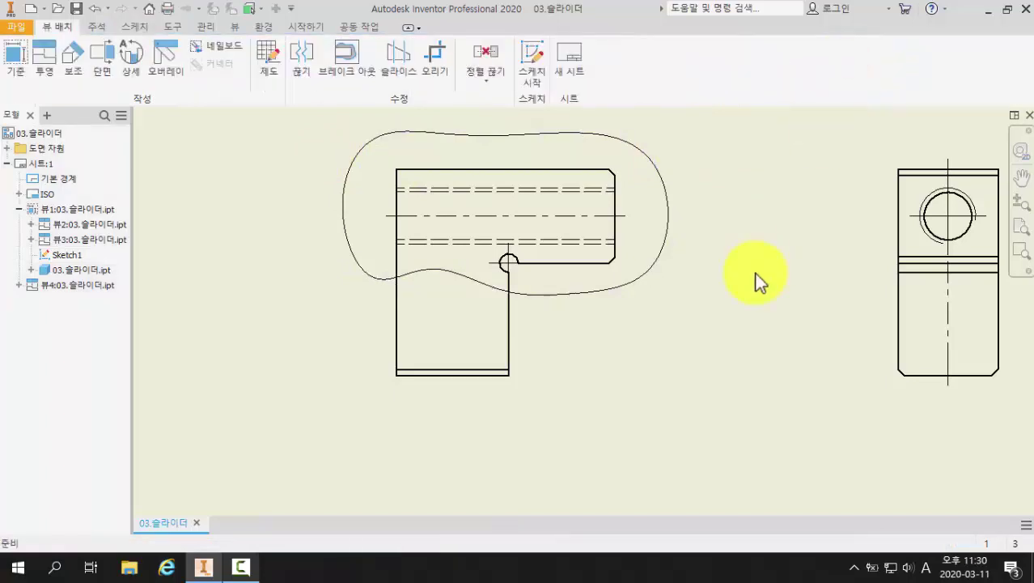
scroll(754, 279, "down", 2)
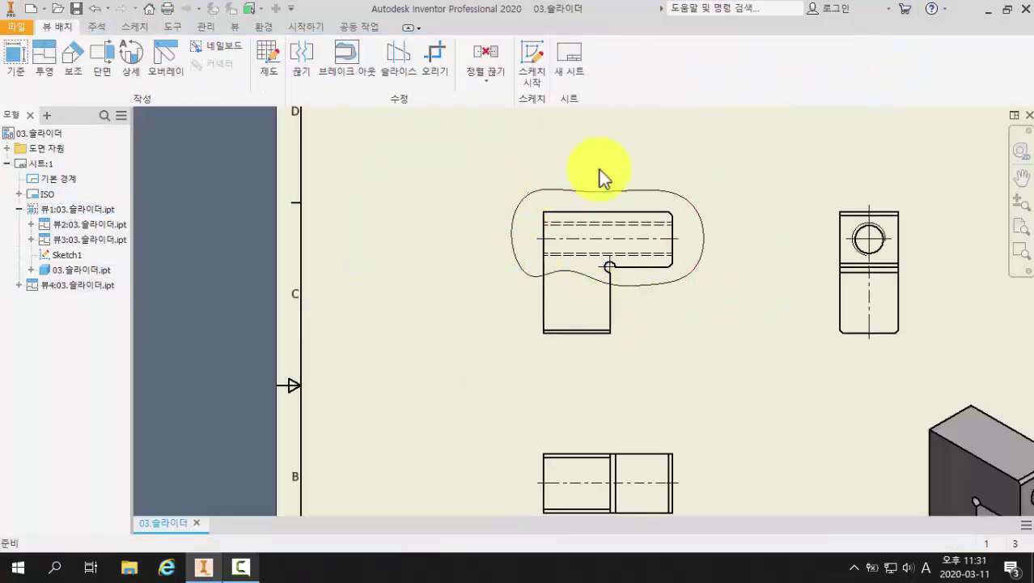
Step: Shift the closed spline around the base view's upper arm slightly, keeping the arm fully enclosed
left_click_drag(693, 259, 687, 259)
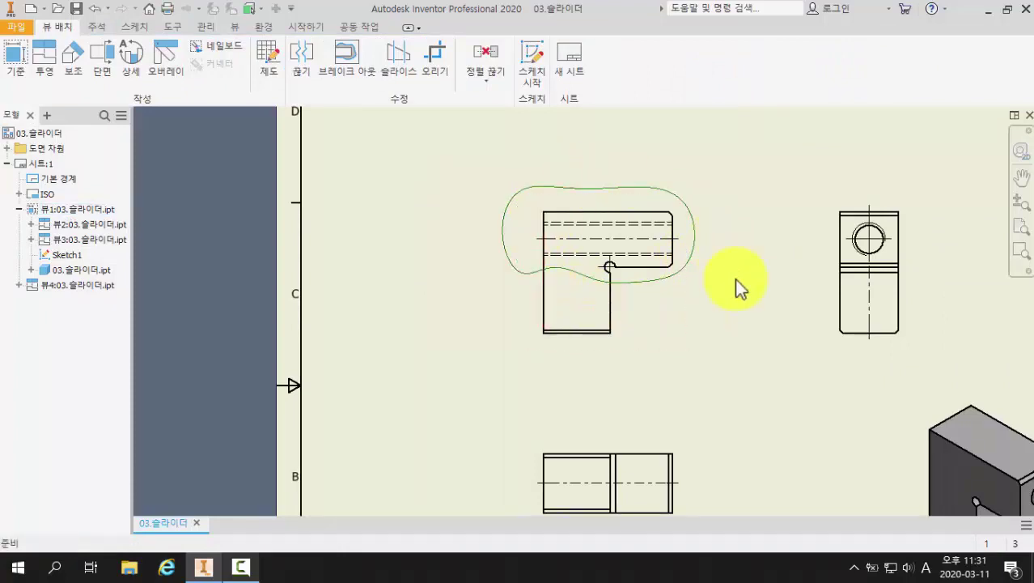
mouse_move(705, 270)
middle_mouse_down()
mouse_move(669, 270)
mouse_move(653, 240)
middle_mouse_up()
left_click(346, 293)
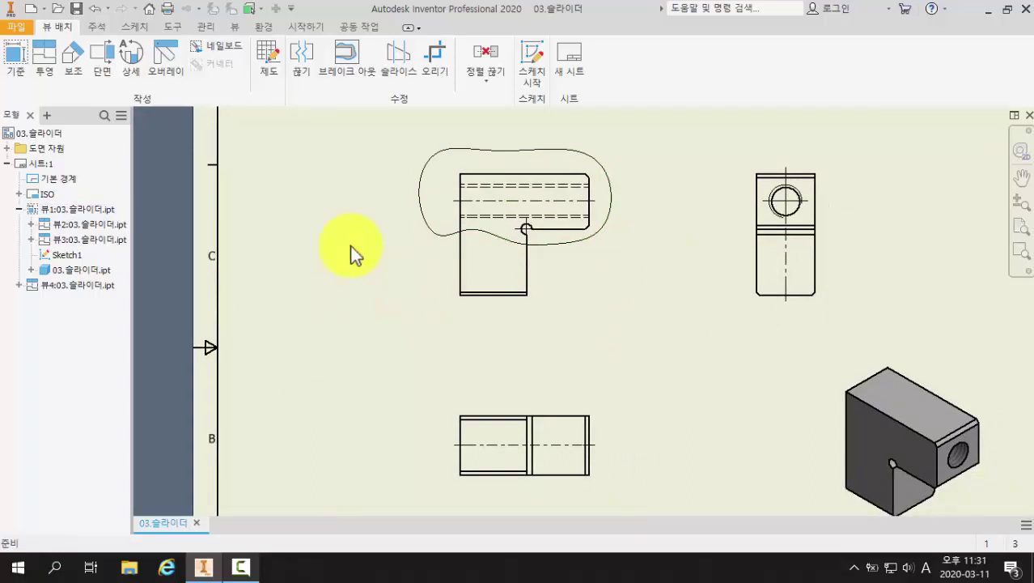
Step: Create a break-out in the base view using the closed spline as boundary and the side view's hole circle as the start-point depth
left_click(349, 62)
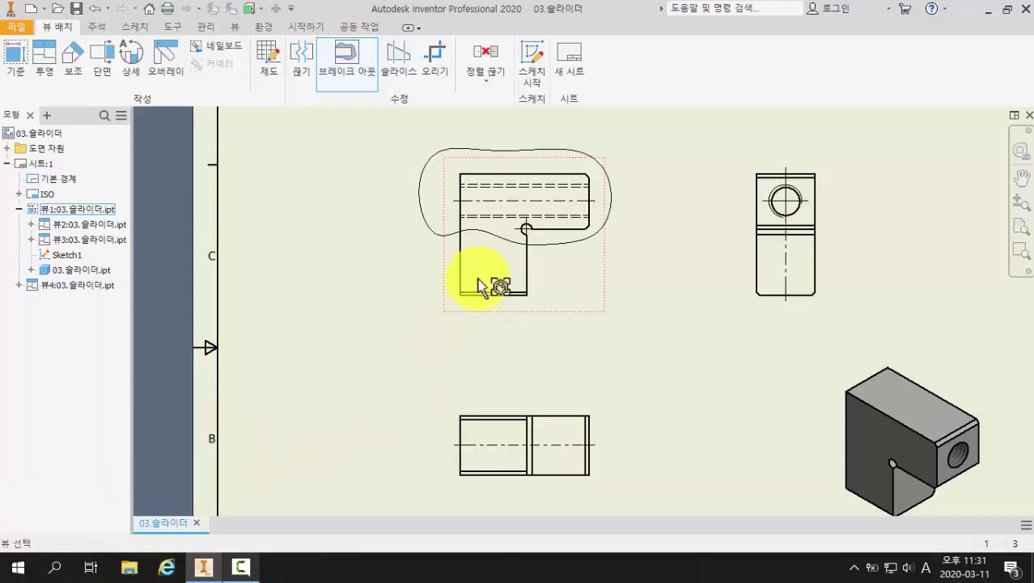
left_click(560, 265)
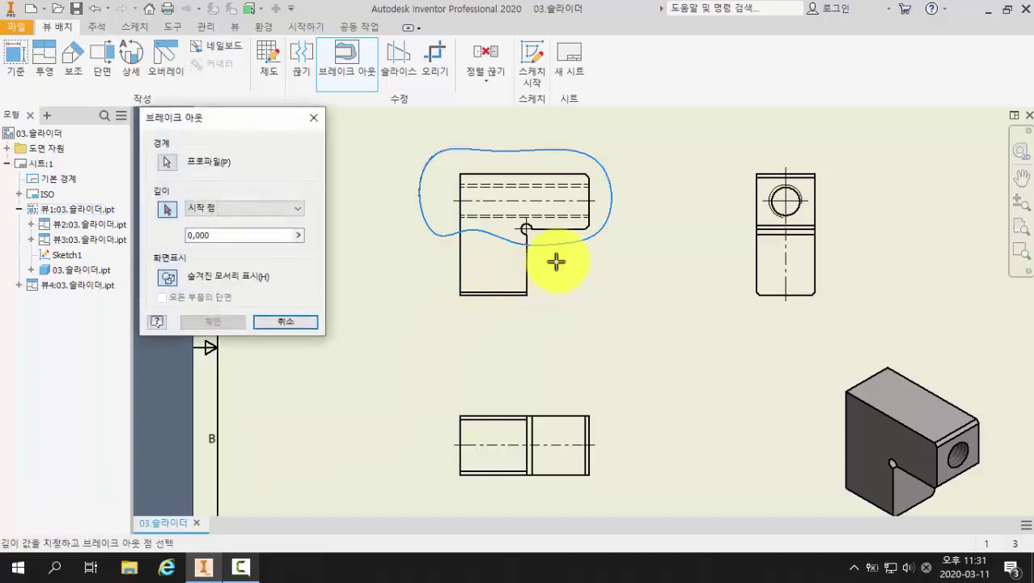
left_click(166, 209)
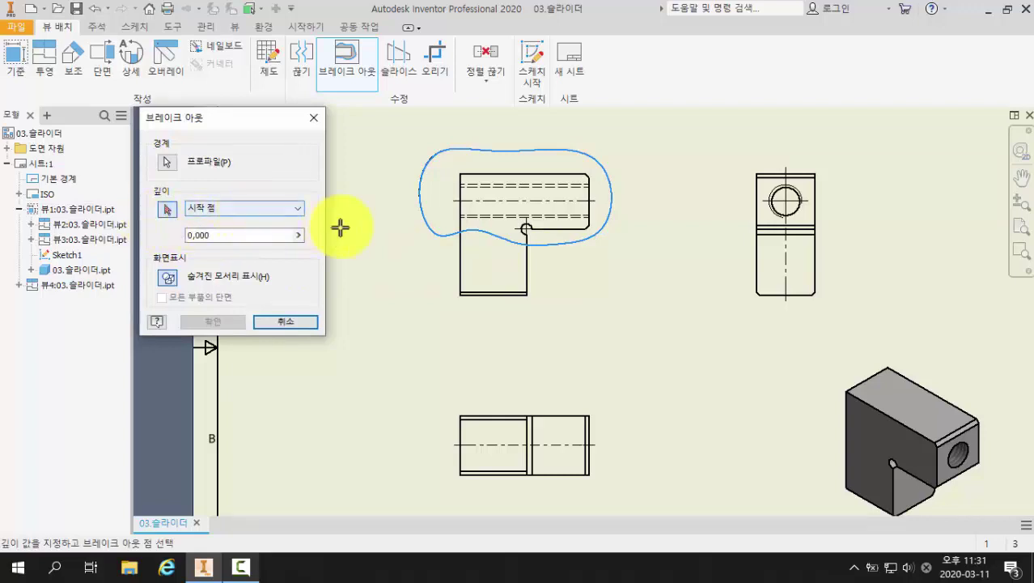
left_click(434, 230)
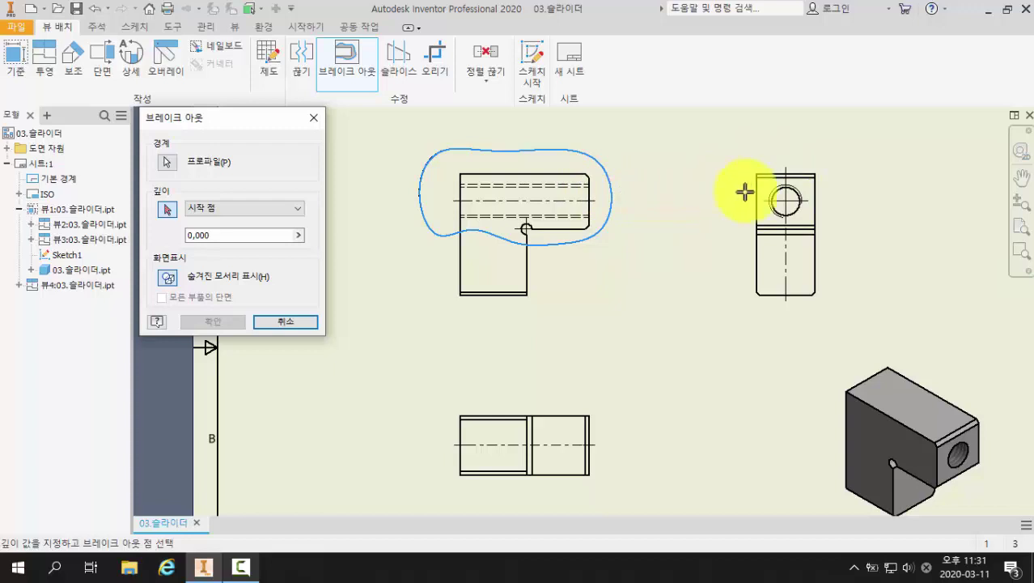
scroll(748, 191, "up", 2)
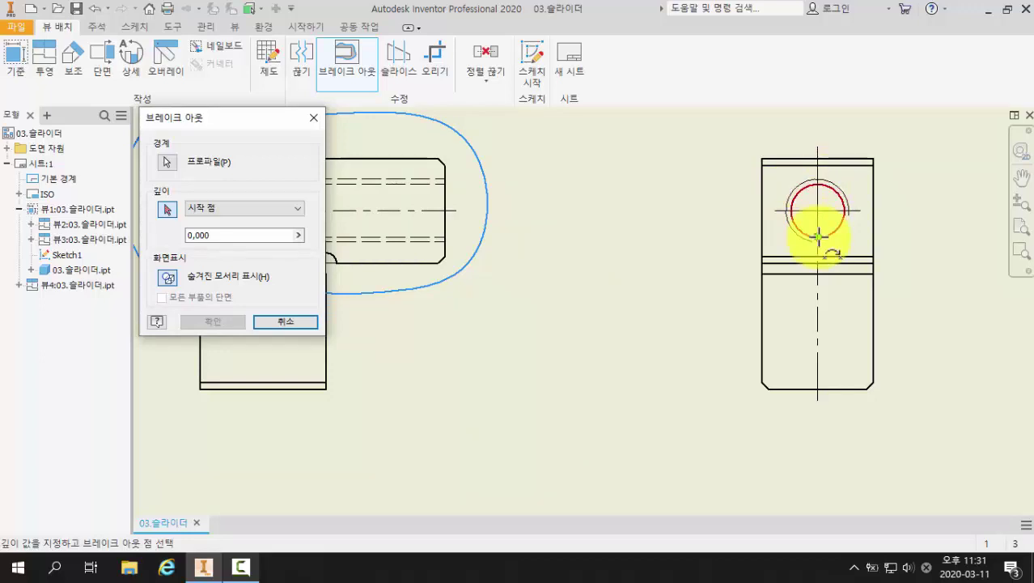
middle_click_drag(641, 244, 698, 273)
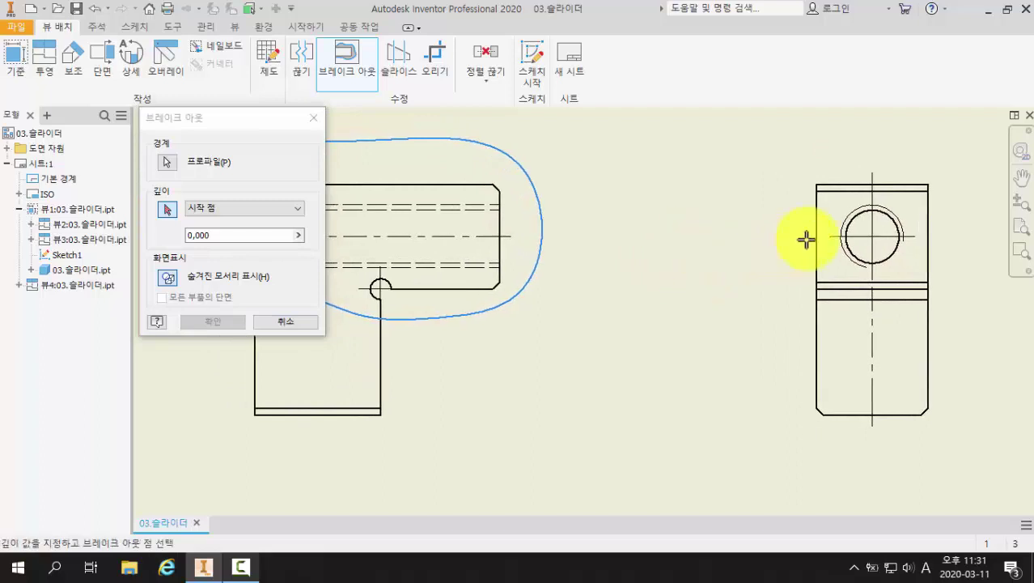
left_click(871, 209)
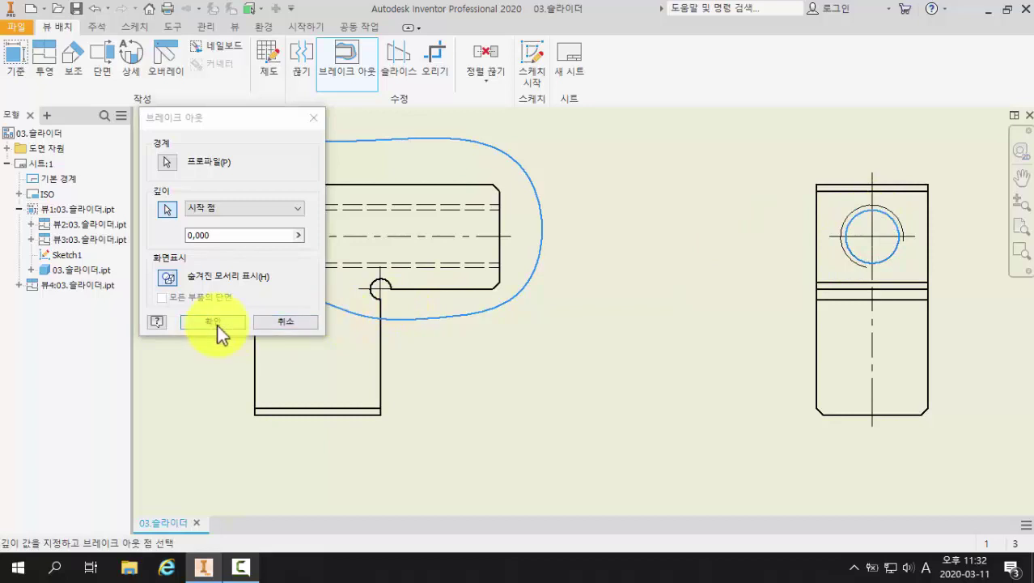
left_click(214, 324)
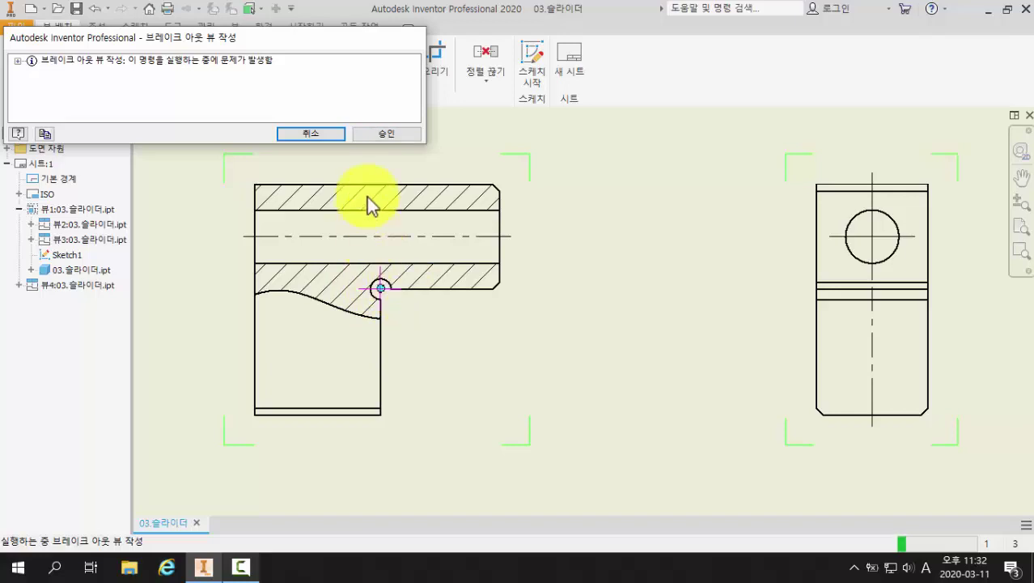
left_click(387, 136)
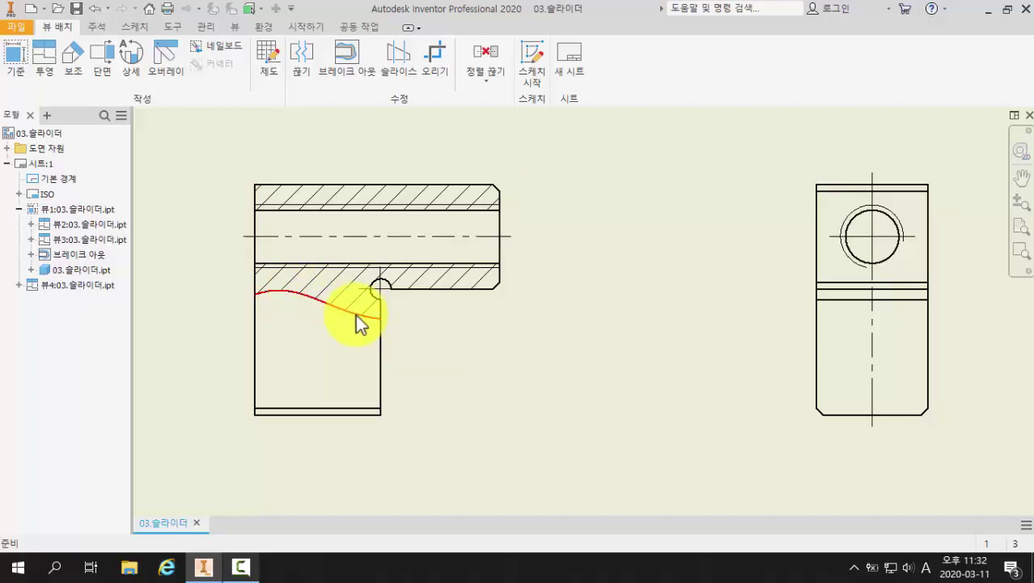
left_click(333, 342)
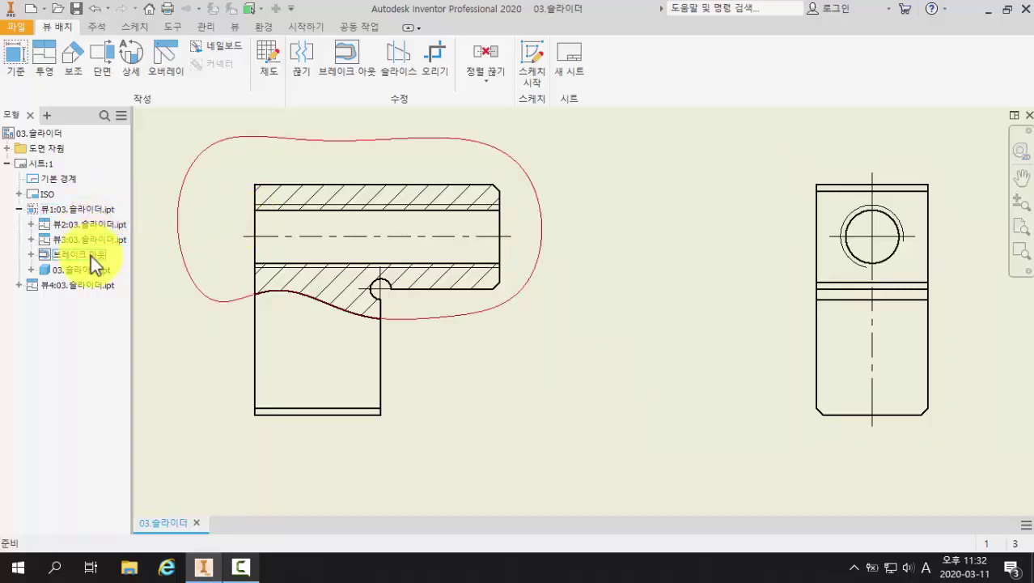
Step: Edit the break-out's boundary sketch, raising the lower spline points near the corner relief and beyond the outer edge to flatten the break line
left_click(32, 255)
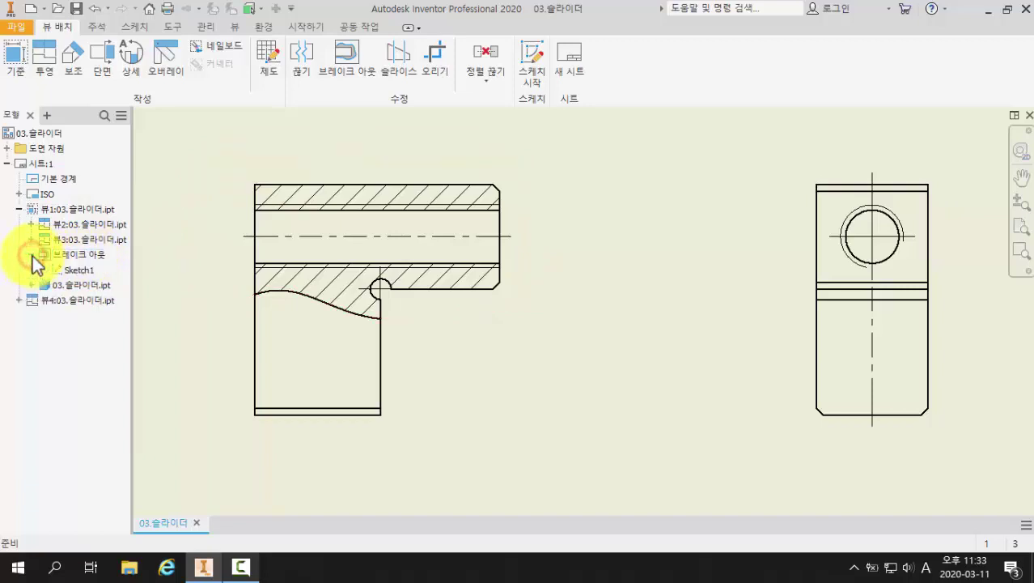
right_click(82, 272)
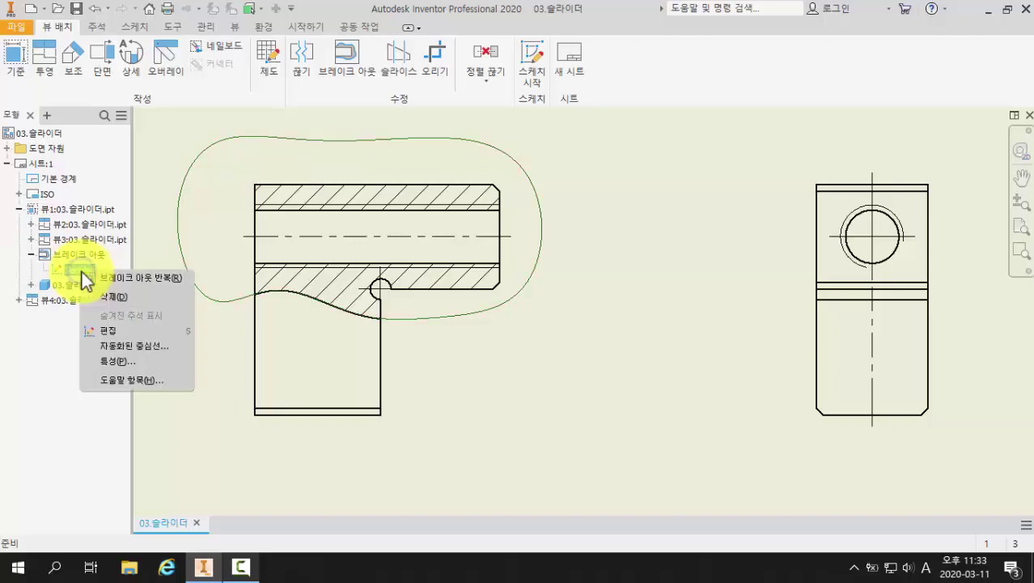
left_click(115, 332)
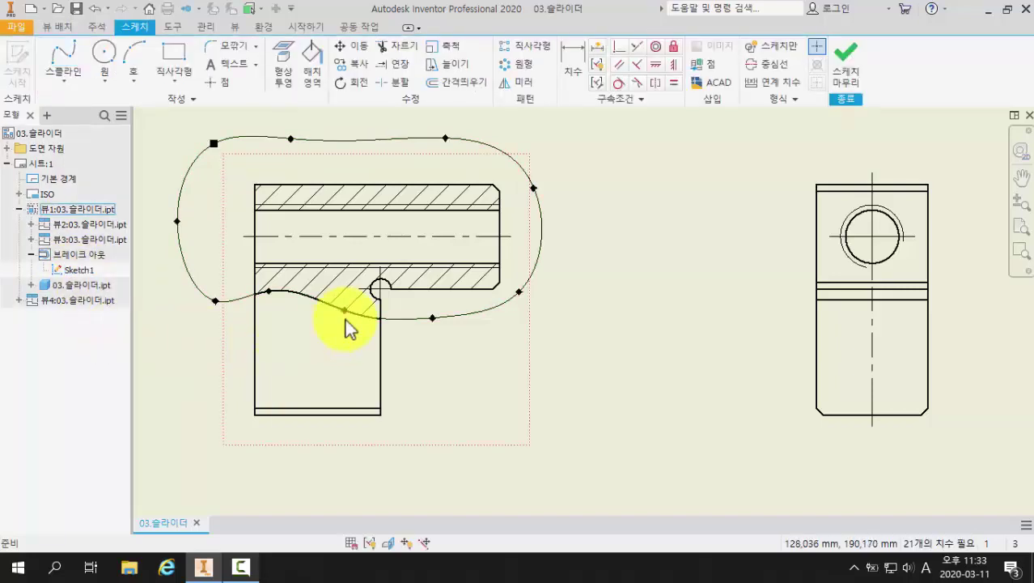
scroll(394, 372, "up", 3)
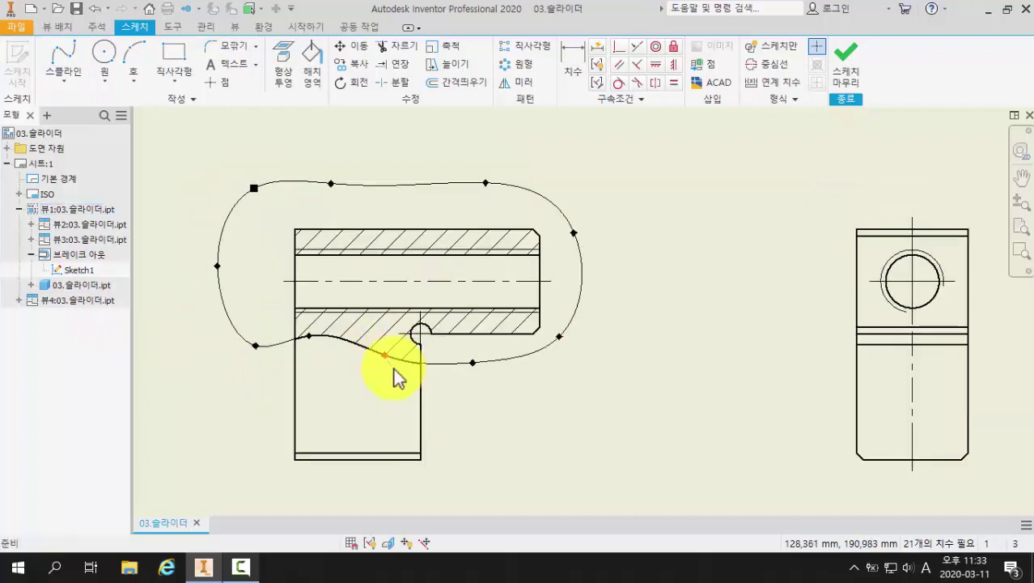
left_click_drag(541, 356, 545, 328)
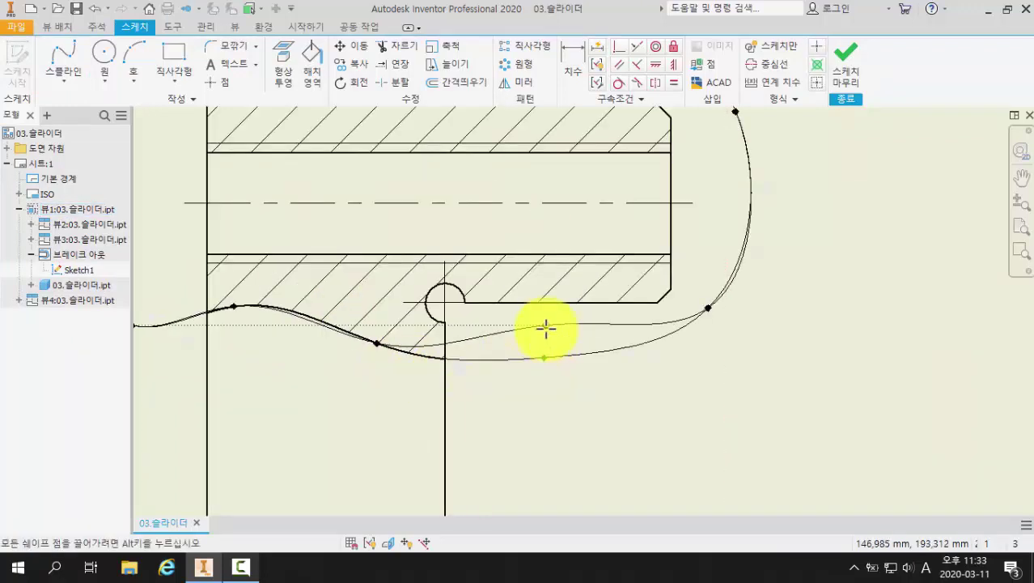
left_click_drag(379, 341, 390, 325)
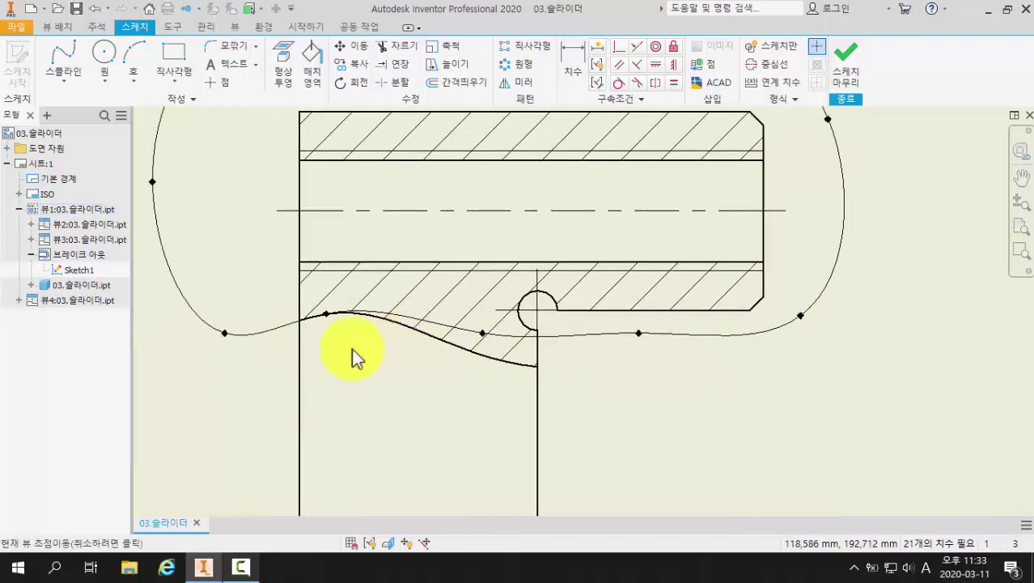
middle_click_drag(261, 346, 354, 353)
left_click_drag(226, 333, 232, 306)
left_click(478, 335)
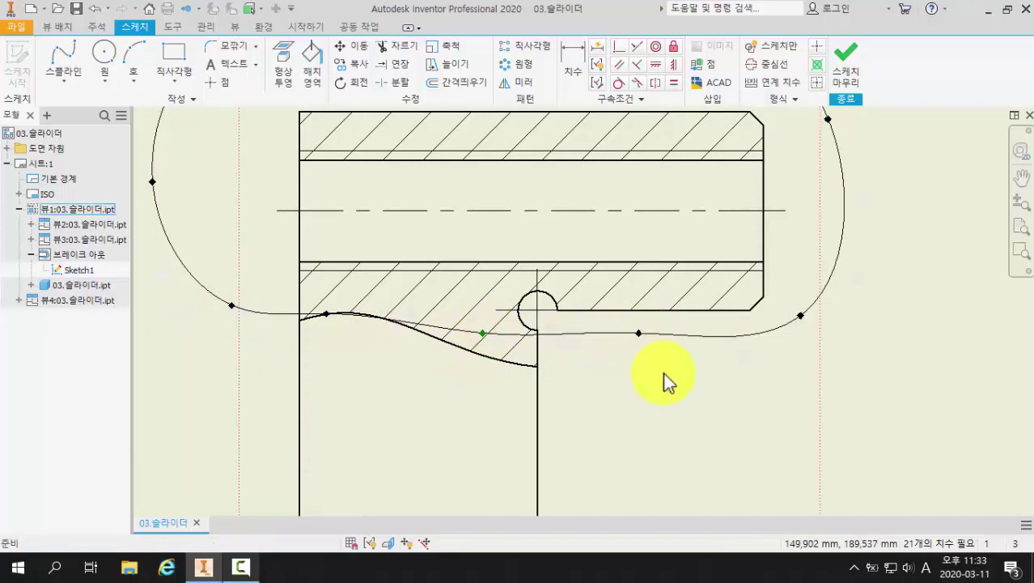
scroll(663, 374, "up", 2)
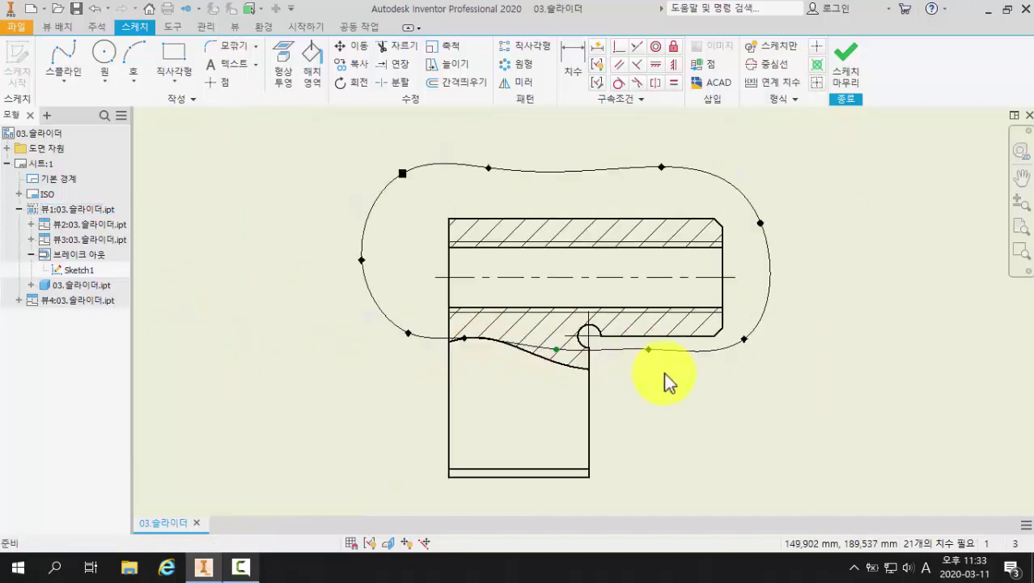
left_click(842, 72)
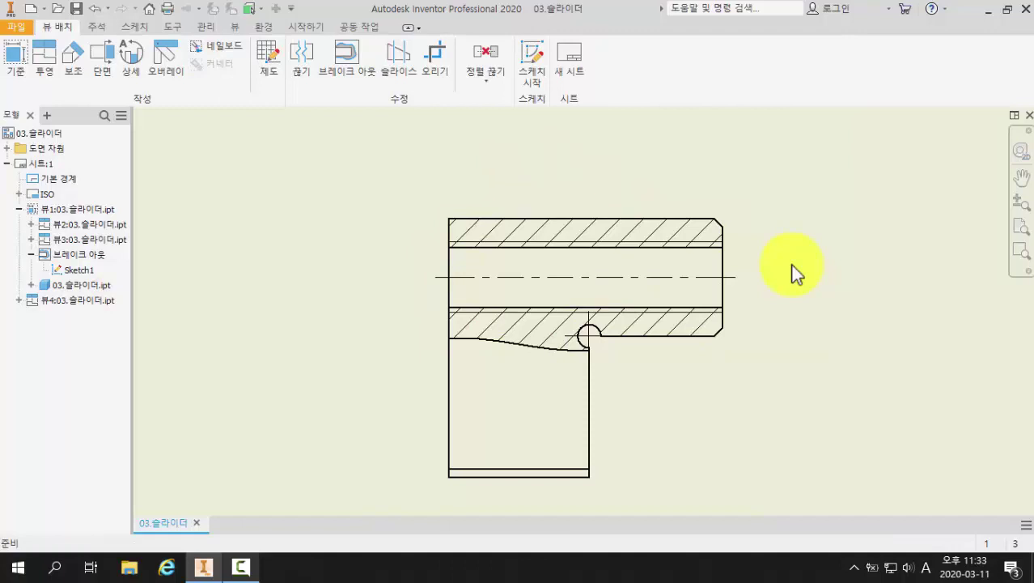
Step: Add a general dimension for the upper arm's overall length above the sectioned base view, accepting the default text
middle_click_drag(766, 309, 709, 288)
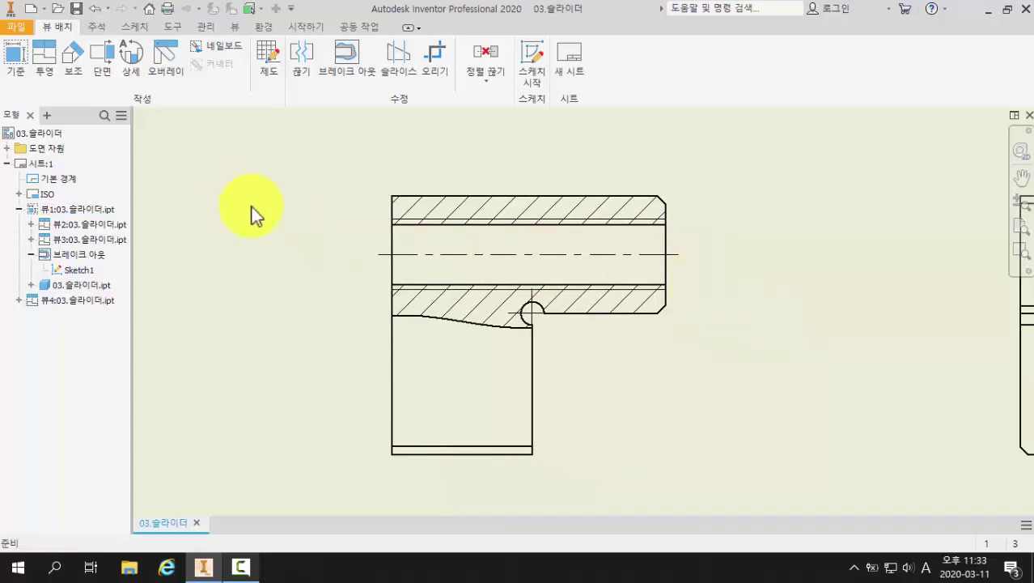
scroll(279, 224, "down", 2)
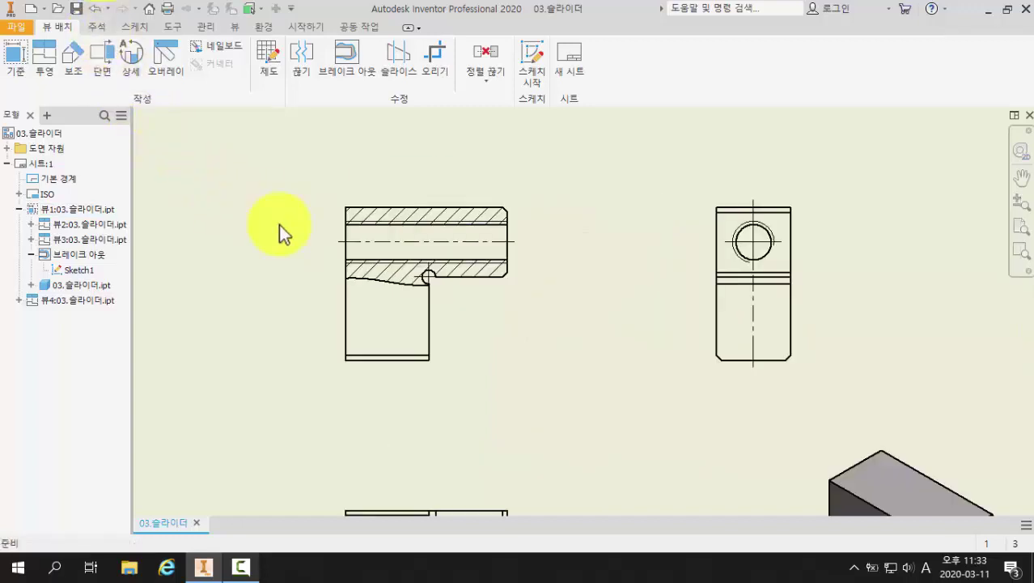
scroll(278, 224, "down", 2)
scroll(278, 224, "up", 3)
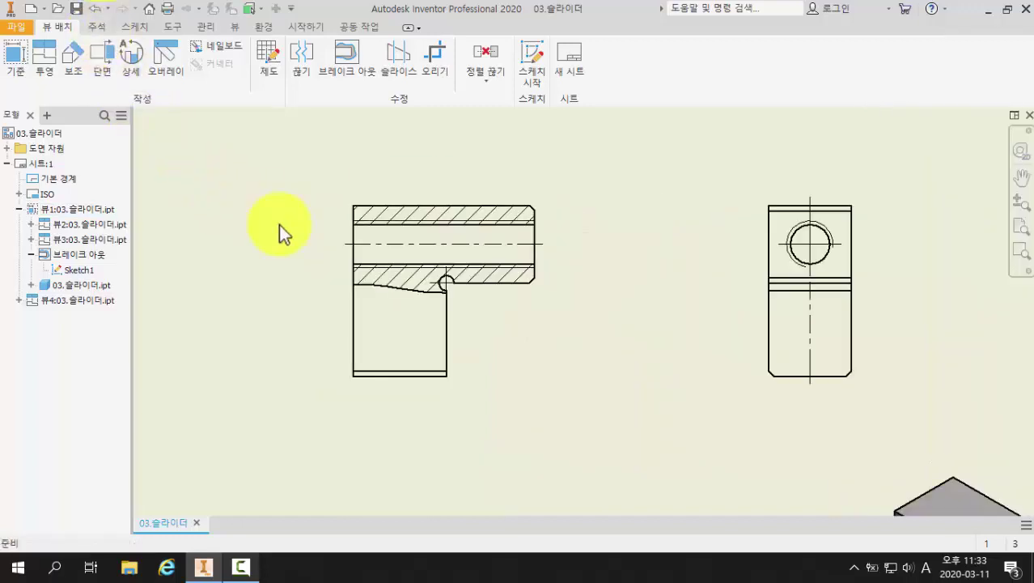
left_click(102, 28)
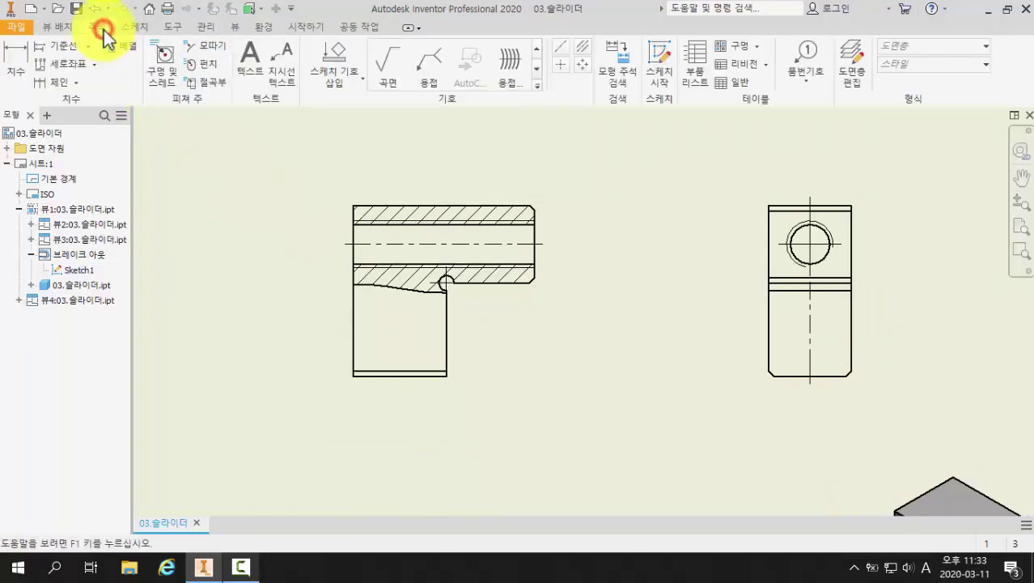
left_click(25, 73)
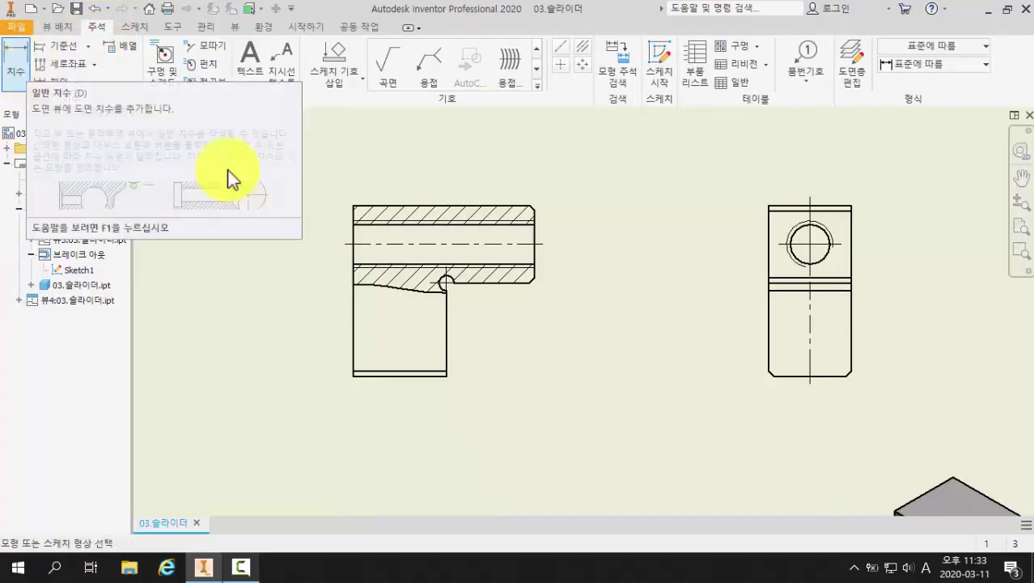
scroll(368, 174, "up", 3)
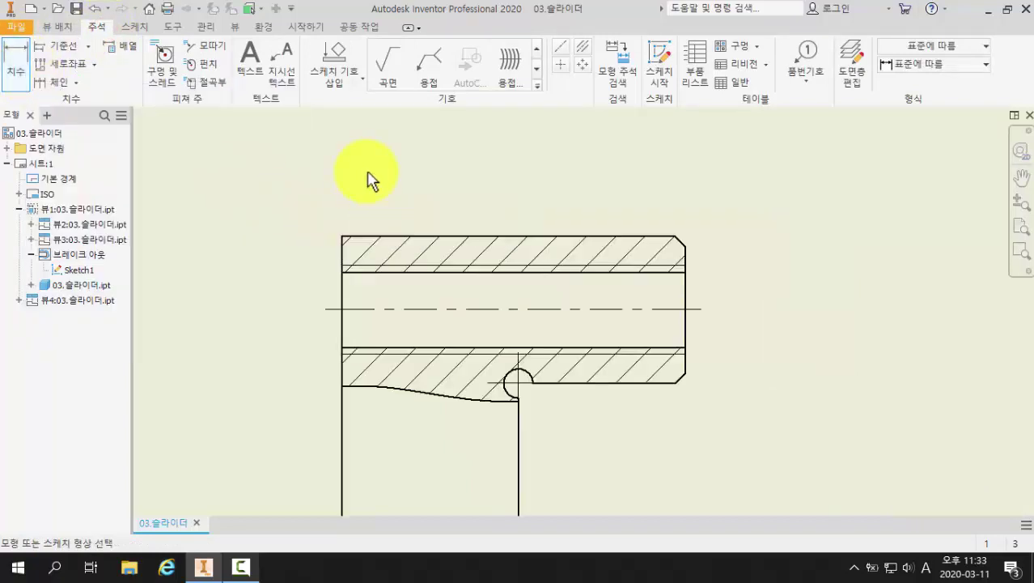
left_click(341, 287)
left_click(682, 293)
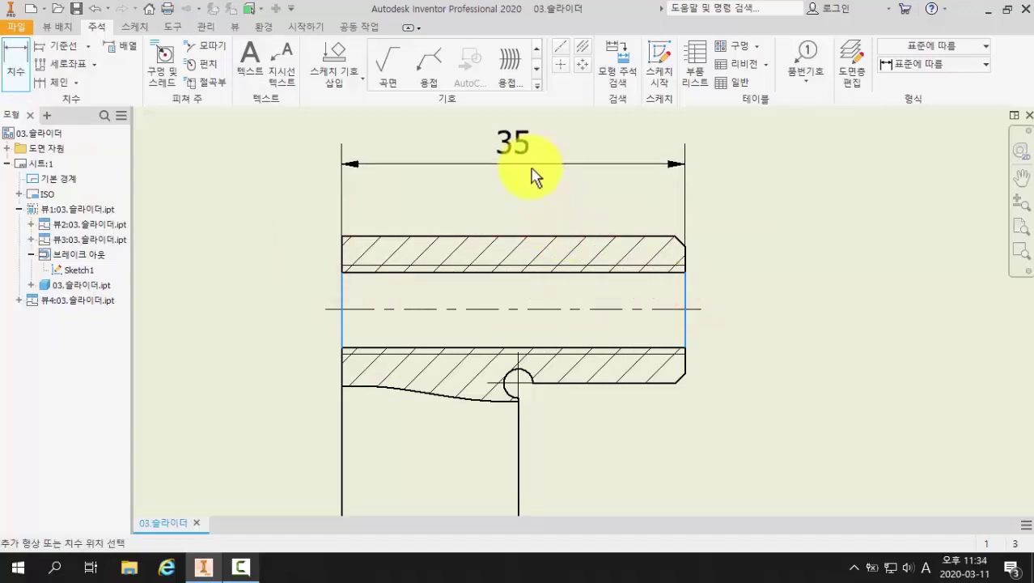
left_click(533, 172)
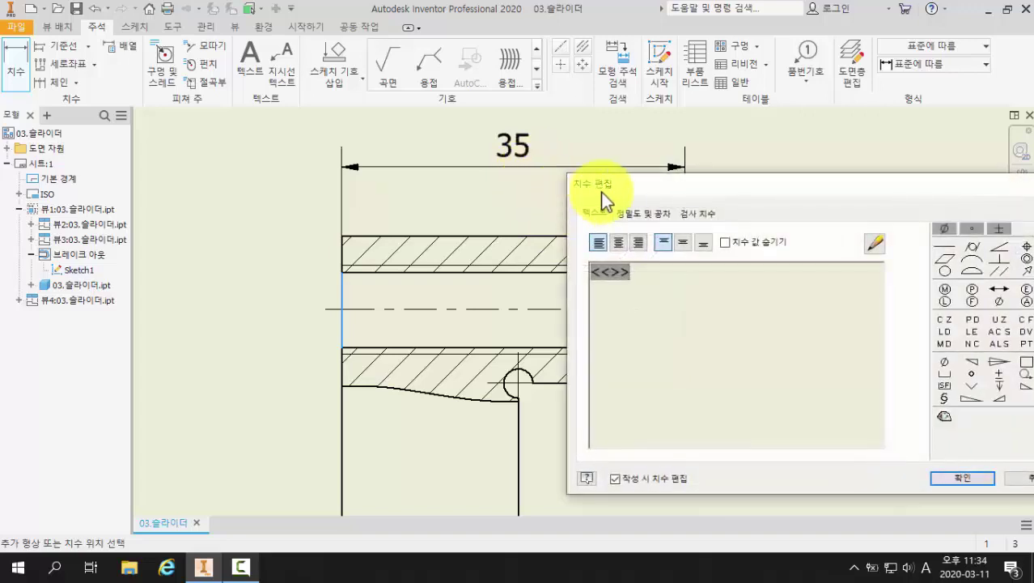
left_click_drag(783, 203, 259, 221)
left_click(454, 499)
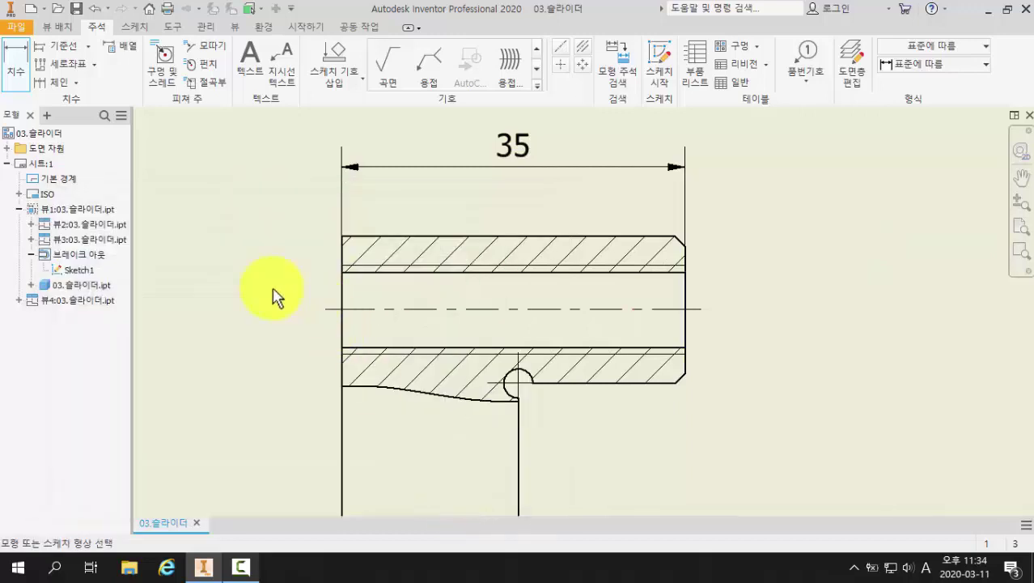
Step: Place a vertical general dimension for the slider's overall height, from top edge to bottom edge, beside the sectioned base view
middle_click_drag(272, 295, 387, 203)
scroll(388, 203, "down", 2)
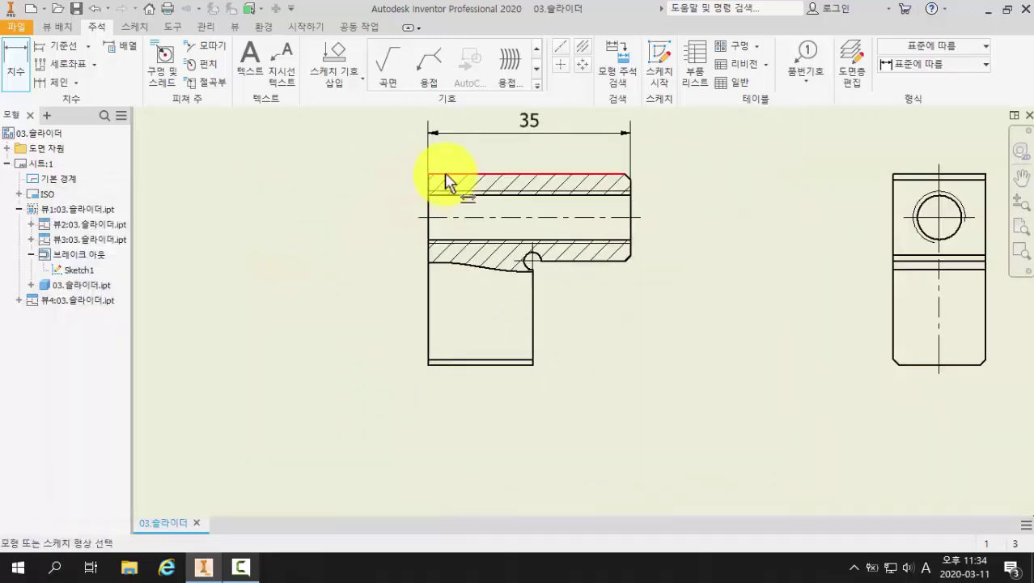
left_click(446, 175)
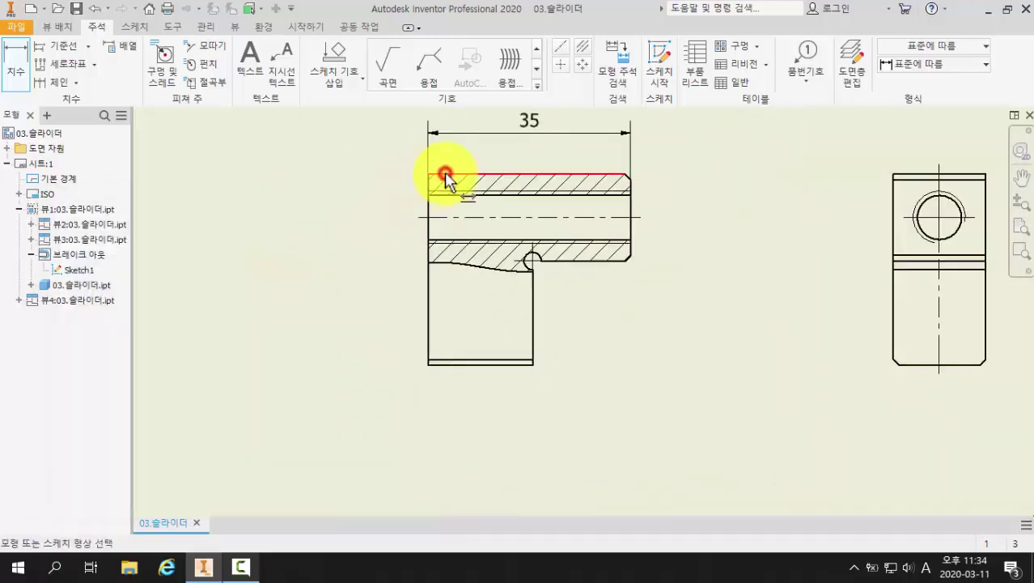
left_click(445, 362)
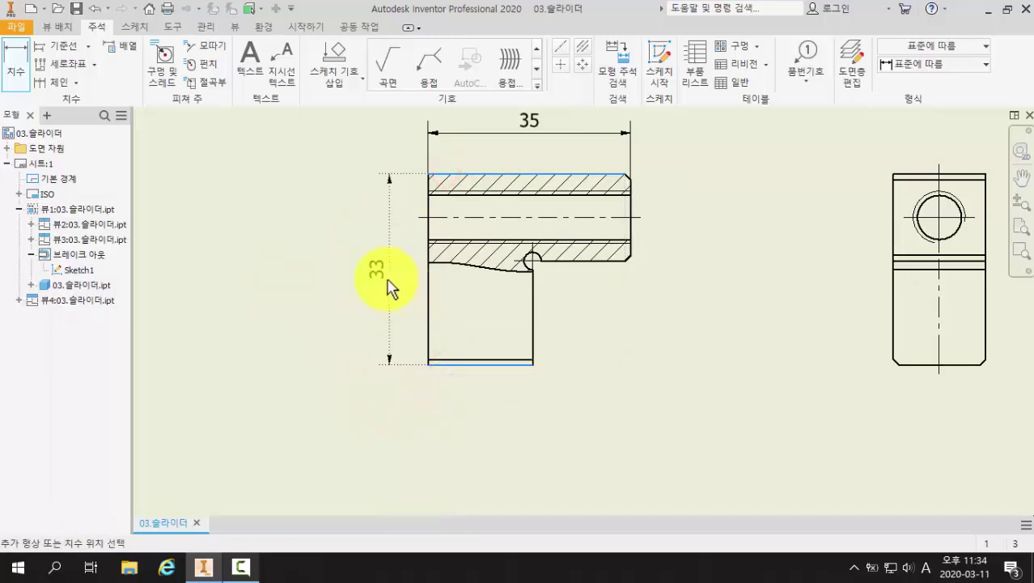
left_click(369, 281)
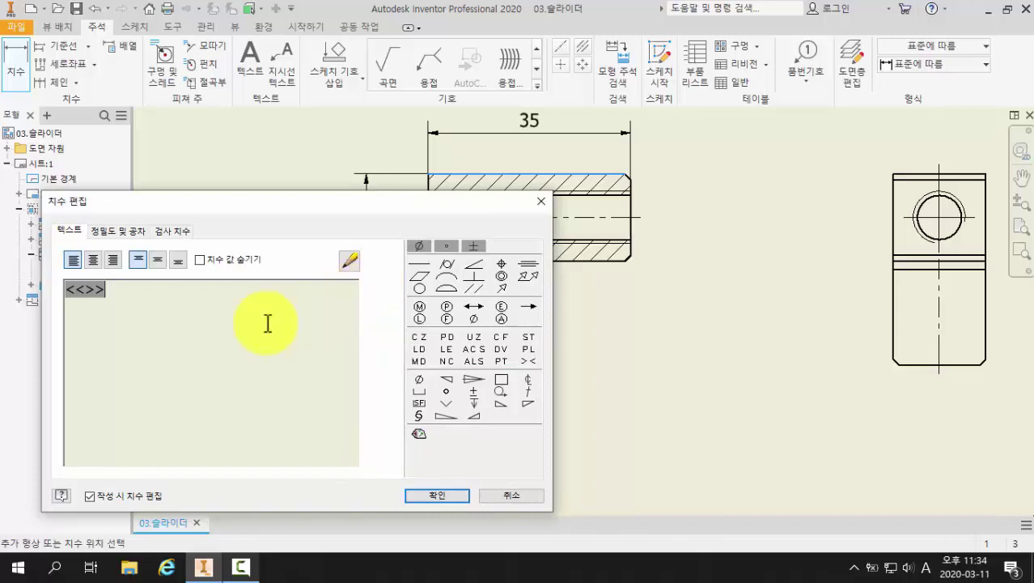
Step: Give the overall height dimension a symmetric tolerance of 0.02
left_click(123, 234)
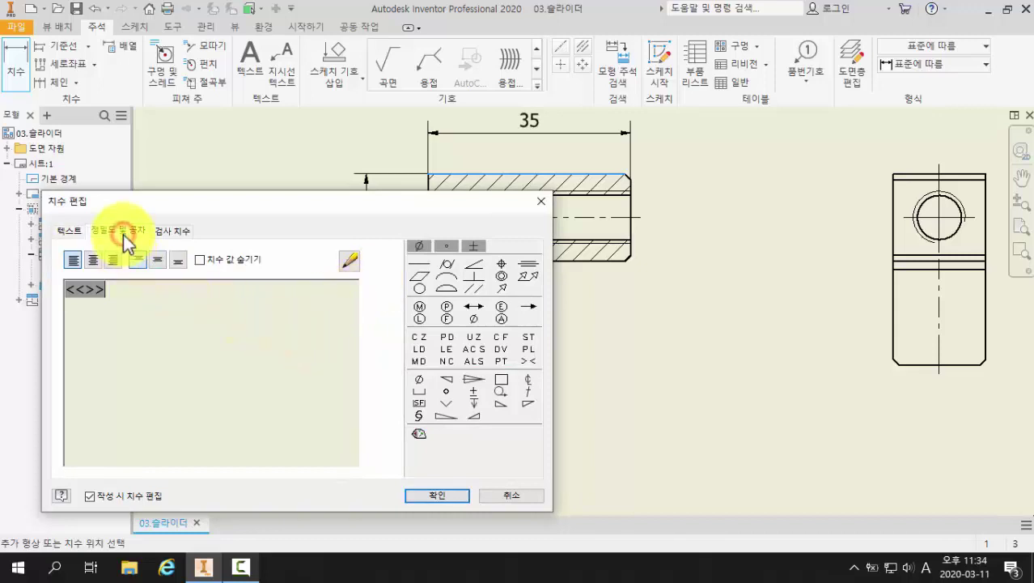
left_click_drag(135, 214, 524, 166)
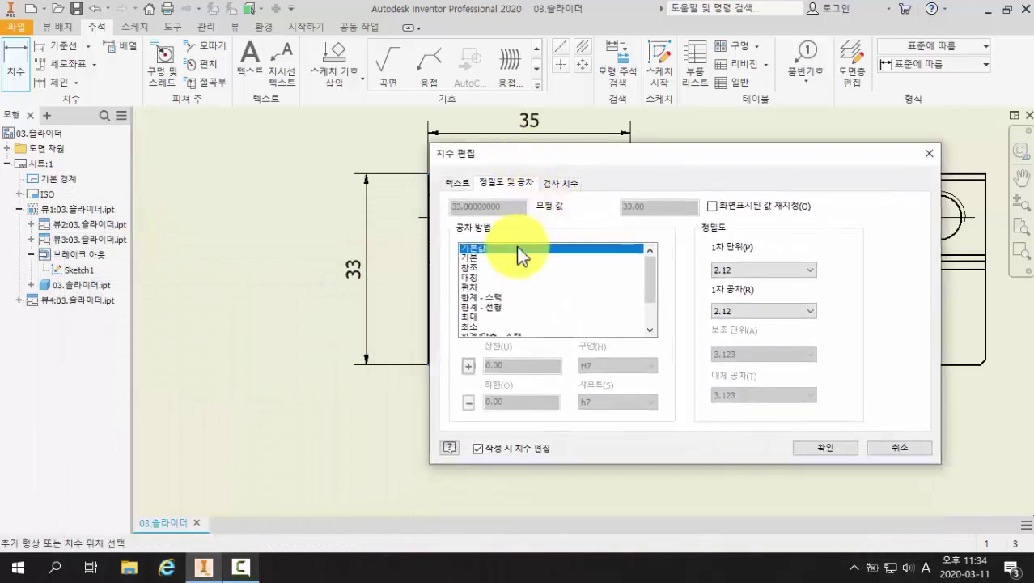
left_click(478, 257)
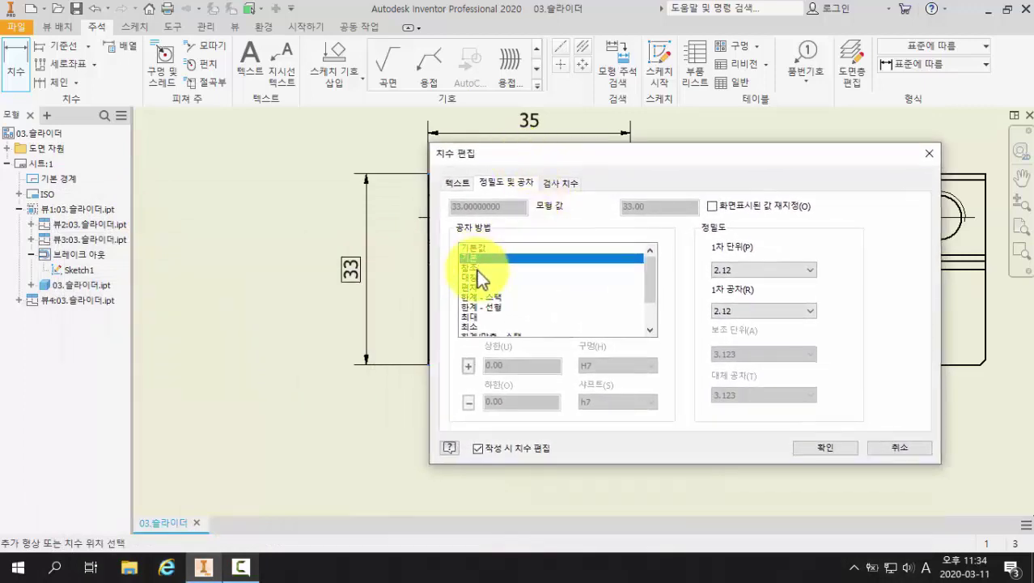
left_click(476, 268)
left_click(474, 278)
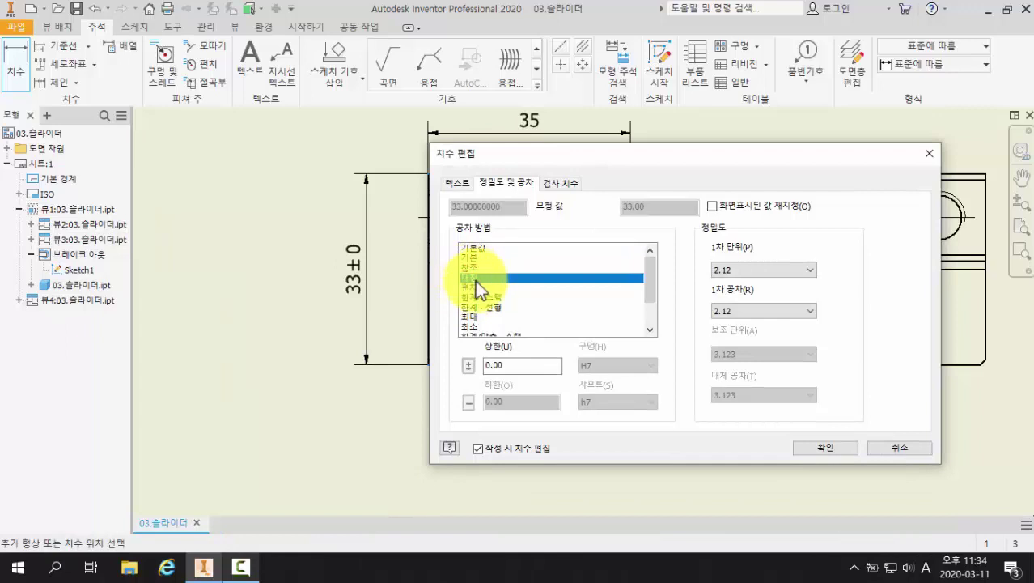
left_click_drag(507, 361, 483, 369)
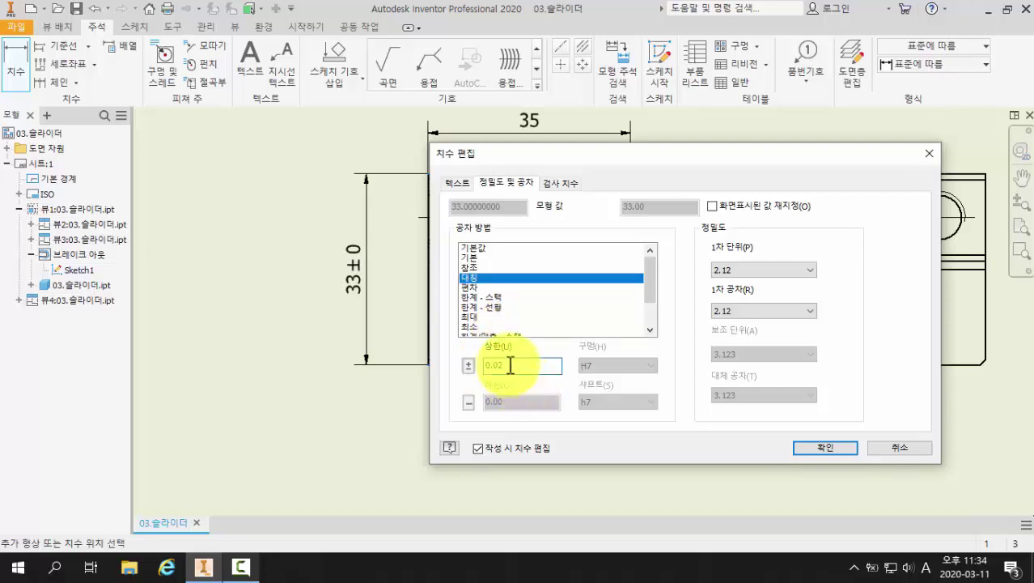
left_click(519, 363)
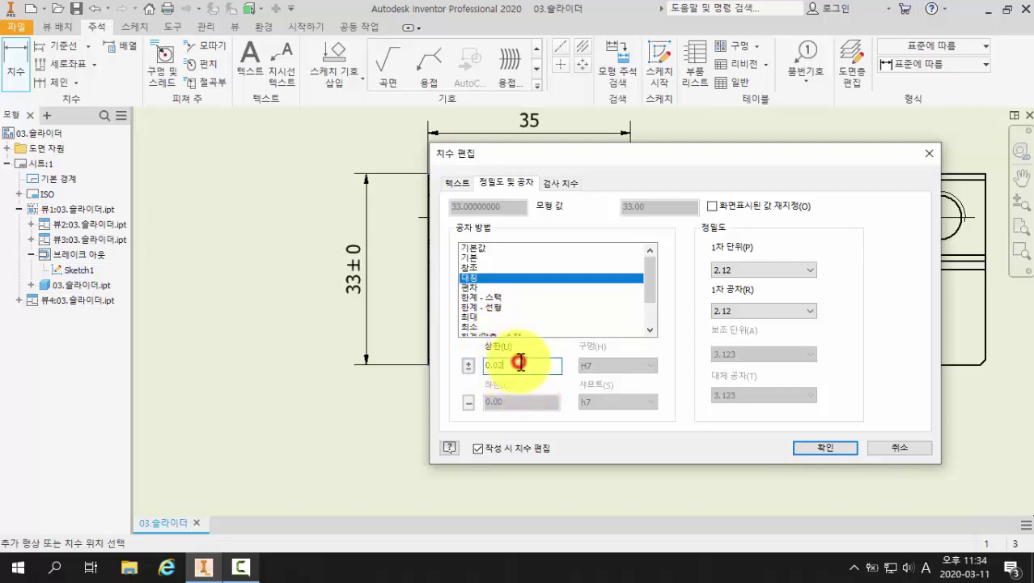
left_click(831, 450)
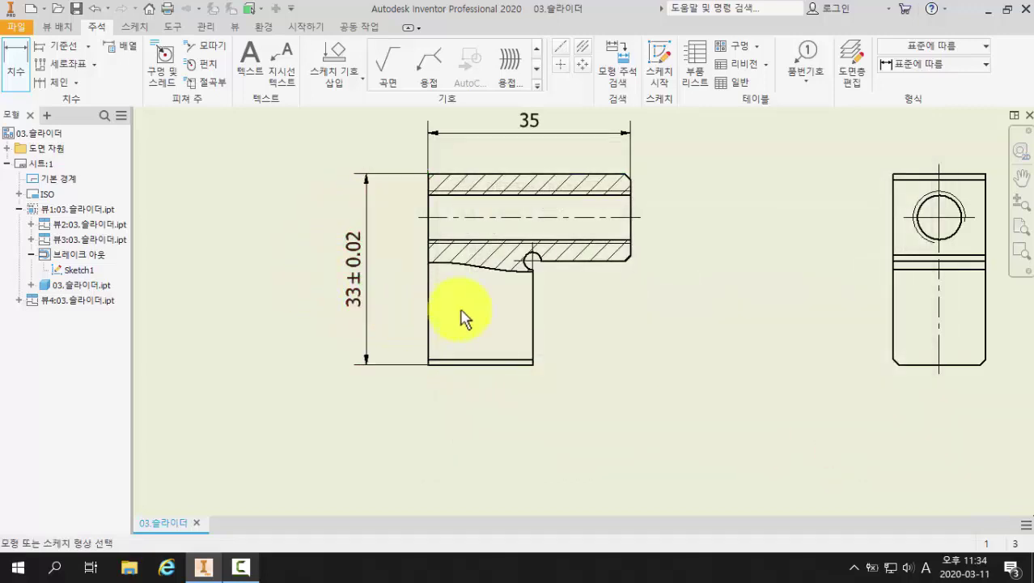
Step: Dimension the threaded hole's major diameter between its two thin thread lines, placing it beyond the arm's chamfered end
middle_click_drag(515, 332, 441, 370)
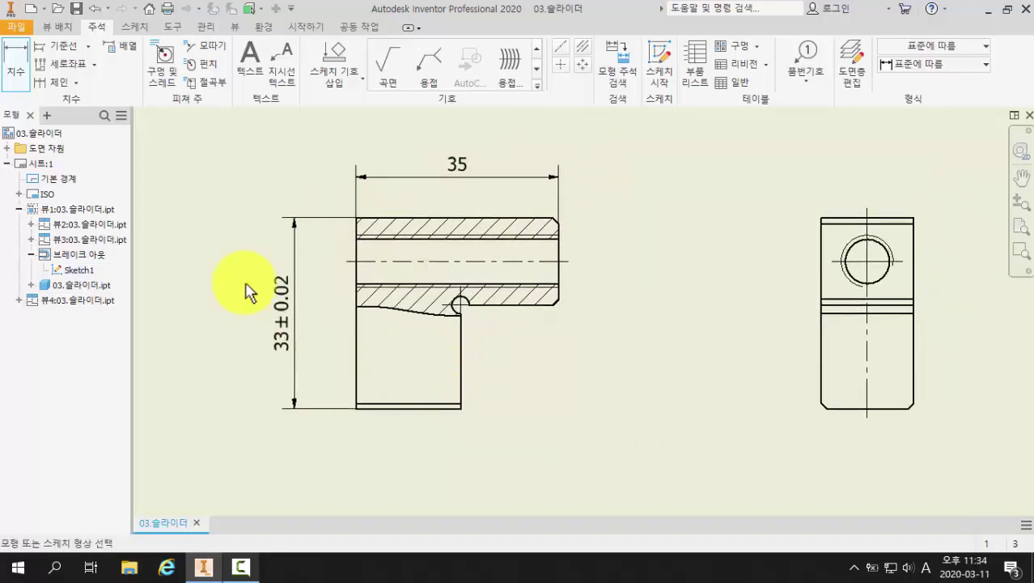
left_click(20, 77)
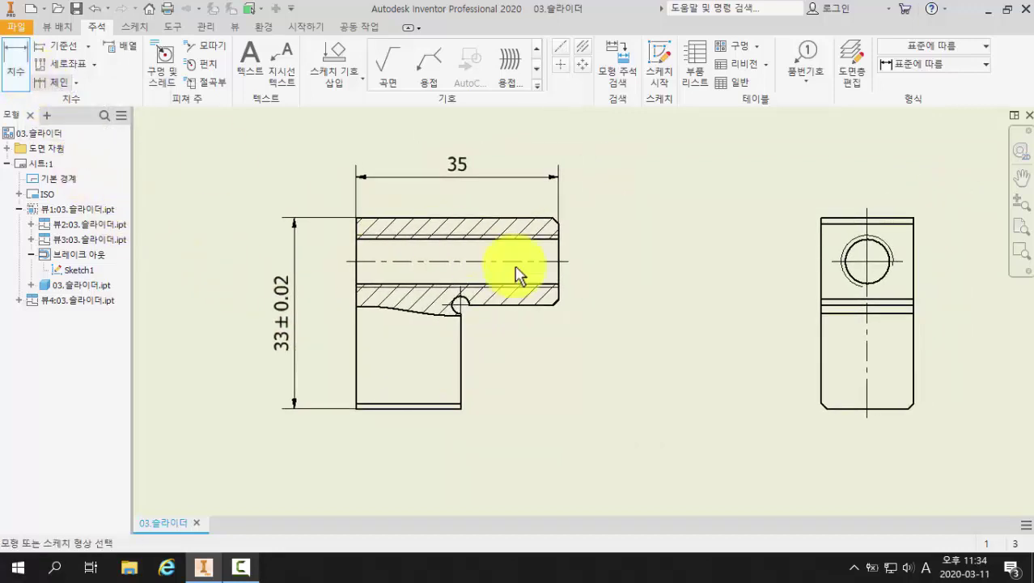
scroll(589, 279, "up", 3)
middle_click_drag(583, 276, 697, 295)
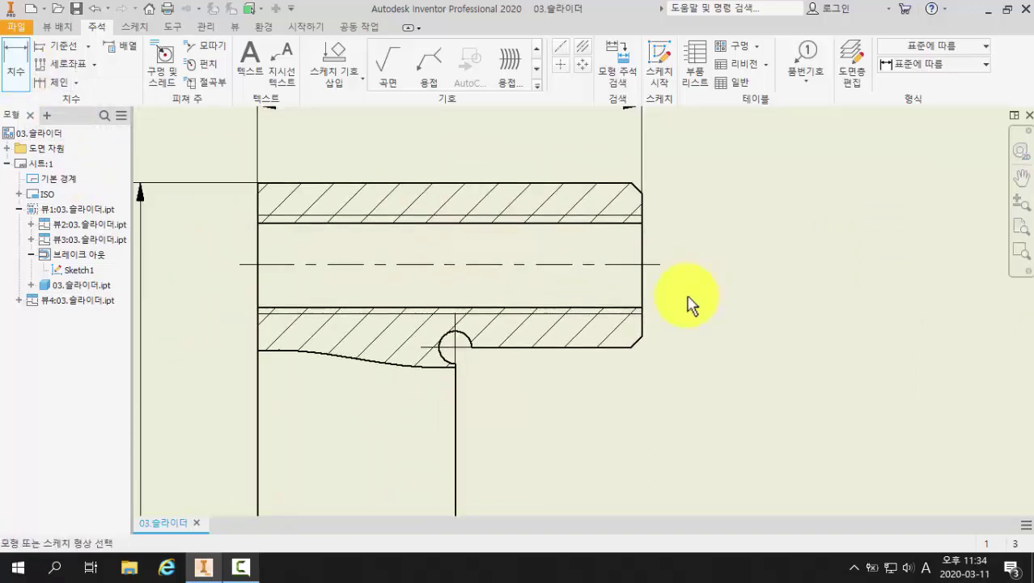
left_click(608, 216)
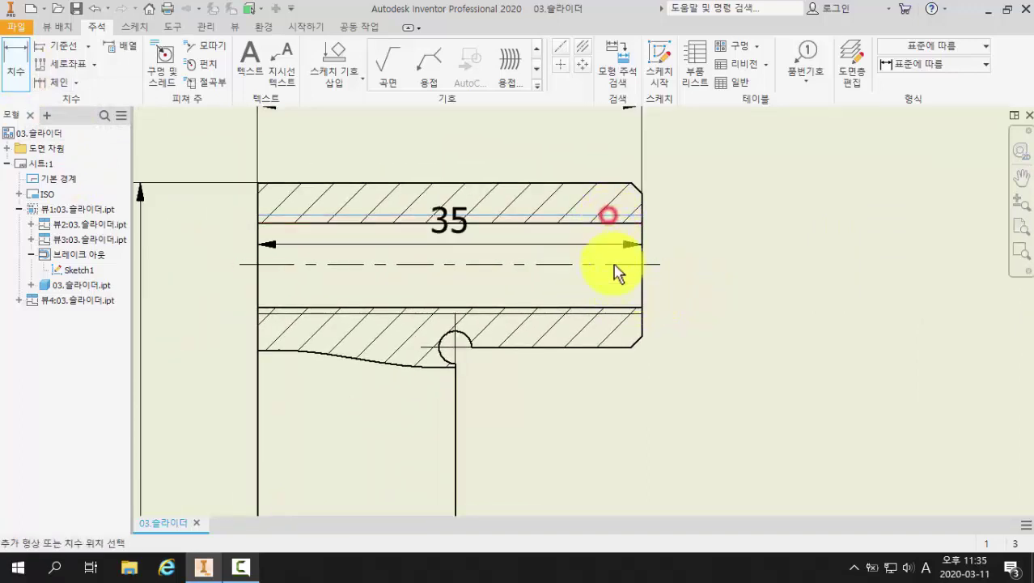
left_click(609, 314)
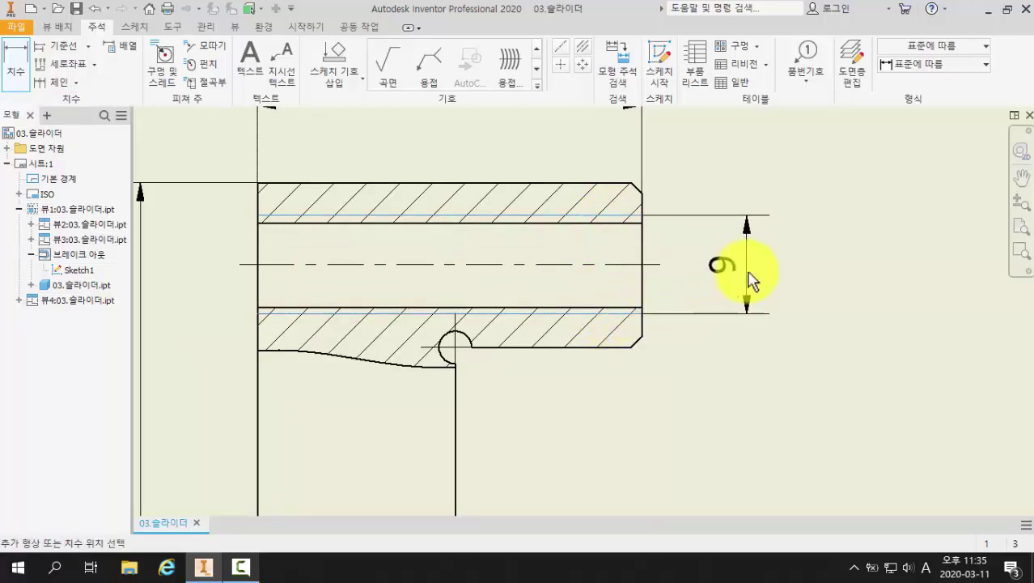
left_click_drag(751, 273, 758, 274)
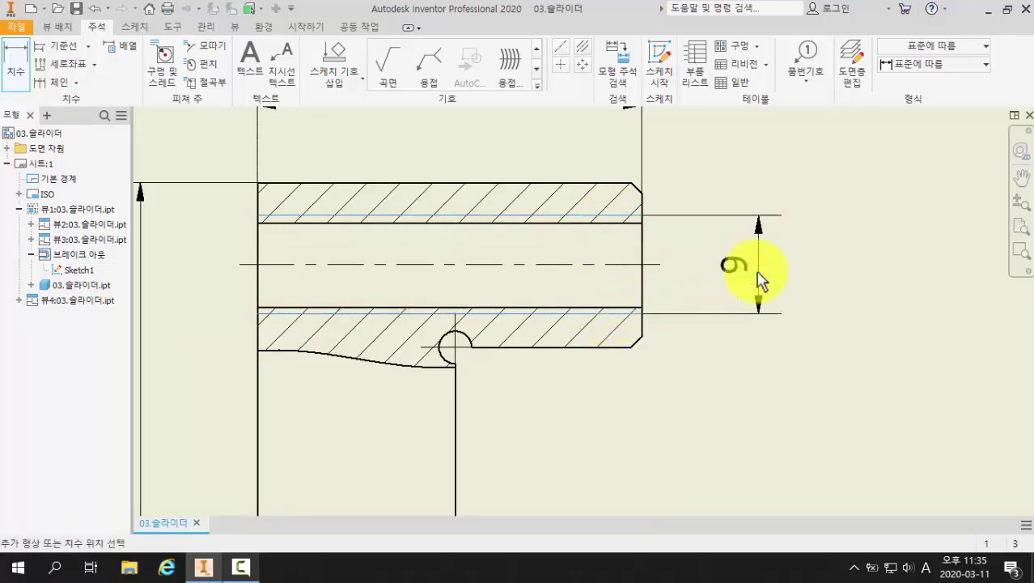
Step: Set the thread dimension's text to M<<>>x1, adding the prefix M and the suffix x1 around the measured value
left_click_drag(682, 159, 293, 168)
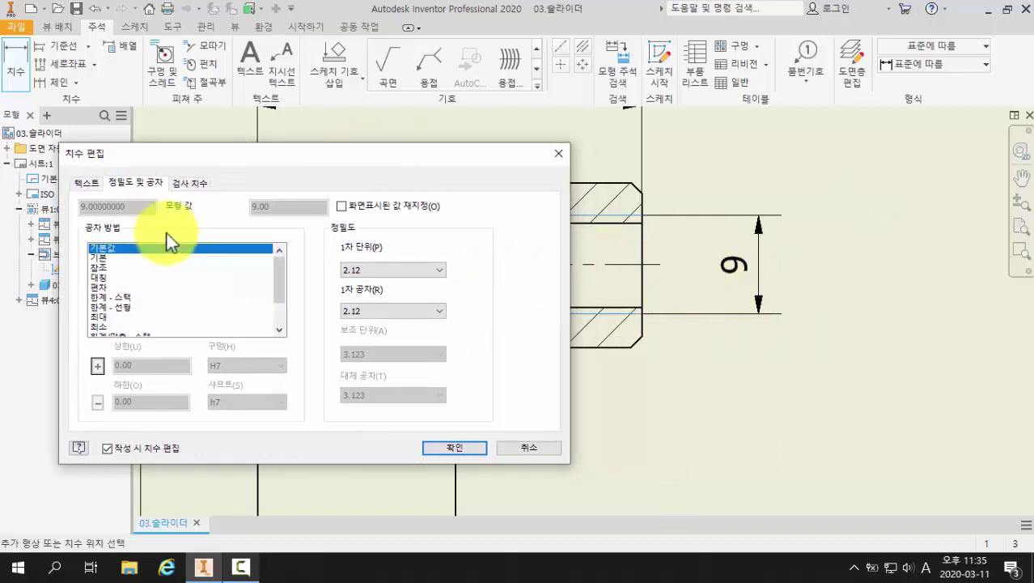
left_click(87, 182)
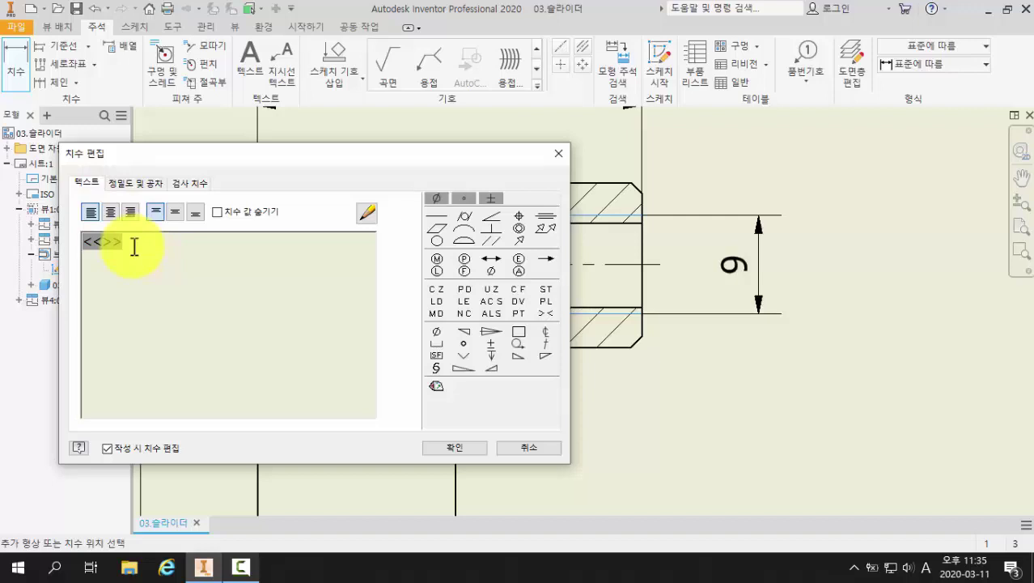
type("M<<>>")
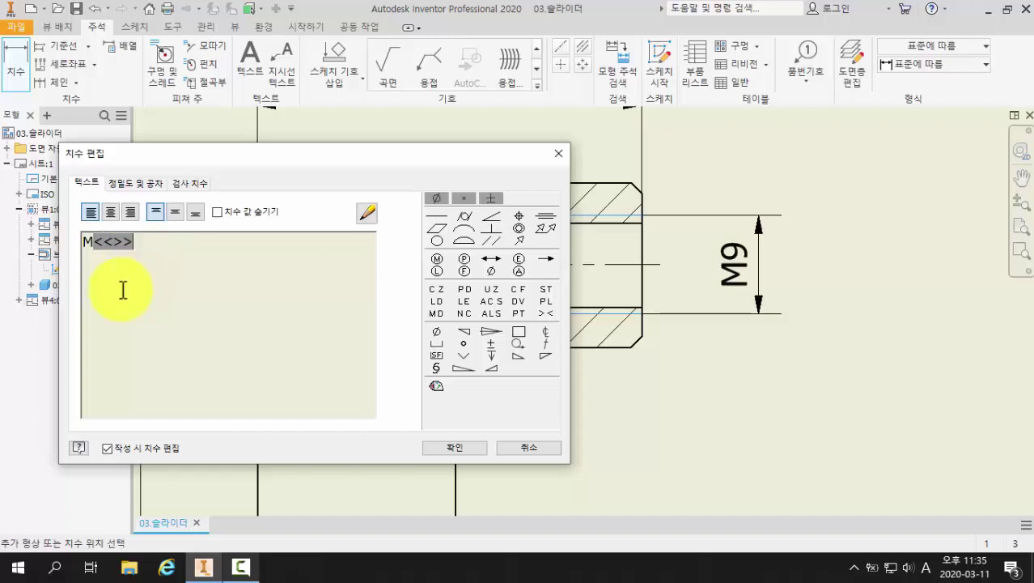
type("x1")
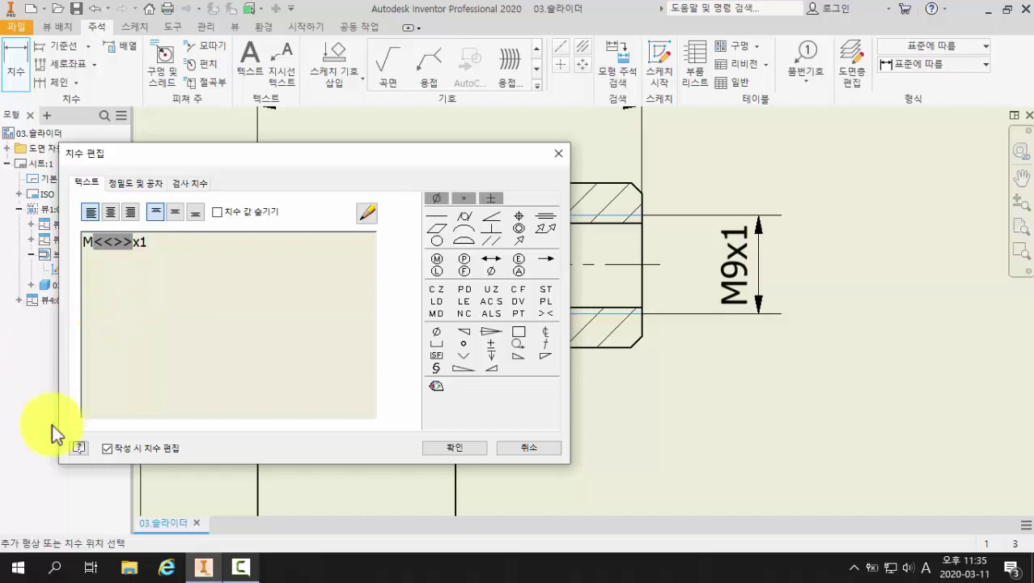
left_click(461, 448)
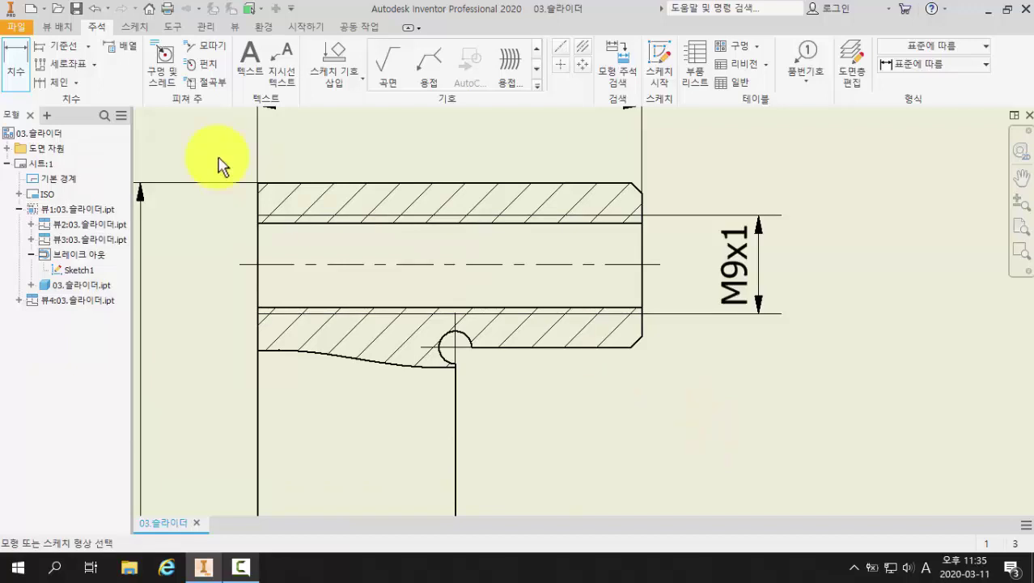
Step: Dimension the upper arm's height outside the thread dimension, adding the fit suffix g6 after the value
left_click(23, 68)
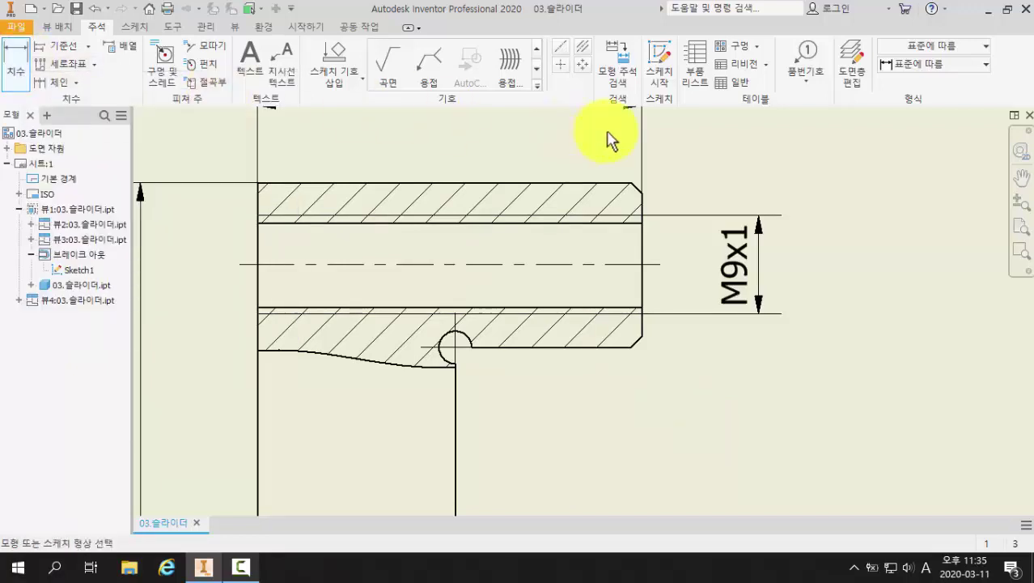
left_click(578, 180)
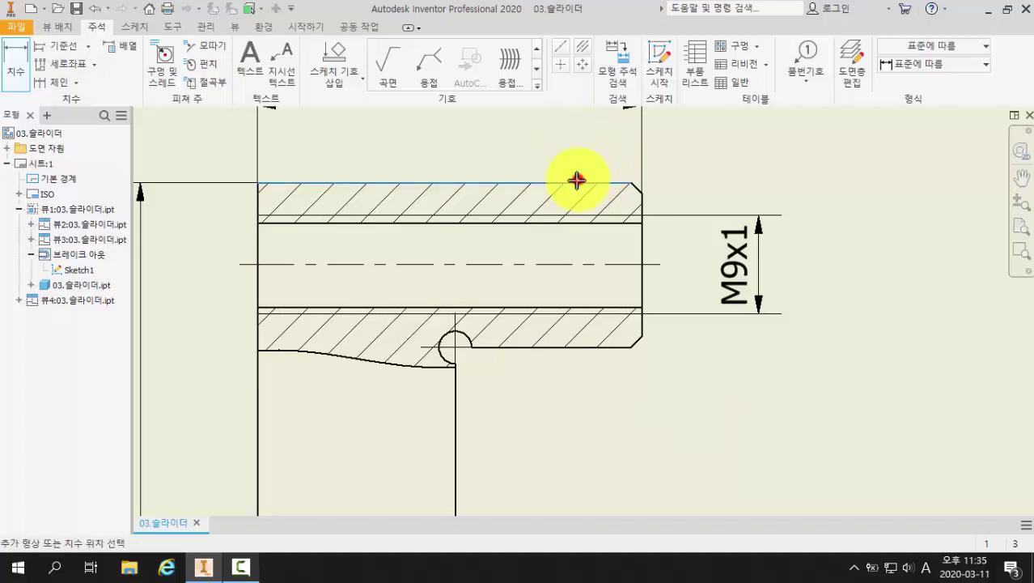
left_click(595, 349)
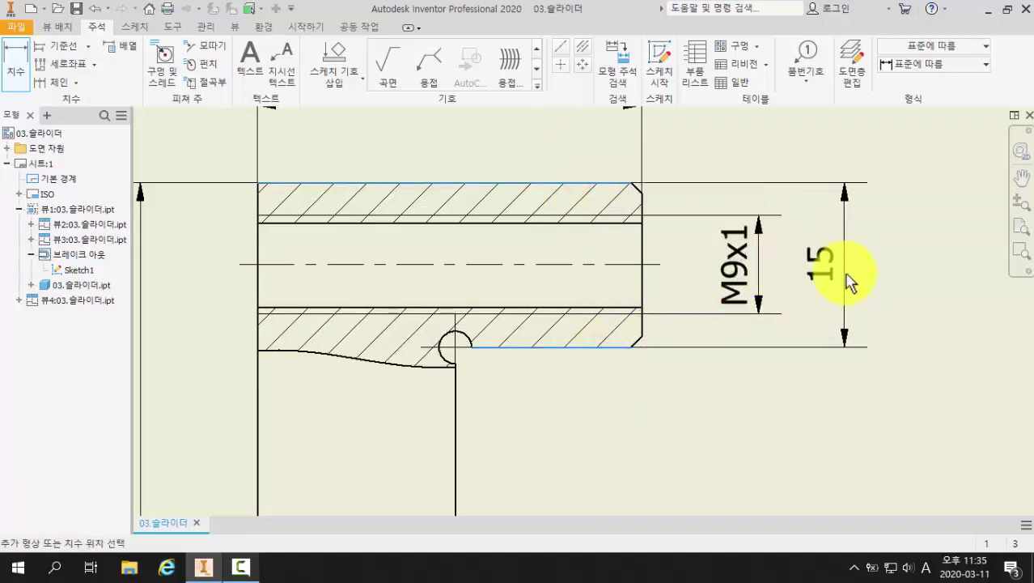
left_click(845, 273)
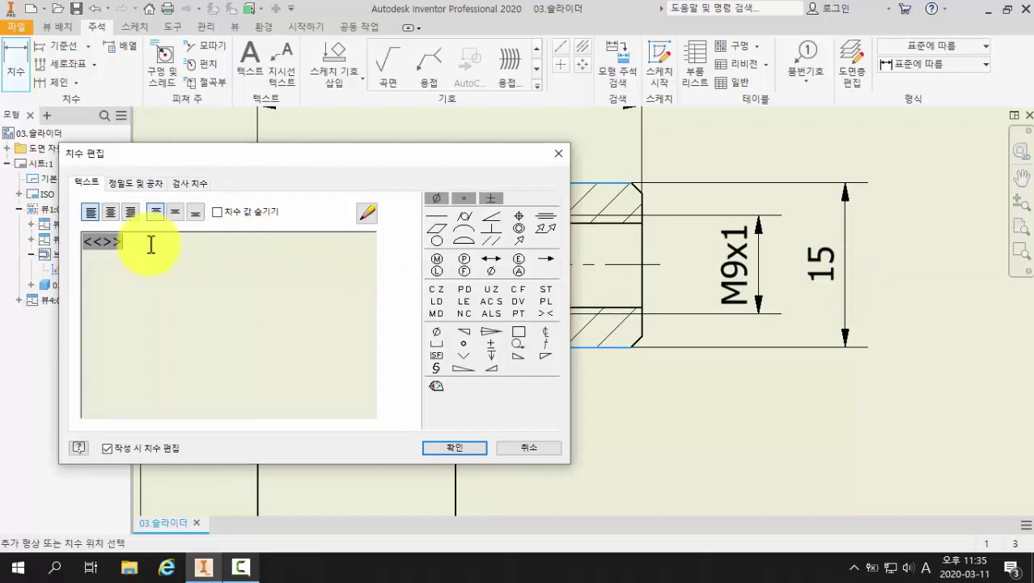
type("g6")
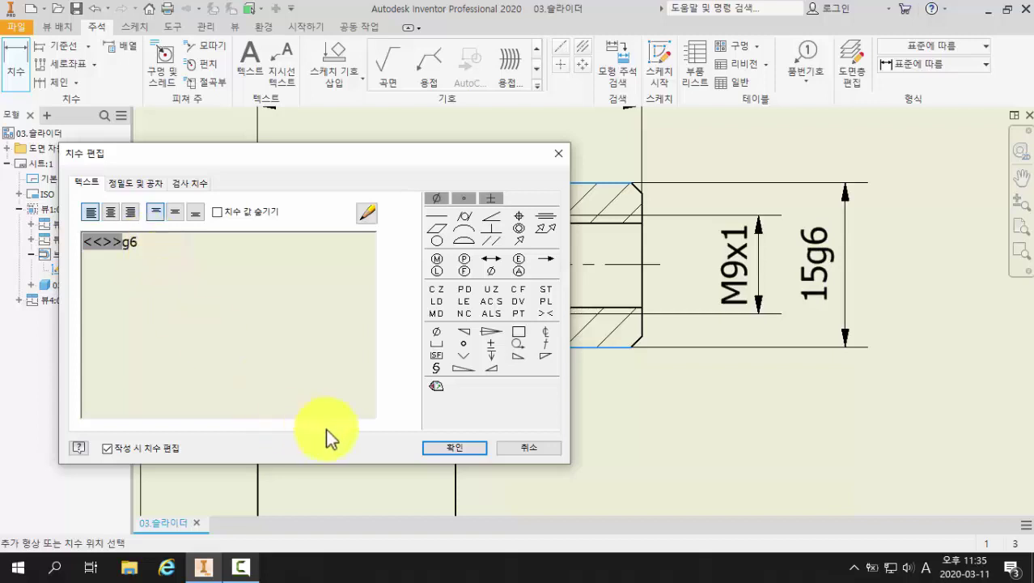
left_click(445, 450)
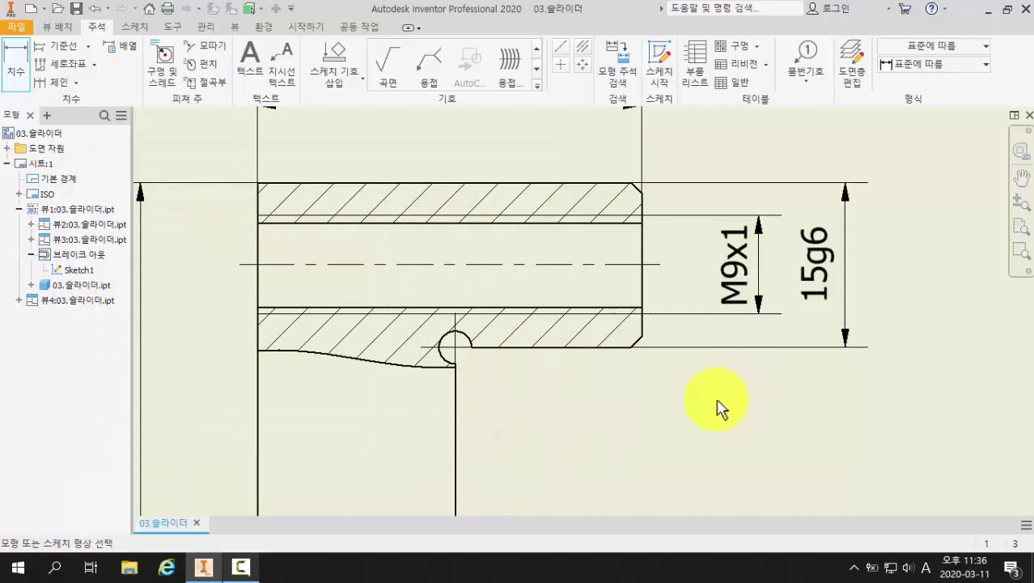
Step: Dimension the small relief groove arc at the inner corner as a diameter instead of a radius, placing the text in the open area below the arm
middle_click_drag(477, 385, 477, 326)
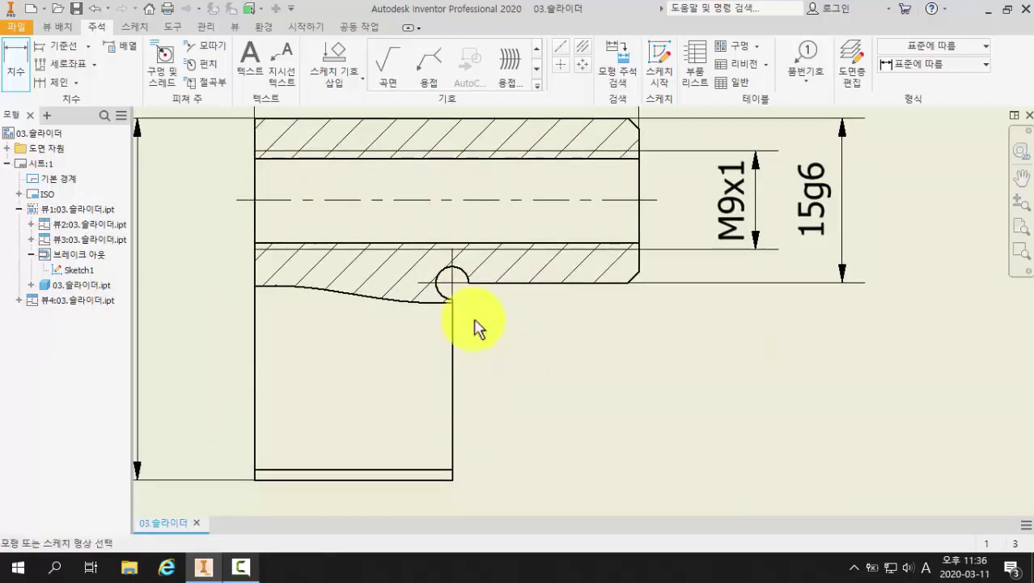
scroll(479, 327, "up", 3)
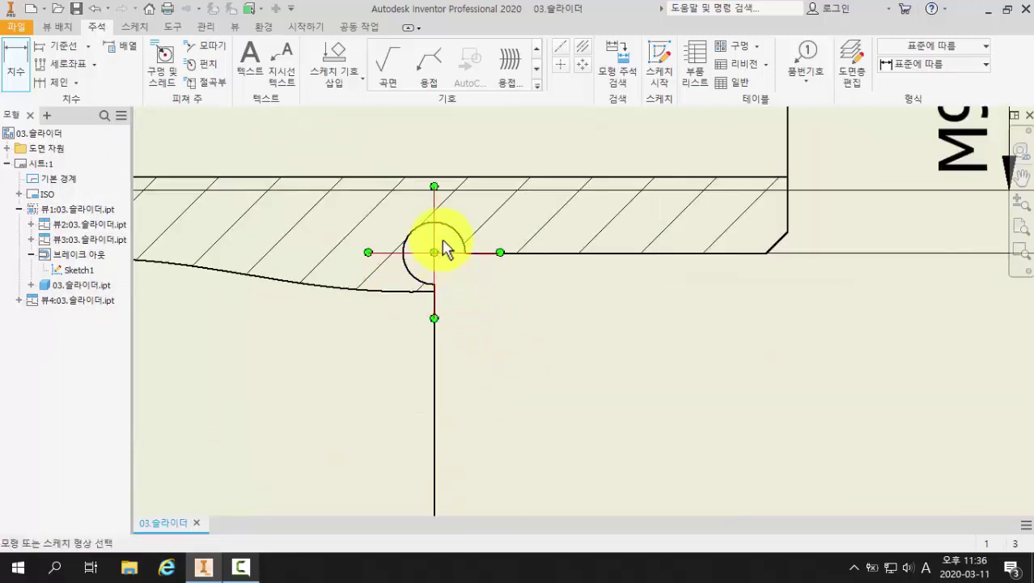
left_click(421, 227)
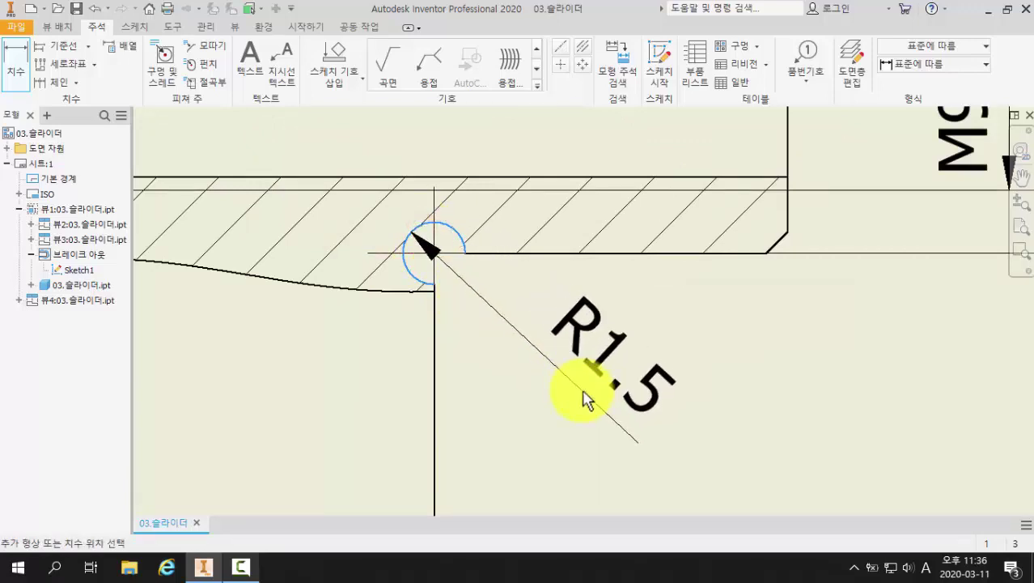
scroll(585, 399, "up", 2)
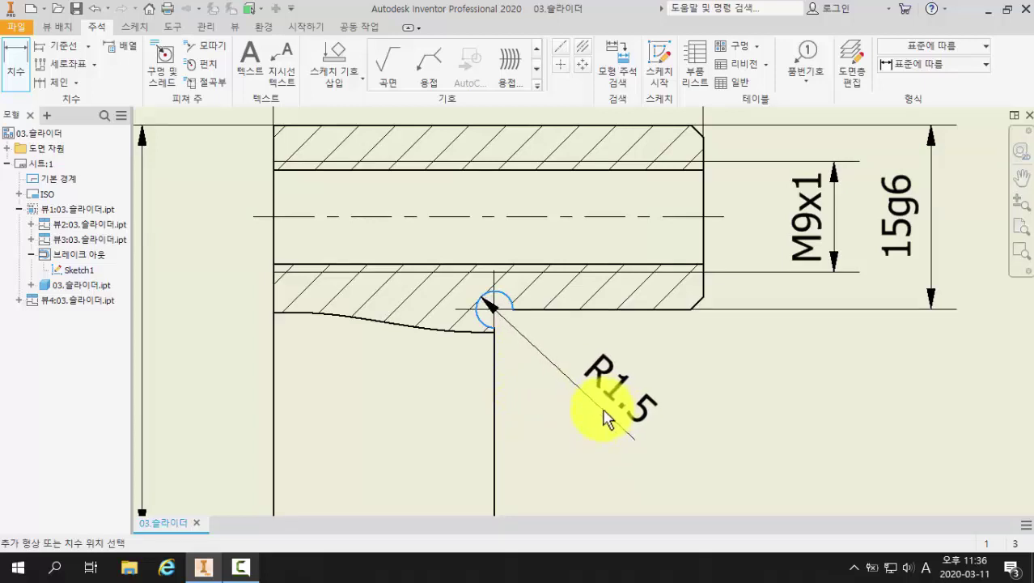
right_click(602, 412)
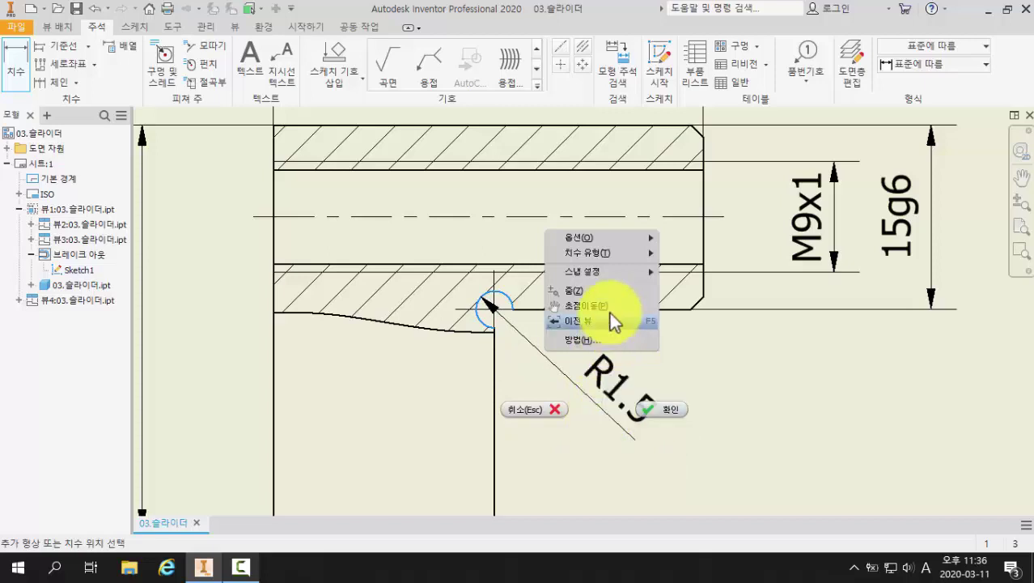
mouse_move(609, 257)
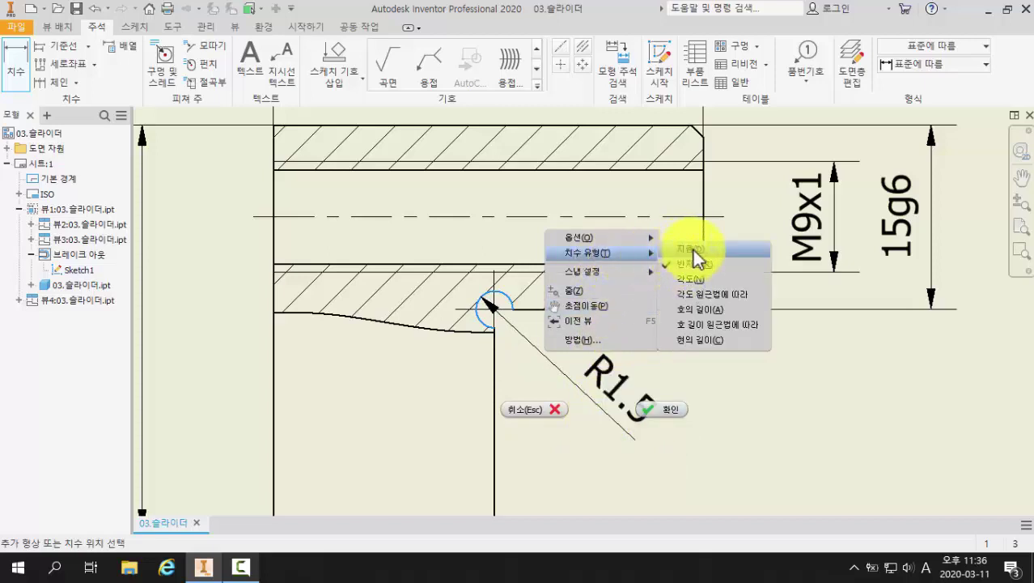
left_click(719, 250)
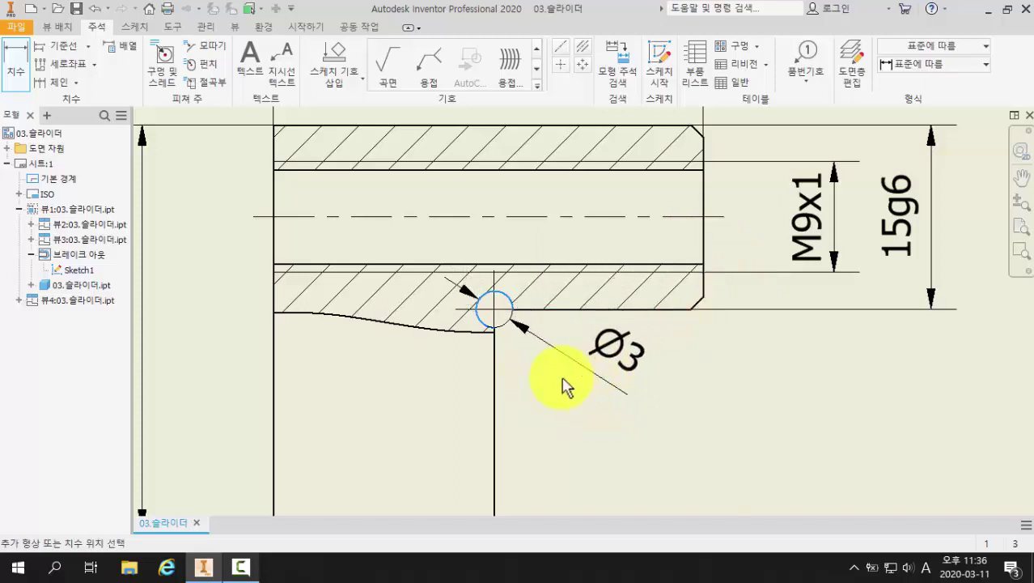
left_click(566, 375)
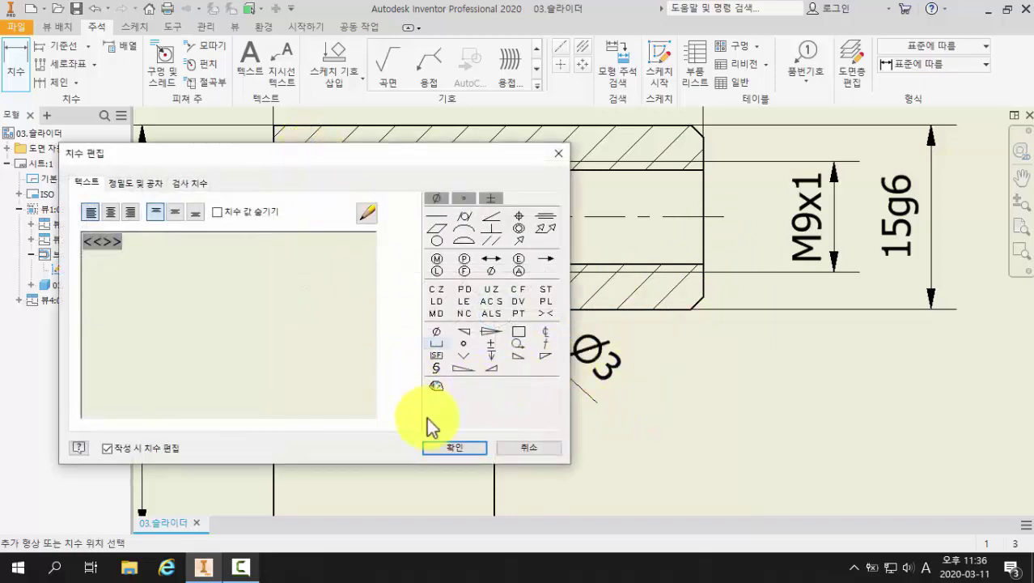
left_click(442, 447)
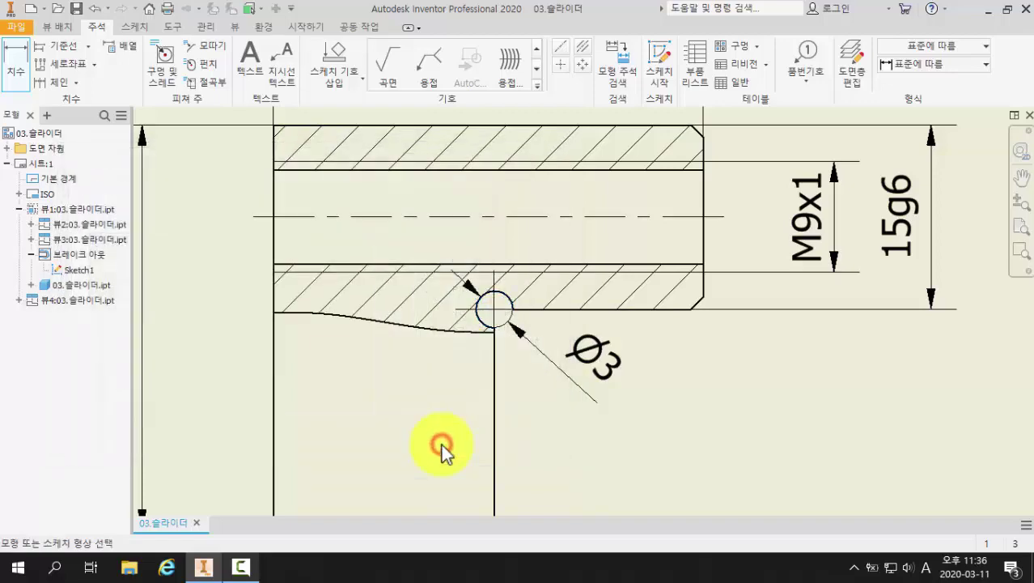
Step: Dimension the horizontal distance from the lower block's inner vertical edge to the arm's chamfered end face, placing it below the view
scroll(442, 437, "up", 3)
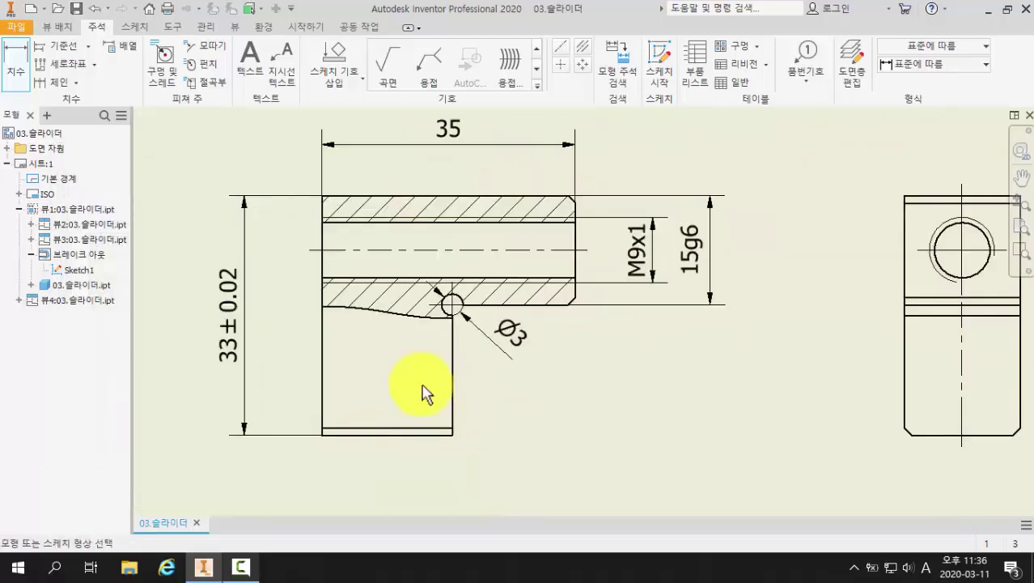
left_click(576, 267)
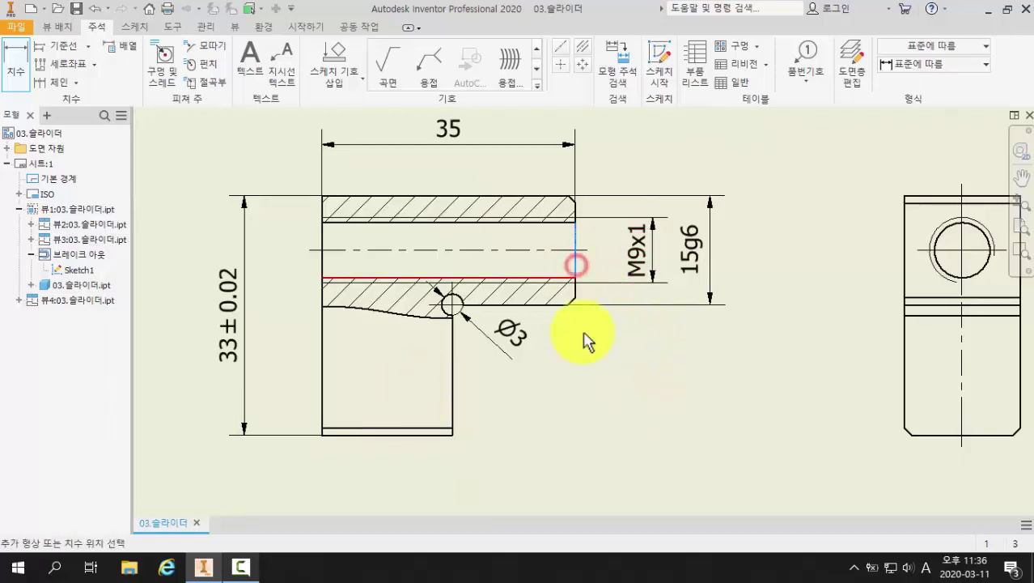
left_click(454, 397)
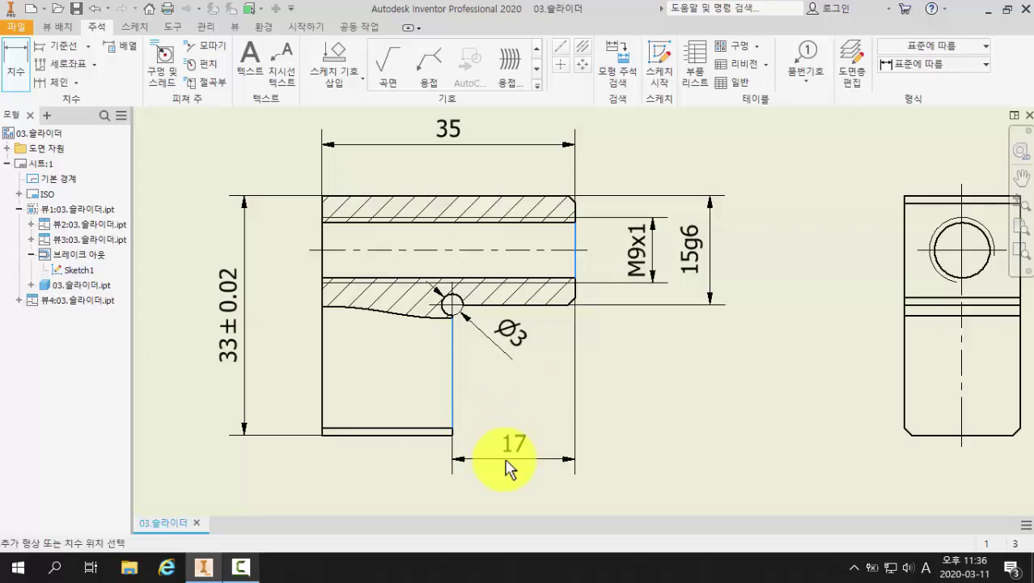
middle_click_drag(512, 490, 532, 422)
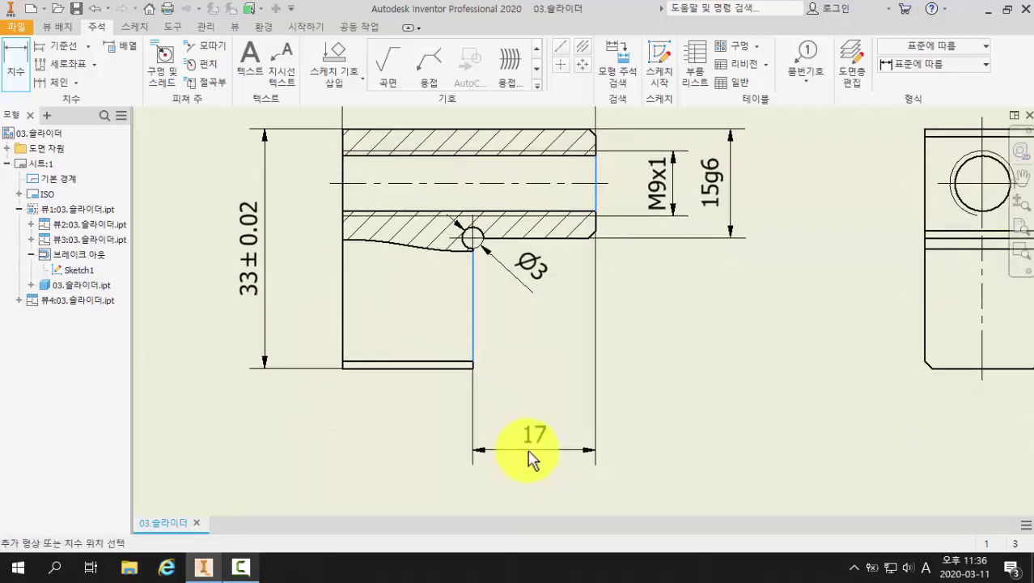
left_click(528, 456)
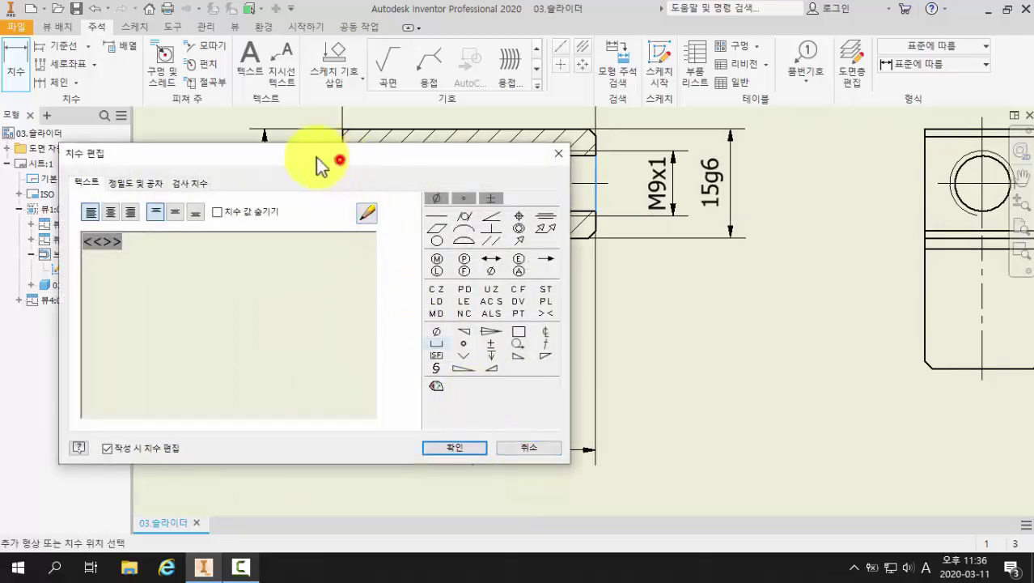
left_click_drag(344, 158, 337, 89)
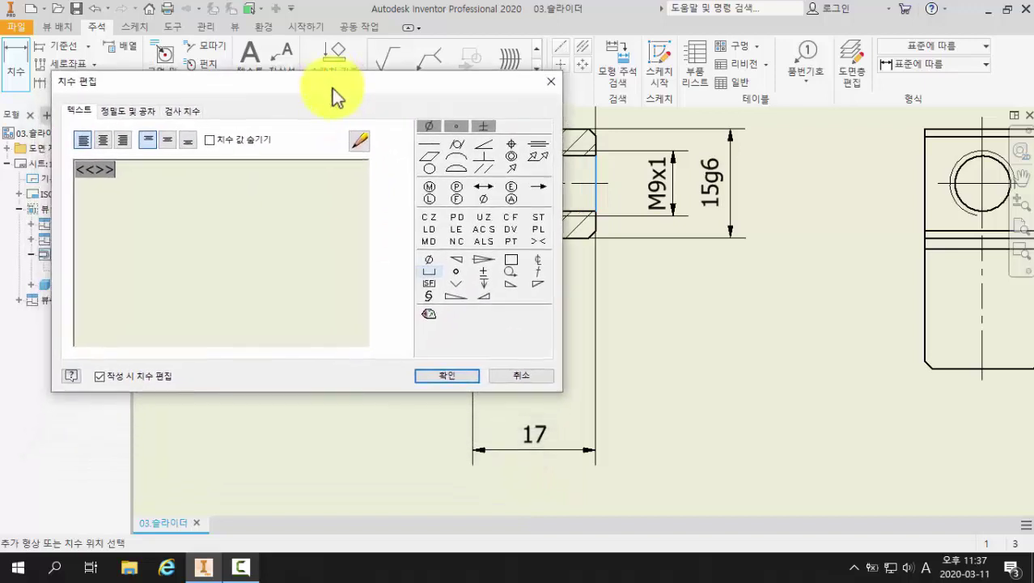
Step: Give the horizontal dimension below the sectioned front view a deviation tolerance with an upper limit of +0.05
left_click(130, 111)
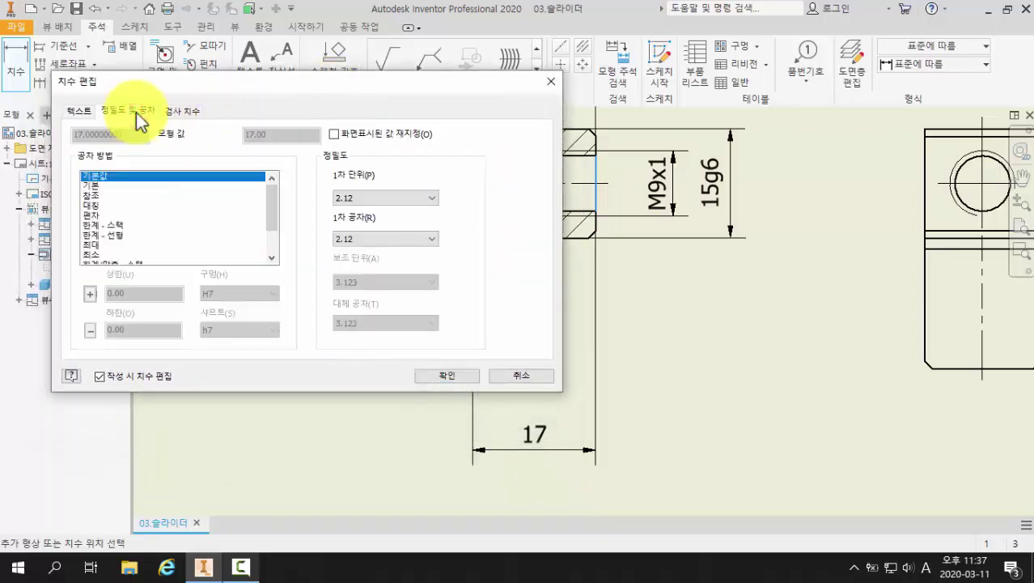
left_click(93, 204)
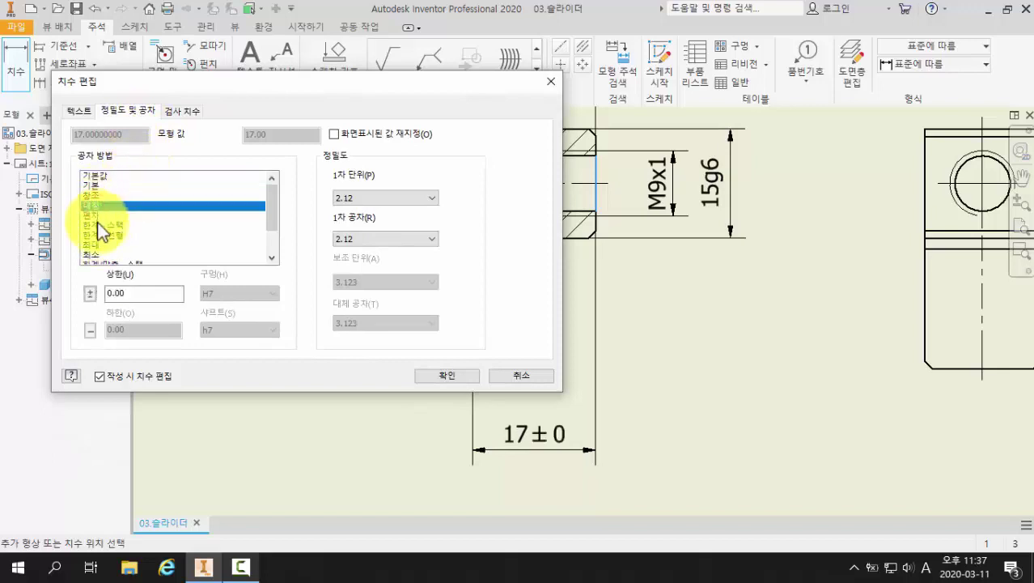
left_click(97, 215)
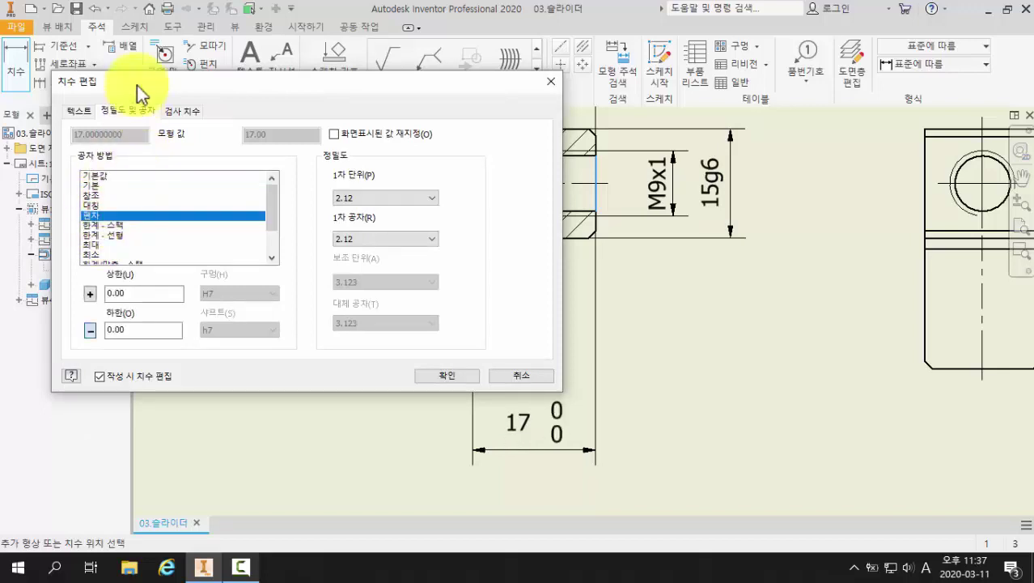
left_click_drag(138, 91, 126, 68)
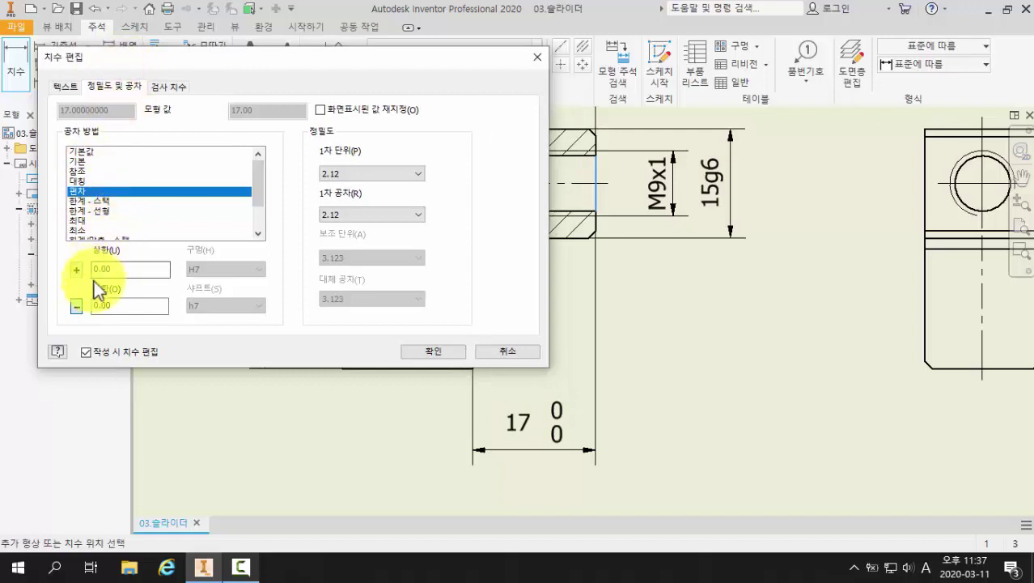
left_click(76, 269)
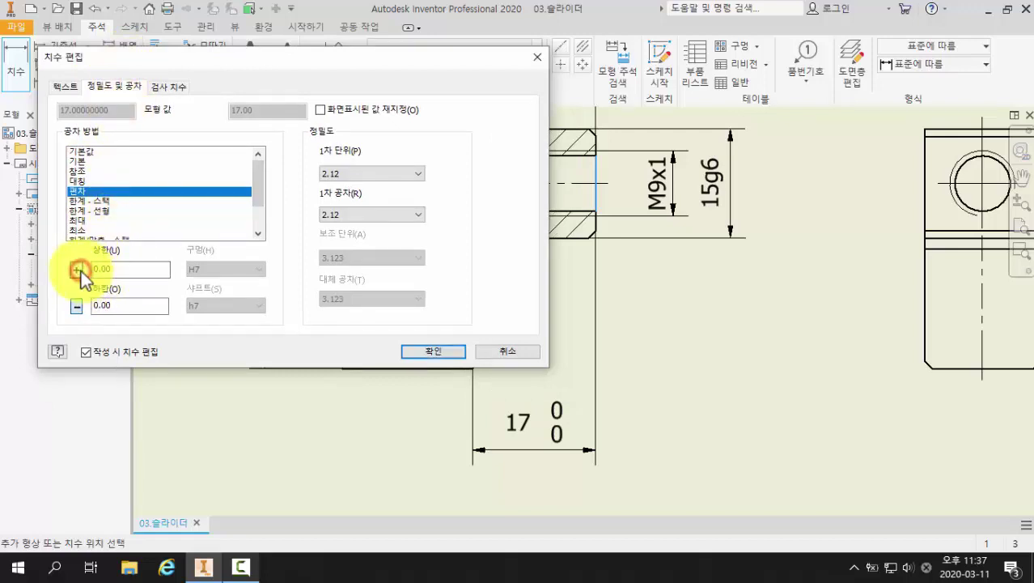
left_click_drag(114, 270, 90, 270)
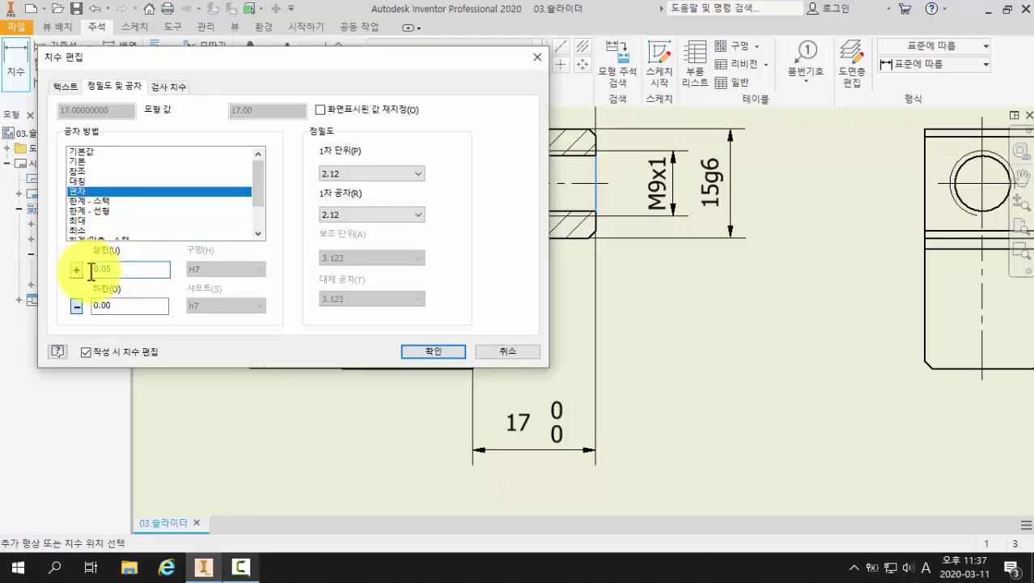
Step: Set the dimension's lower deviation to +0.02 and accept the tolerance
left_click_drag(132, 305, 89, 306)
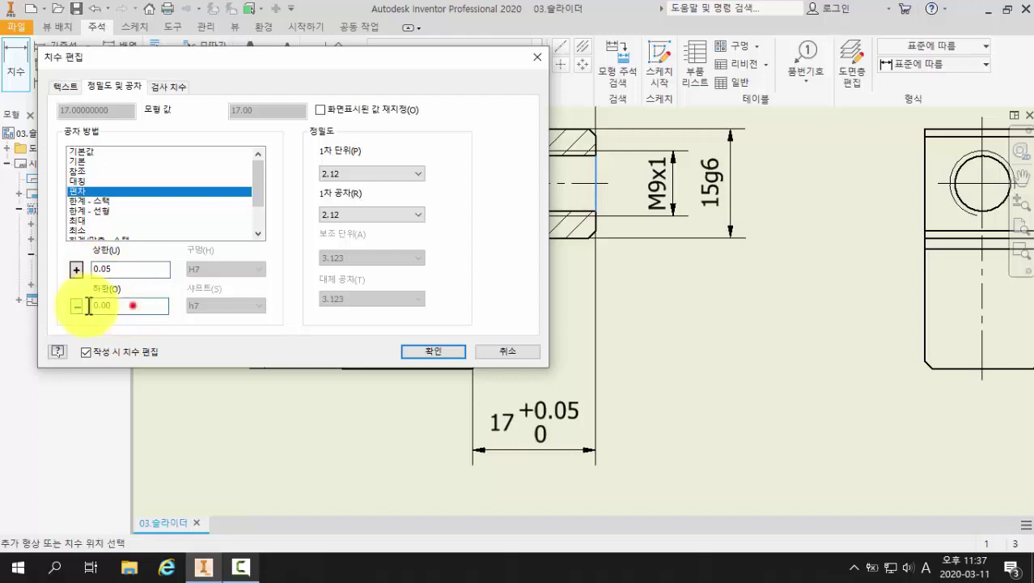
type("0")
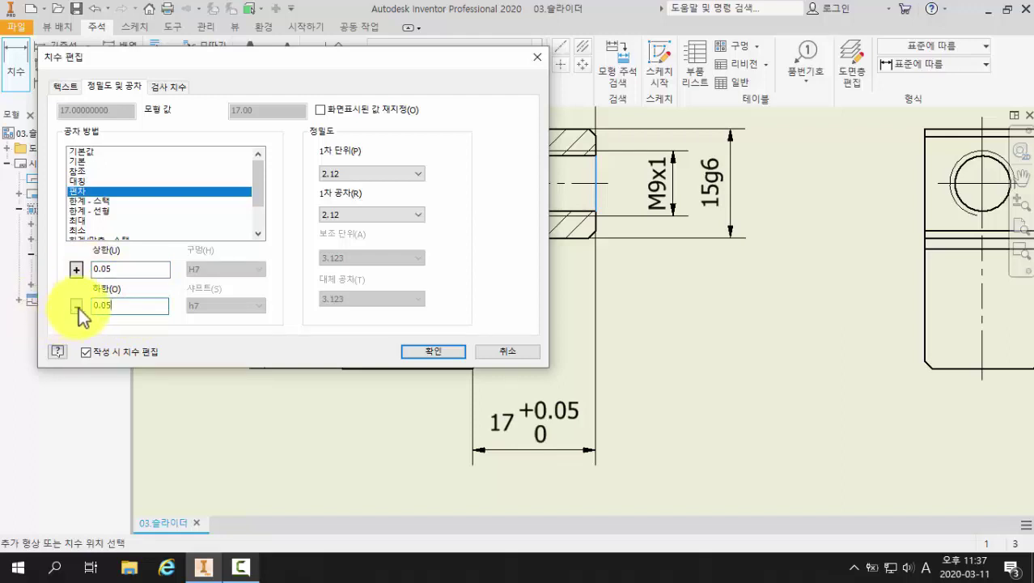
left_click(76, 307)
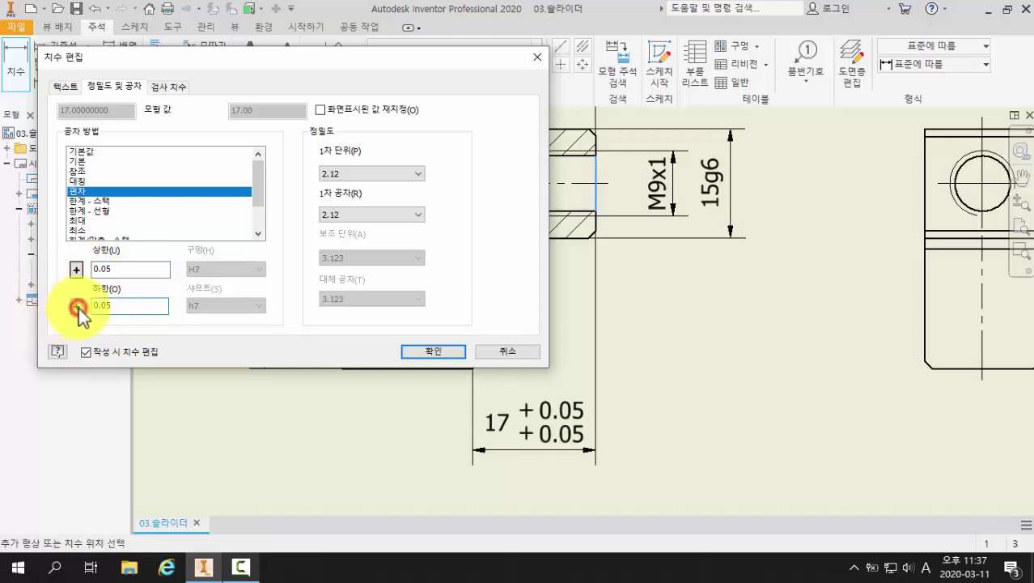
left_click(120, 306)
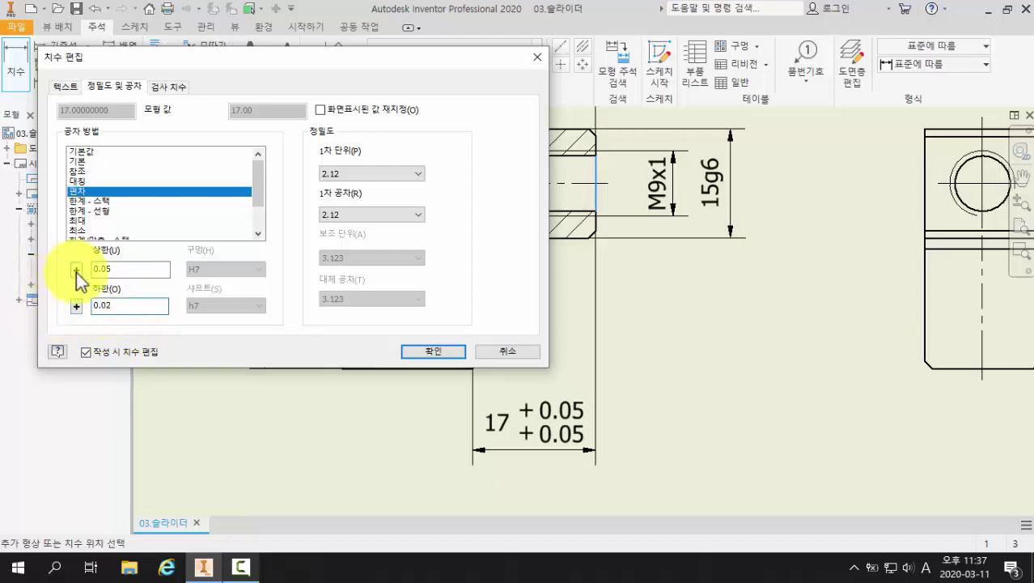
left_click(126, 272)
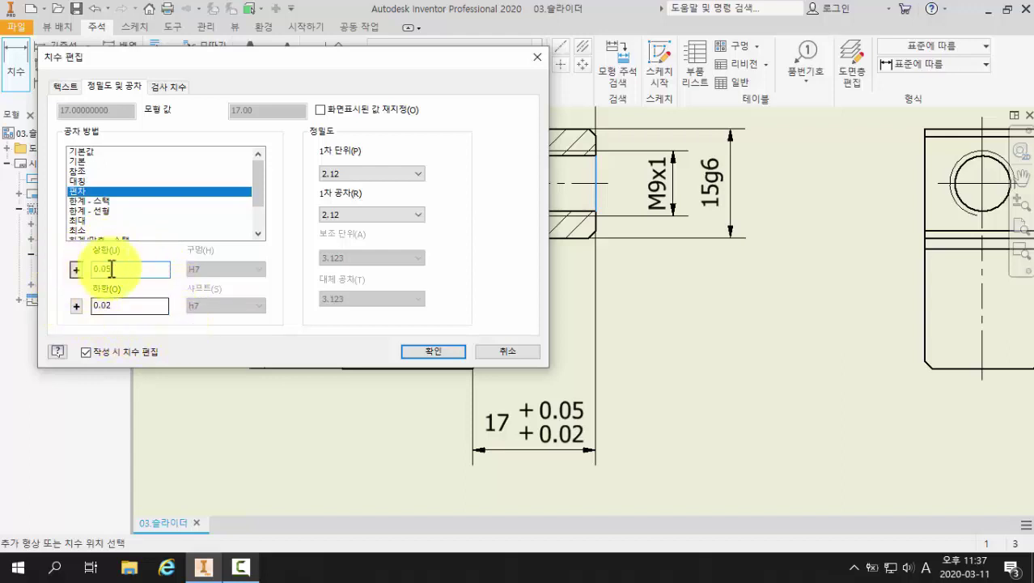
left_click(421, 352)
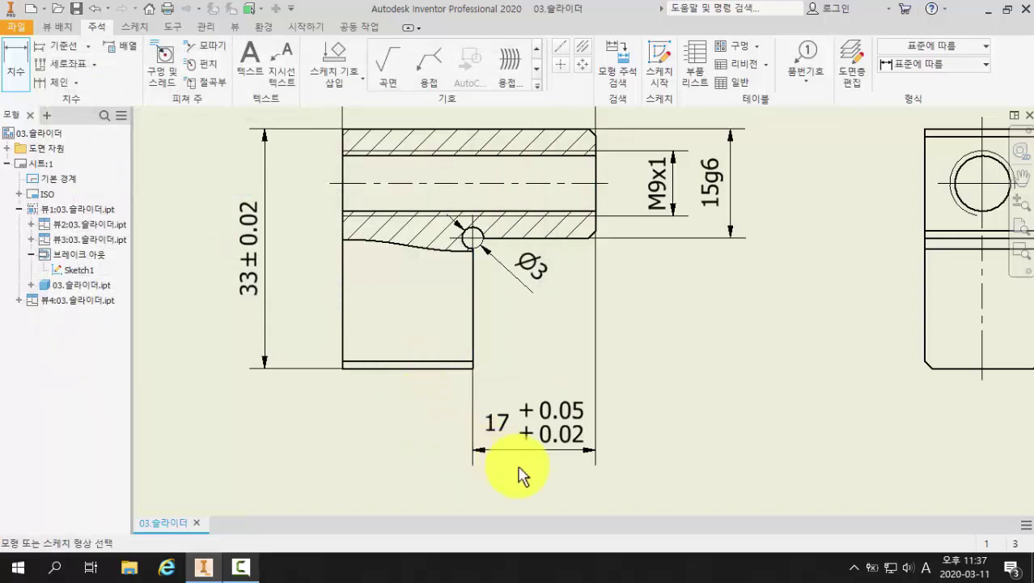
Step: Dimension the height of the upper block in the side view, placing the vertical dimension beside the view
mouse_move(531, 424)
middle_mouse_down()
mouse_move(397, 411)
mouse_move(465, 402)
mouse_move(425, 423)
mouse_move(403, 463)
middle_mouse_up()
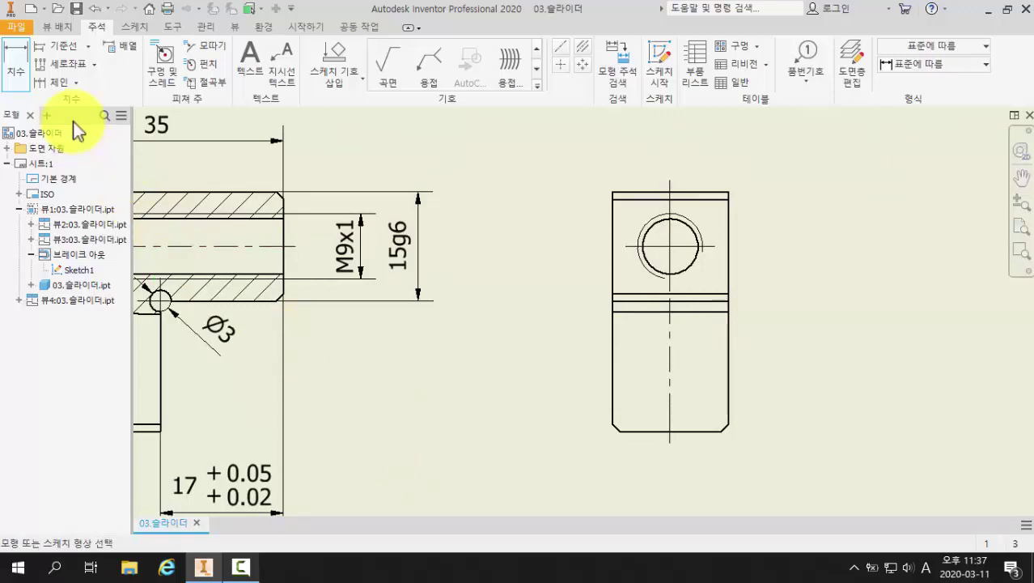
left_click(705, 191)
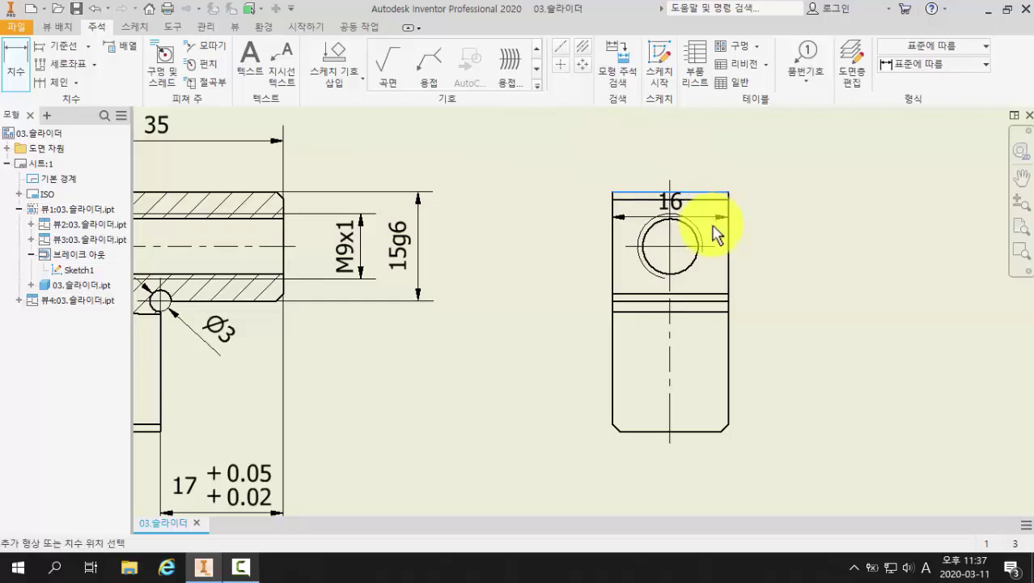
left_click(717, 300)
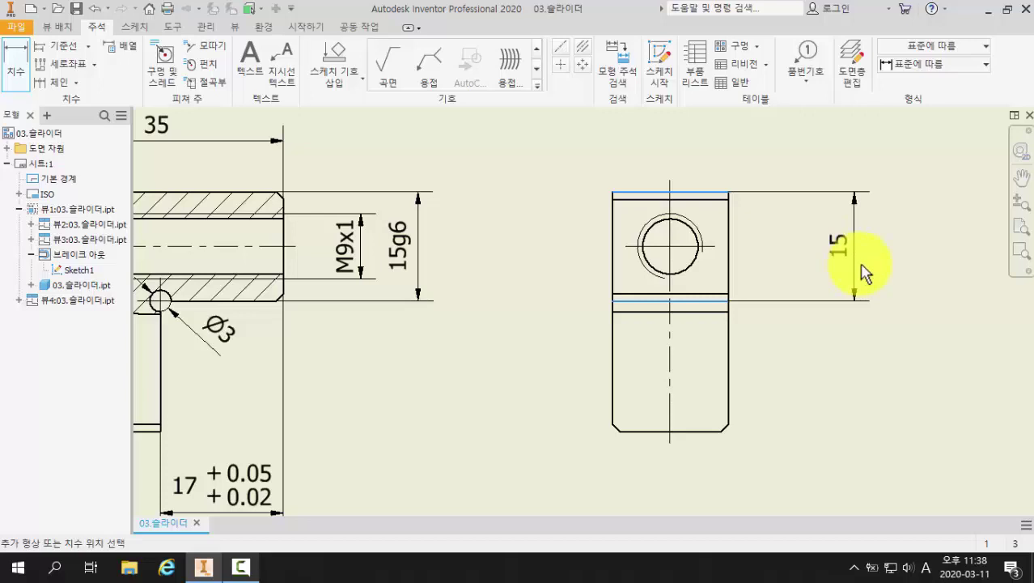
left_click(862, 267)
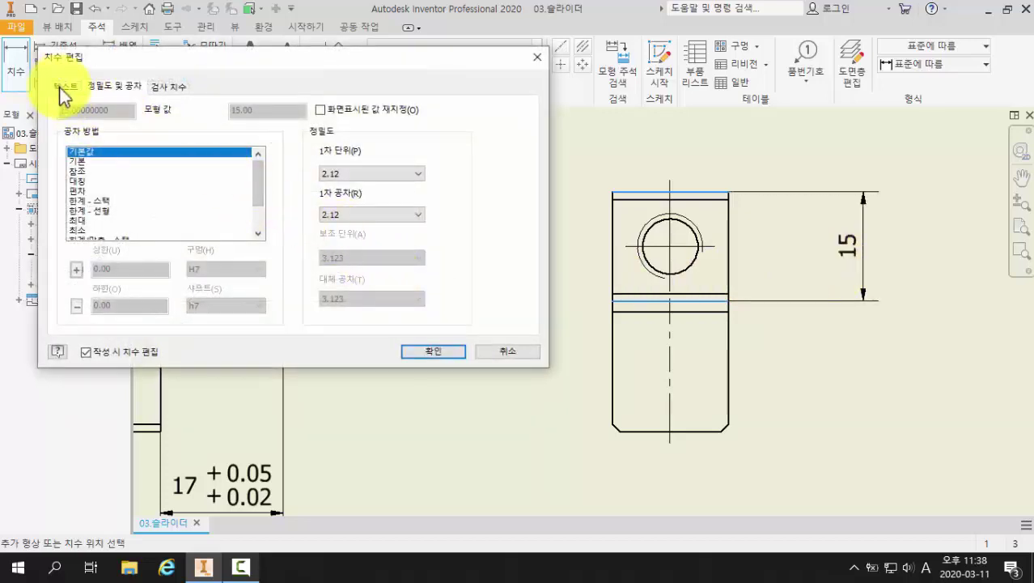
Step: Enclose the new height dimension's value in parentheses with the fit g6 after it, as (15g6)
left_click(61, 87)
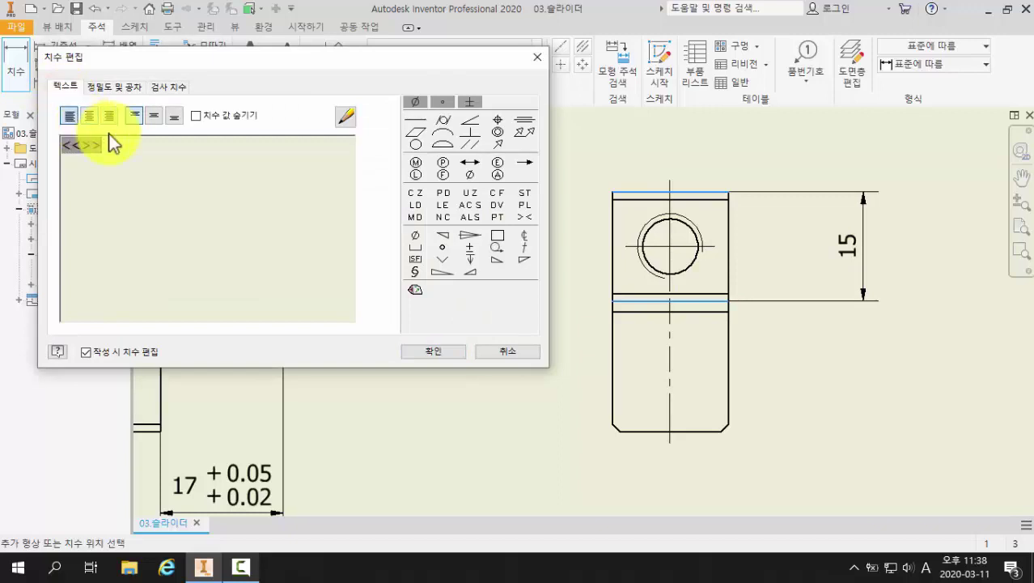
type("(")
key("BackSpace")
type("(<<>>")
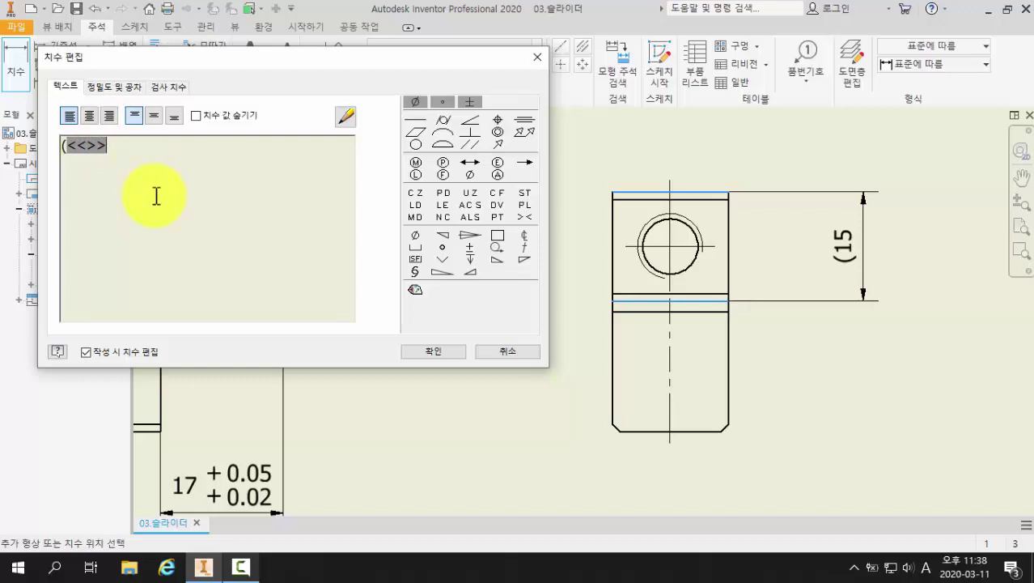
type("g6")
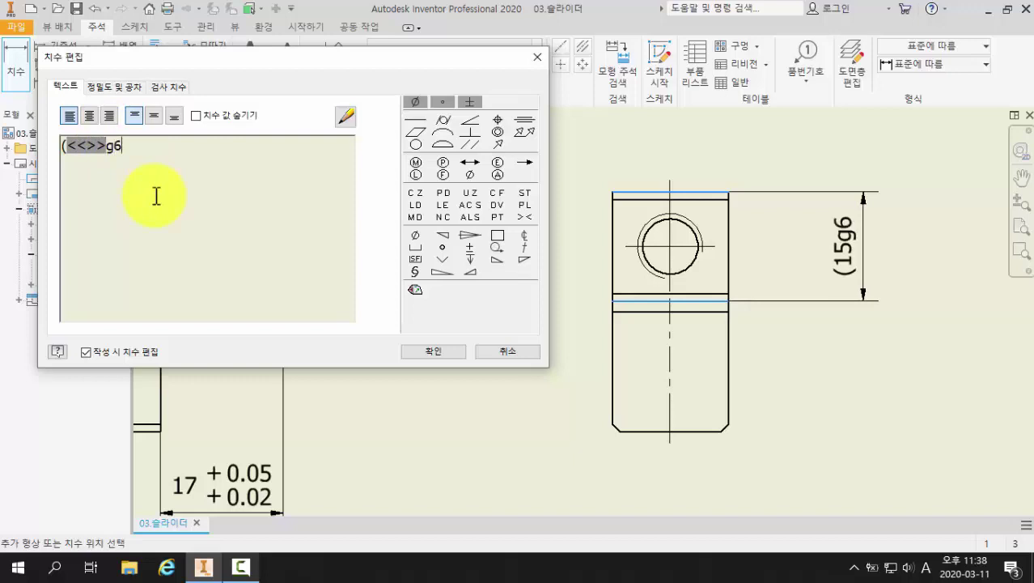
type(")")
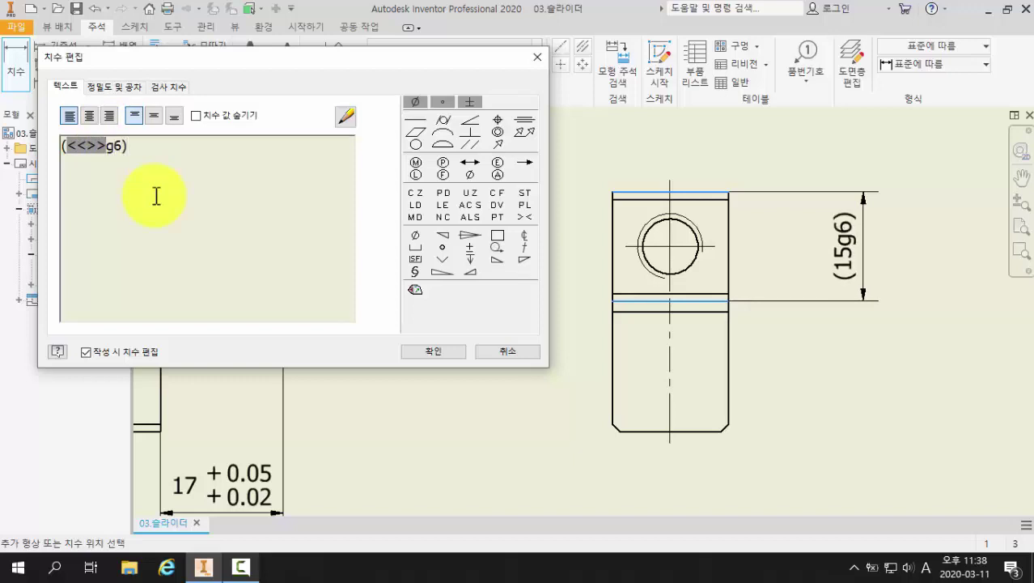
left_click(421, 352)
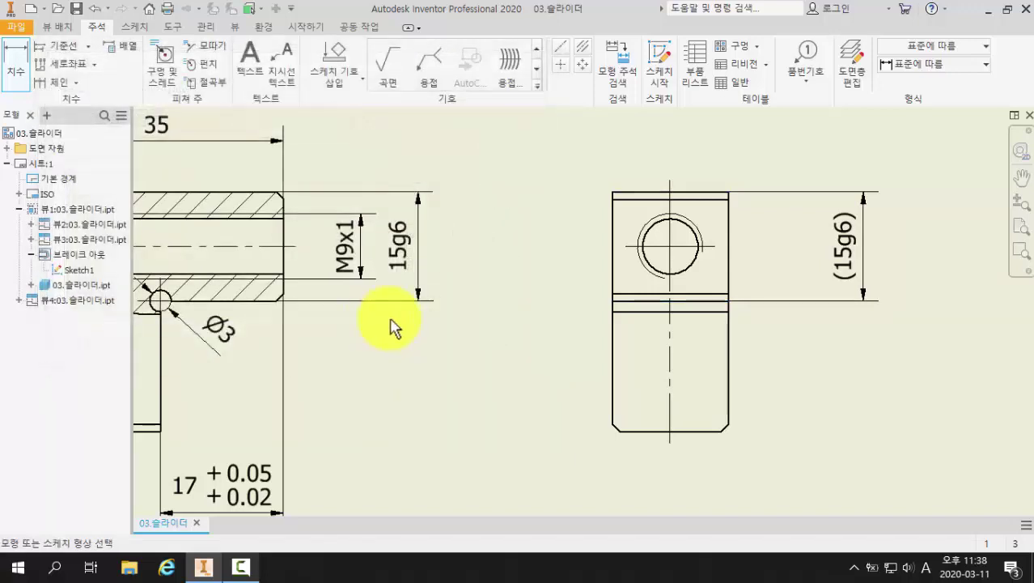
Step: Dimension the vertical distance from the side view's top edge to the hole's centre mark
left_click(715, 193)
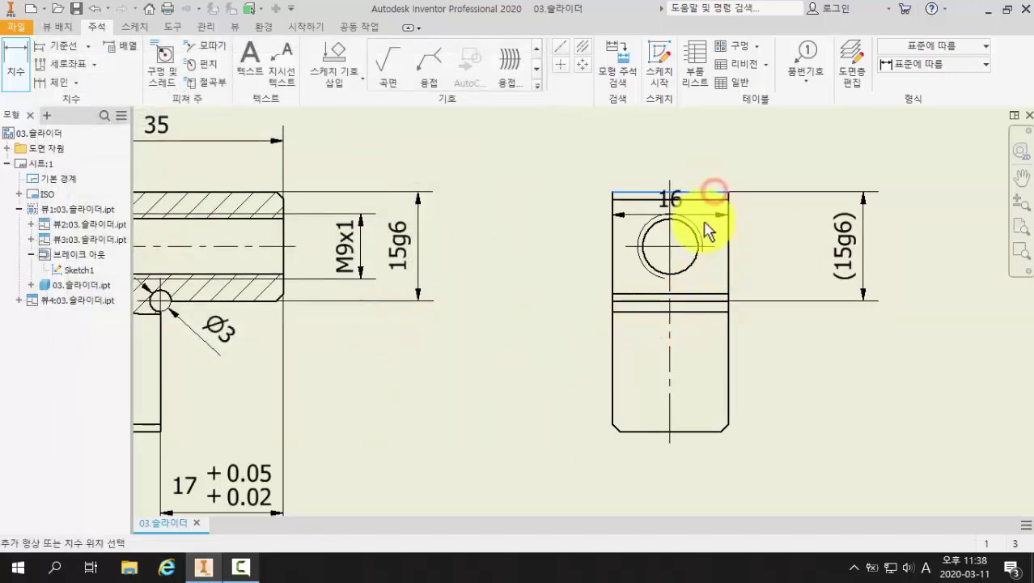
left_click(682, 244)
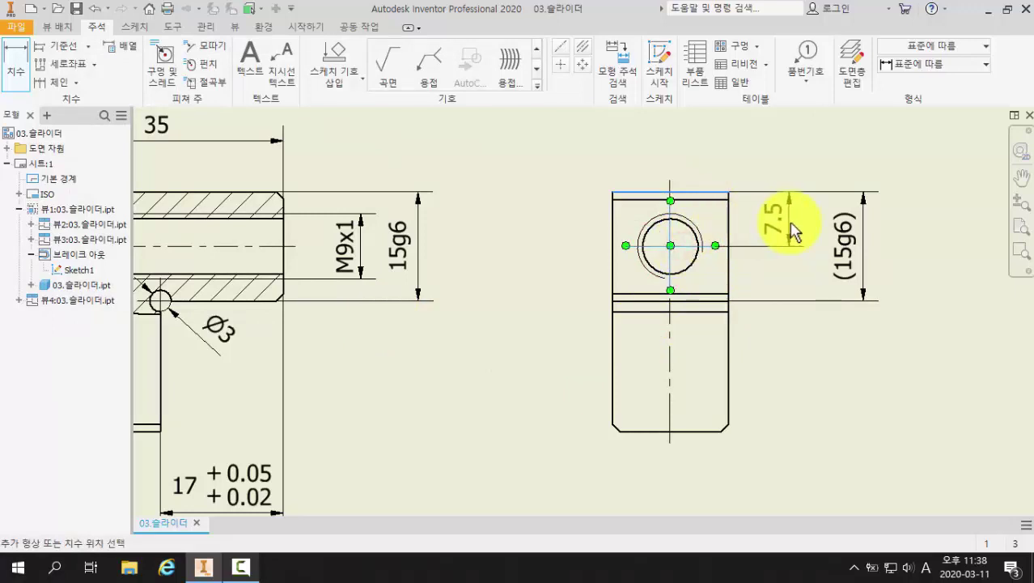
left_click(792, 232)
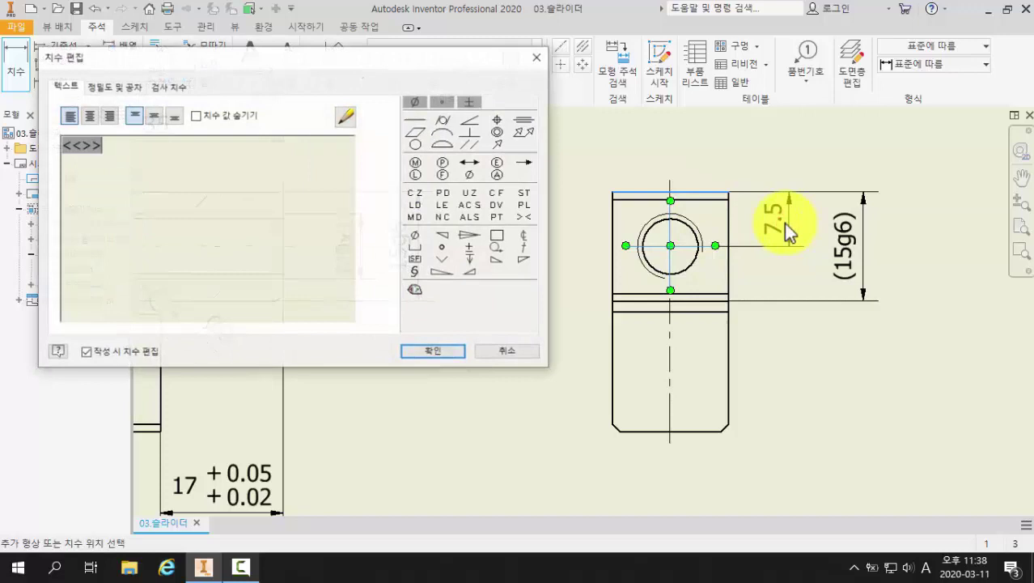
left_click(434, 351)
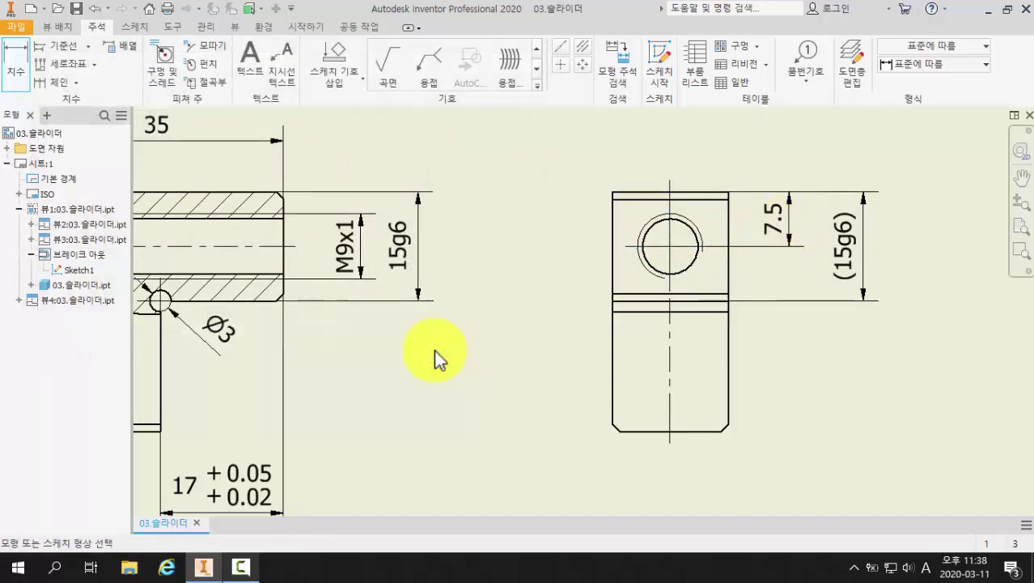
Step: Dimension the slider's width below the side view and append the fit g6 to its value
mouse_move(420, 462)
middle_mouse_down()
mouse_move(423, 369)
mouse_move(411, 342)
mouse_move(421, 337)
middle_mouse_up()
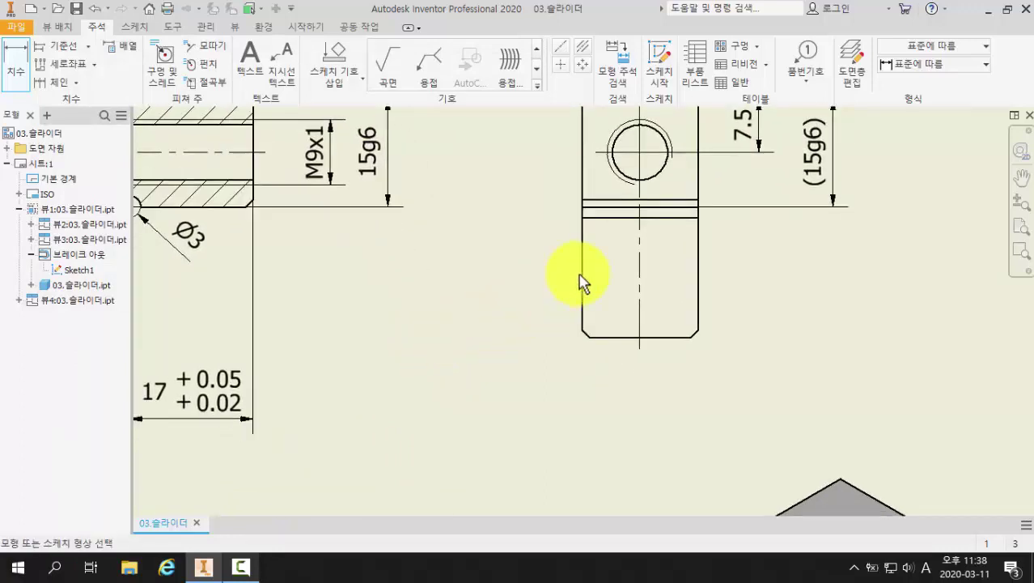
left_click(581, 243)
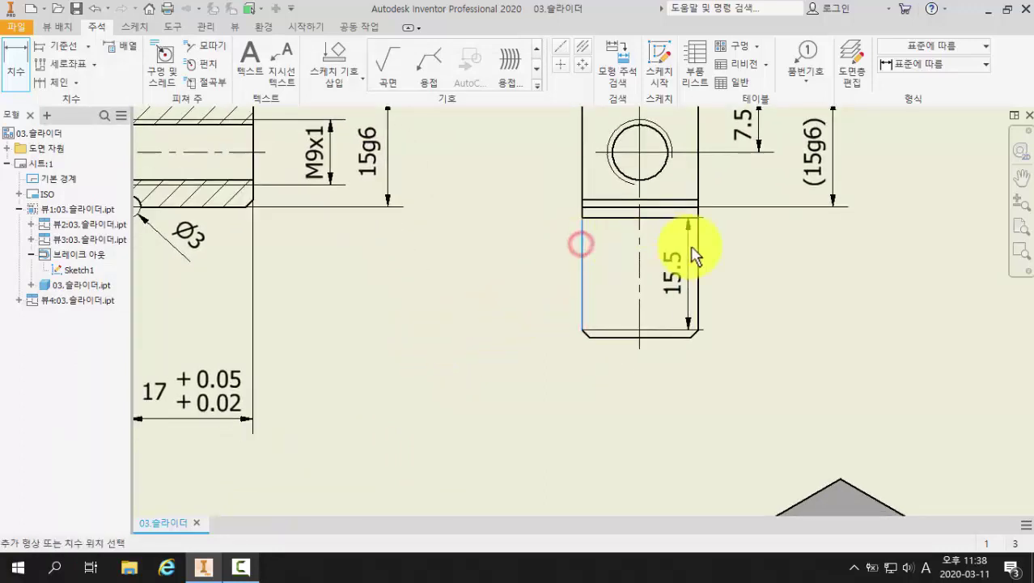
left_click(697, 244)
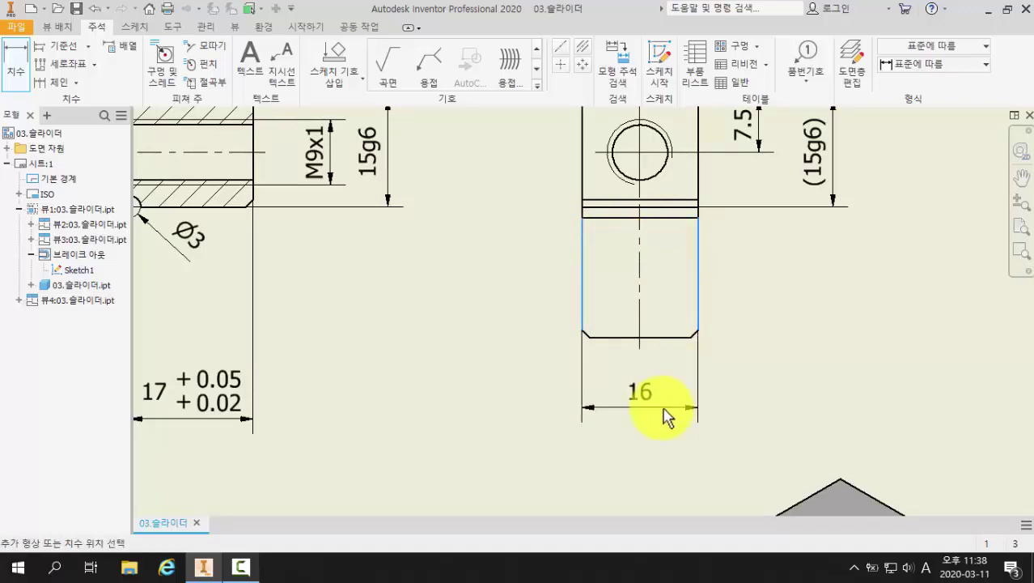
left_click(662, 409)
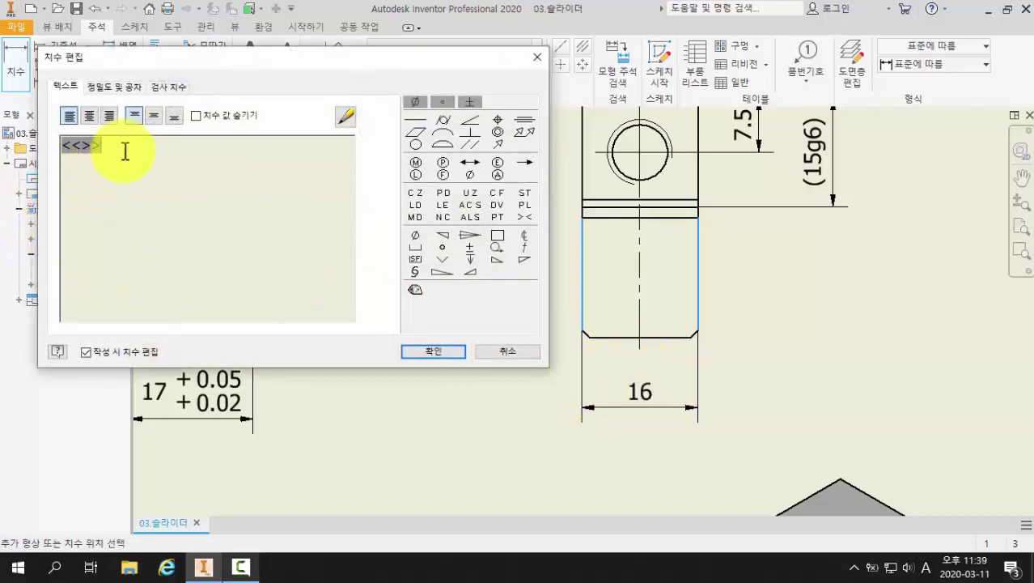
type("g6")
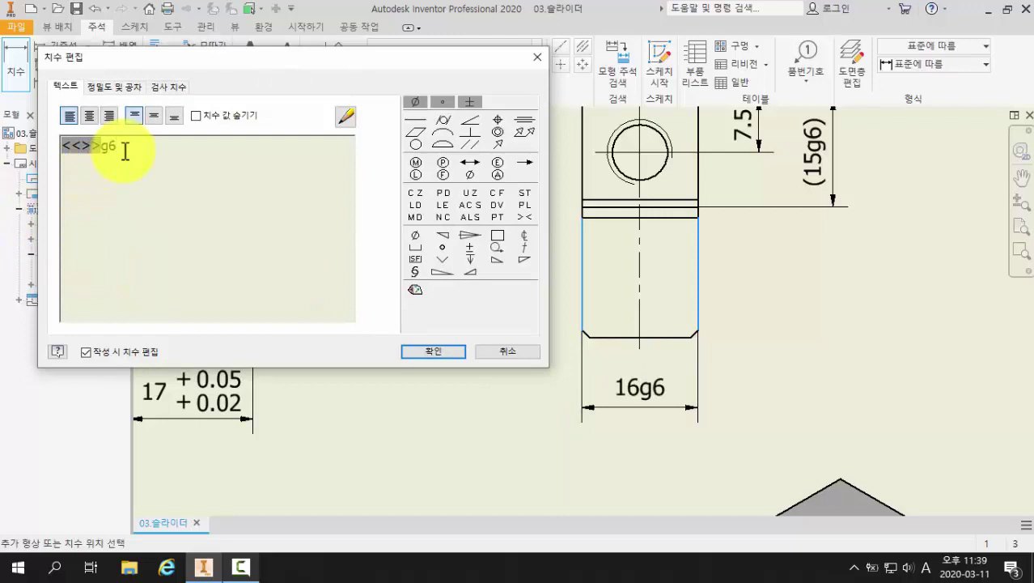
left_click(417, 351)
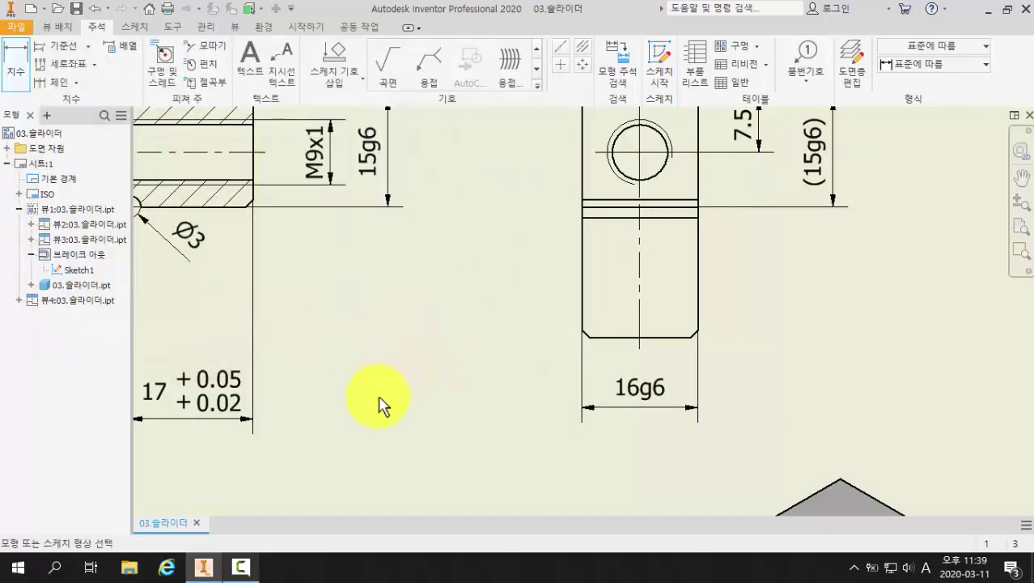
Step: Dimension the slider's width between the two long outer edges of the bottom view, placing the vertical dimension beside the view
middle_click_drag(381, 404, 455, 295)
middle_click_drag(418, 363, 525, 240)
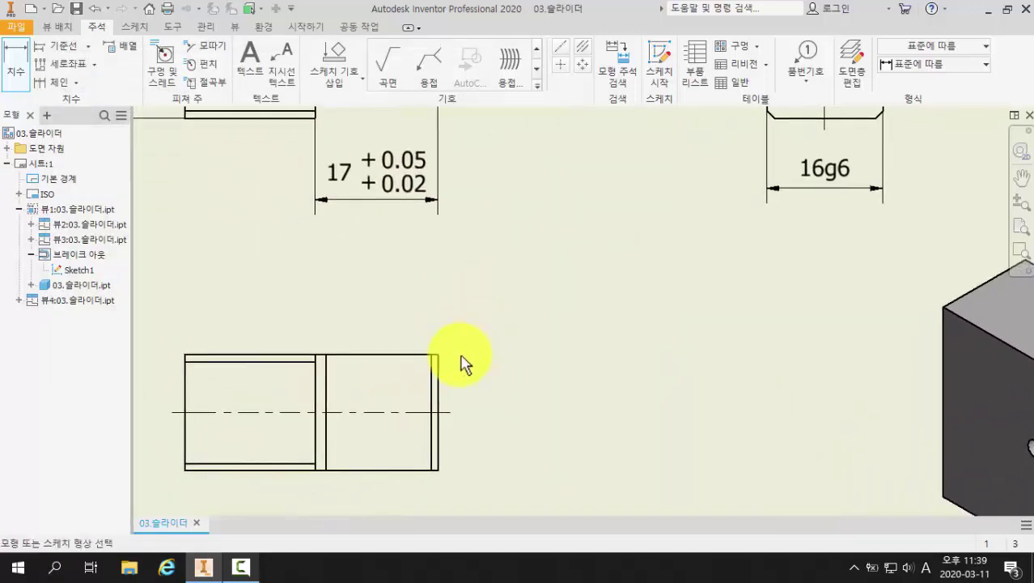
middle_click_drag(459, 357, 472, 320)
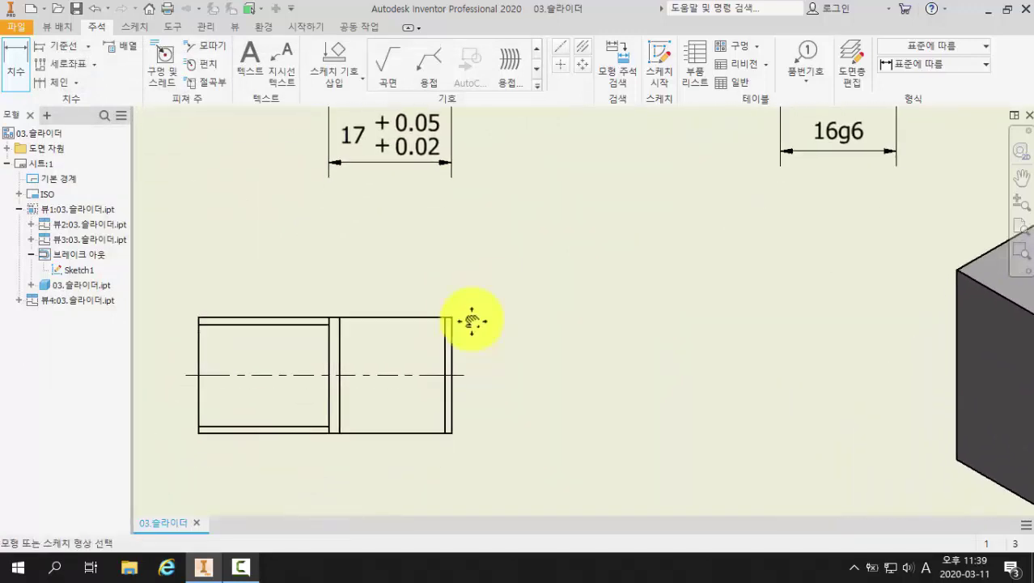
left_click(412, 320)
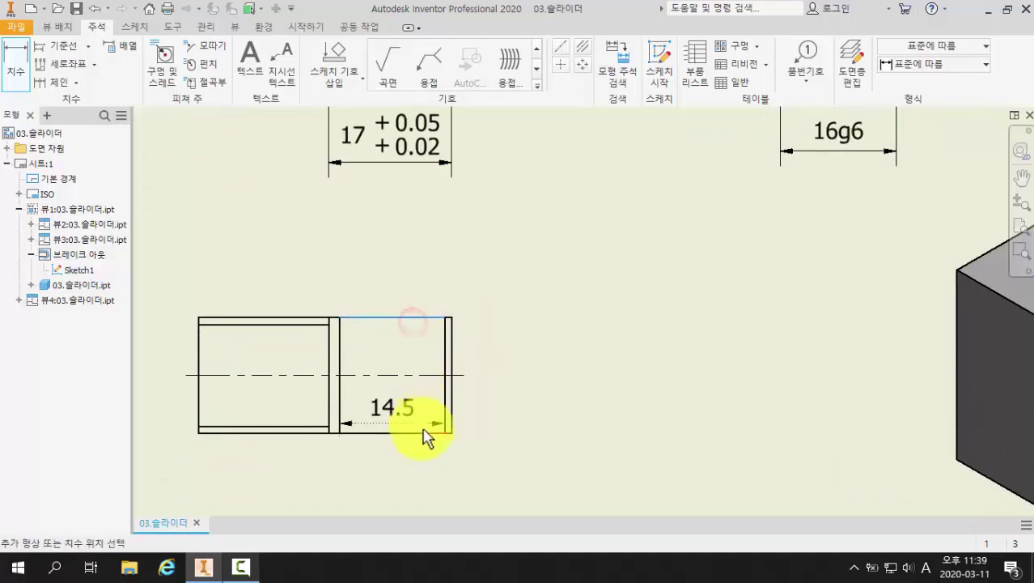
left_click(423, 432)
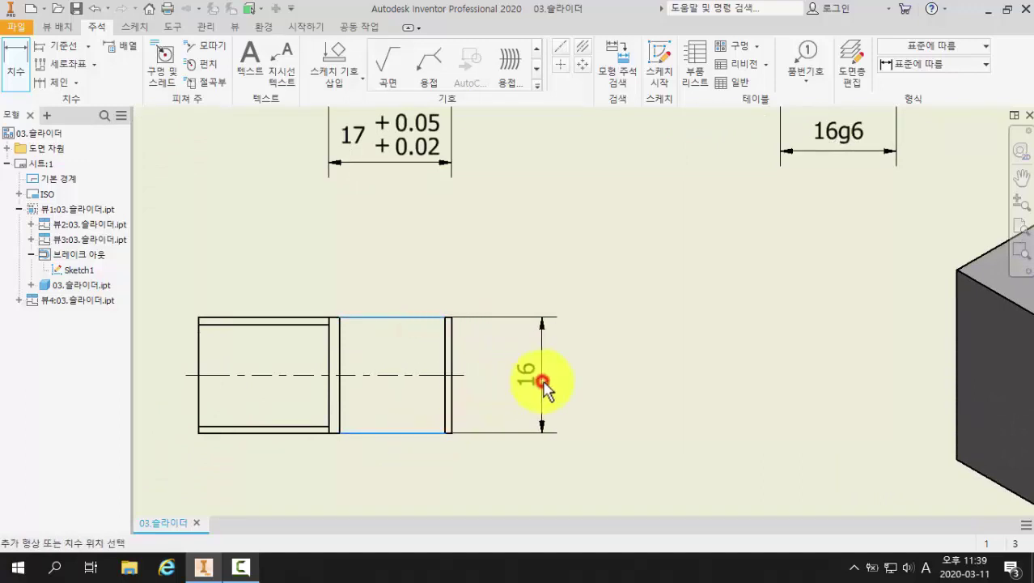
left_click(545, 387)
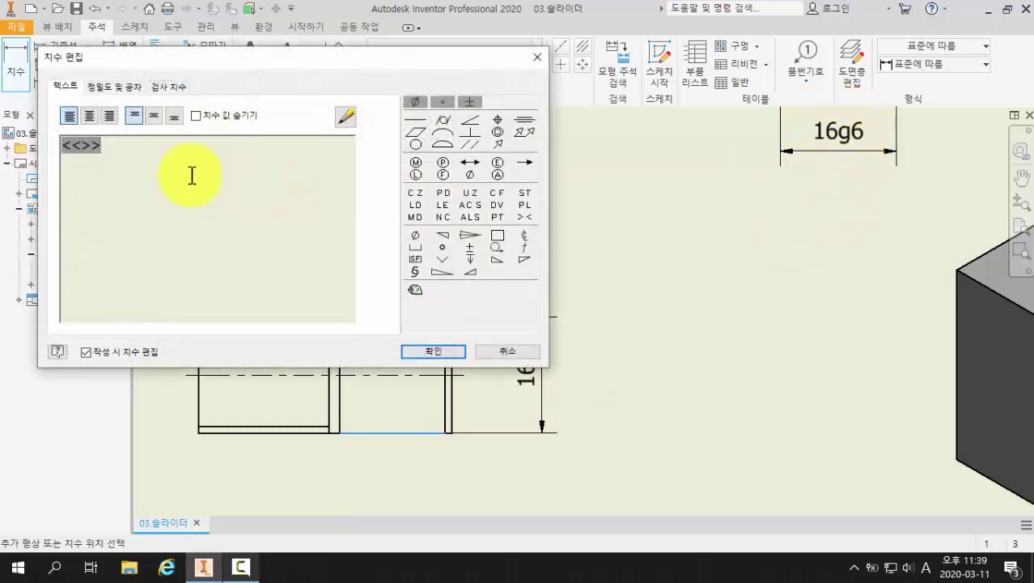
Step: Add the fit g6 to the bottom view's width dimension and enclose it in parentheses as (16g6)
type("(<<>>")
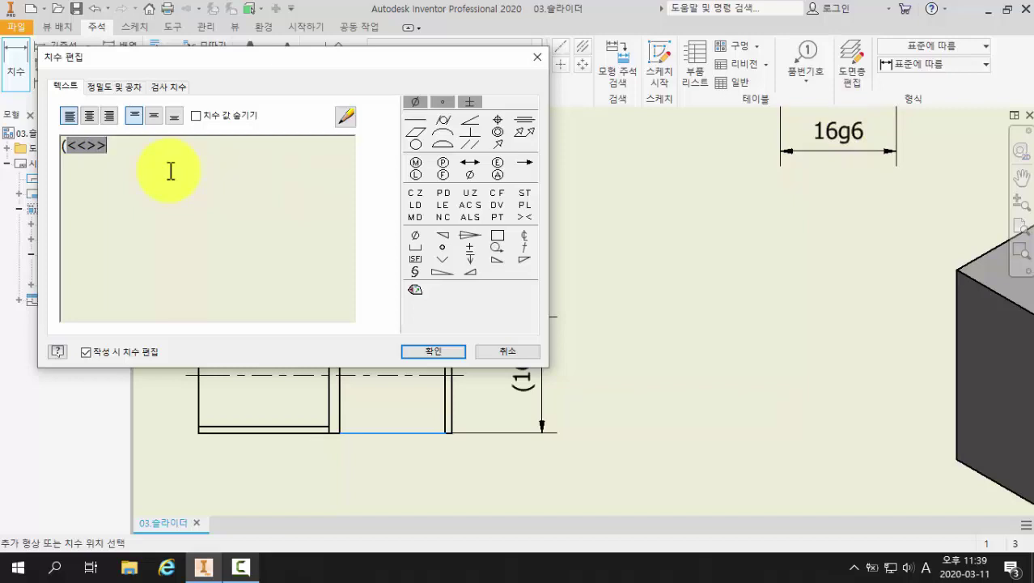
type("g6)")
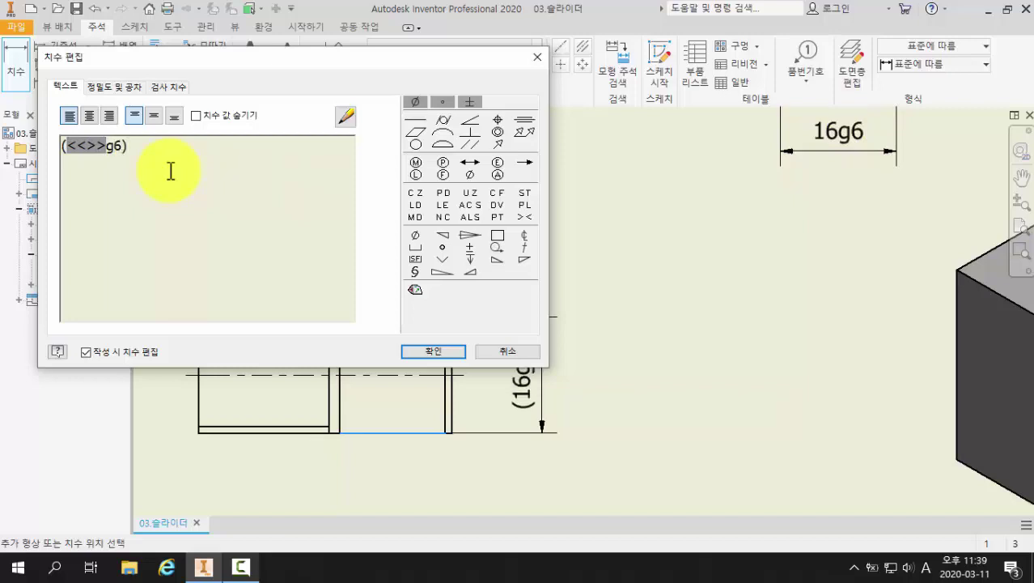
left_click(414, 351)
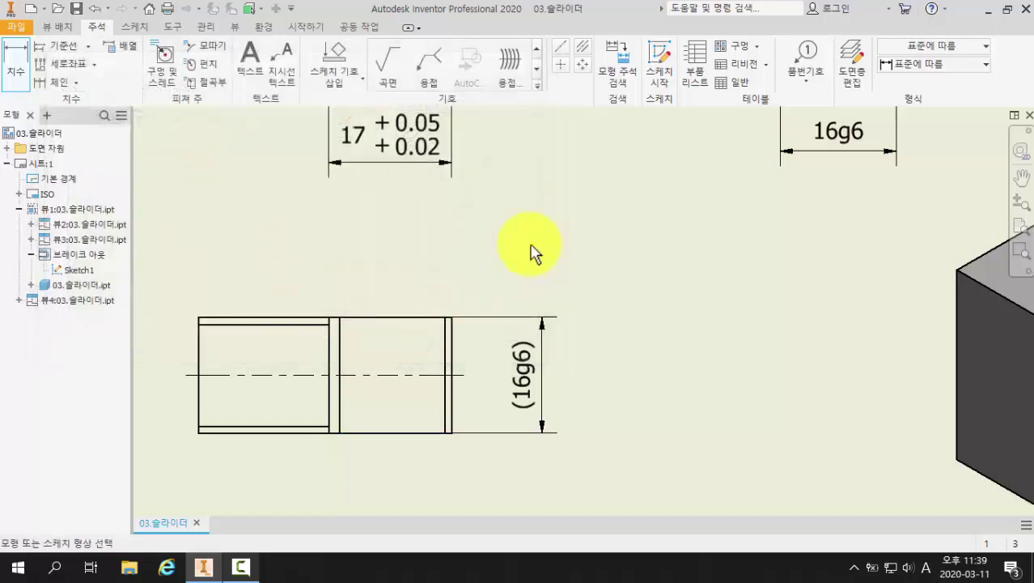
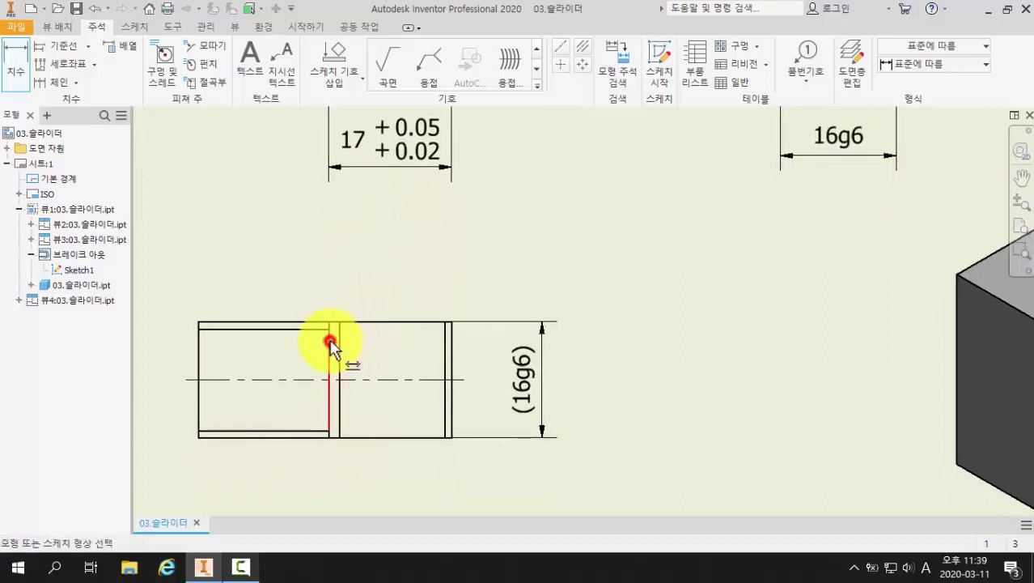
Step: Dimension the horizontal distance from the step edge to the far end edge in the bottom view, placing it above the view
left_click(329, 342)
left_click(449, 343)
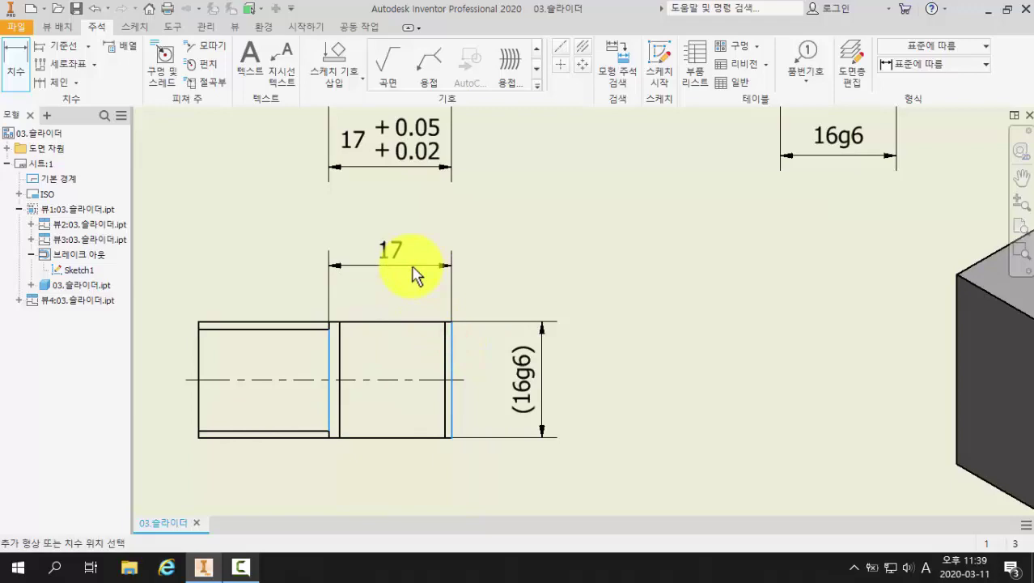
left_click(412, 267)
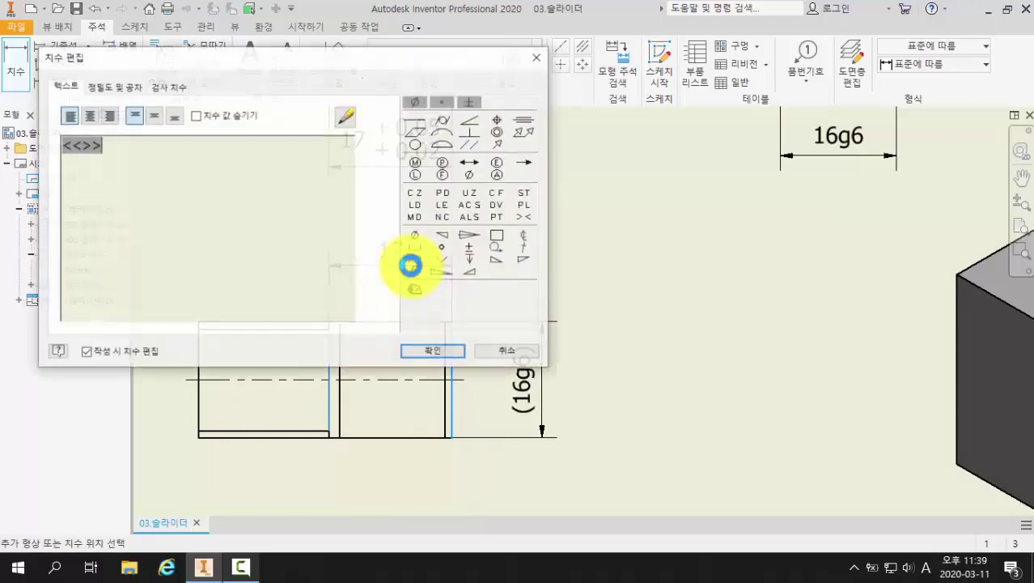
Step: Apply a deviation tolerance to the new horizontal dimension with an upper limit of +0.05 and a lower limit of +0.02
left_click_drag(134, 65, 578, 56)
left_click(563, 82)
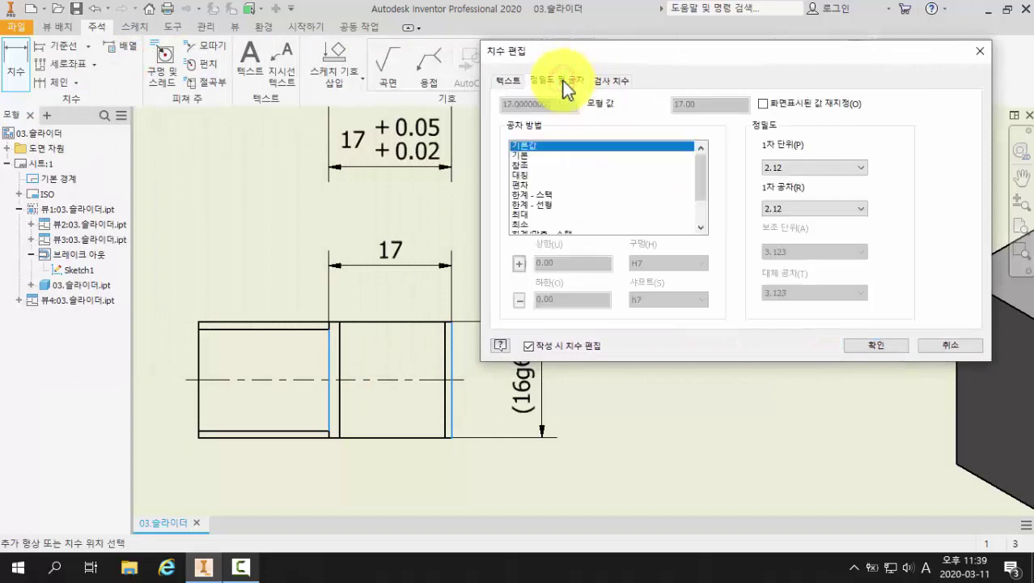
left_click(534, 185)
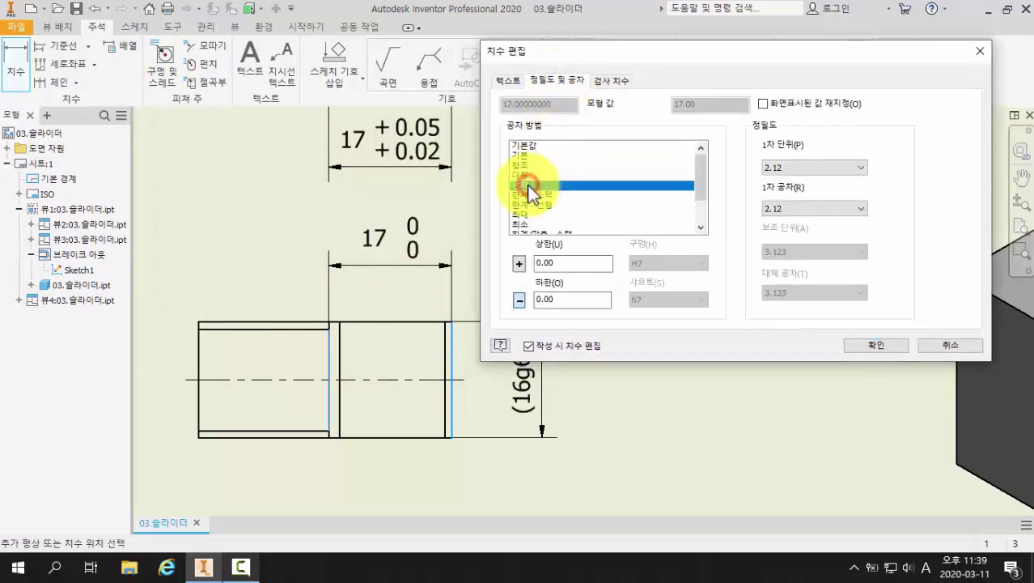
double_click(556, 262)
type("0.05")
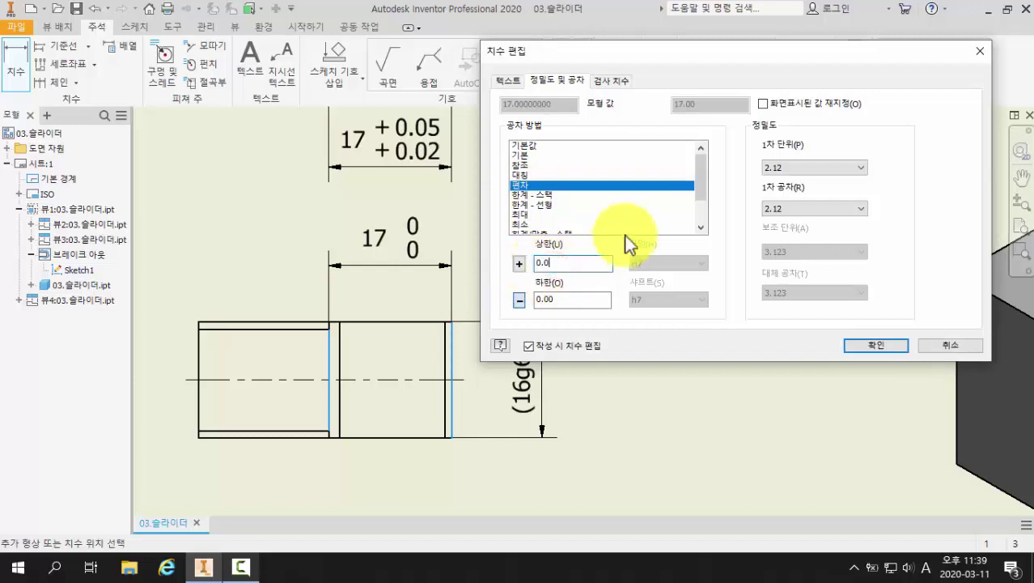
left_click(520, 302)
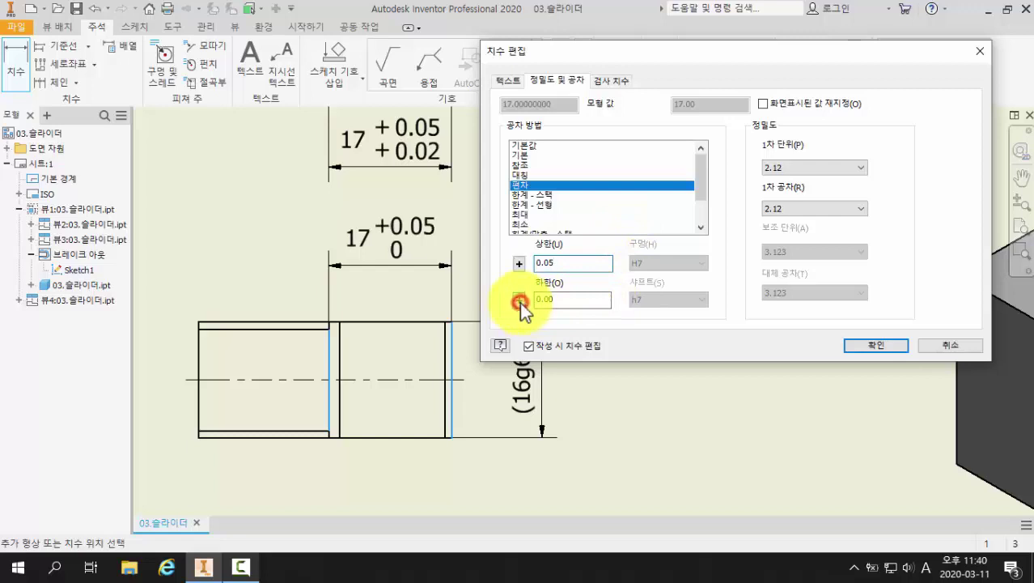
double_click(566, 300)
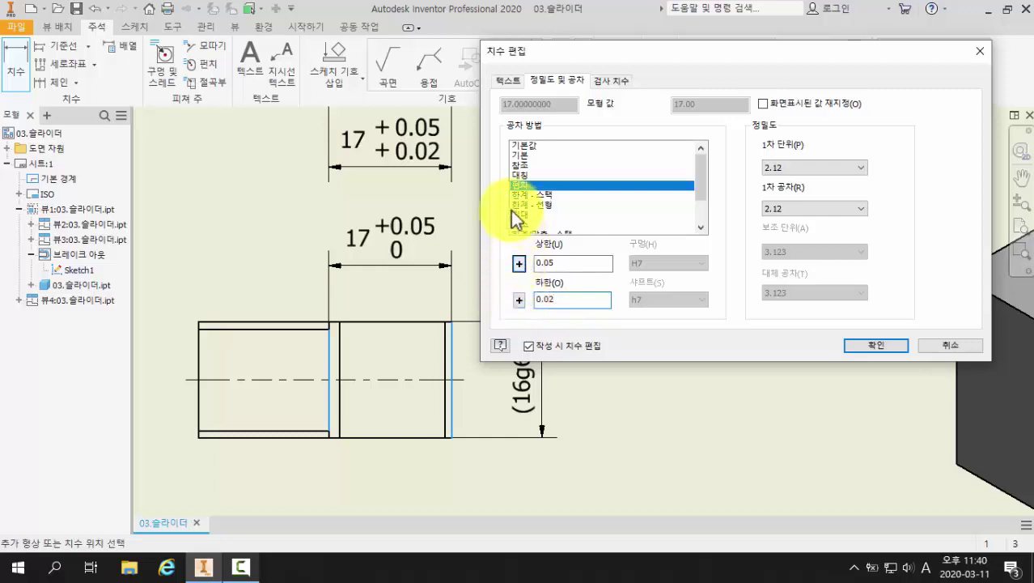
Step: Enclose the toleranced horizontal dimension's text in parentheses to mark it as a reference dimension
left_click(509, 79)
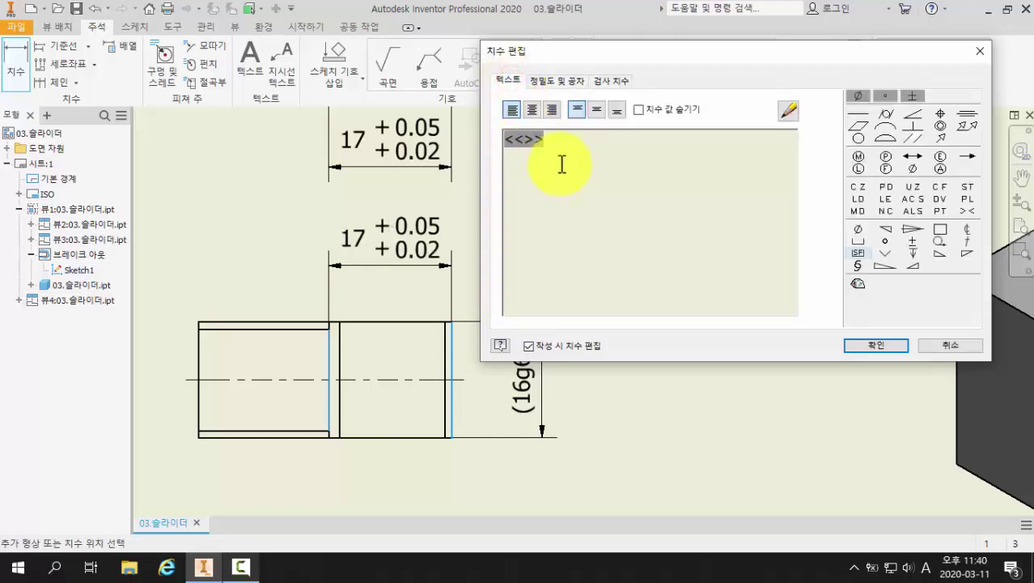
type(")")
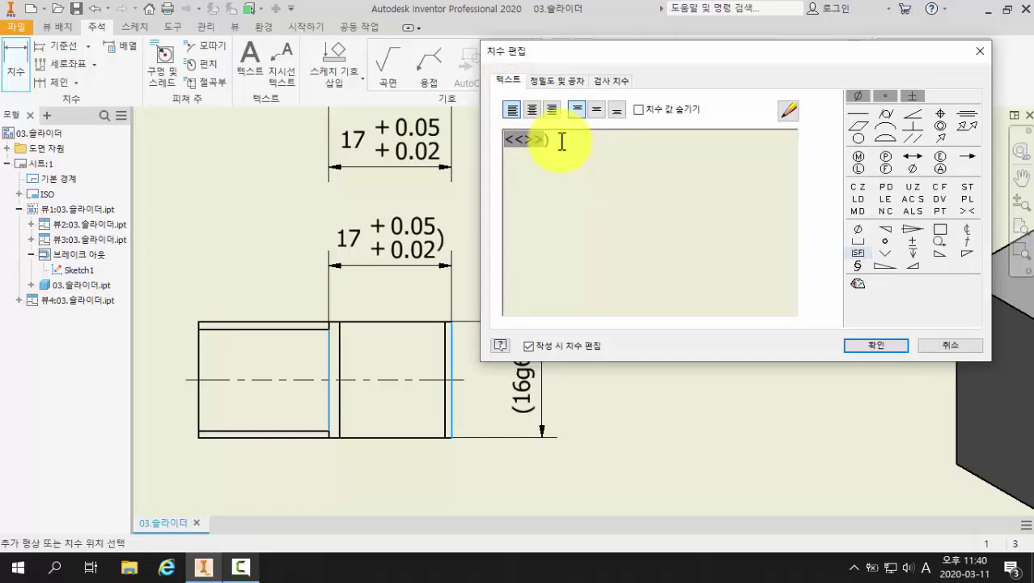
type("(")
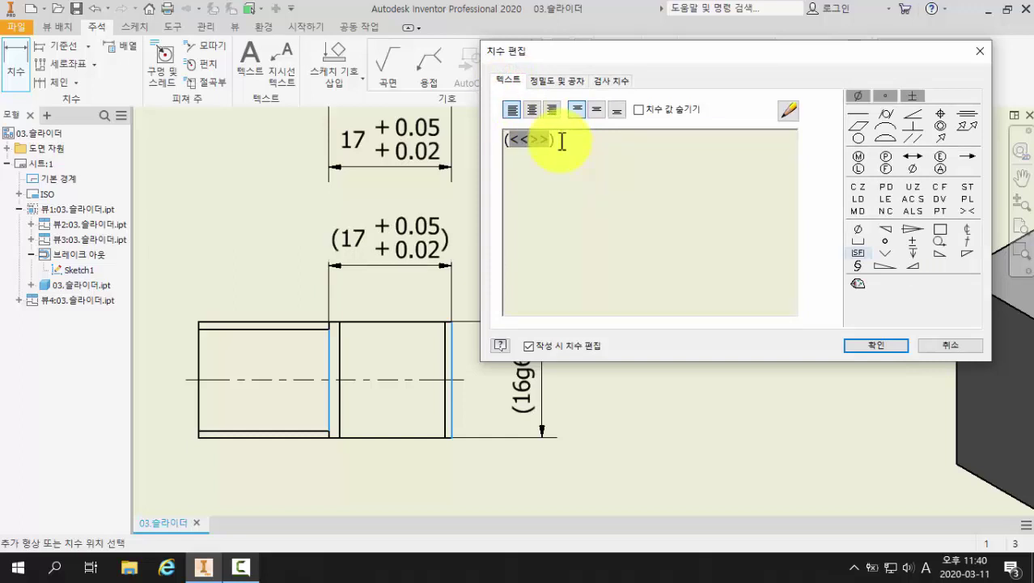
left_click(874, 348)
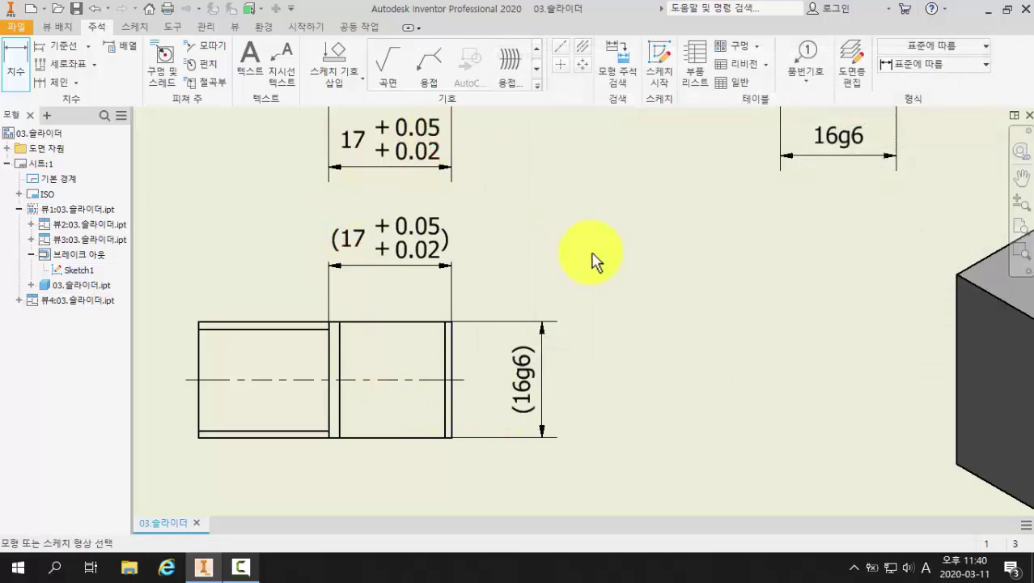
Step: Attach a datum identifier symbol to the lower extension line of the front view's 33±0.02 dimension, with its leader running downward
scroll(591, 259, "up", 3)
mouse_move(596, 262)
middle_mouse_down()
mouse_move(569, 392)
mouse_move(577, 398)
mouse_move(565, 374)
mouse_move(572, 381)
middle_mouse_up()
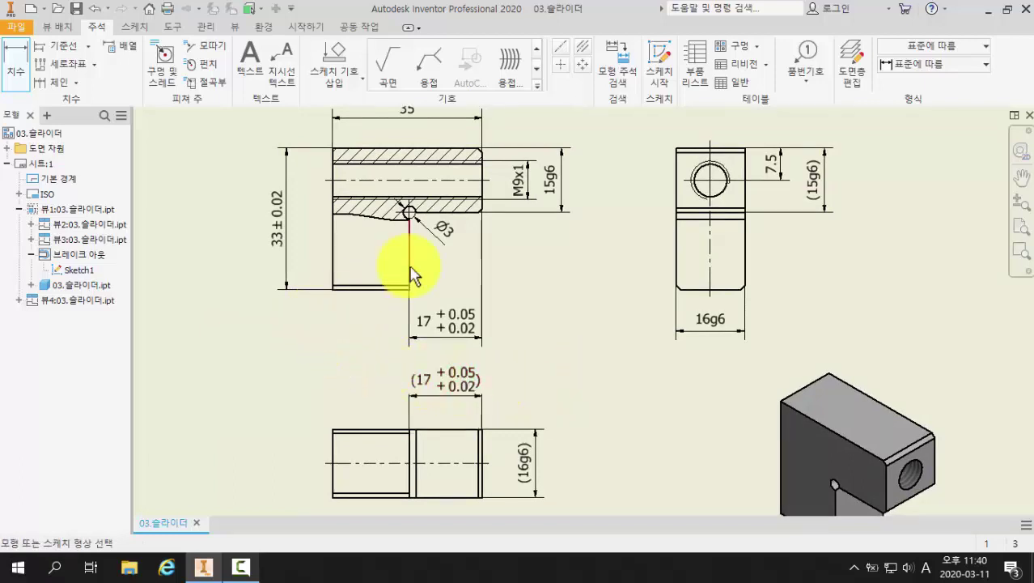
left_click(538, 87)
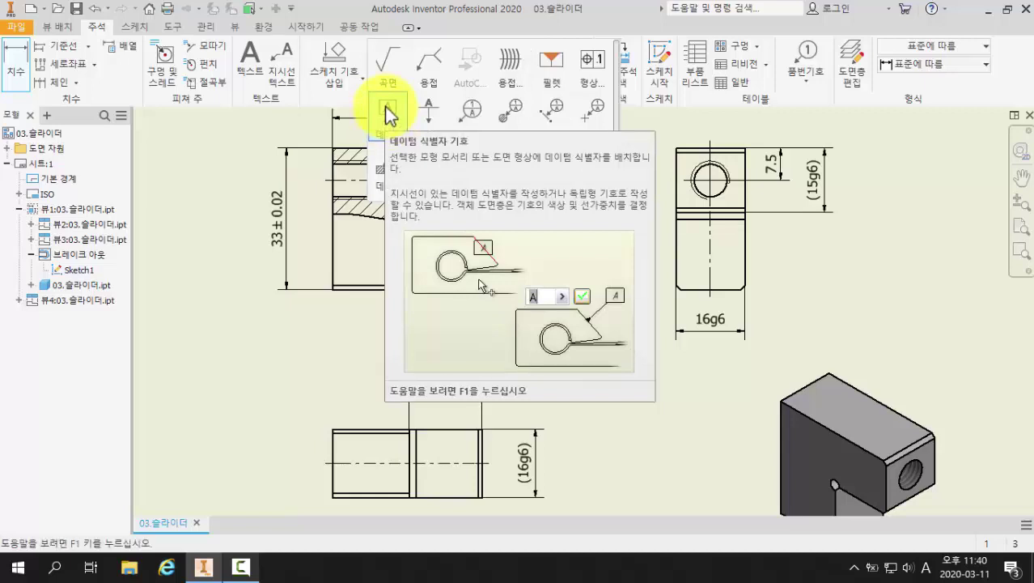
left_click(386, 107)
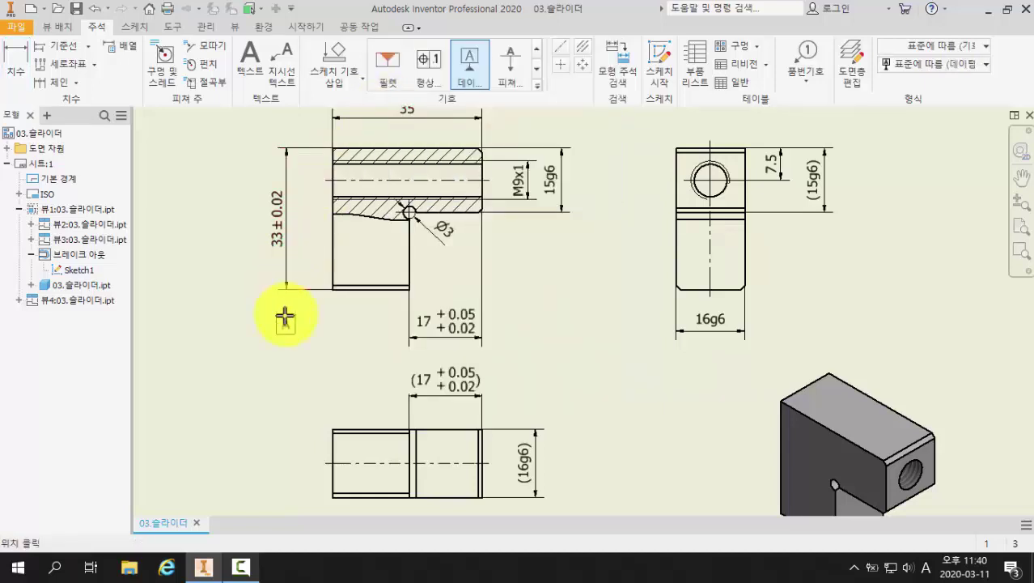
scroll(285, 316, "down", 3)
scroll(287, 304, "down", 3)
scroll(299, 279, "up", 3)
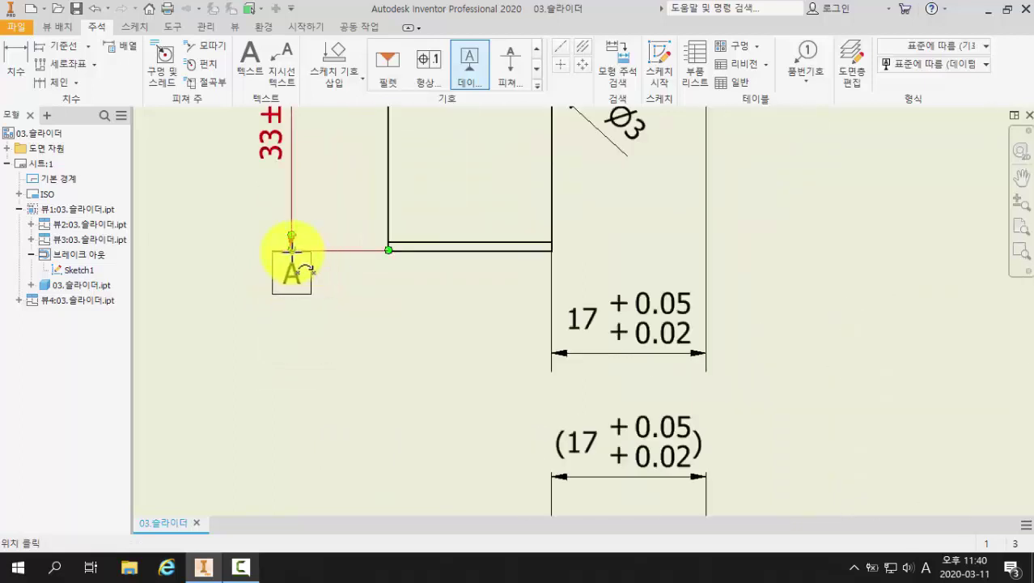
left_click(289, 250)
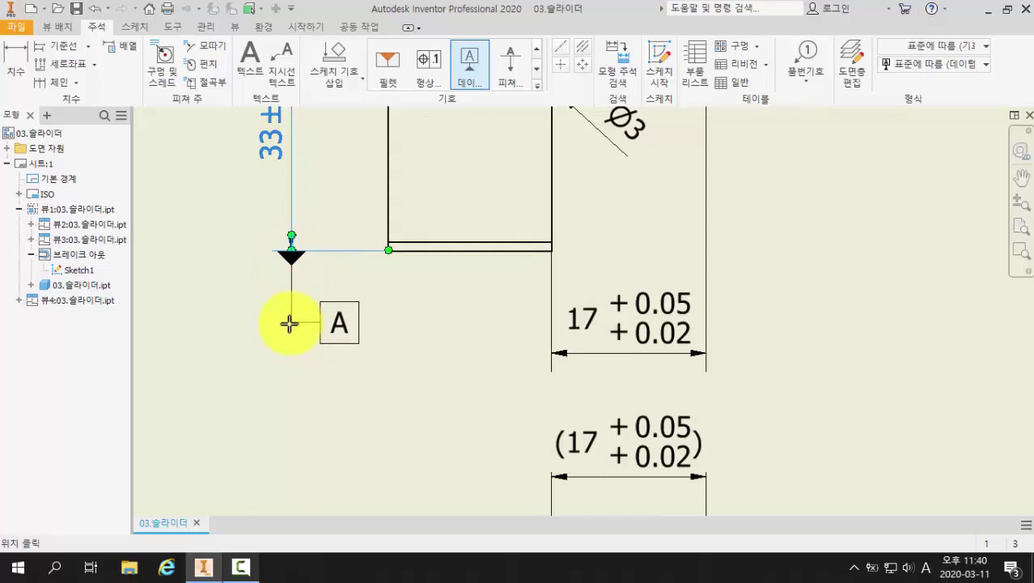
left_click(290, 322)
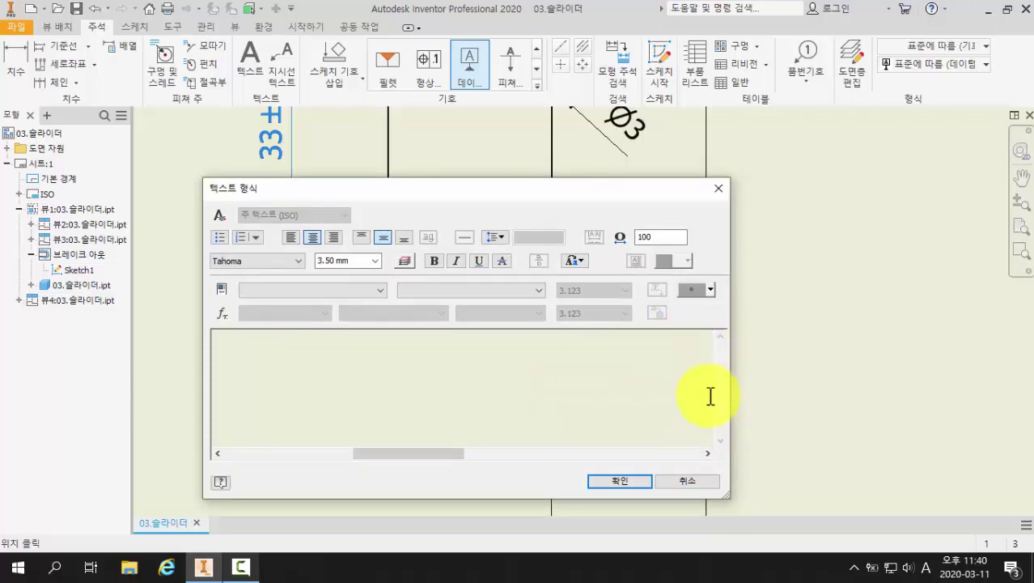
Step: Label the datum identifier E and move its box straight below the leader
left_click(626, 480)
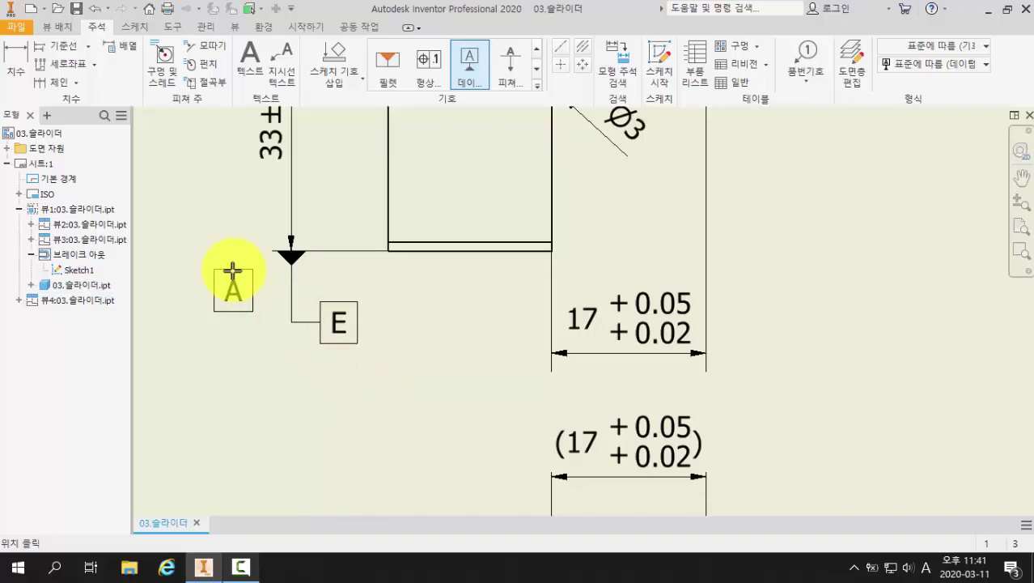
key("Escape")
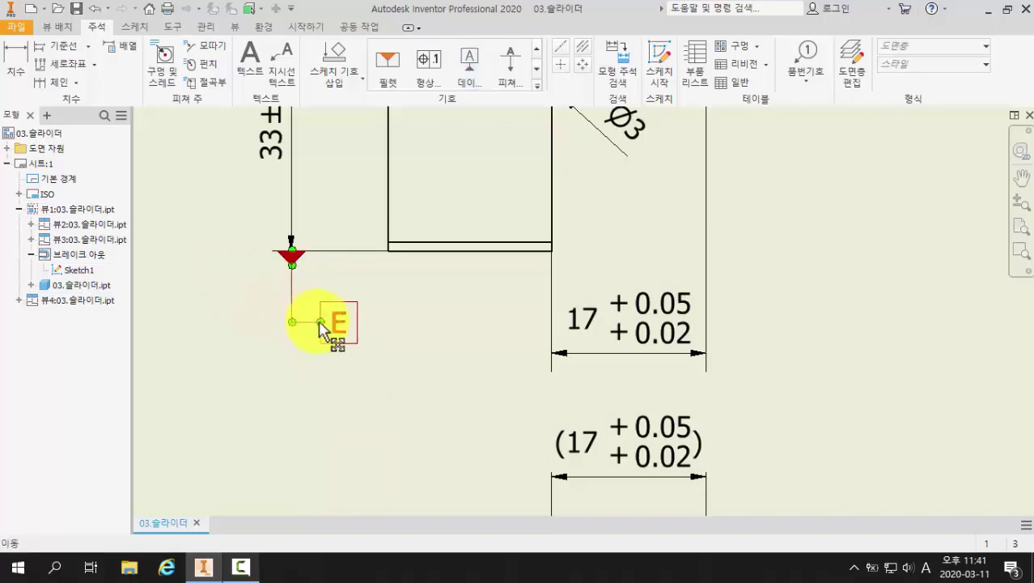
left_click_drag(320, 325, 292, 335)
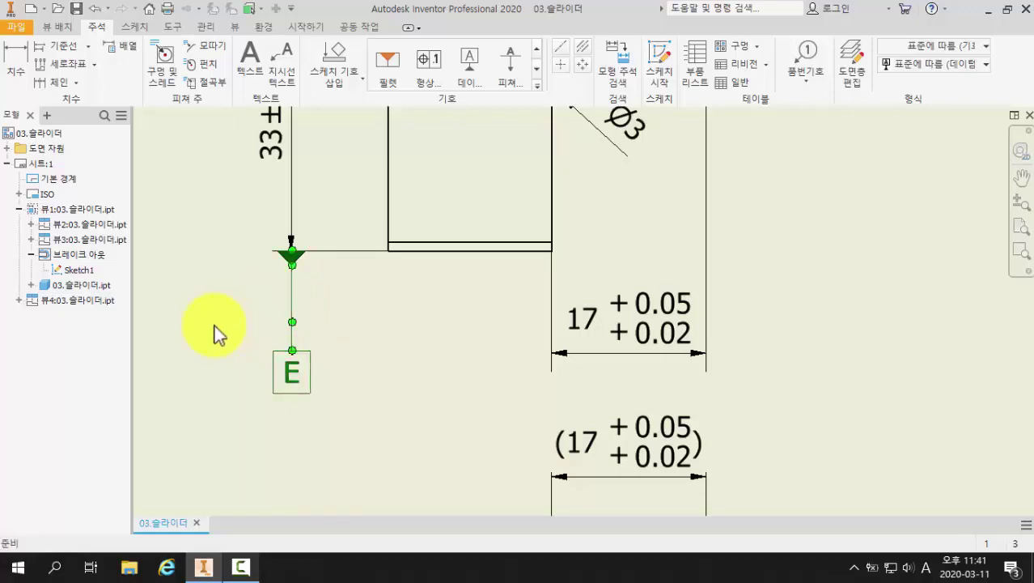
left_click(214, 332)
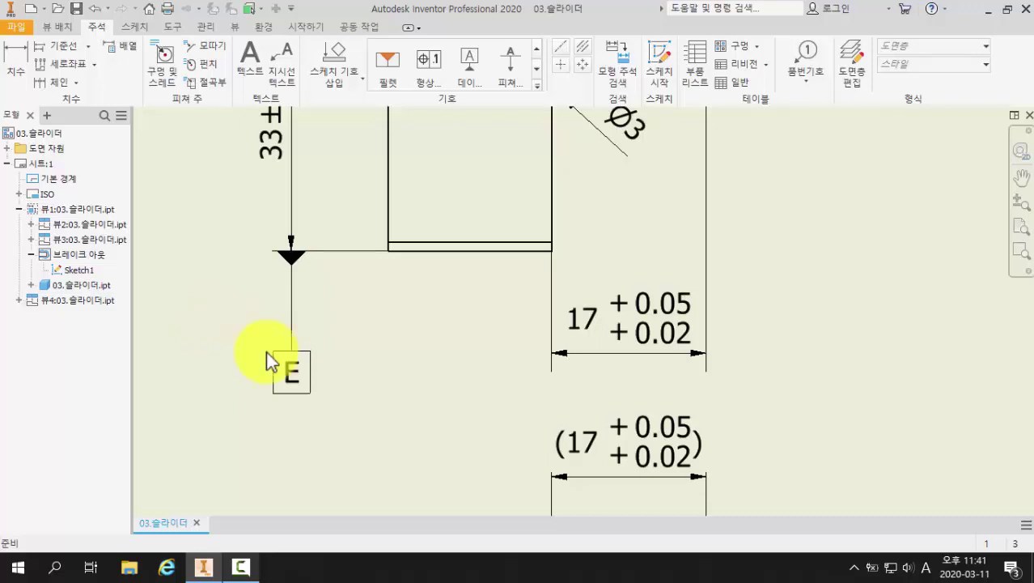
key("F2")
left_click_drag(433, 289, 340, 399)
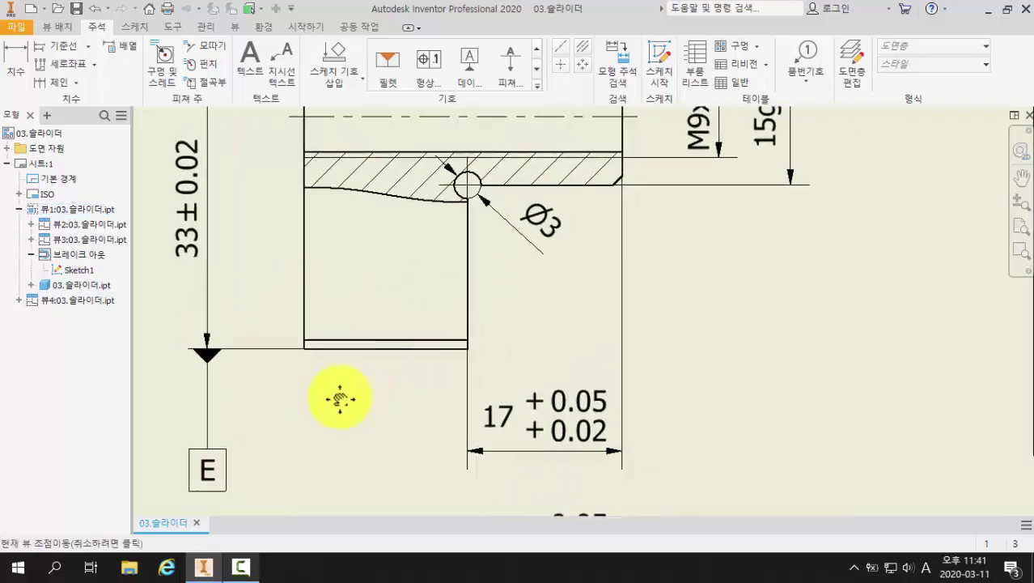
scroll(340, 398, "up", 3)
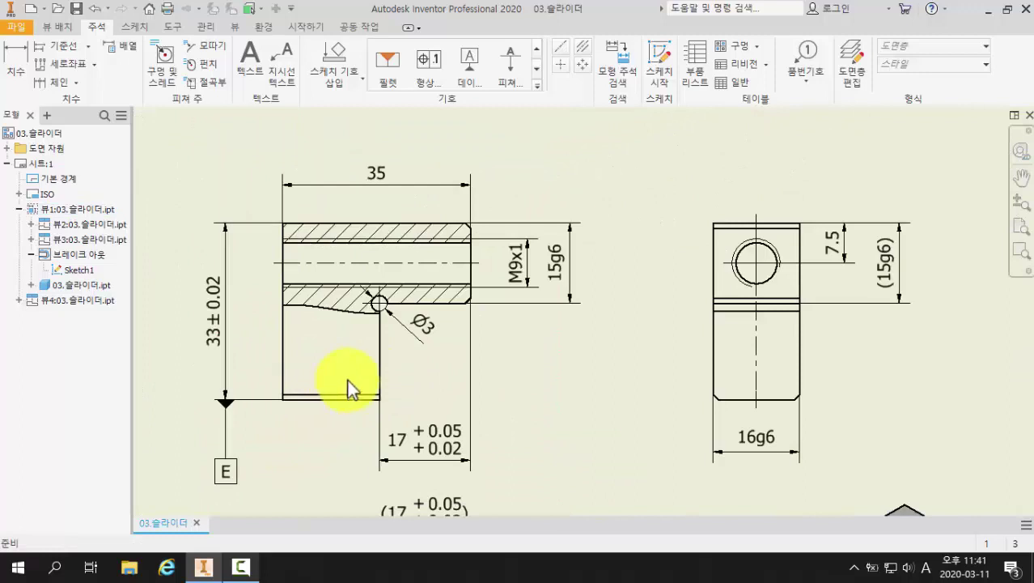
left_click(571, 249)
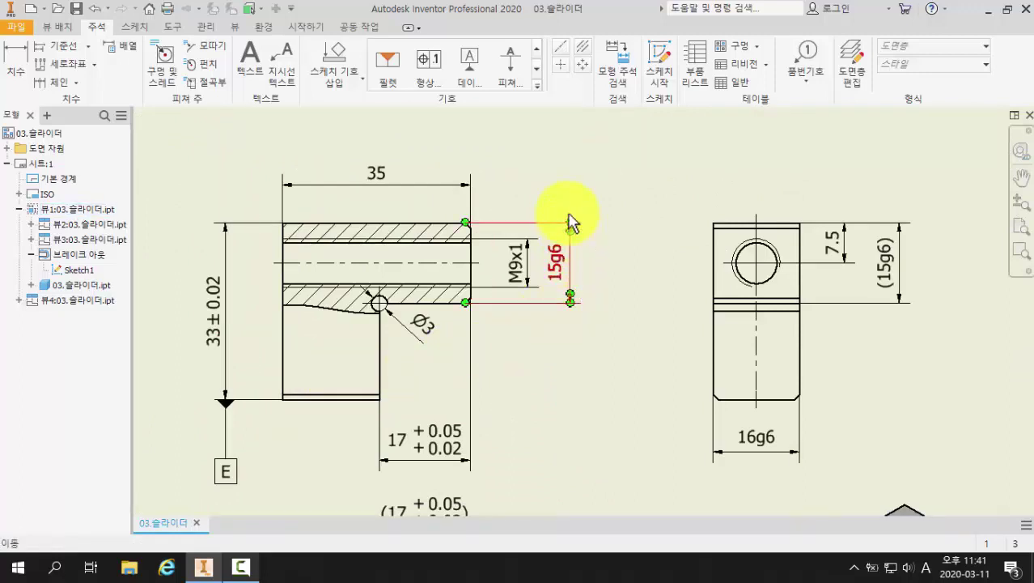
key("Escape")
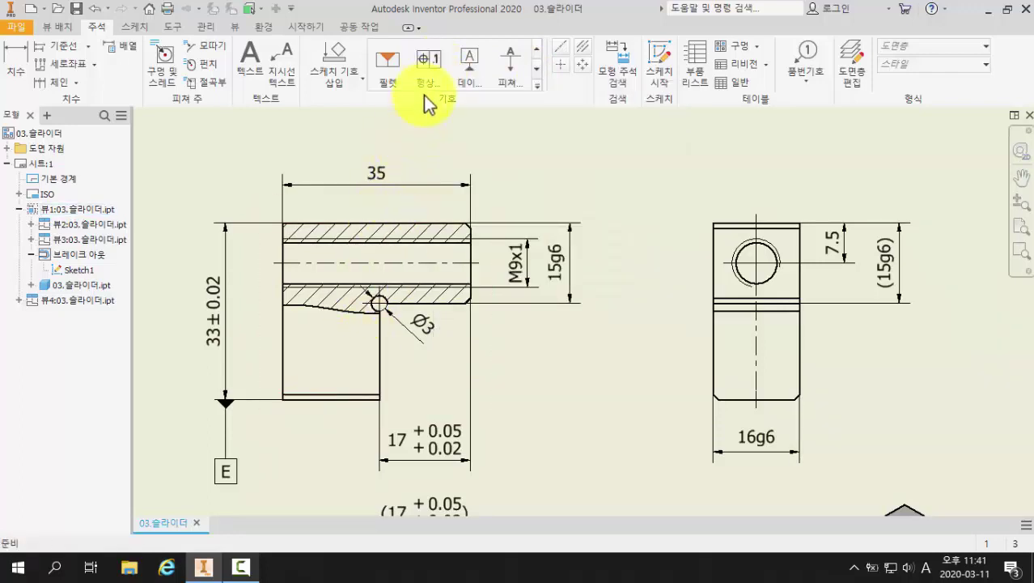
left_click(427, 70)
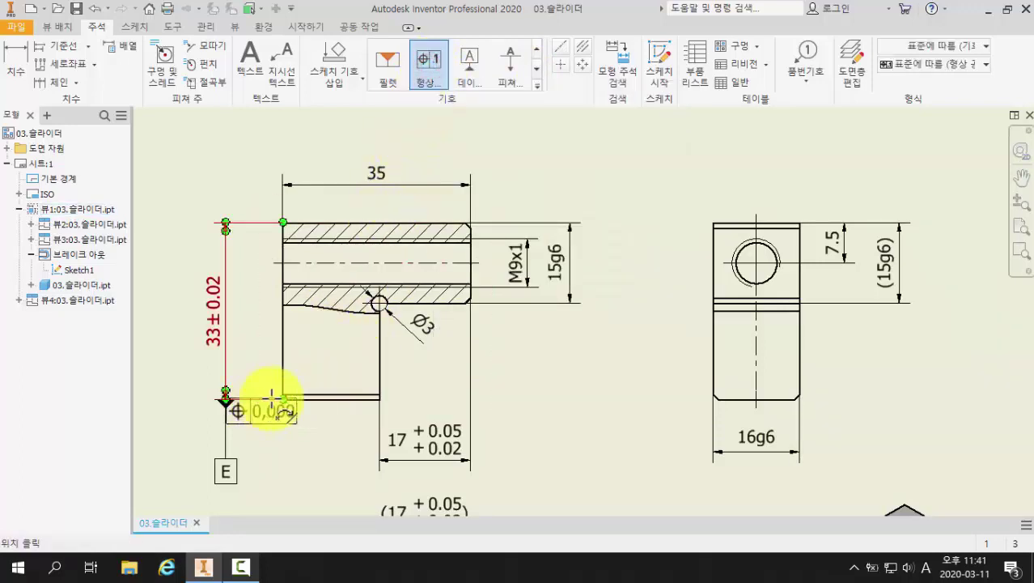
left_click(571, 221)
scroll(568, 187, "up", 3)
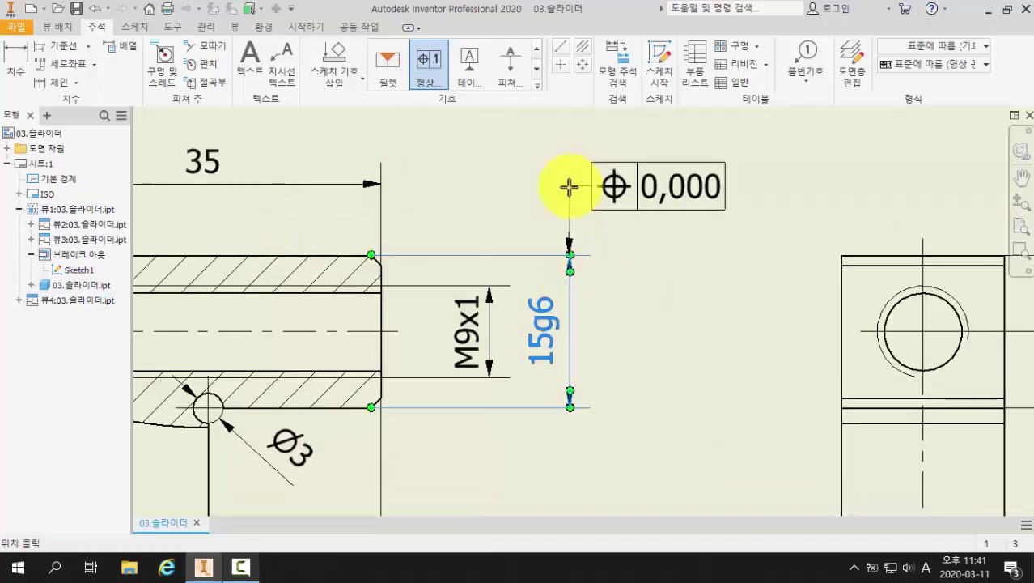
scroll(569, 204, "up", 2)
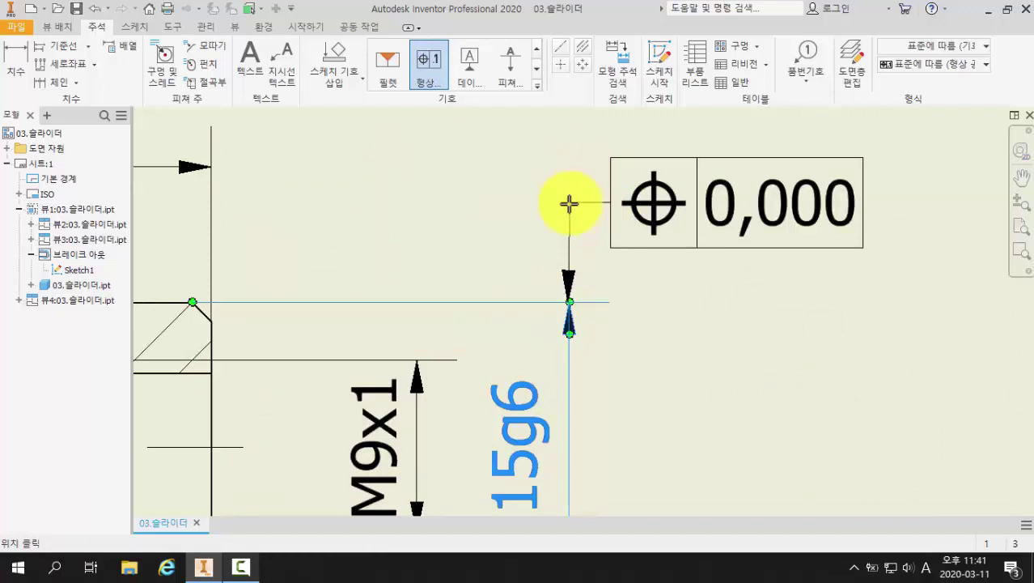
key("Escape")
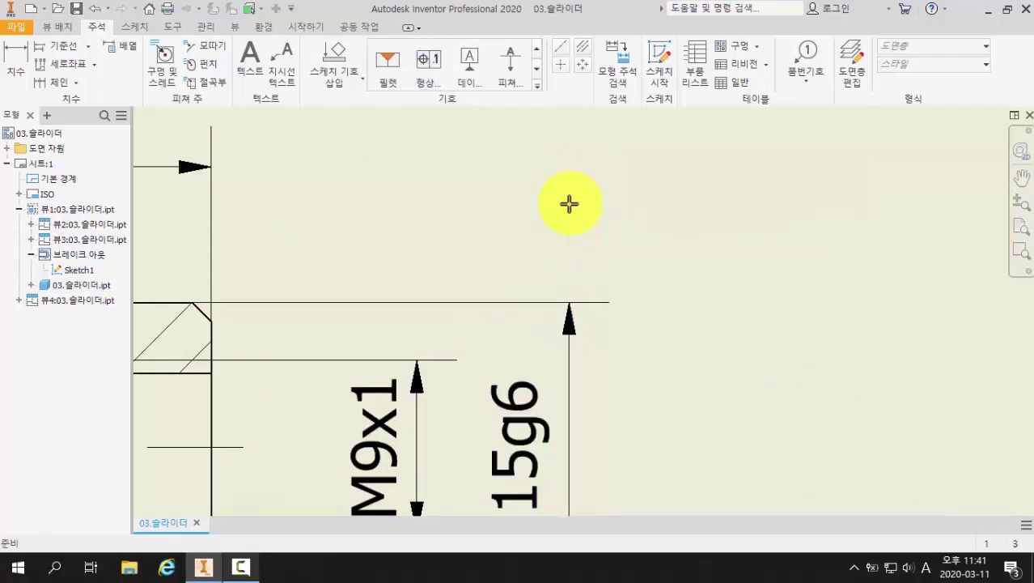
scroll(571, 206, "down", 2)
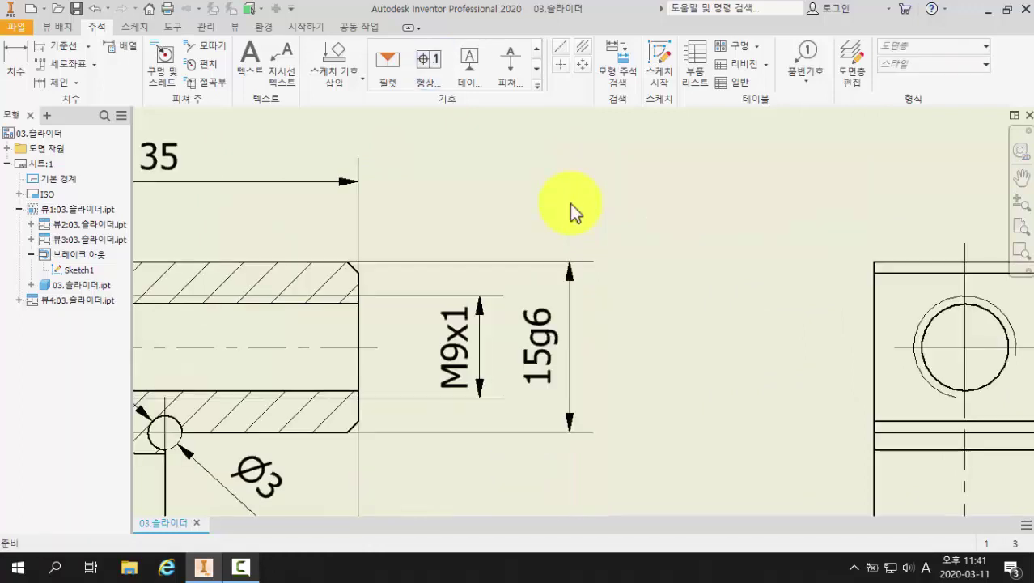
Step: Attach a geometric tolerance frame to the upper end of the front view's 15g6 dimension, with its leader running up and bending right
left_click(428, 62)
scroll(653, 224, "up", 2)
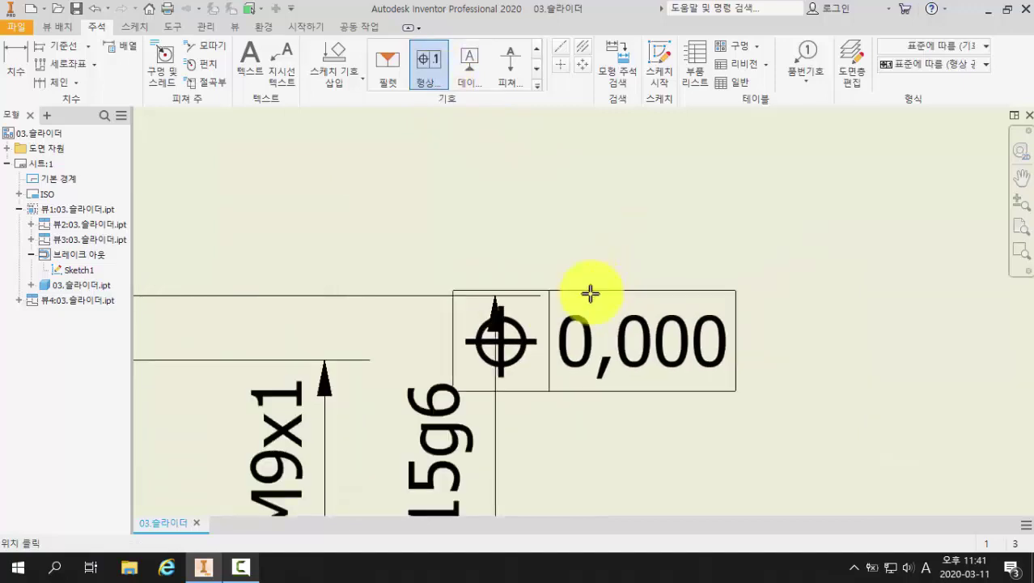
left_click(495, 292)
scroll(494, 293, "down", 2)
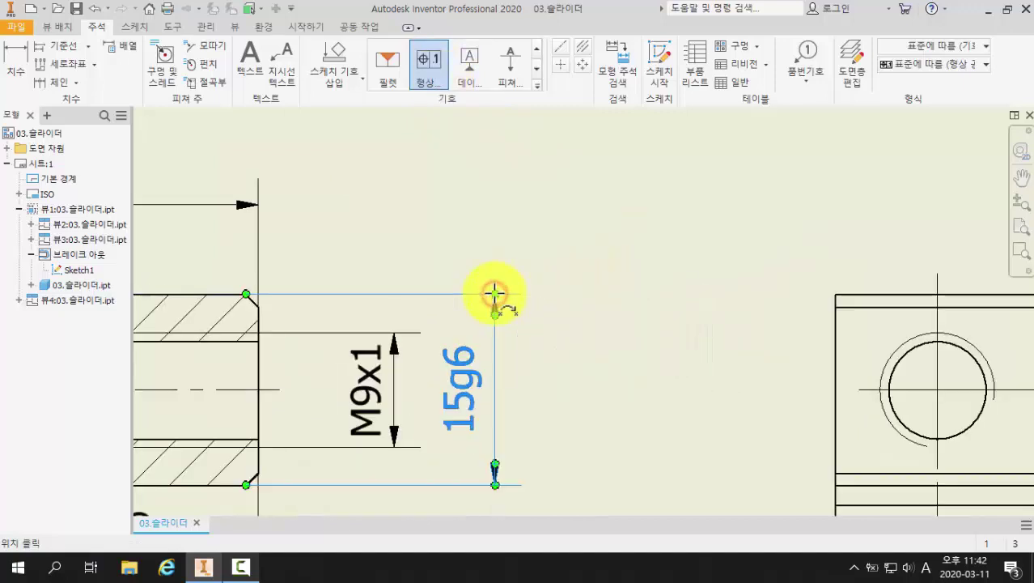
left_click(494, 162)
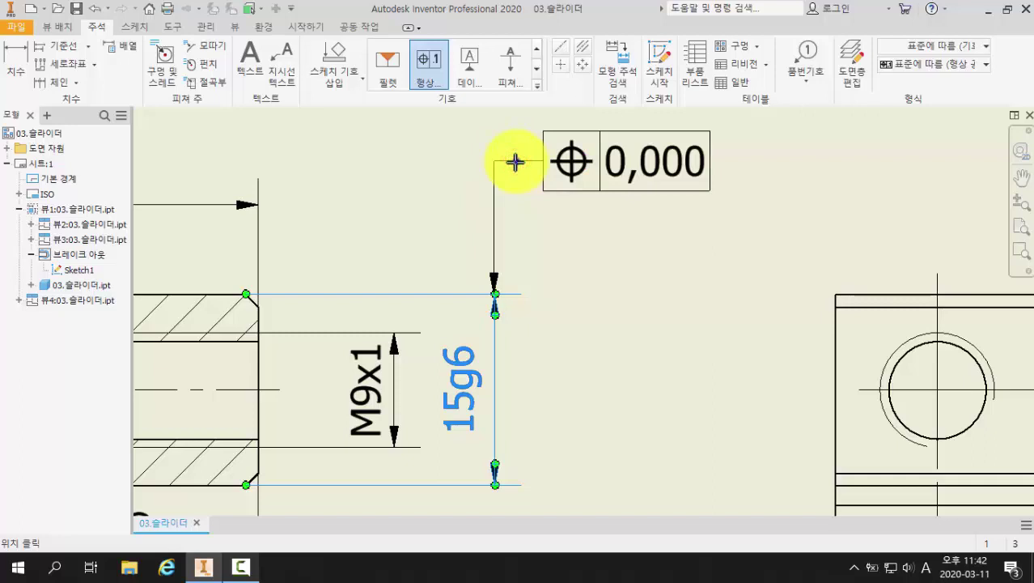
right_click(513, 162)
left_click(579, 165)
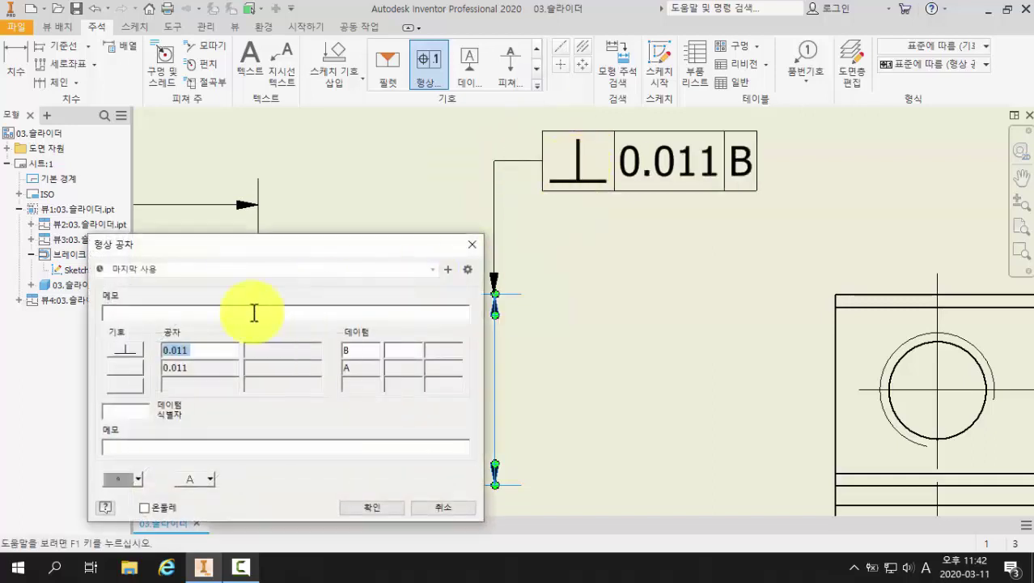
Step: Define the 15g6 dimension's tolerance frame as parallelism of 0.011 relative to datum E
left_click(134, 351)
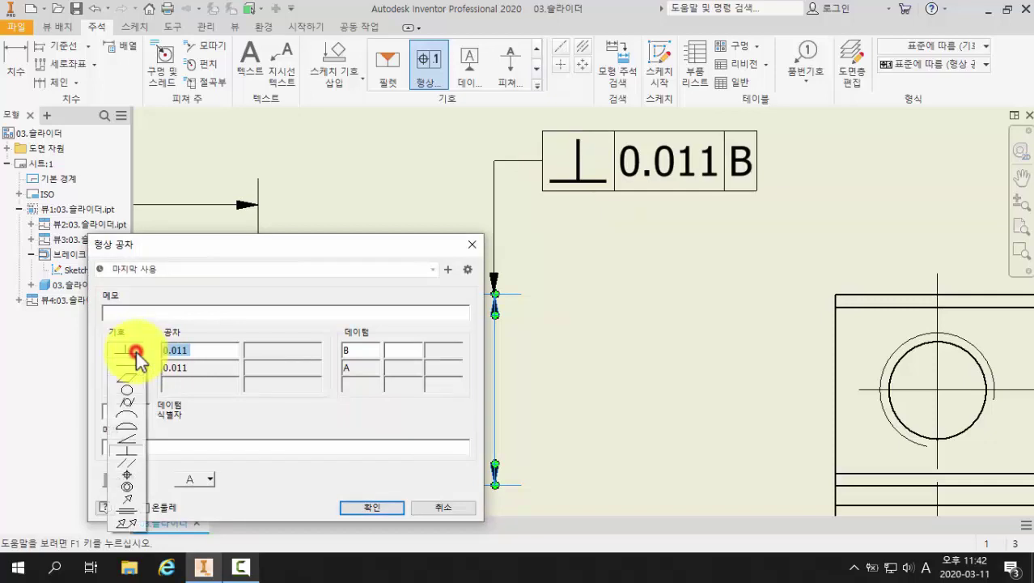
left_click(131, 467)
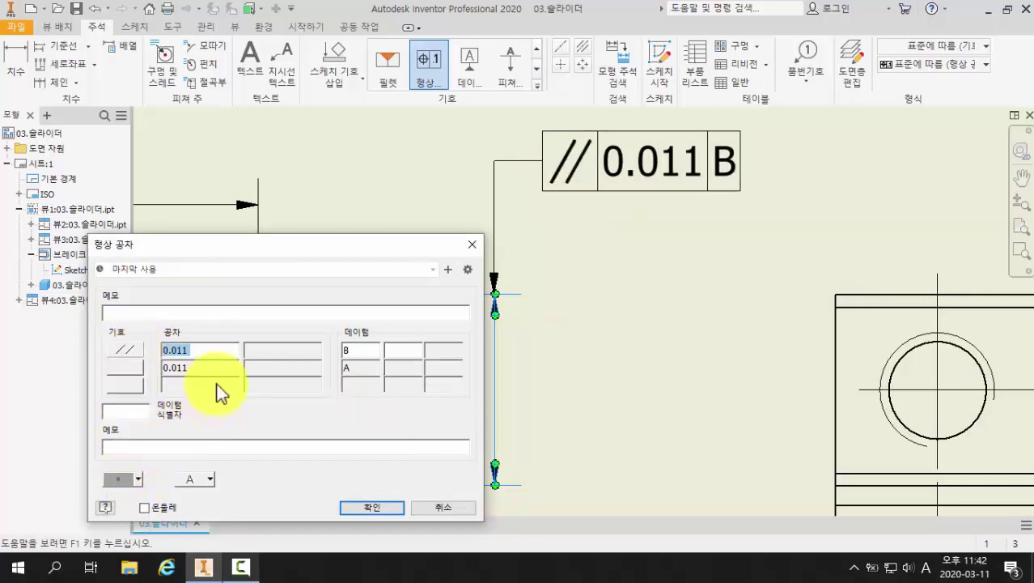
left_click(201, 352)
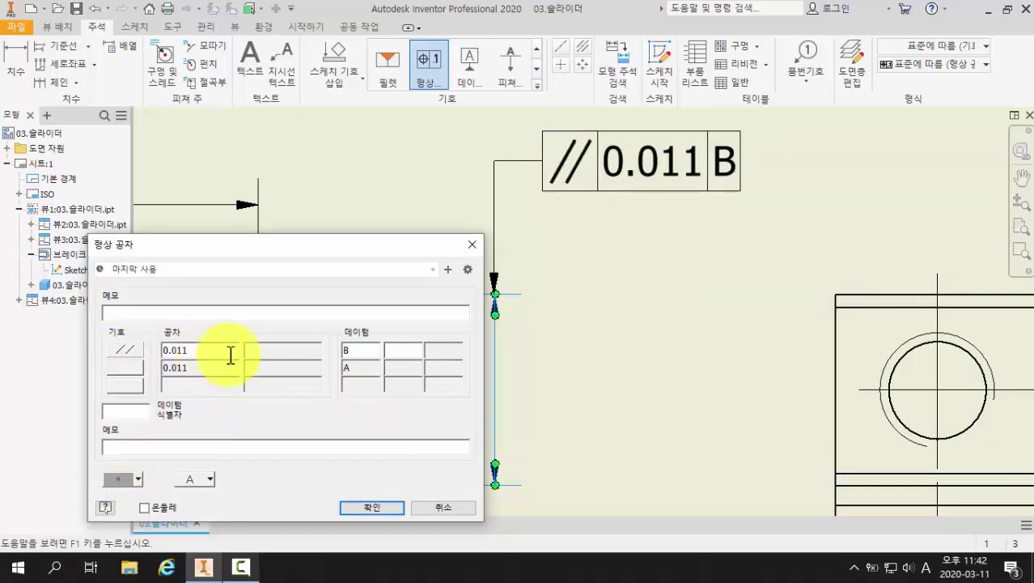
left_click(356, 350)
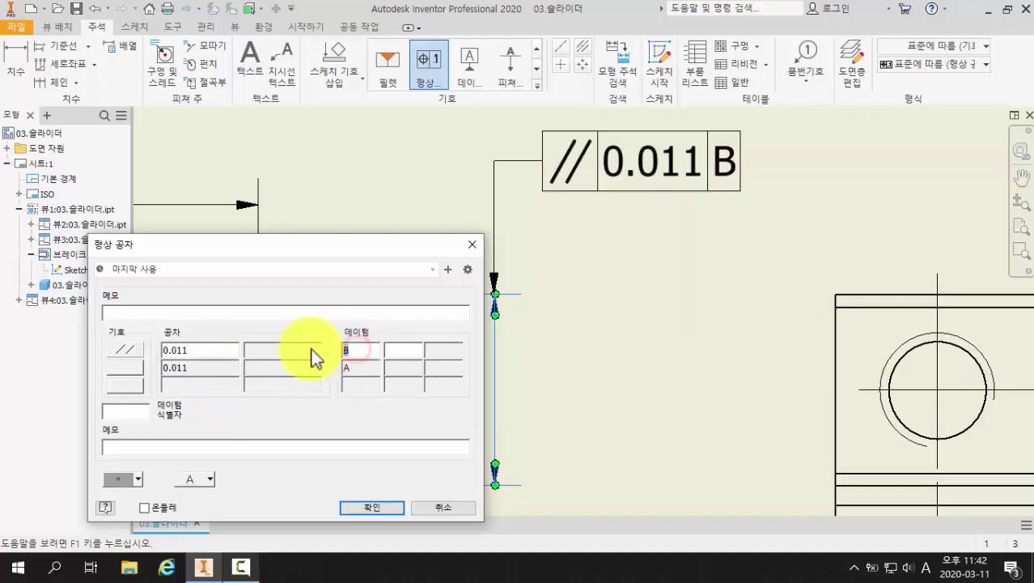
key("BackSpace")
type("E")
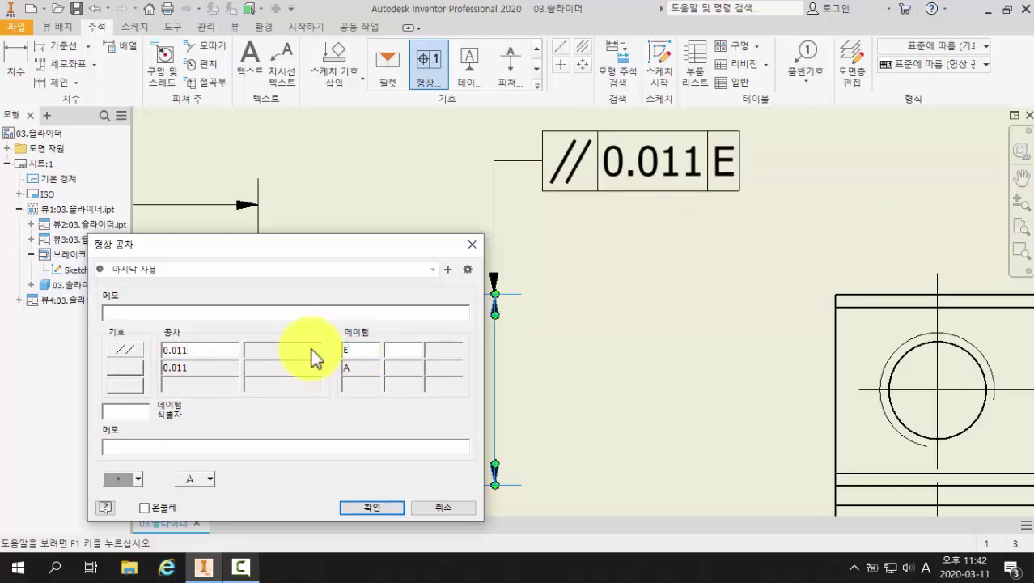
left_click(360, 507)
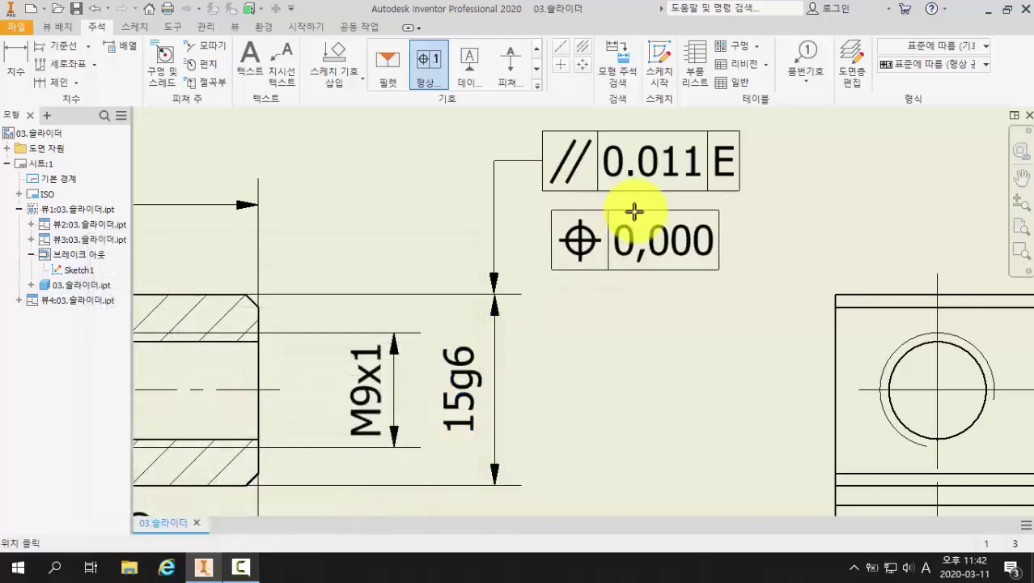
Step: Attach a geometric tolerance frame to the right end of the front view's 17 +0.05/+0.02 dimension, with a horizontal leader running right
scroll(627, 316, "down", 3)
middle_click_drag(623, 320, 658, 162)
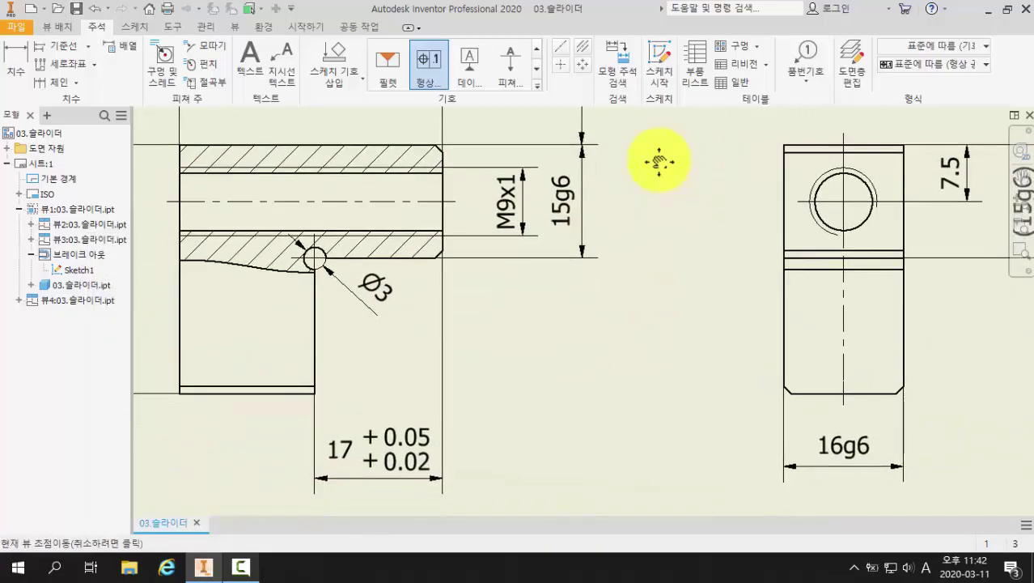
middle_click_drag(635, 300, 649, 250)
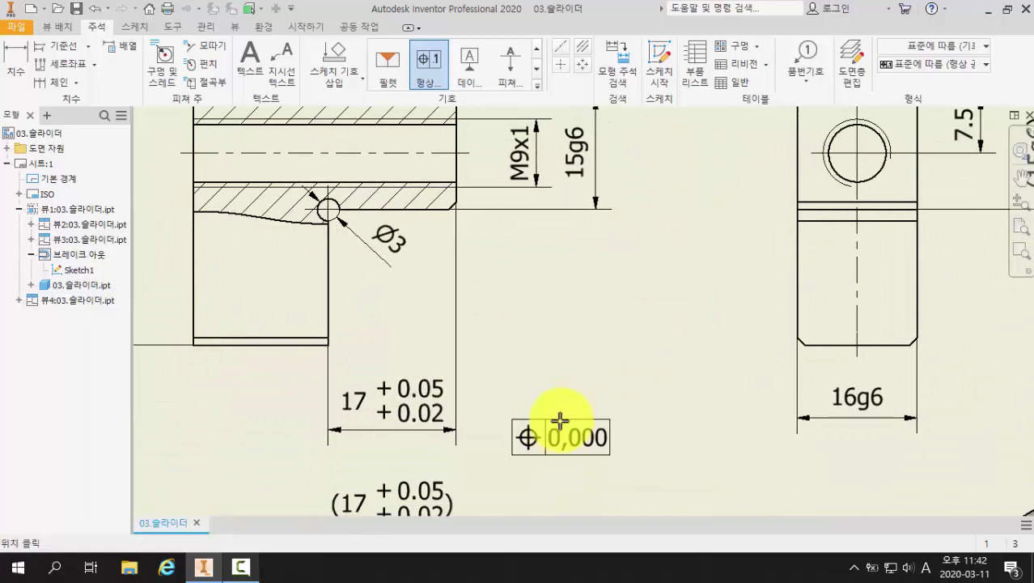
mouse_move(547, 418)
middle_mouse_down()
mouse_move(669, 369)
mouse_move(723, 304)
middle_mouse_up()
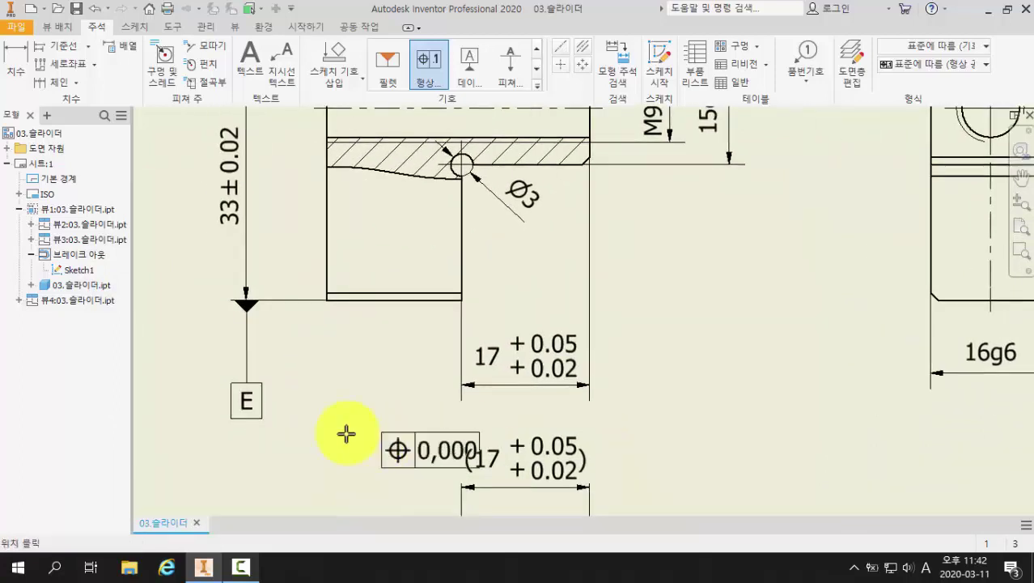
middle_click_drag(639, 404, 605, 417)
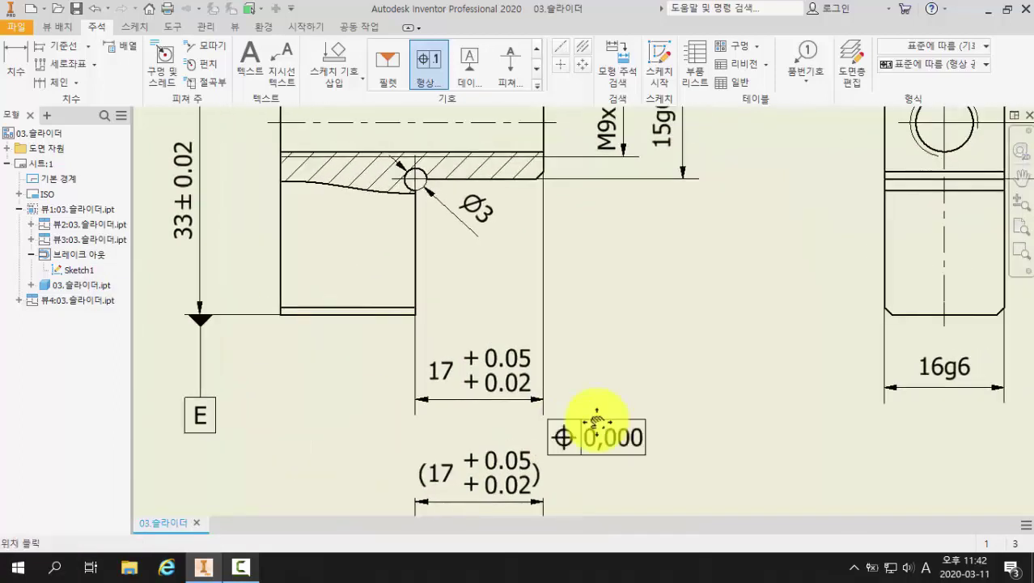
scroll(570, 405, "up", 2)
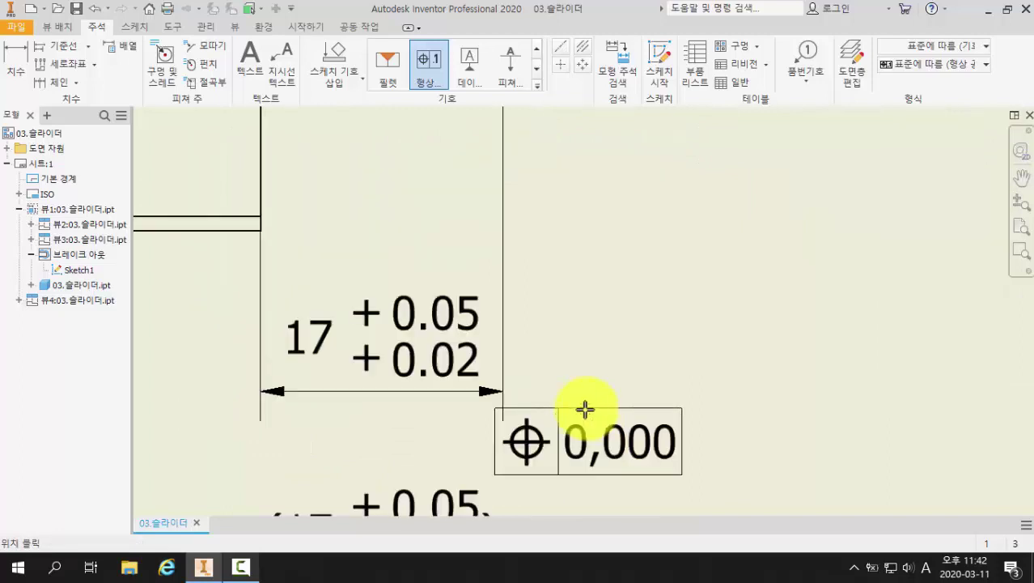
left_click(503, 391)
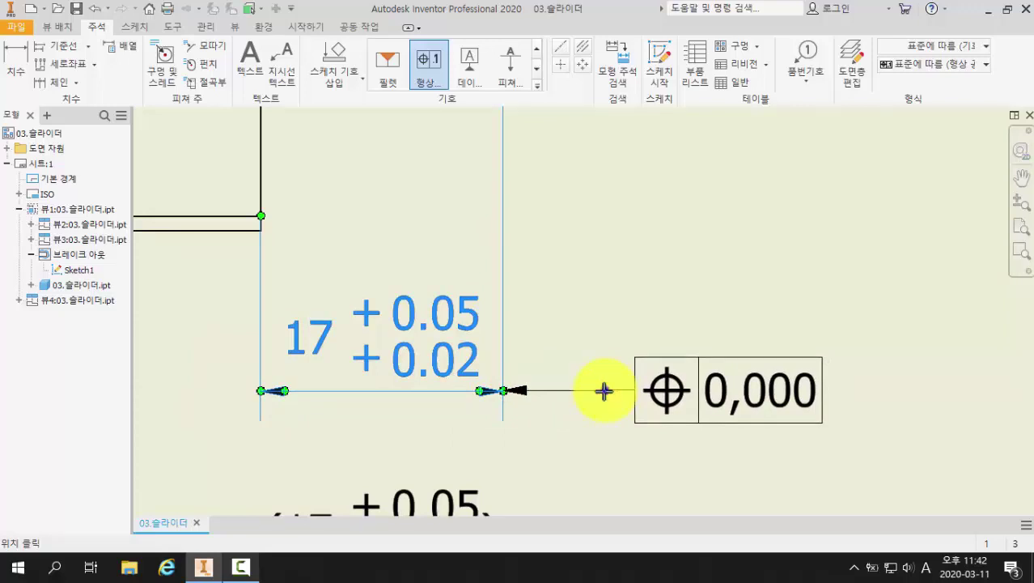
right_click(605, 391)
left_click(656, 394)
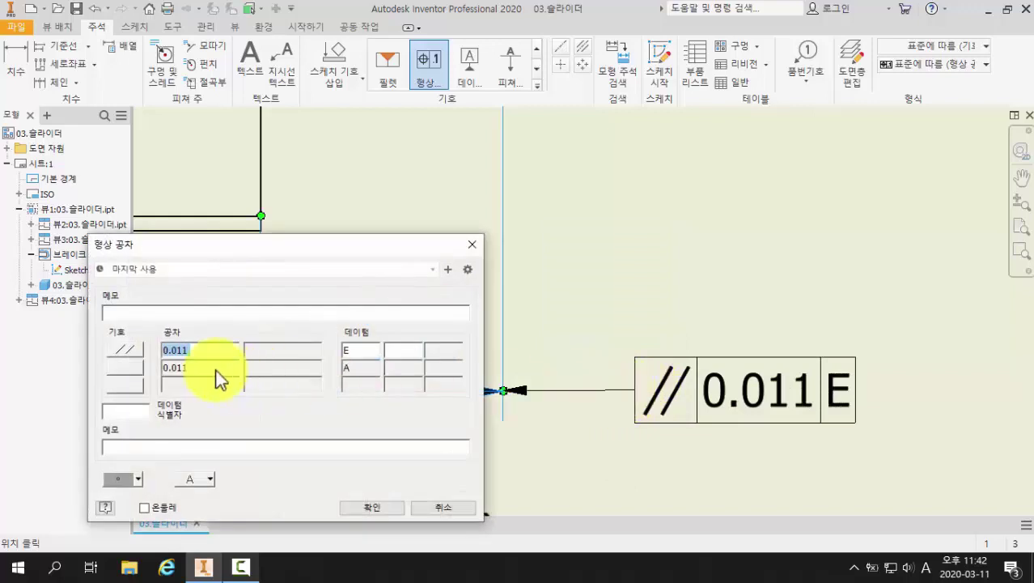
Step: Define the 17 dimension's tolerance frame as perpendicularity of 0.013 relative to datum E
left_click(129, 351)
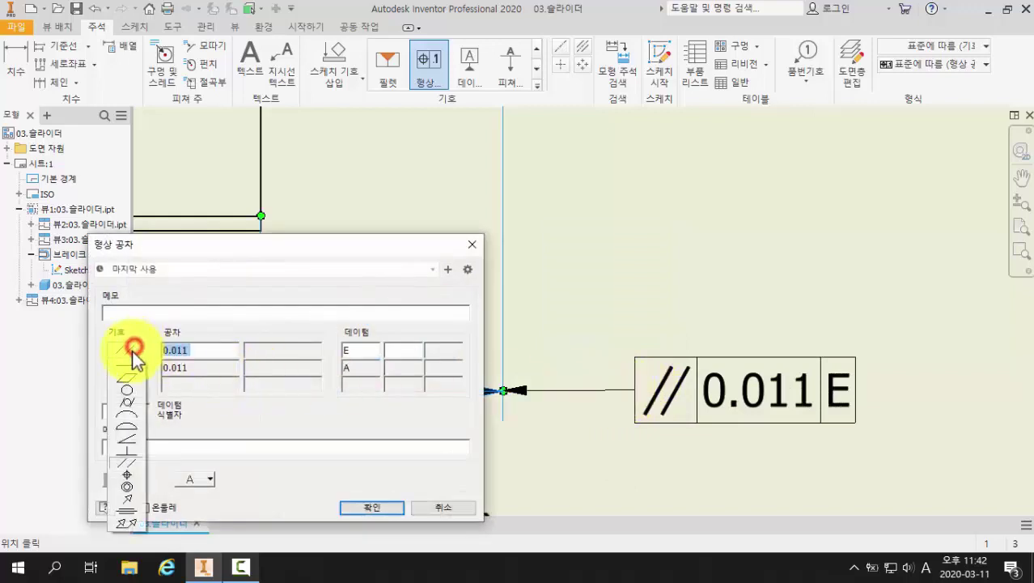
left_click(127, 445)
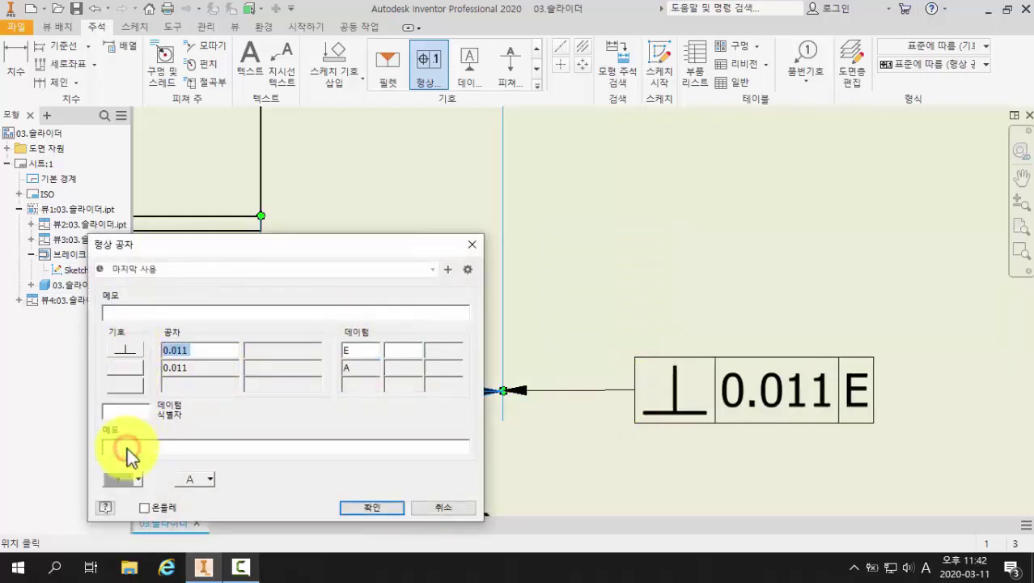
left_click(208, 350)
key("BackSpace")
key("BackSpace")
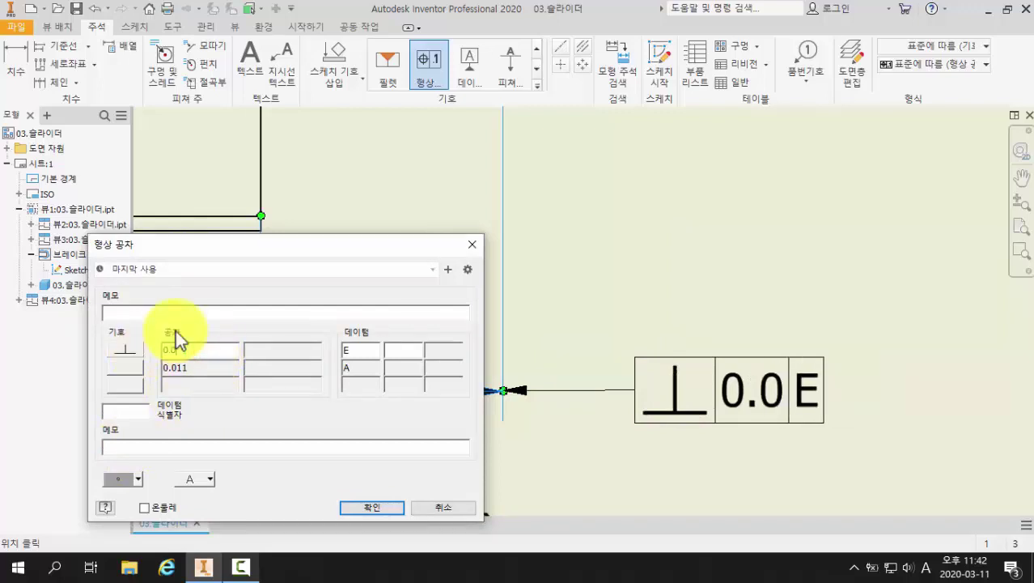
type("13")
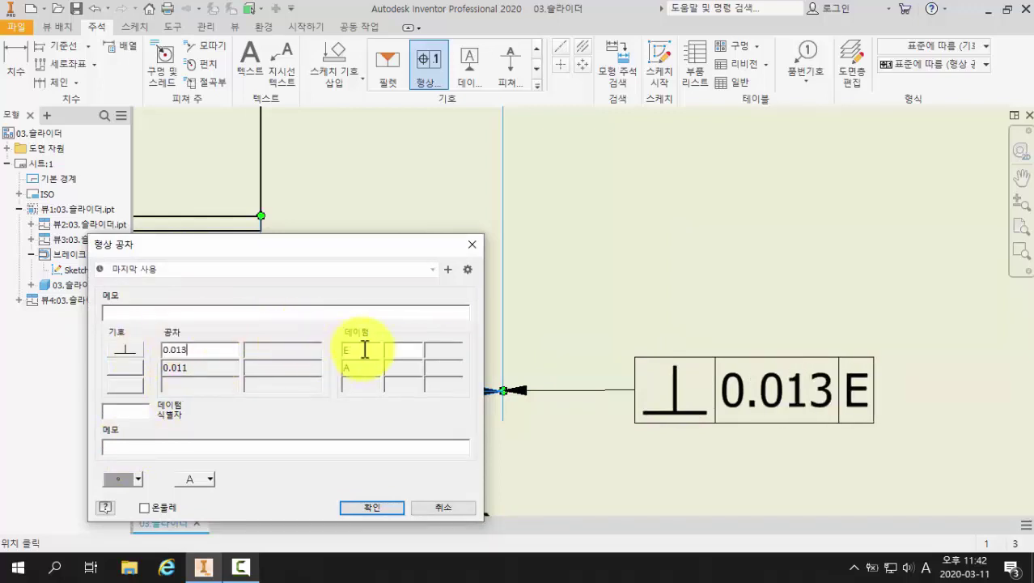
left_click(358, 351)
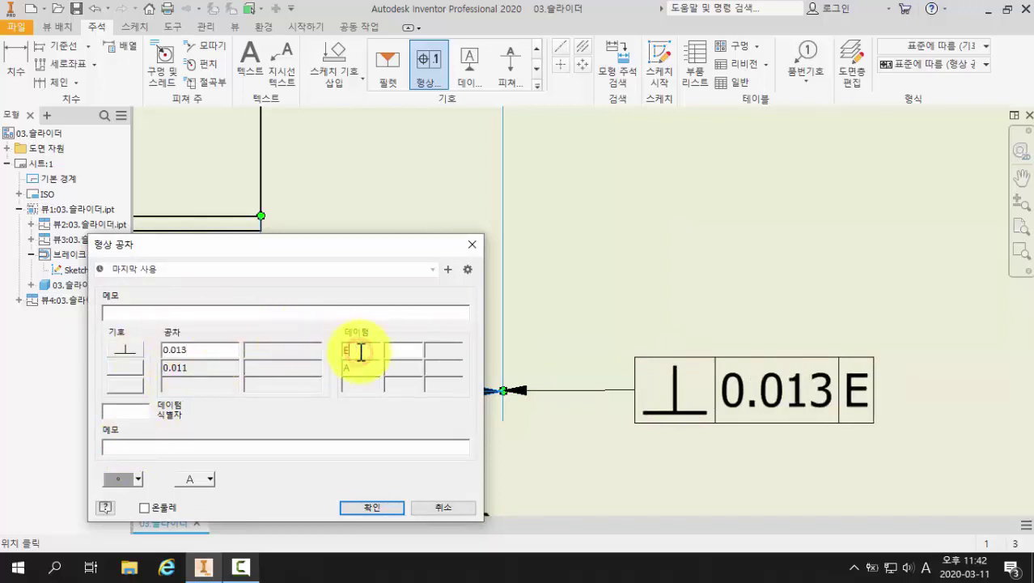
left_click(372, 511)
Step: Attach a geometric tolerance frame to the upper end of the side view's (15g6) reference dimension, with its leader running up and bending left
scroll(439, 423, "down", 4)
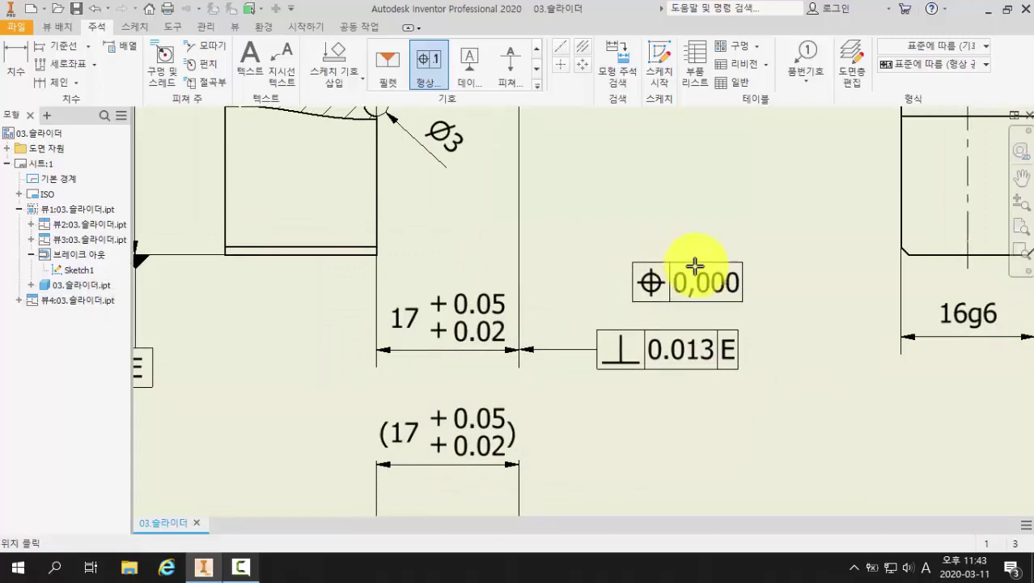
scroll(698, 268, "down", 3)
left_click(571, 326)
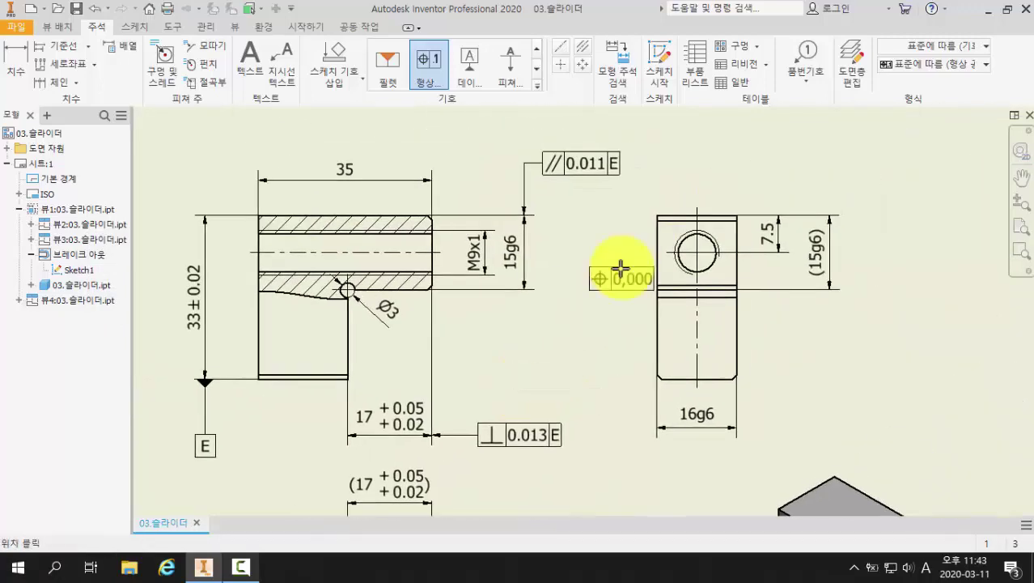
middle_click_drag(621, 268, 520, 341)
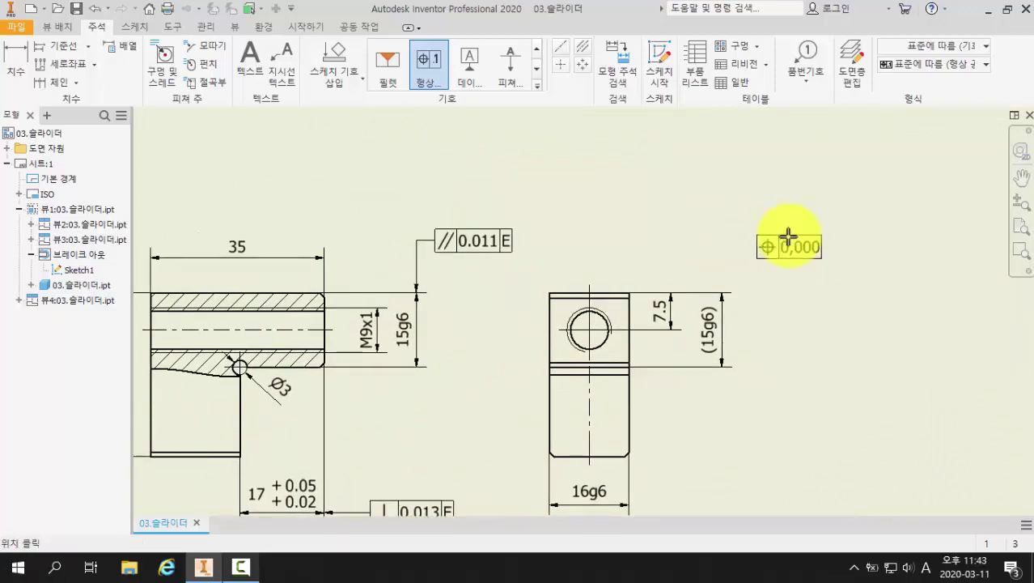
scroll(786, 242, "up", 3)
scroll(785, 251, "down", 3)
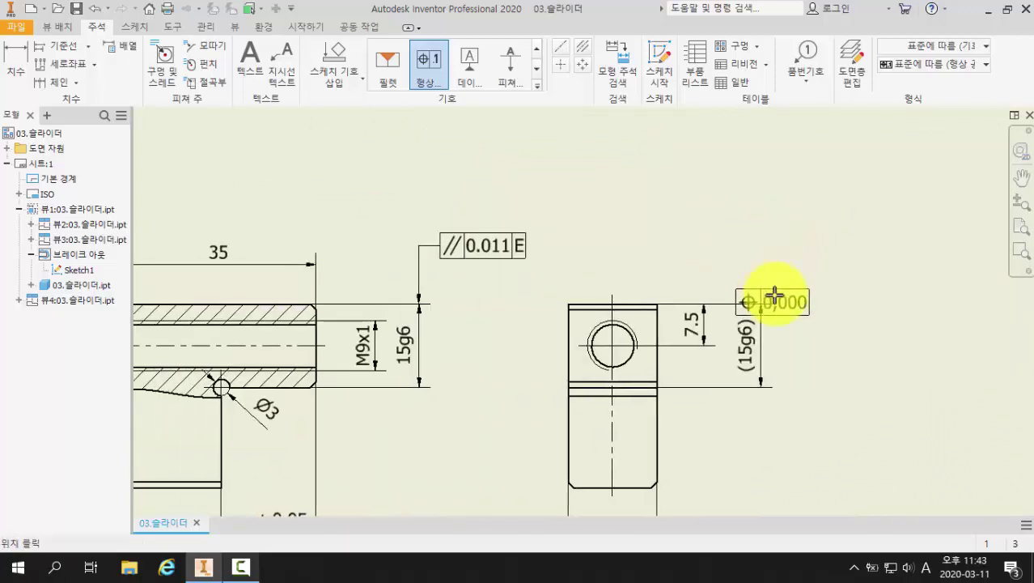
scroll(776, 298, "up", 3)
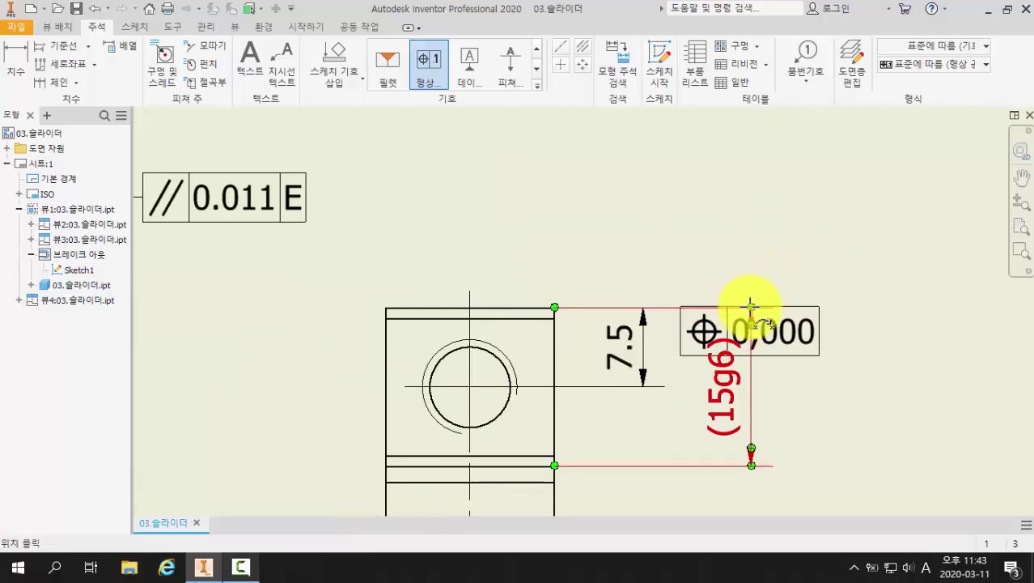
left_click(751, 307)
left_click(750, 218)
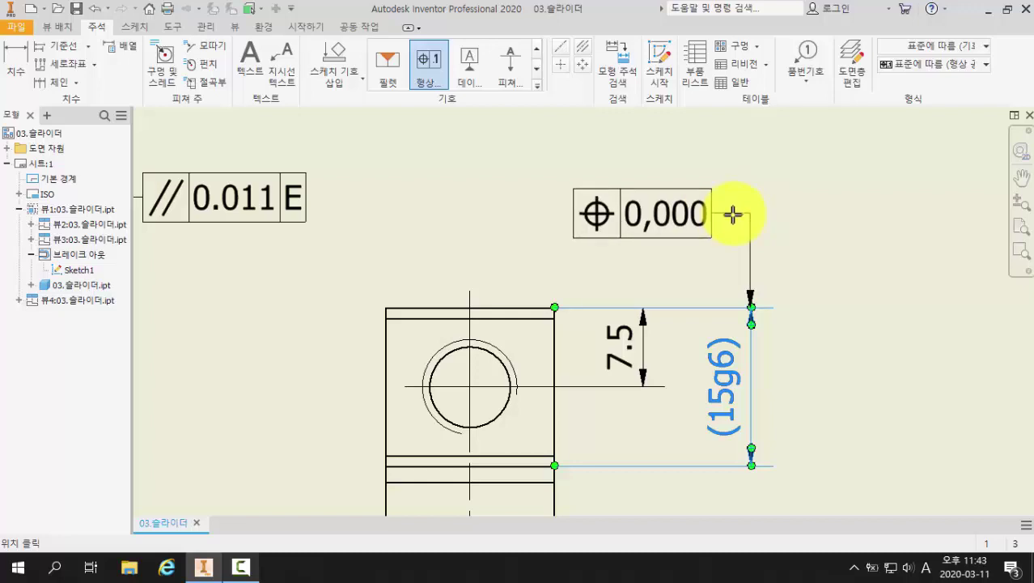
left_click(732, 214)
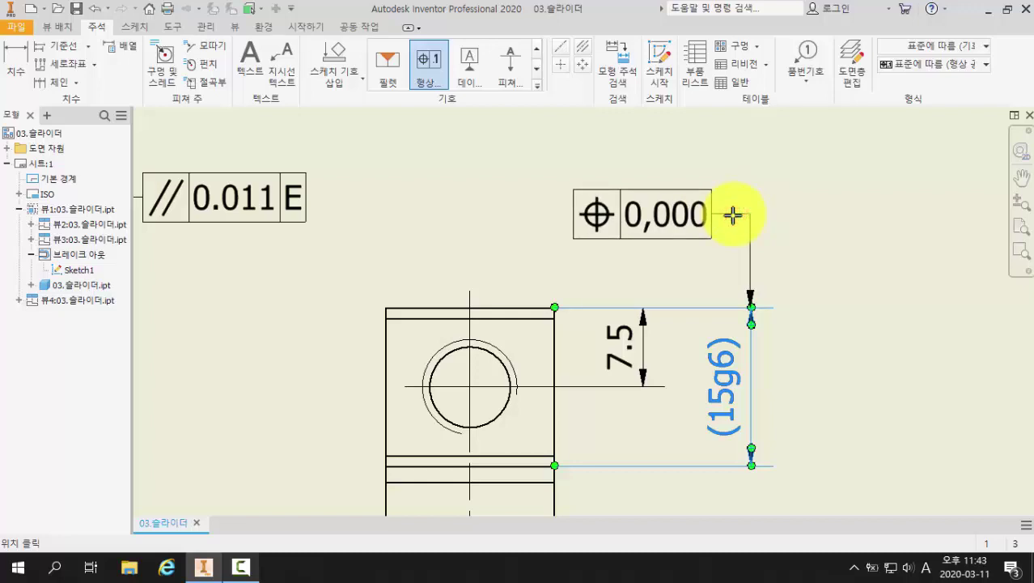
right_click(732, 213)
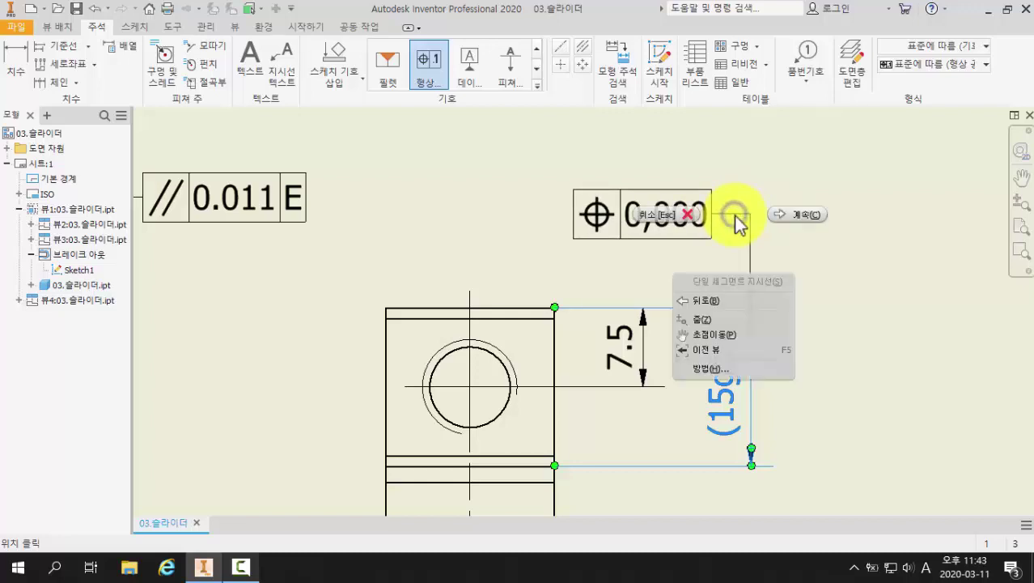
left_click(789, 212)
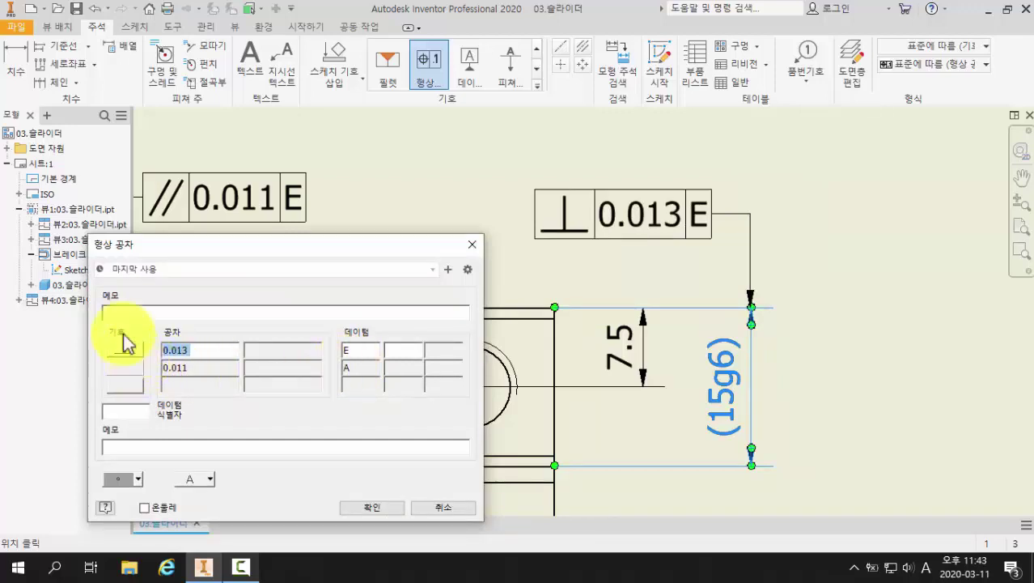
Step: Clear the leftover second row of the tolerance frame by giving it a temporary circular runout symbol, deleting its tolerance and datum, and removing the symbol
left_click(126, 366)
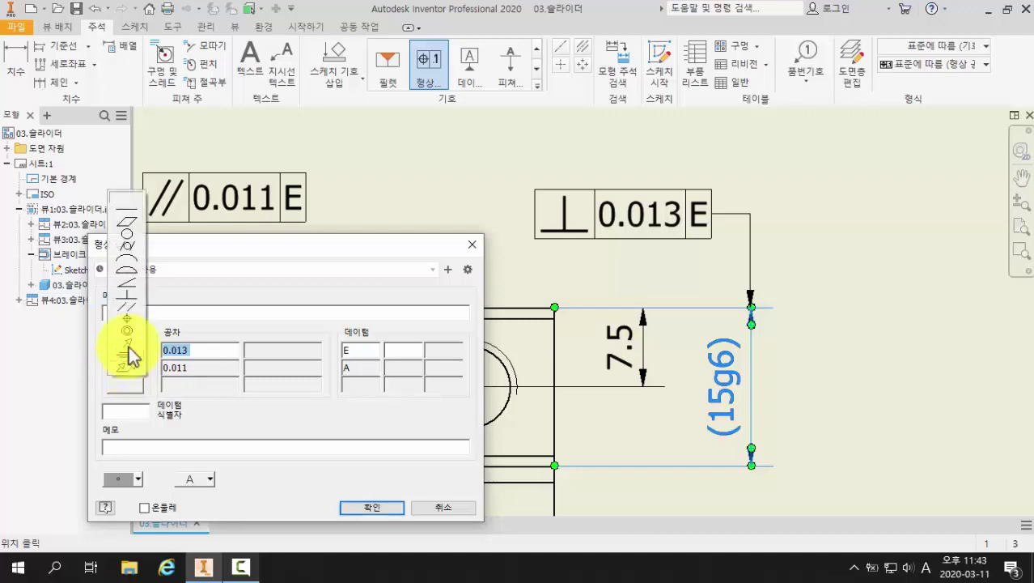
left_click(128, 346)
double_click(195, 367)
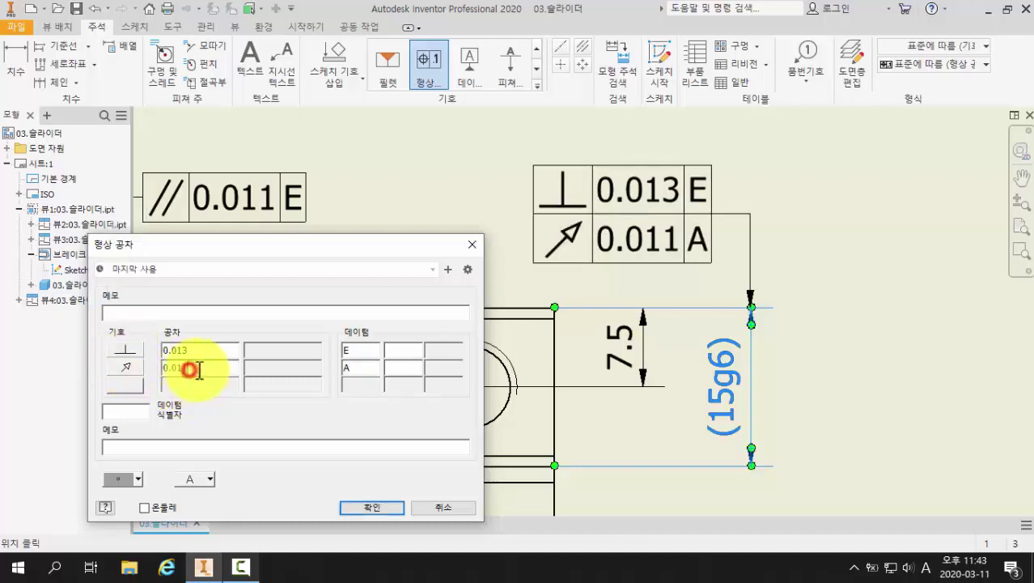
key("Delete")
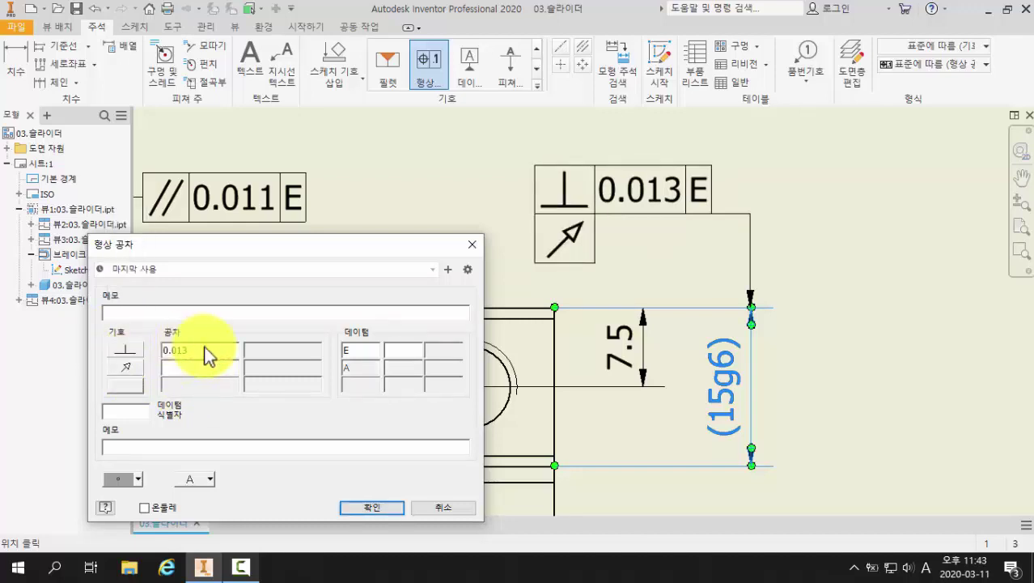
double_click(355, 369)
key("Delete")
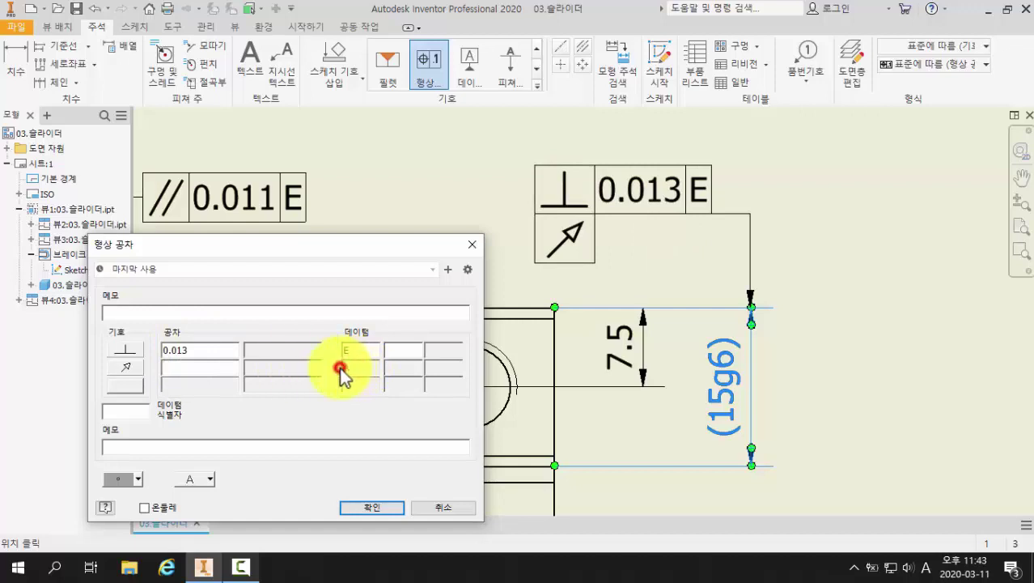
left_click(189, 370)
type("0.011")
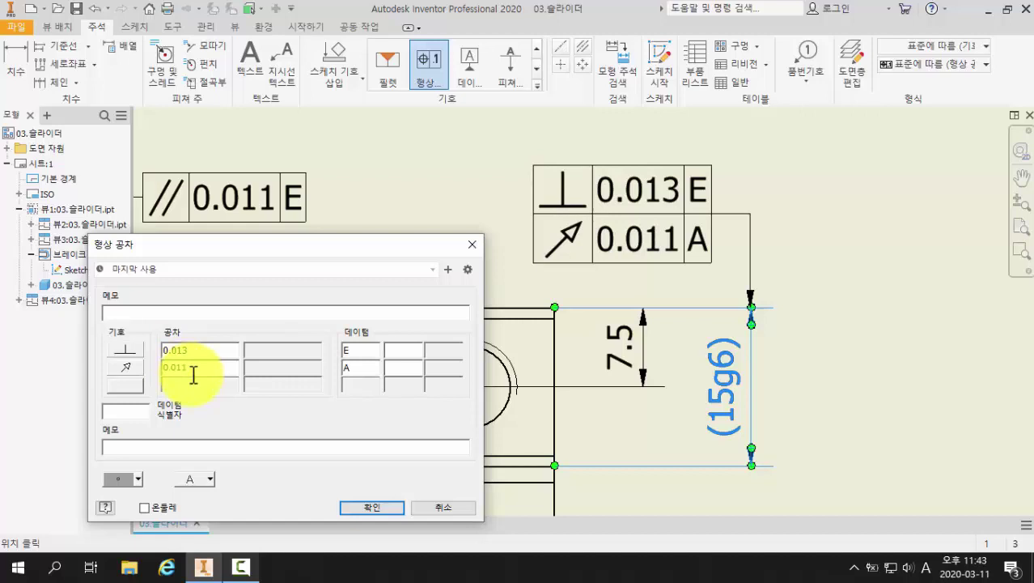
double_click(350, 369)
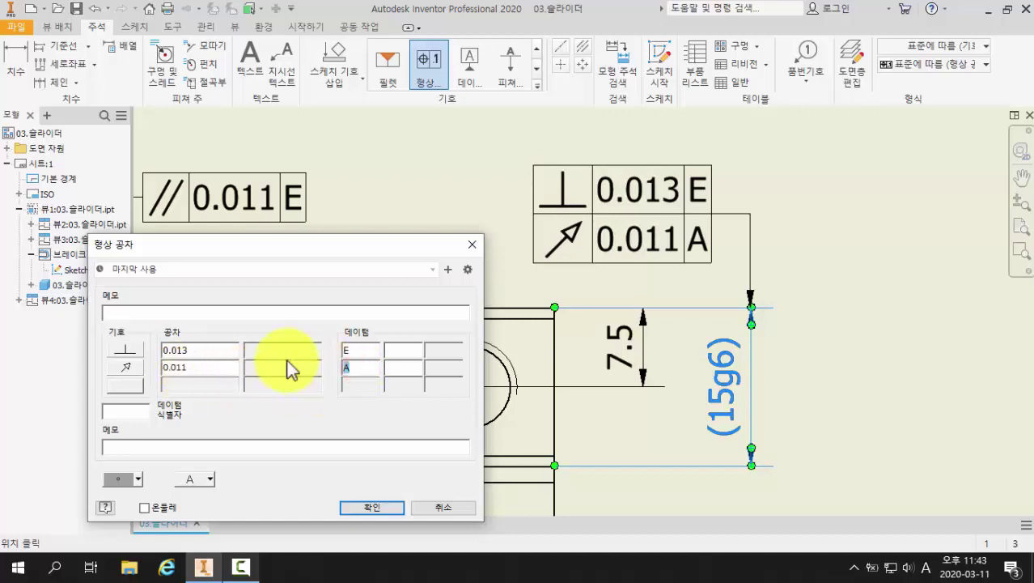
key("Delete")
left_click_drag(202, 369, 138, 372)
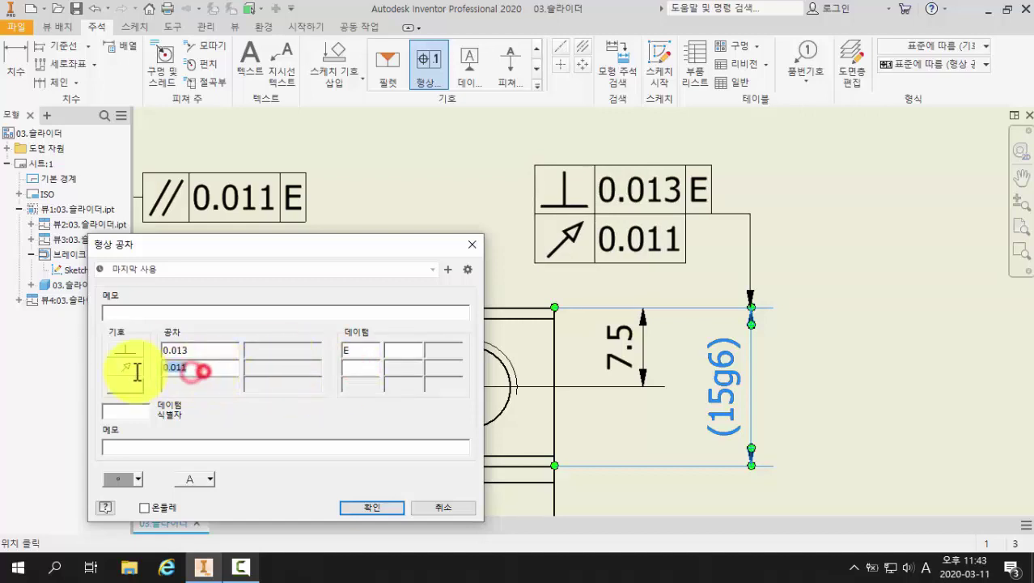
key("Delete")
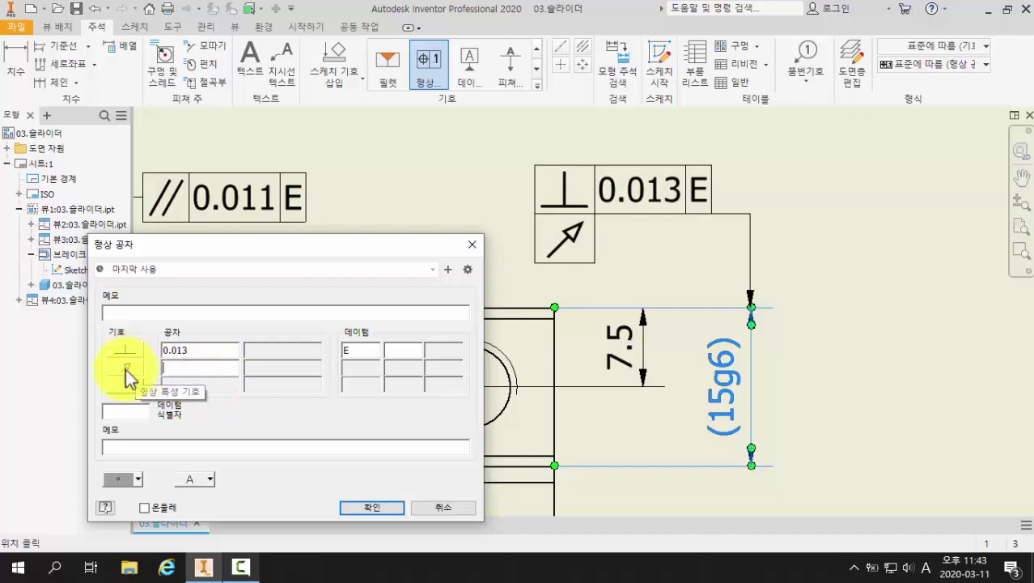
left_click(127, 372)
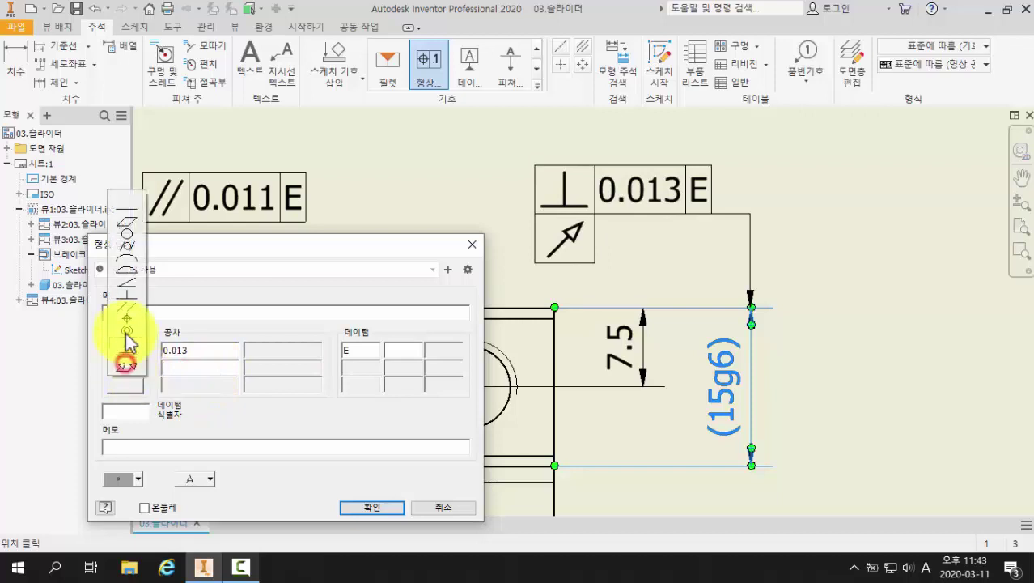
left_click(127, 209)
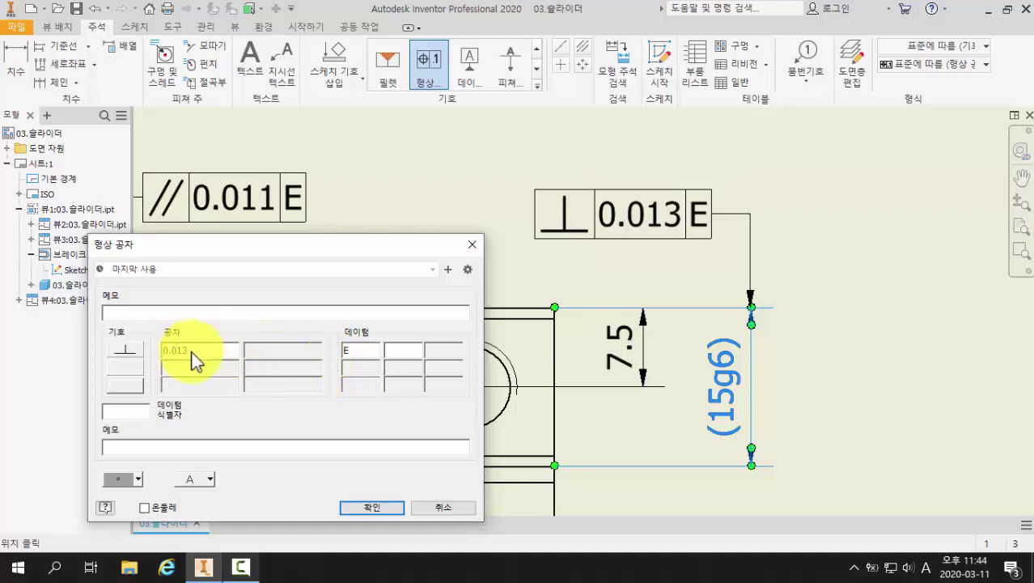
Step: Define the (15g6) dimension's tolerance frame as parallelism of 0.011 relative to datum E
left_click(131, 356)
left_click(125, 465)
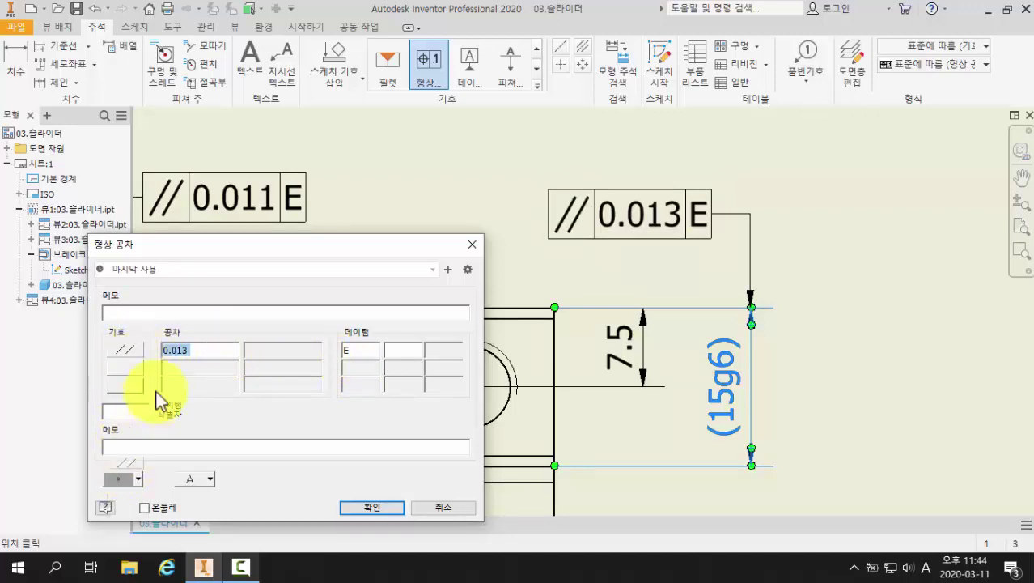
type("0.011")
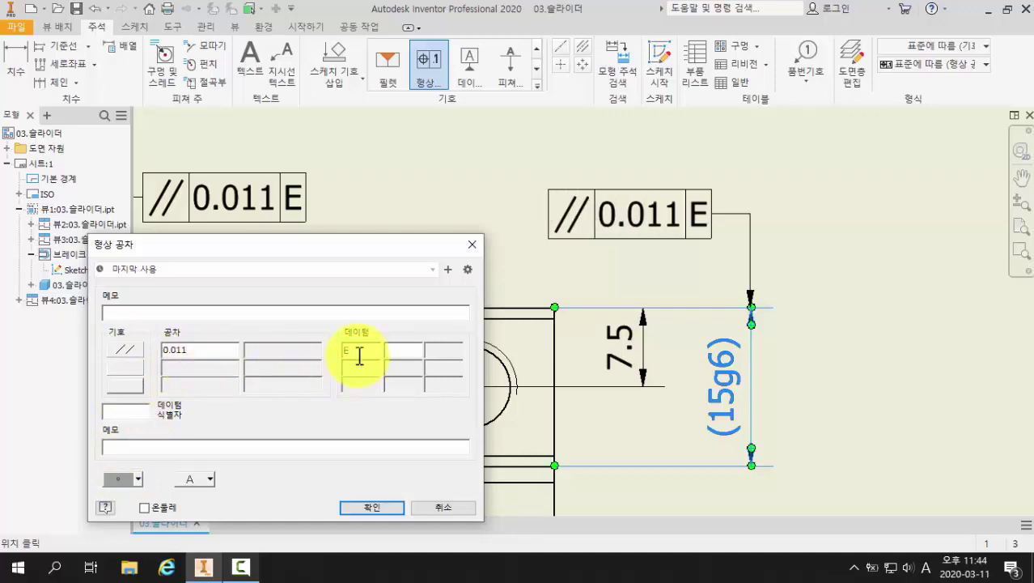
left_click(361, 507)
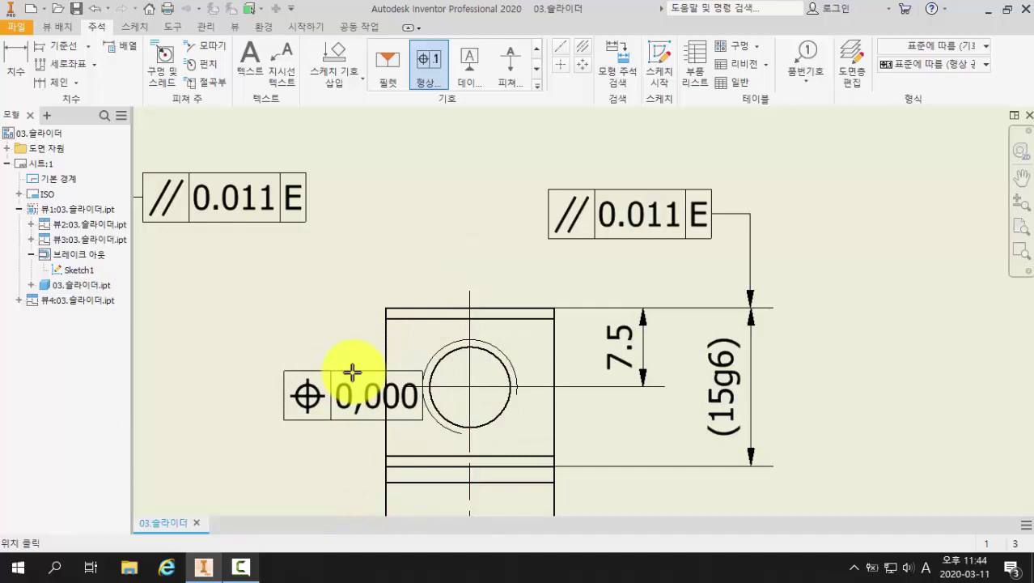
Step: Attach a geometric tolerance frame to the right end of the side view's 16g6 dimension, with a horizontal leader running right
scroll(352, 373, "up", 3)
middle_click_drag(347, 369, 350, 298)
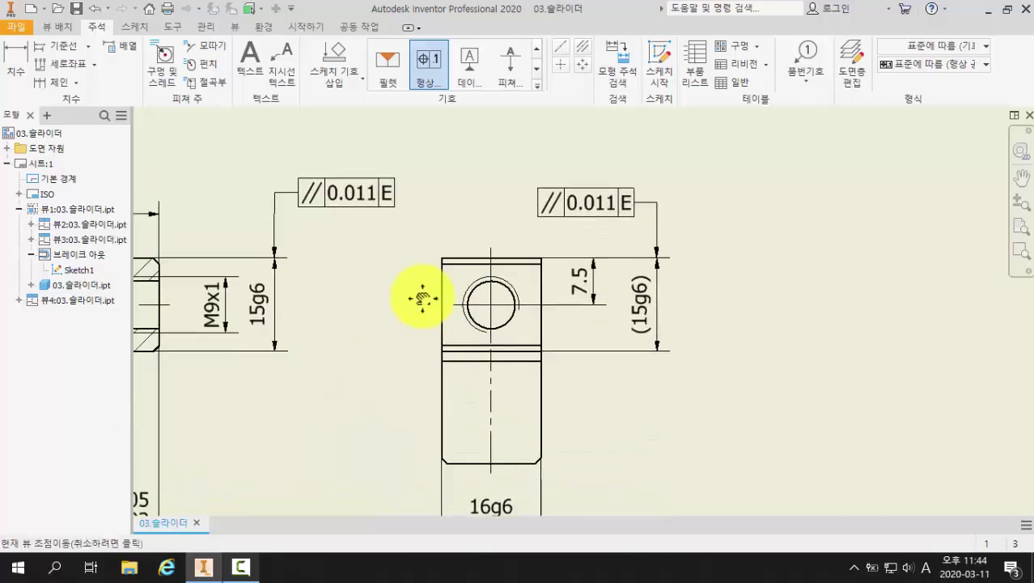
middle_click_drag(336, 364, 356, 343)
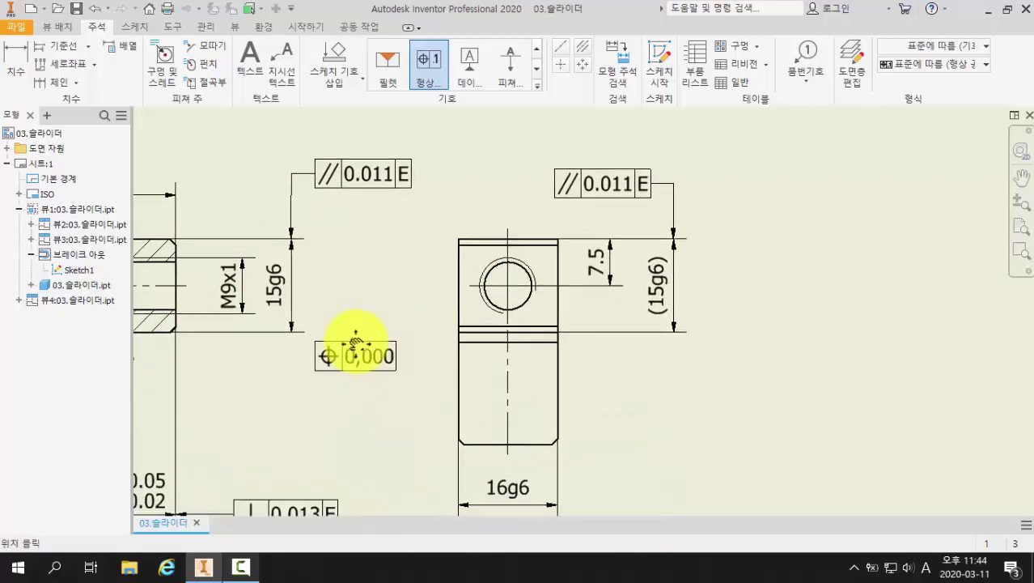
middle_click_drag(651, 423, 727, 227)
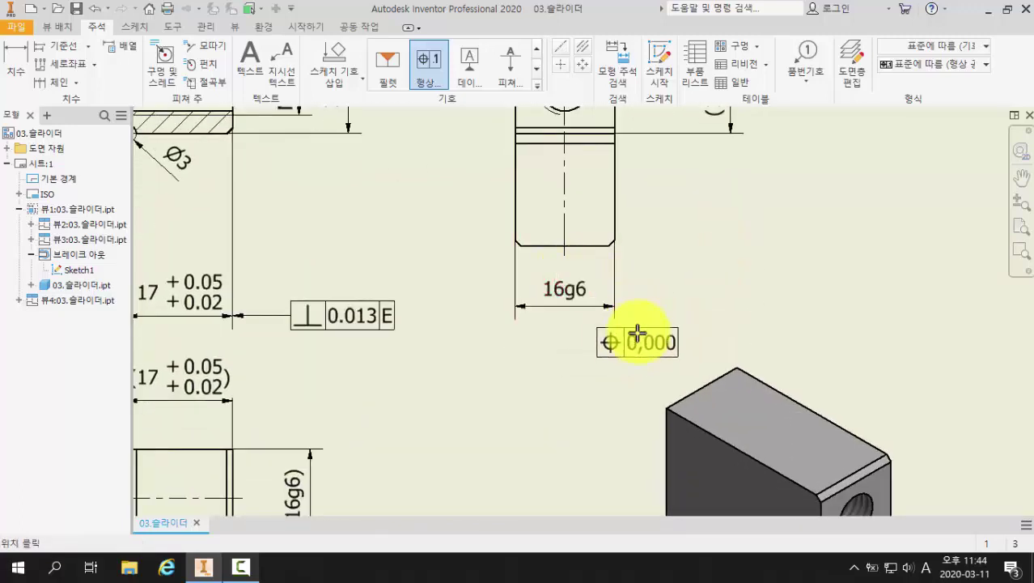
scroll(633, 326, "down", 2)
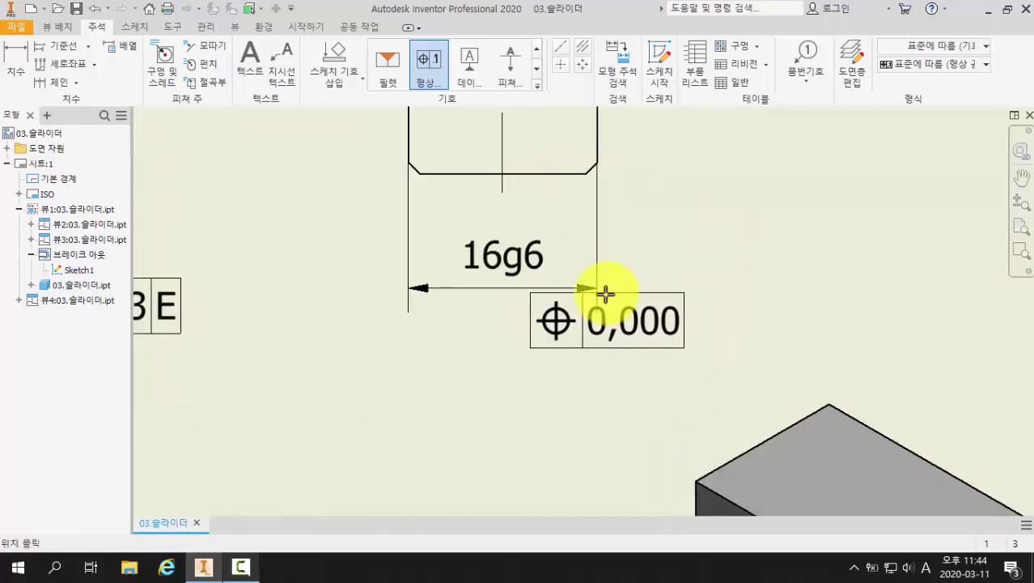
left_click(597, 288)
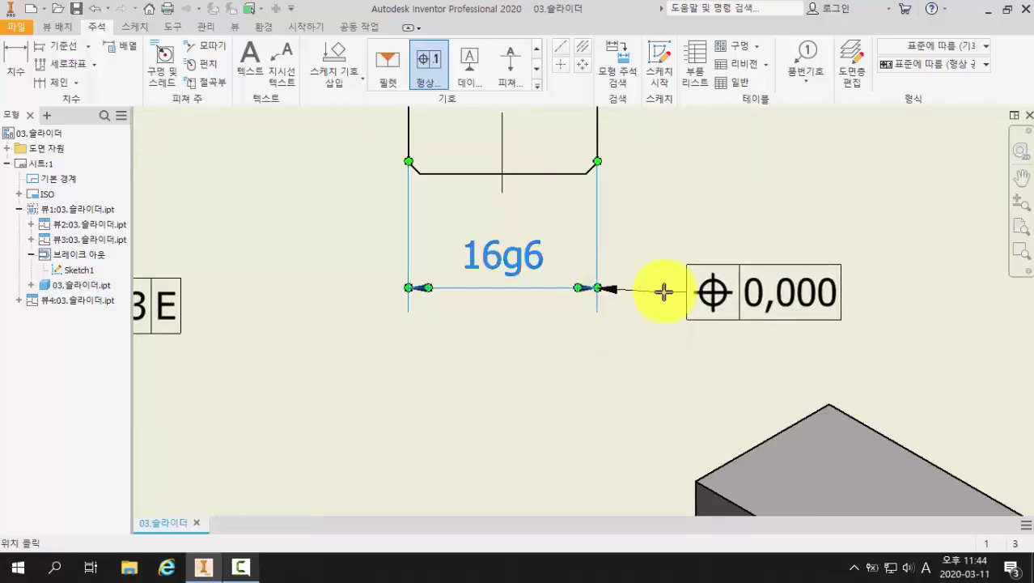
left_click(666, 288)
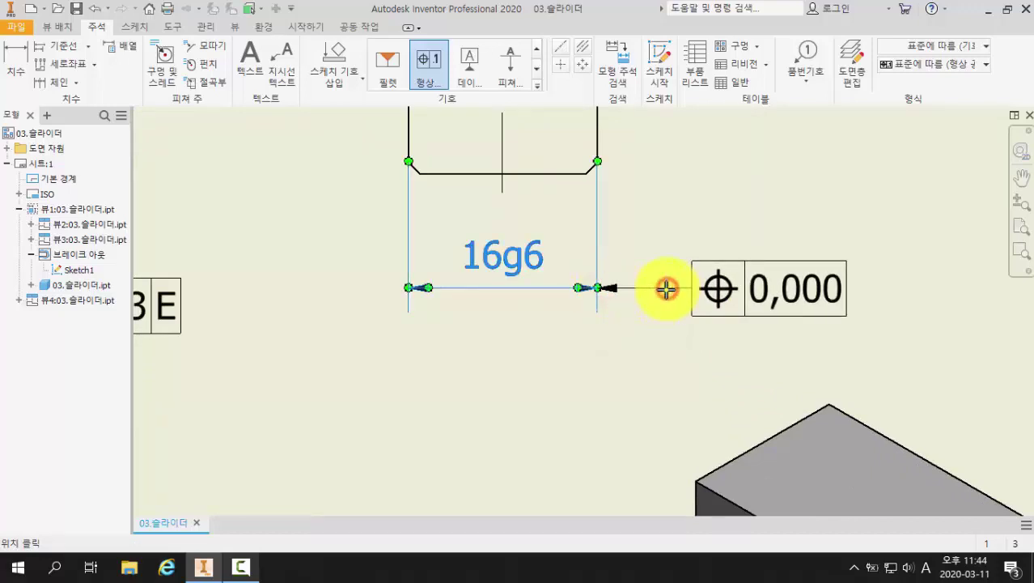
right_click(666, 289)
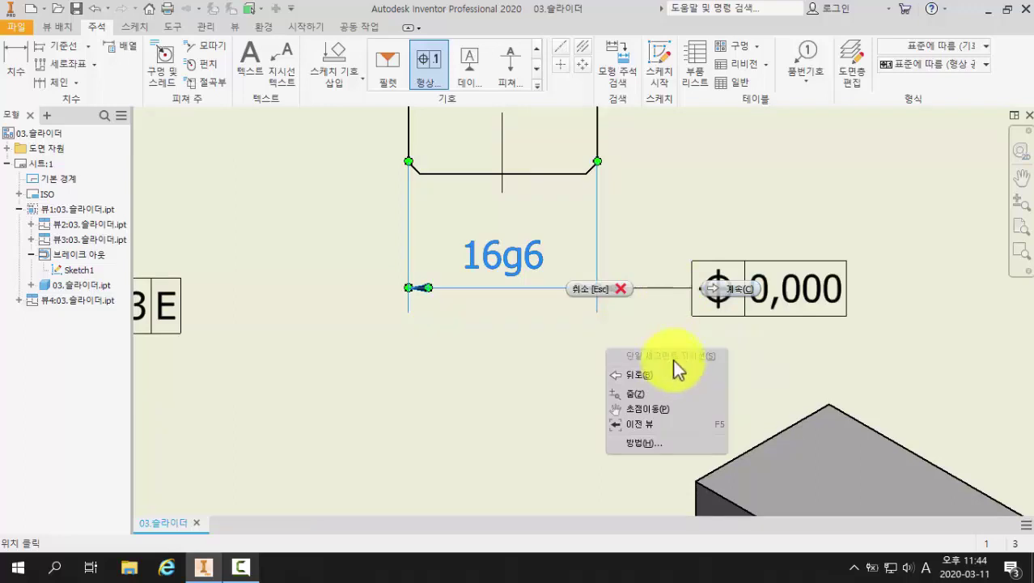
left_click(720, 291)
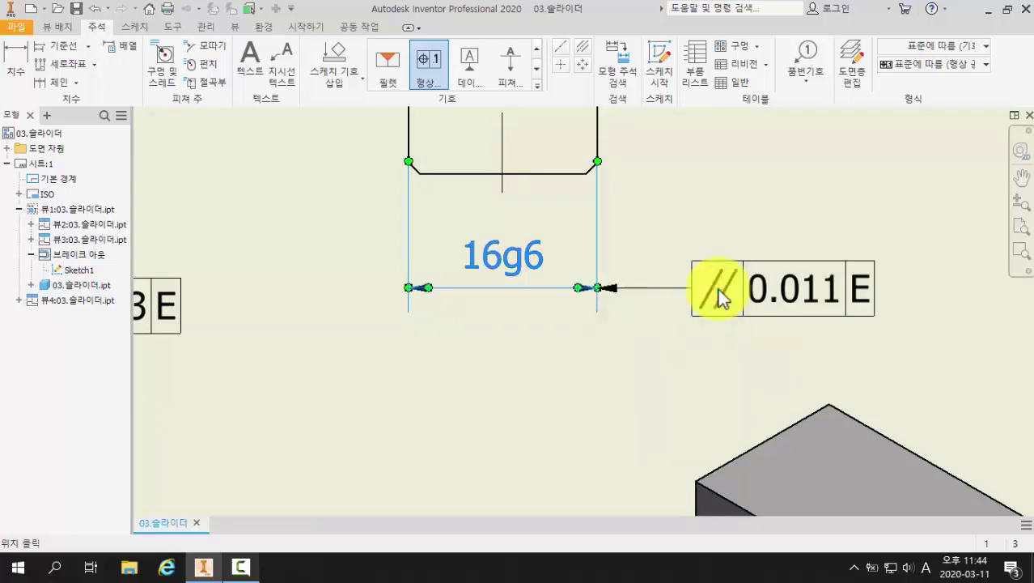
Step: Define the 16g6 dimension's tolerance frame as perpendicularity of 0.013 relative to datum E
left_click(130, 354)
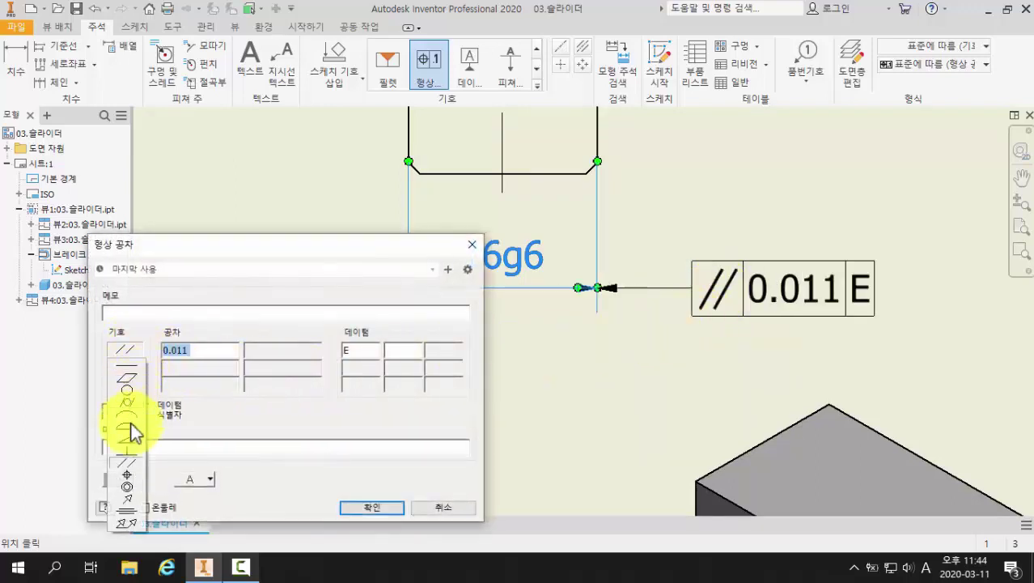
left_click(131, 450)
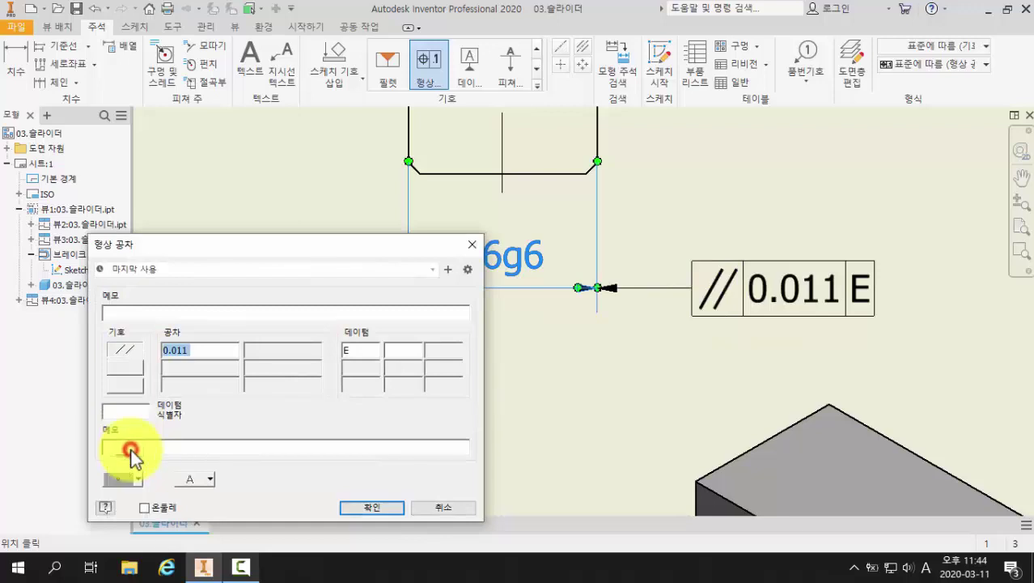
left_click(206, 349)
key("BackSpace")
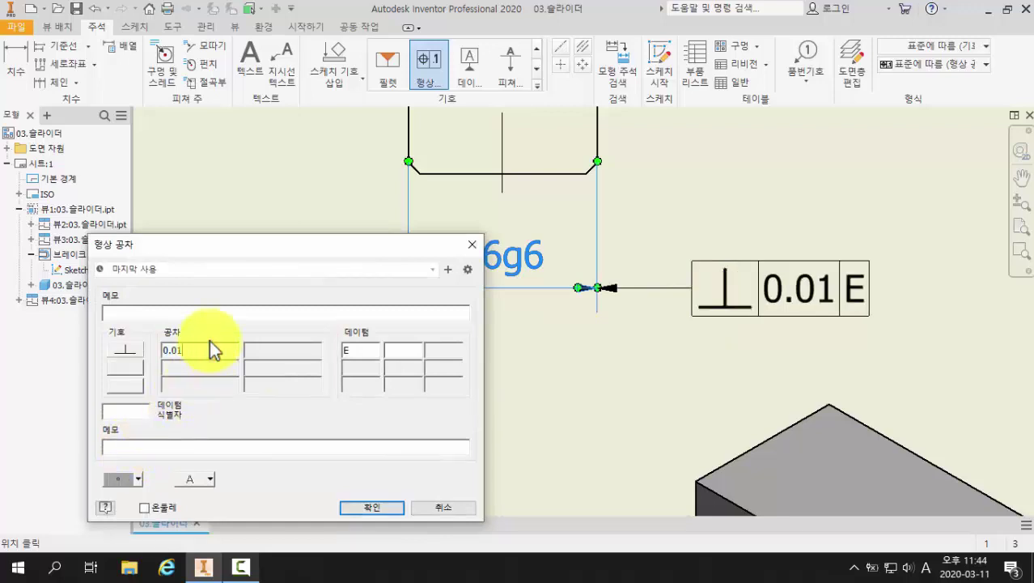
type("3")
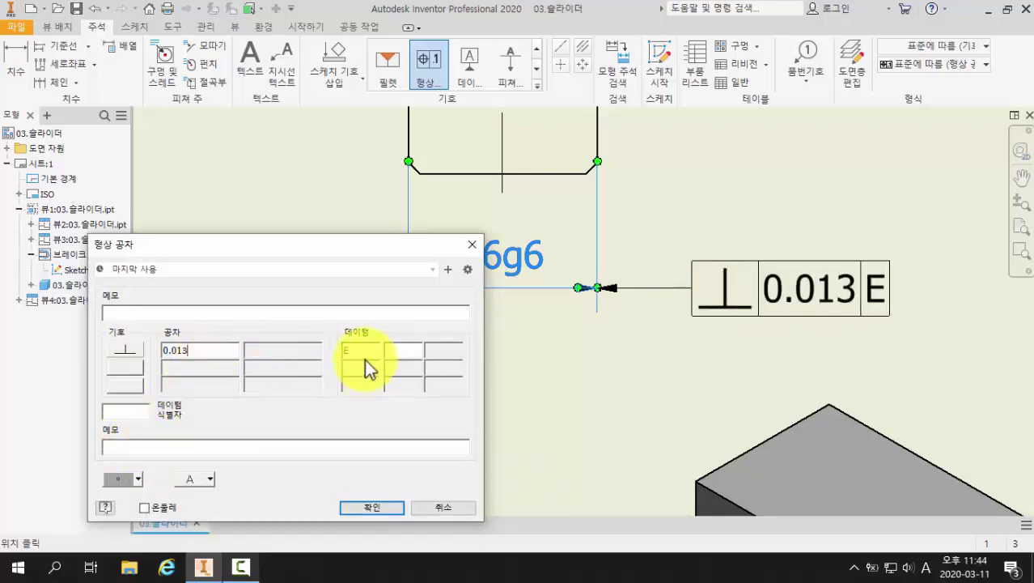
left_click(362, 371)
left_click(379, 508)
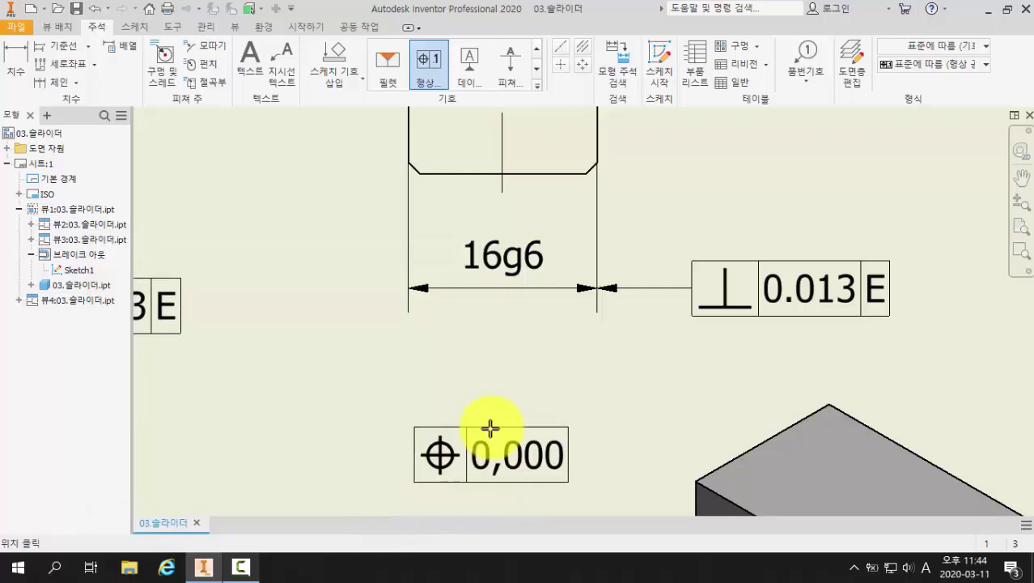
Step: Attach a datum identifier labelled G to the upper edge of the 16g6 dimension's perpendicularity frame
key("Escape")
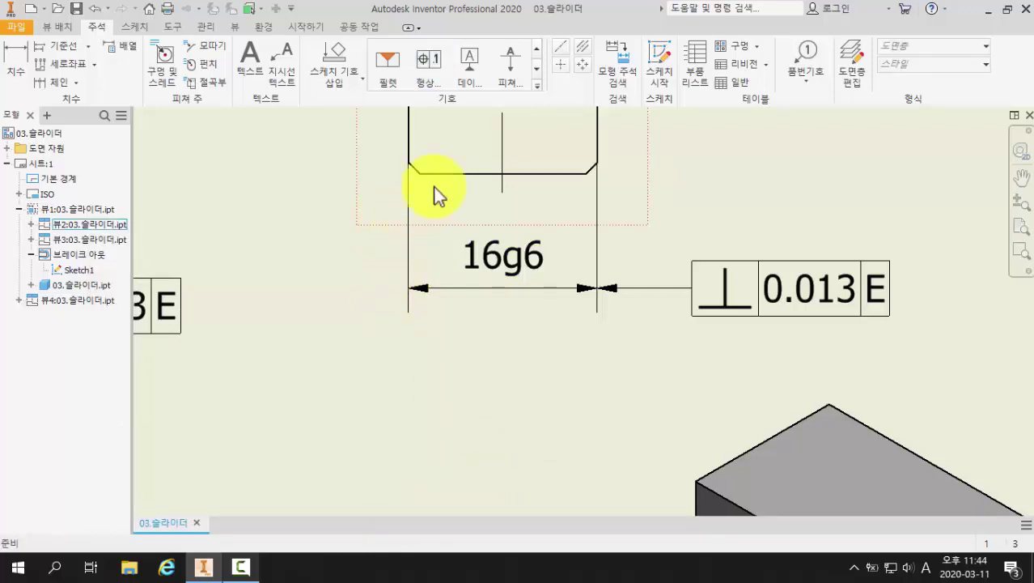
left_click(472, 67)
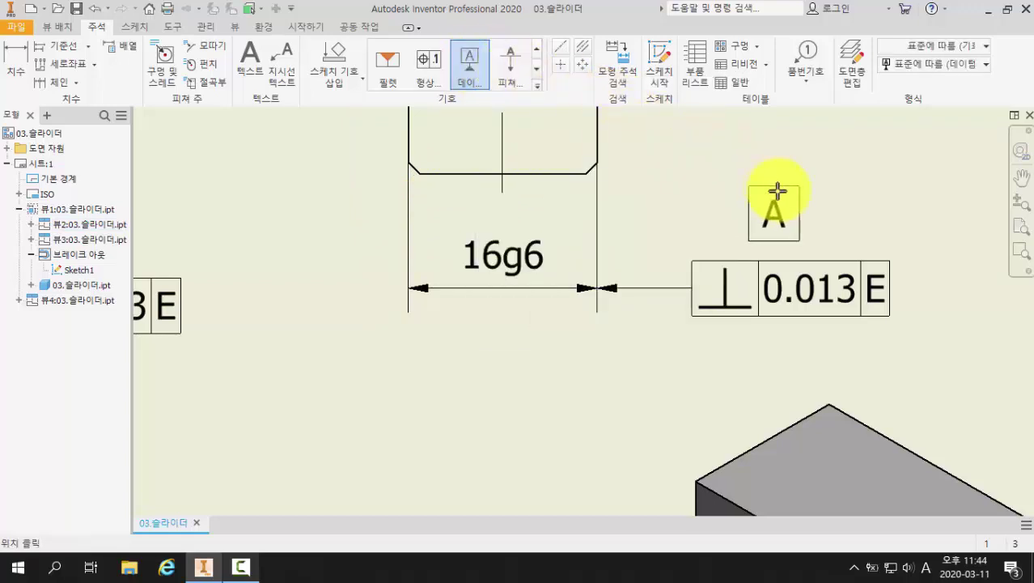
middle_click_drag(785, 203, 734, 212)
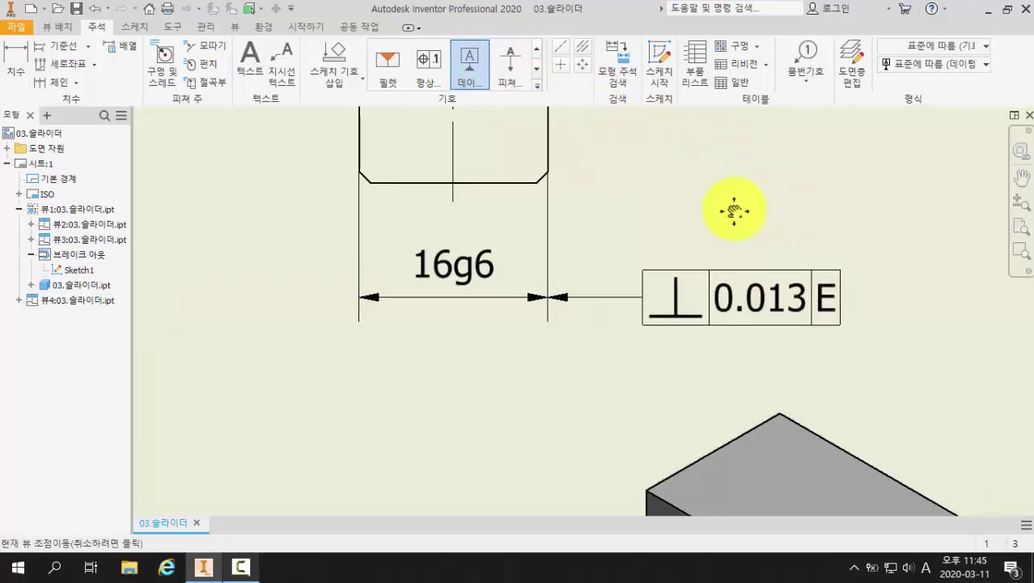
left_click(742, 269)
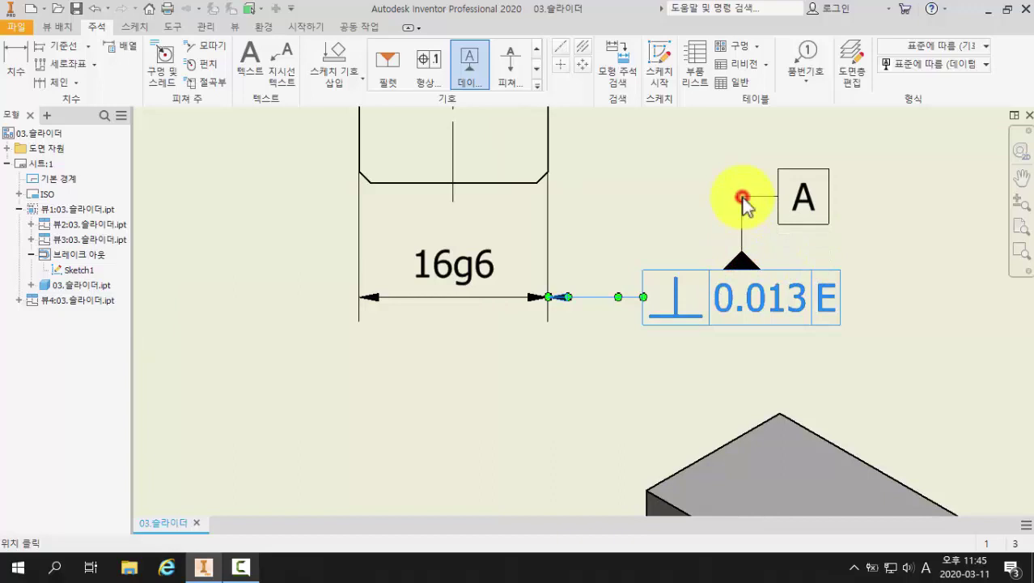
left_click(742, 197)
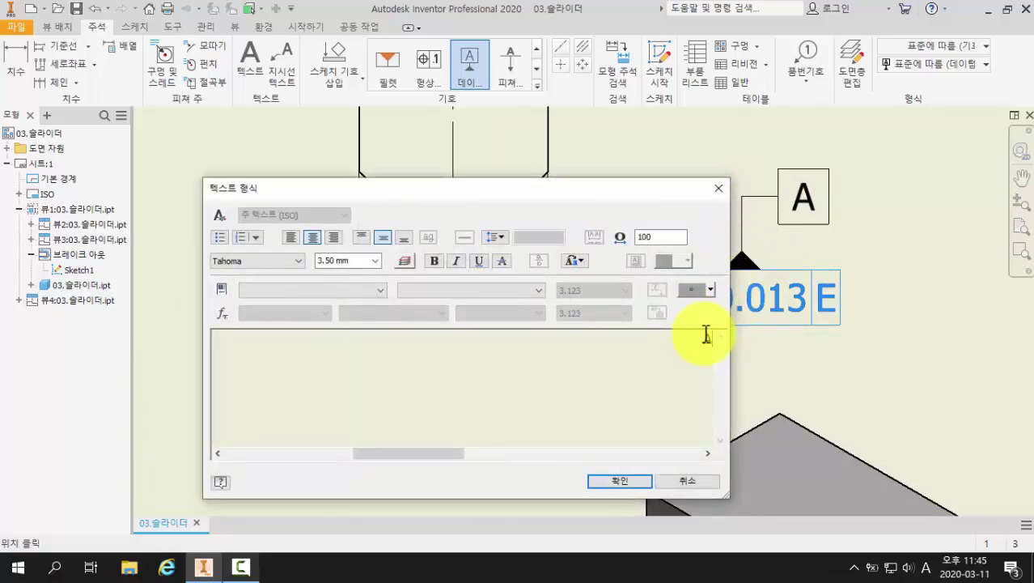
key("BackSpace")
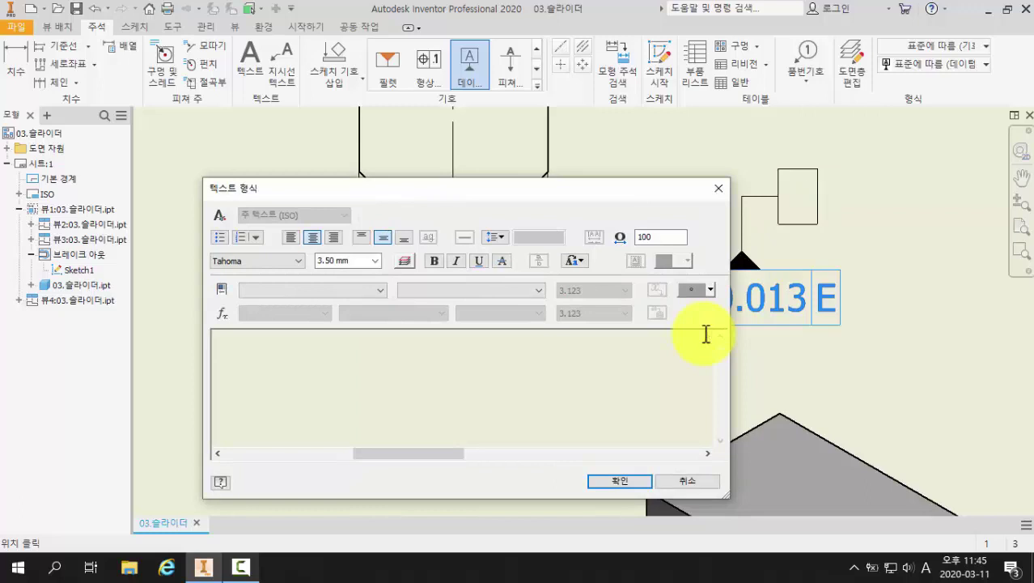
type("G")
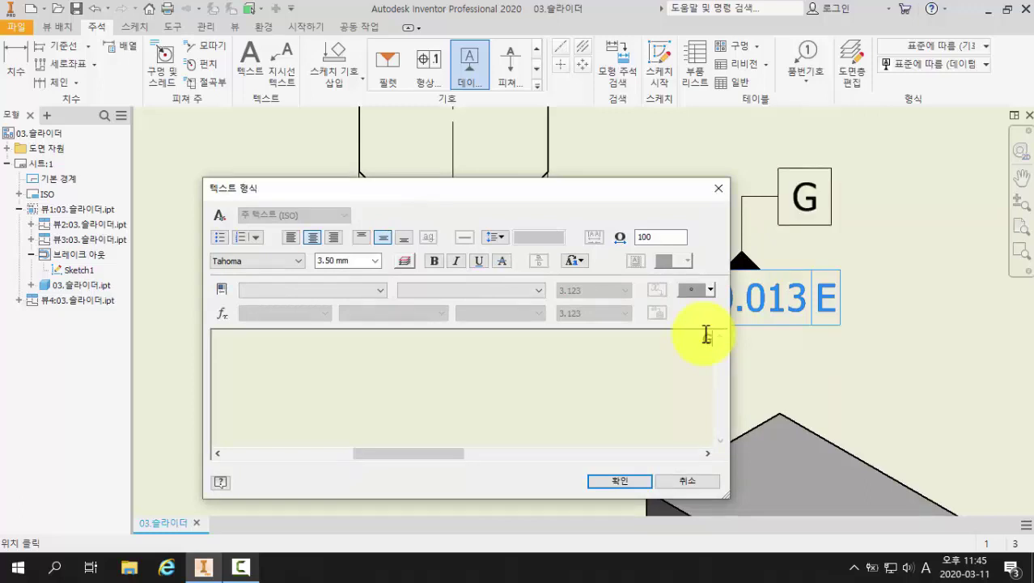
left_click(614, 484)
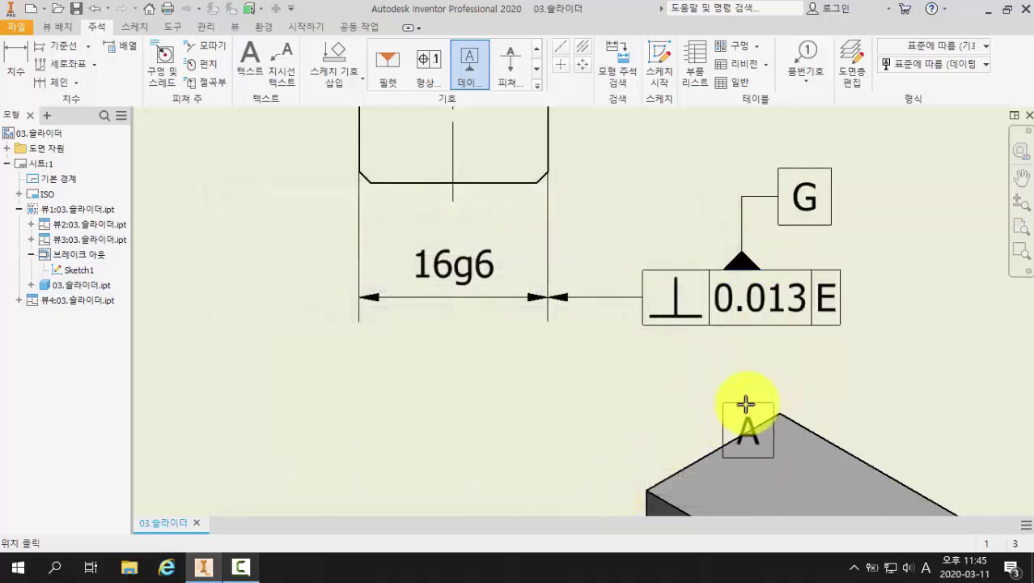
left_click(557, 243)
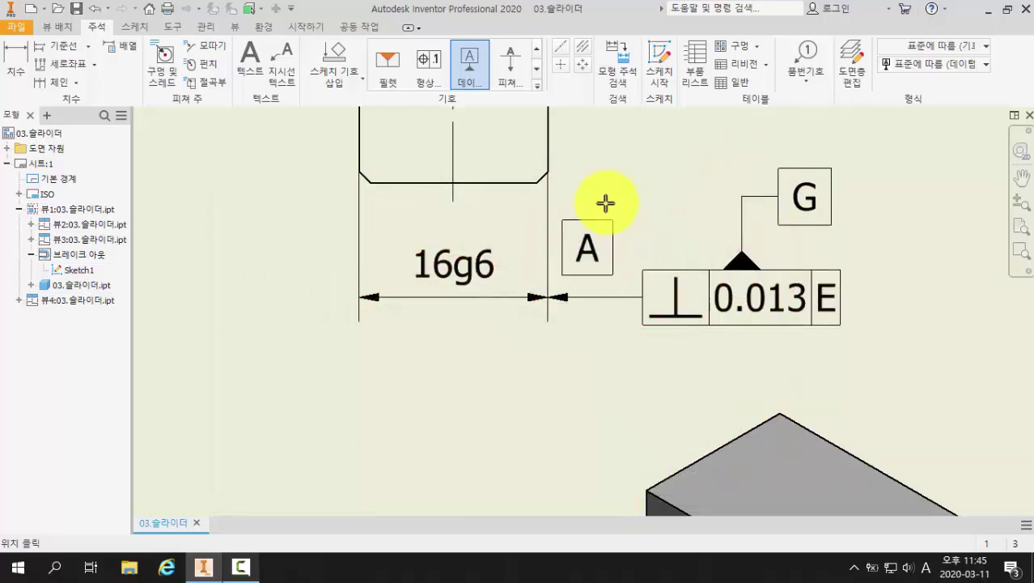
key("Escape")
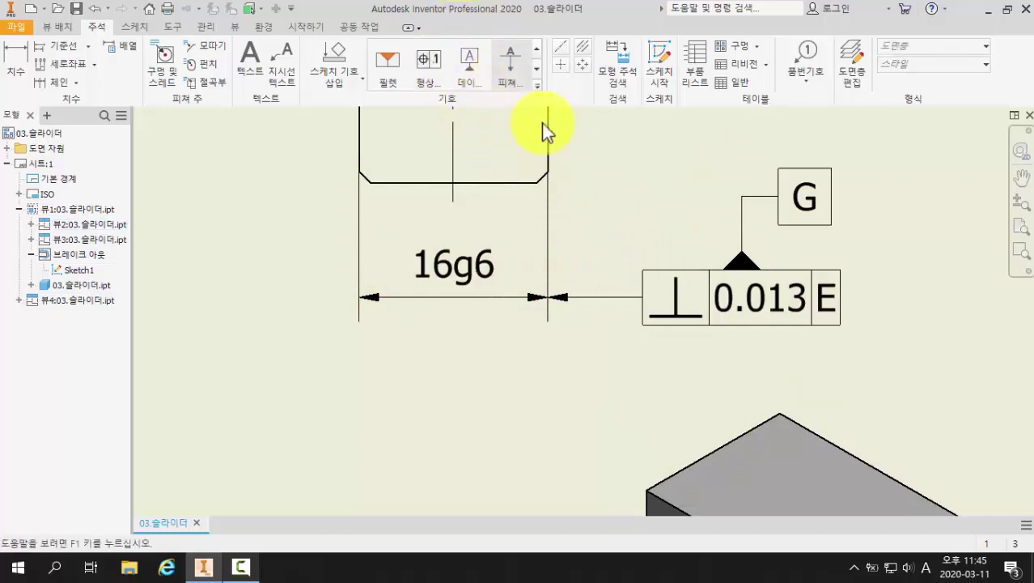
Step: Reposition the datum G box directly above its triangle so that its leader runs straight up
left_click(748, 209)
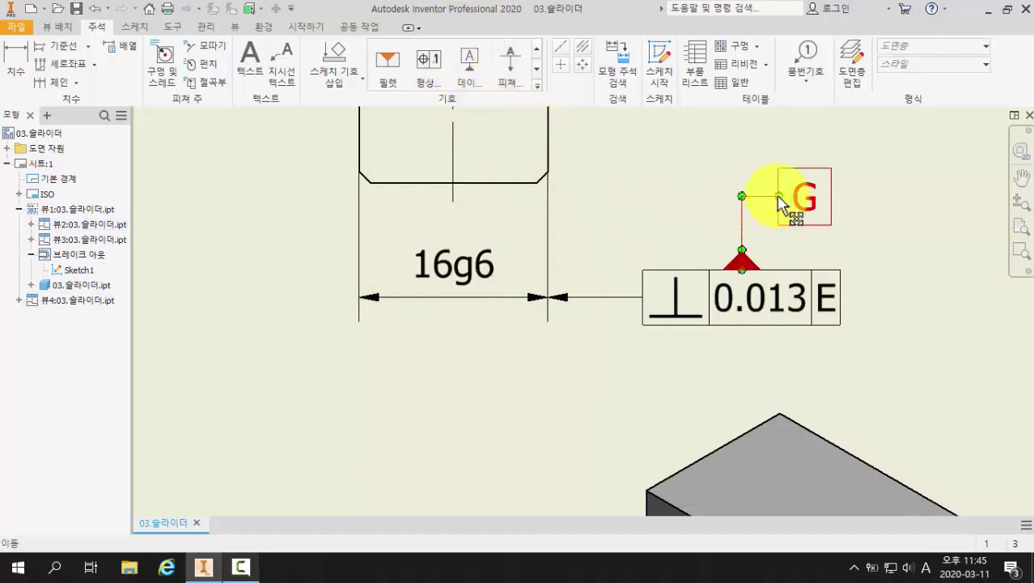
left_click(776, 198)
left_click_drag(777, 198, 751, 193)
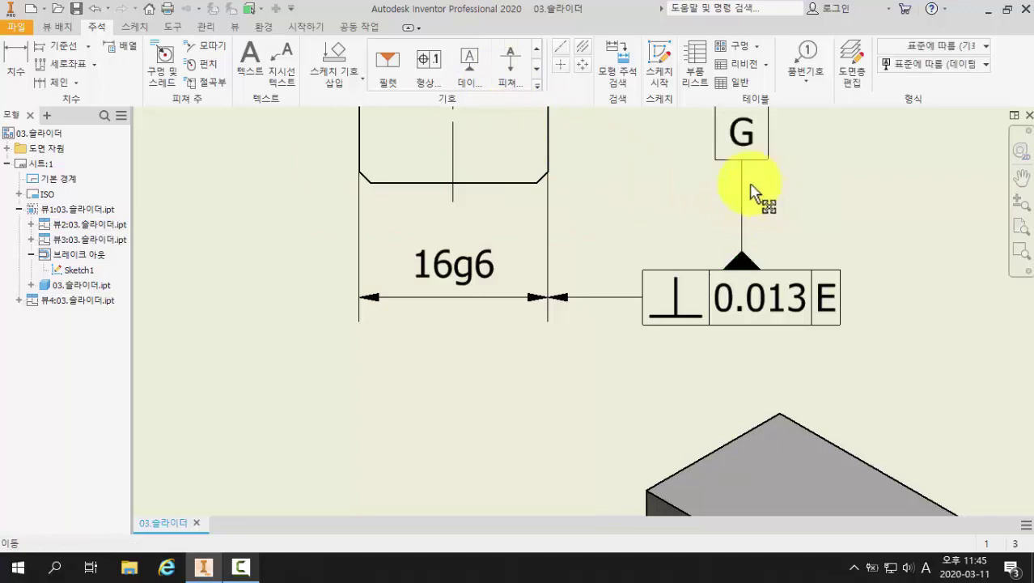
left_click(750, 194)
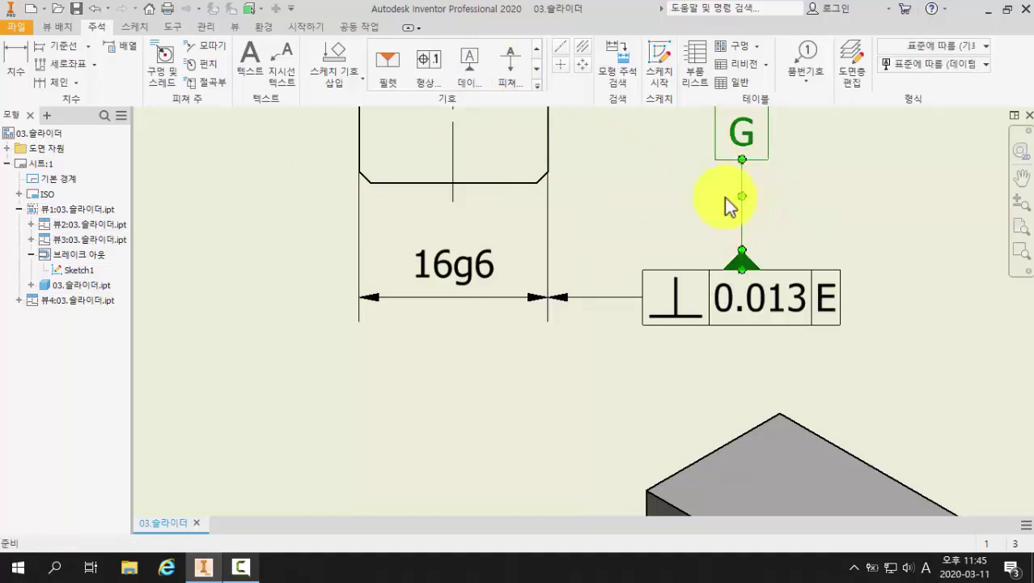
left_click(492, 379)
Step: Attach a geometric tolerance frame to the right end of the bottom view's (17 +0.05/+0.02) reference dimension, with a horizontal leader running right
scroll(492, 378, "up", 3)
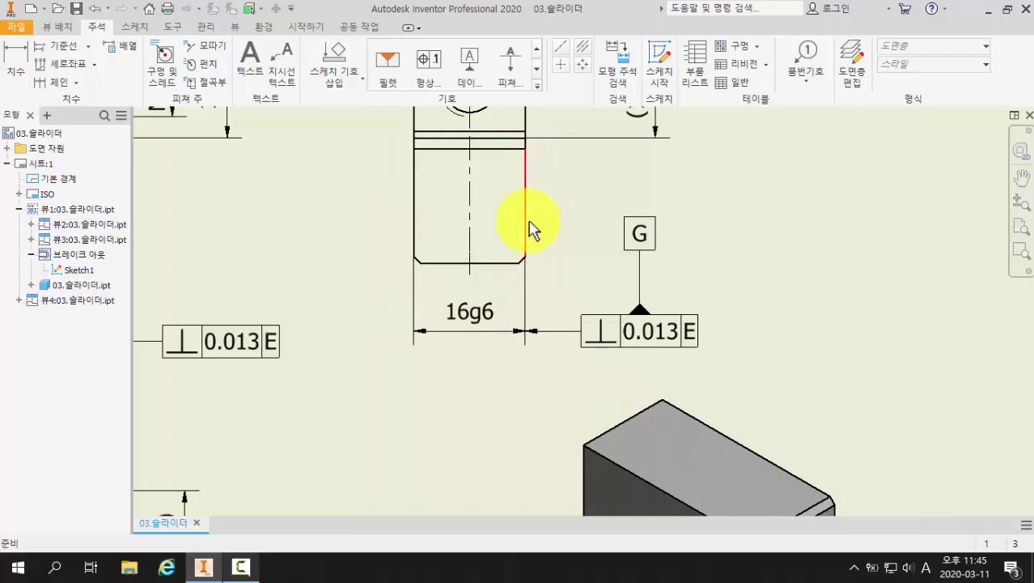
mouse_move(476, 340)
middle_mouse_down()
mouse_move(496, 307)
mouse_move(622, 194)
middle_mouse_up()
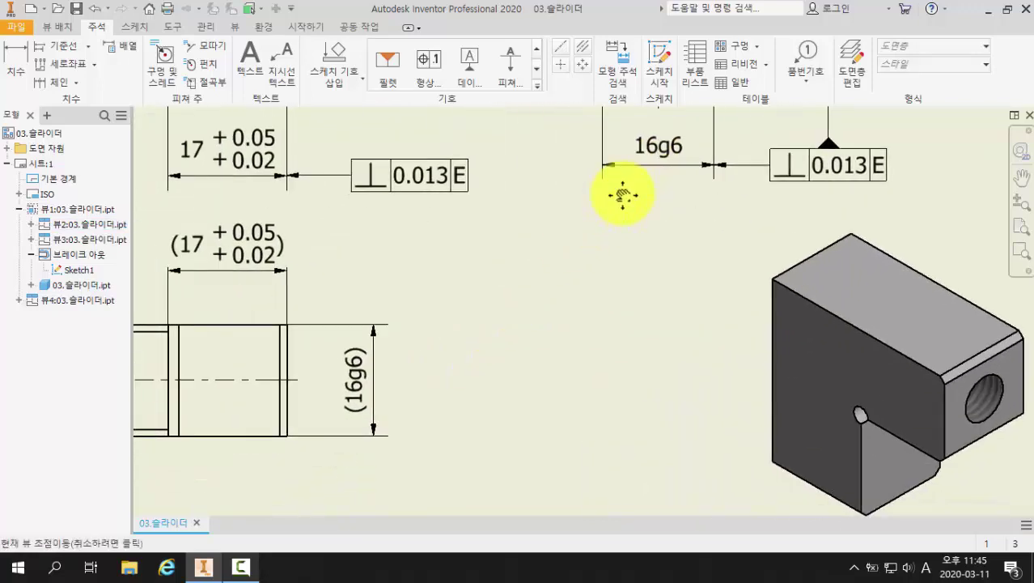
left_click_drag(327, 306, 365, 337)
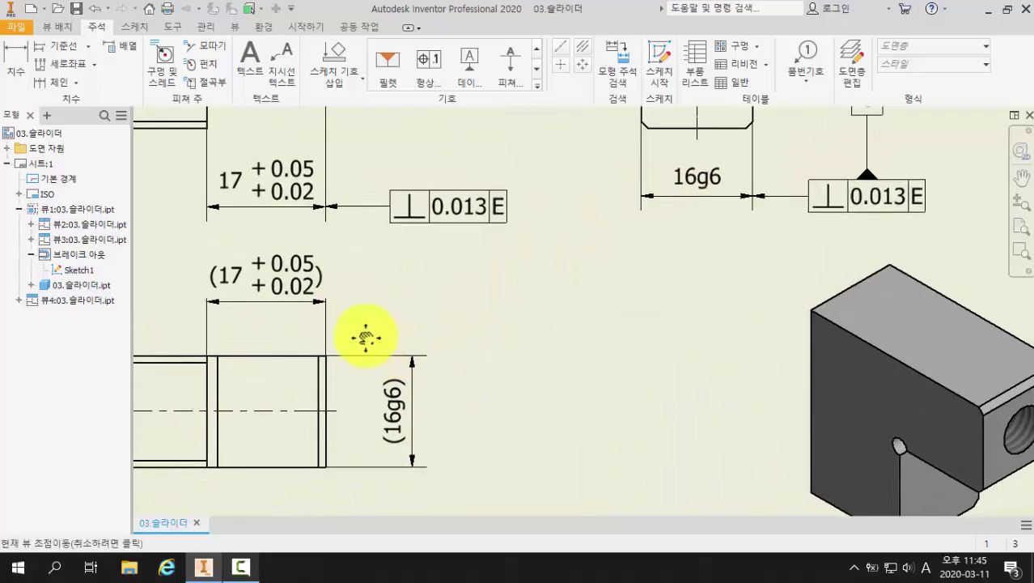
middle_click_drag(366, 337, 382, 356)
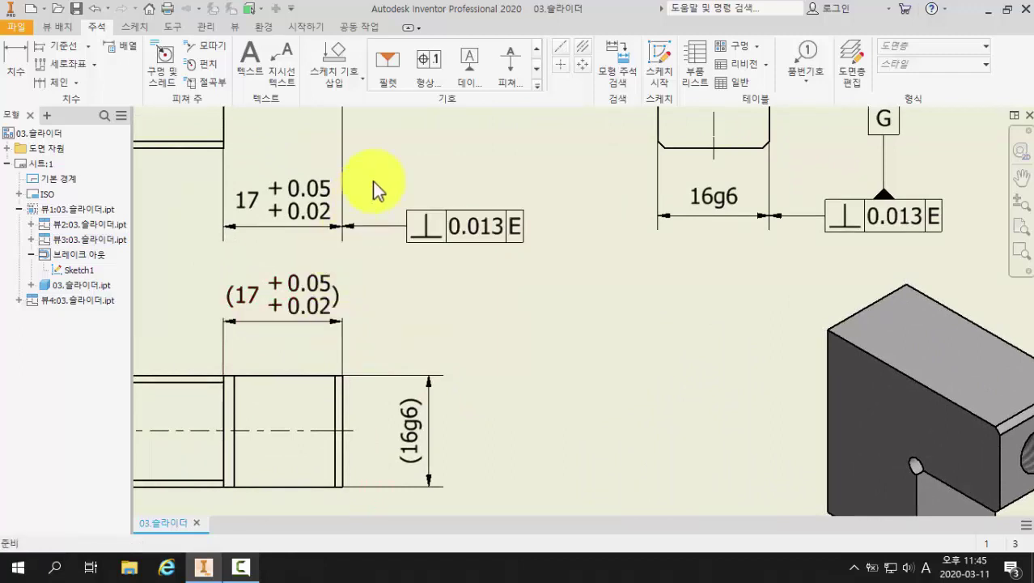
left_click(429, 74)
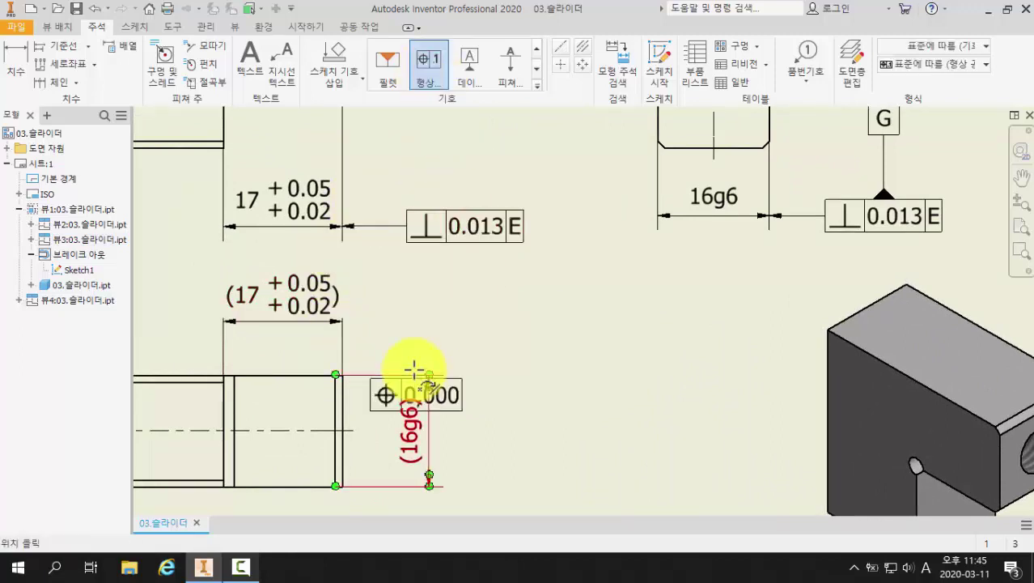
scroll(355, 336, "up", 3)
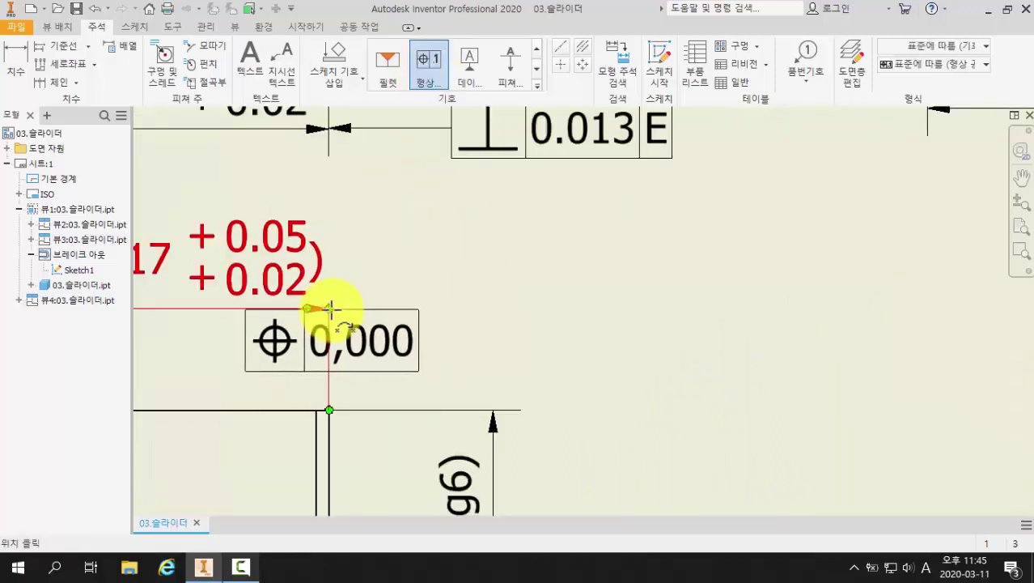
left_click(329, 308)
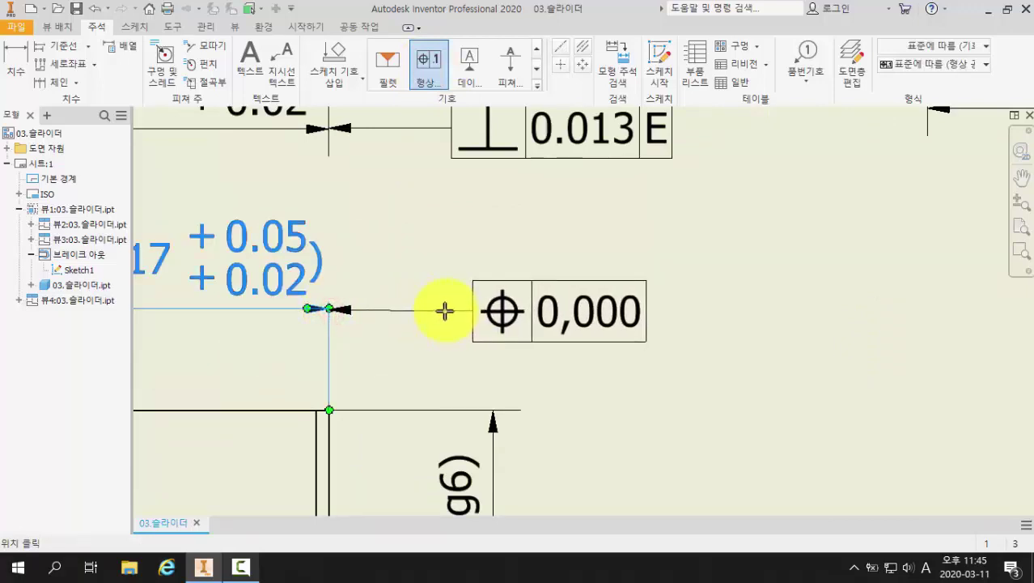
right_click(446, 309)
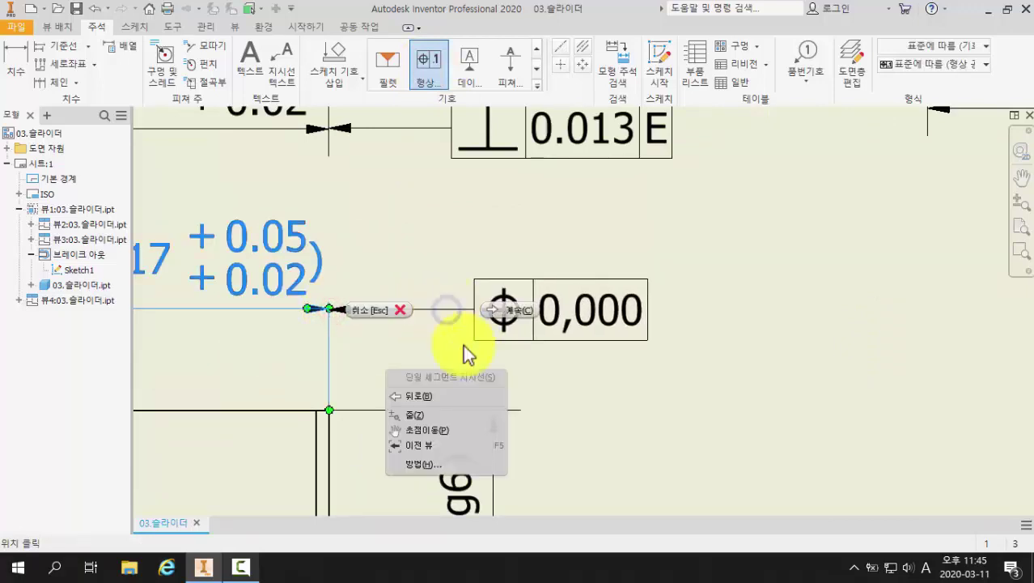
left_click(511, 312)
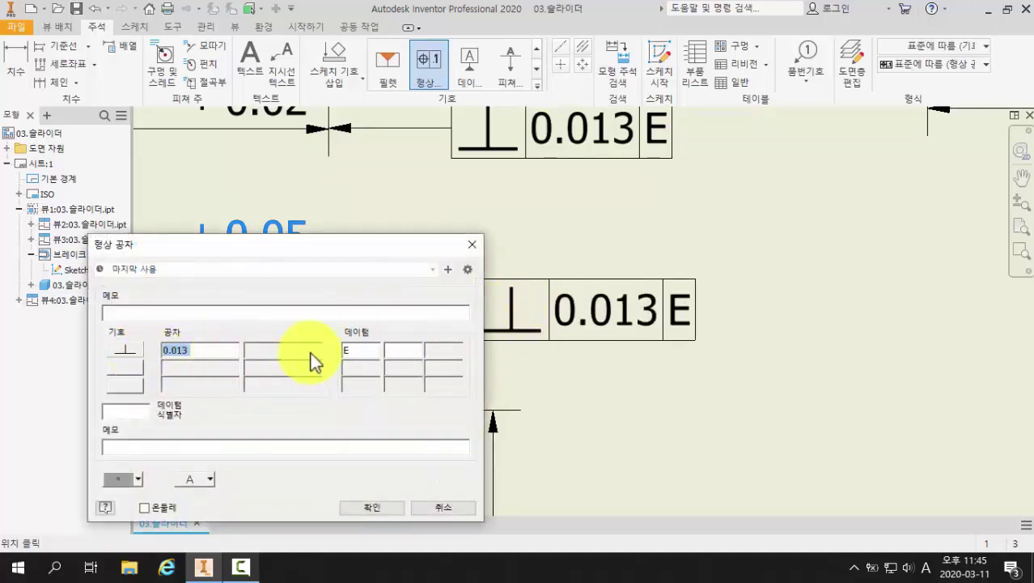
Step: Set the datum to G in the reference dimension's 0.013 perpendicularity frame and finish the frame
left_click(352, 349)
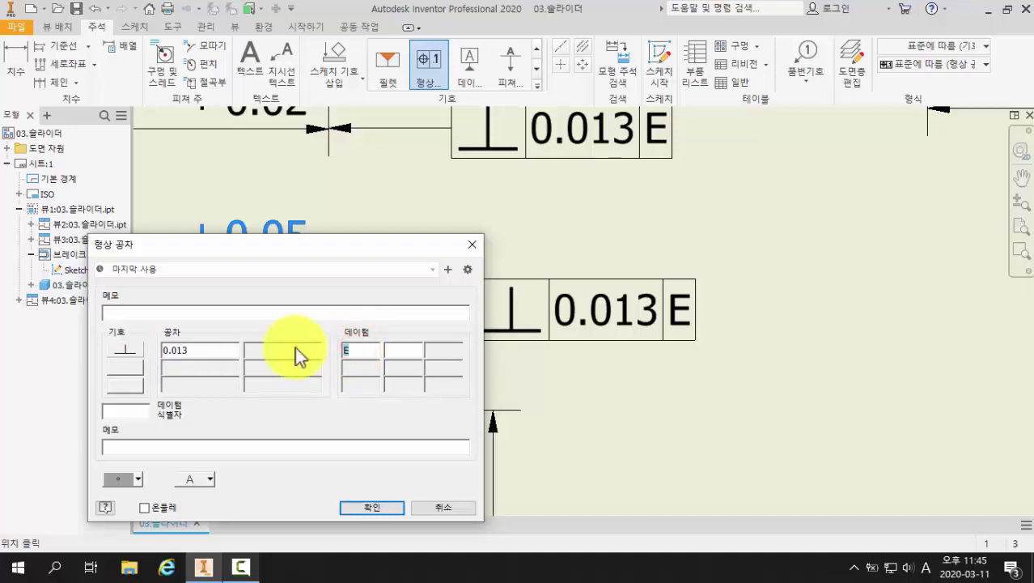
key("BackSpace")
type("G")
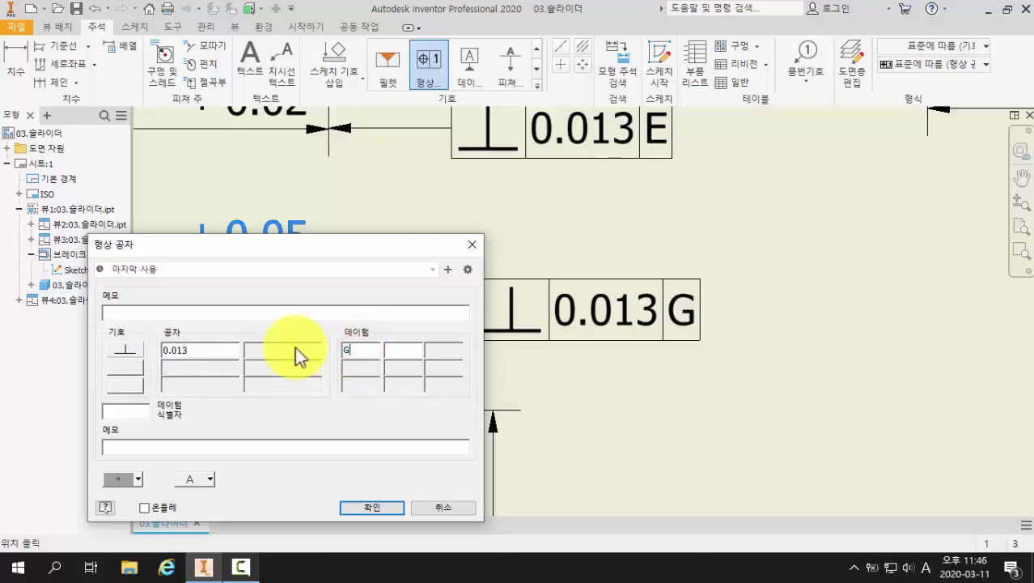
left_click(368, 507)
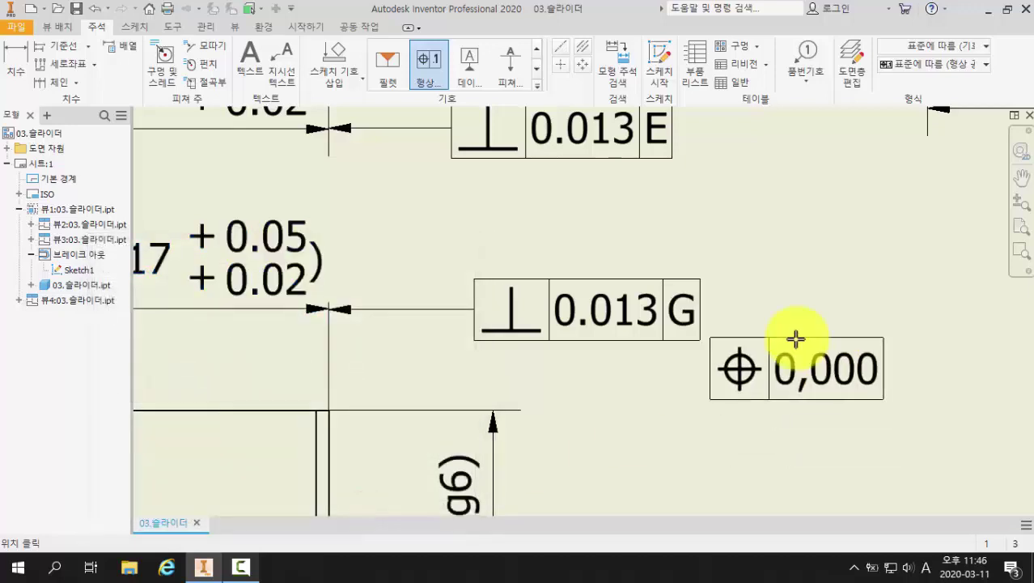
key("Escape")
Step: Move the shaded isometric view up to the free area right of the side view
scroll(795, 338, "down", 5)
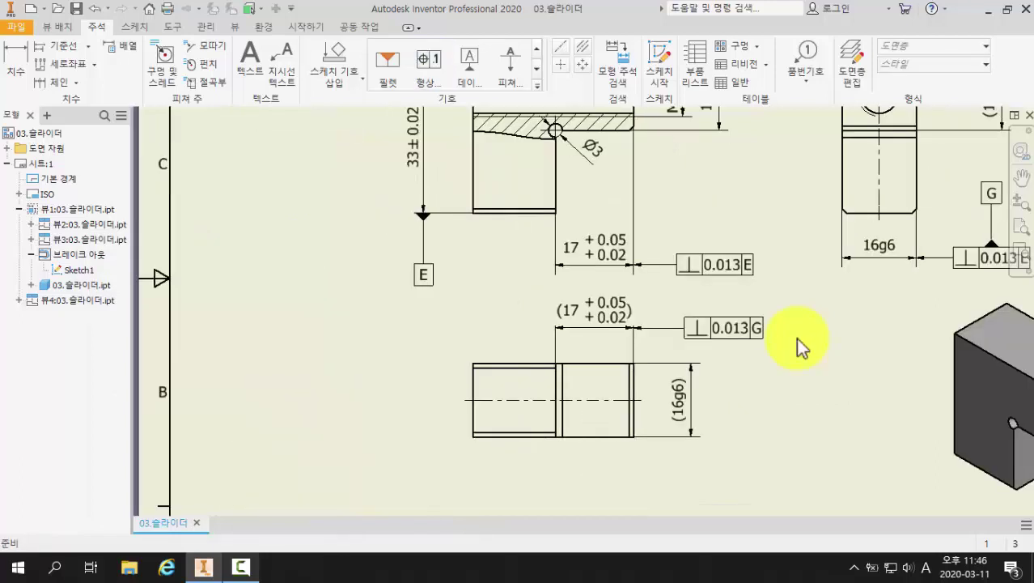
middle_click_drag(796, 337, 688, 341)
left_click(764, 418)
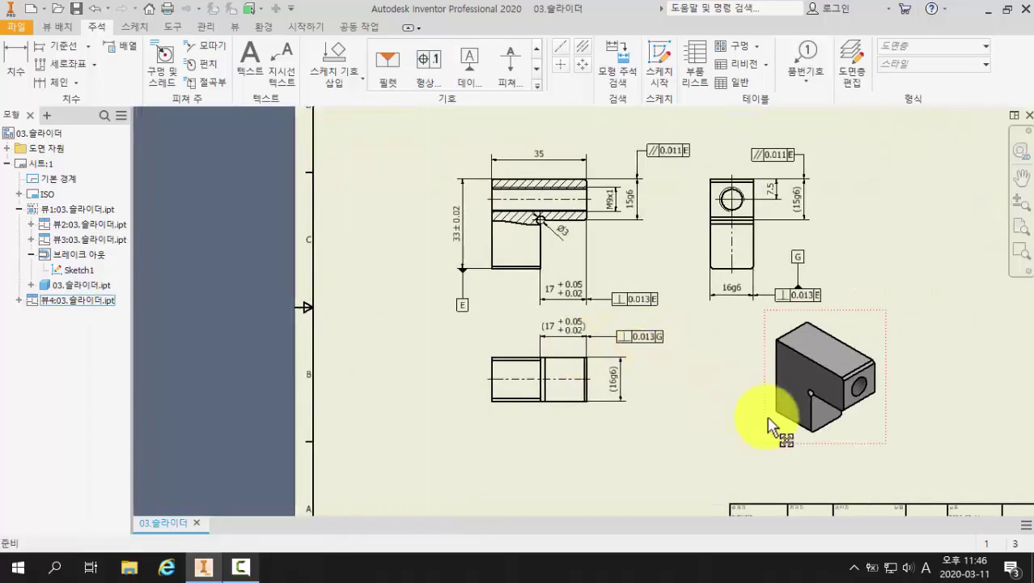
left_click_drag(795, 418, 877, 285)
left_click_drag(885, 275, 885, 276)
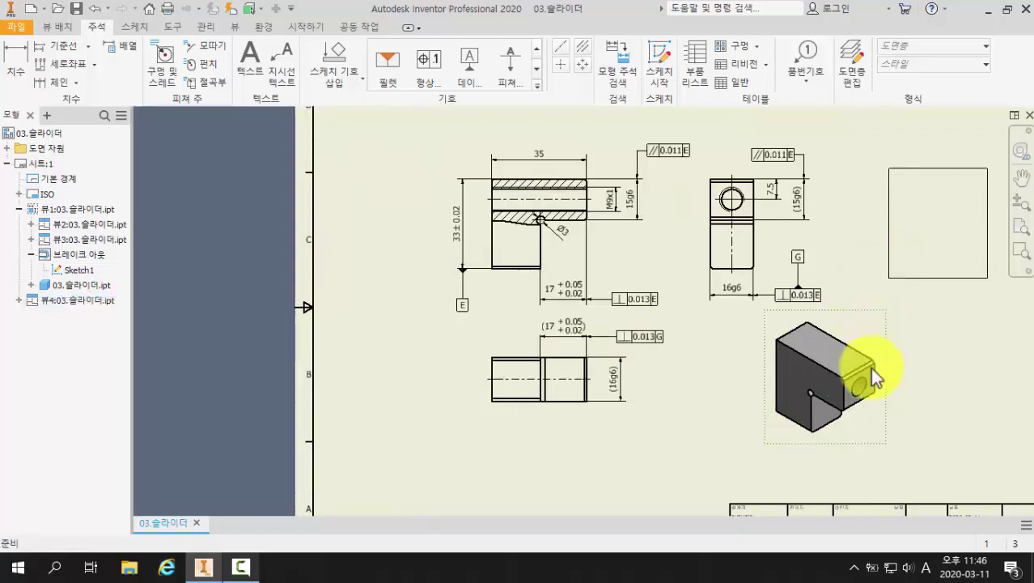
middle_click_drag(780, 377, 760, 391)
key("Escape")
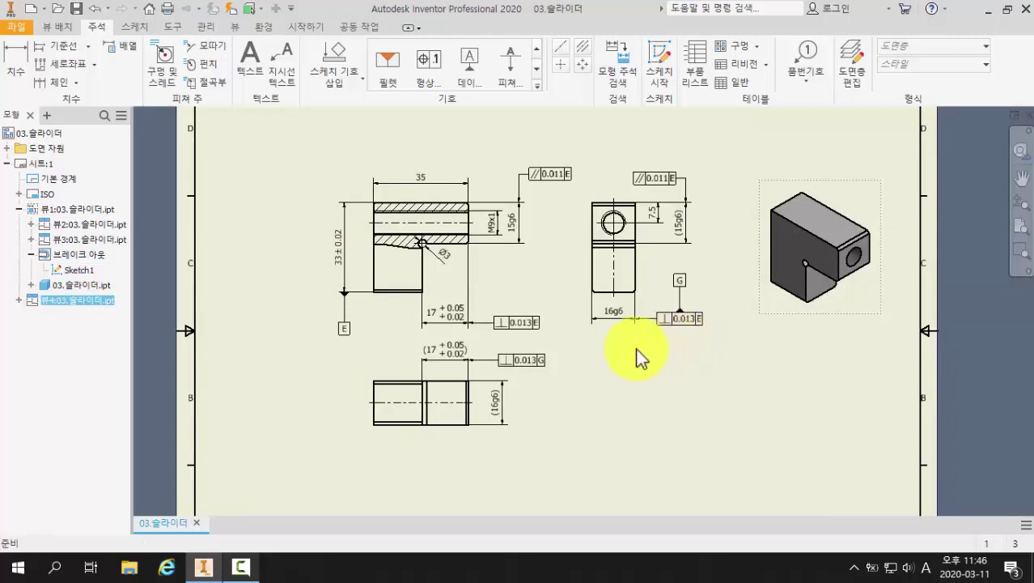
Step: Attach a surface texture symbol to the upper extension line of the front view's 15g6 dimension
left_click(536, 85)
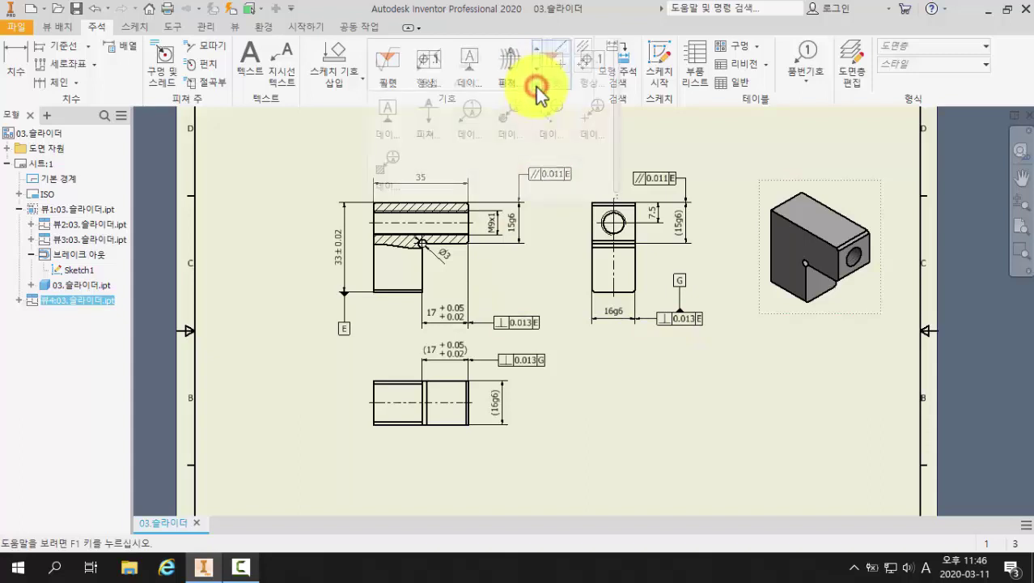
left_click(385, 78)
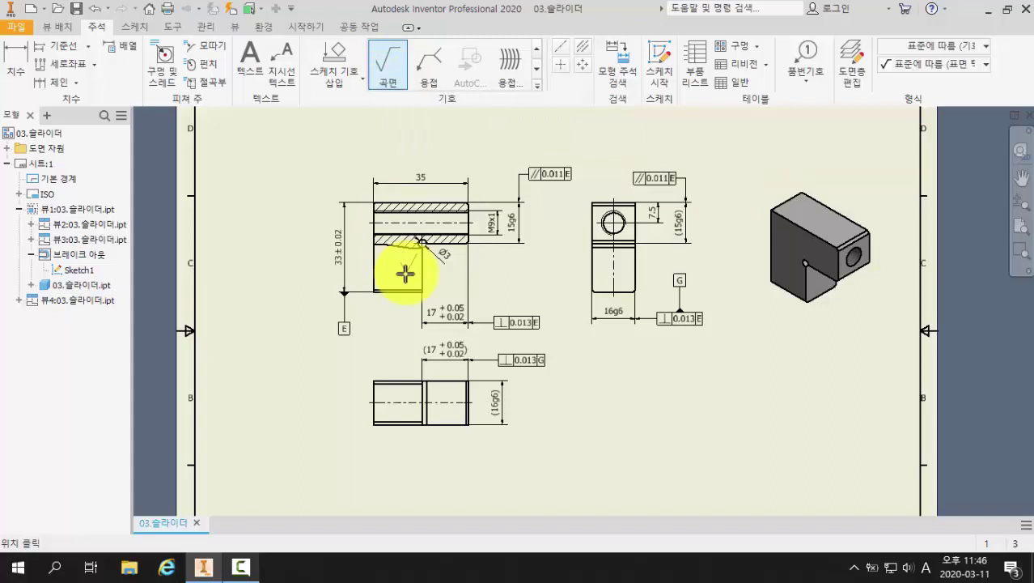
scroll(500, 189, "up", 5)
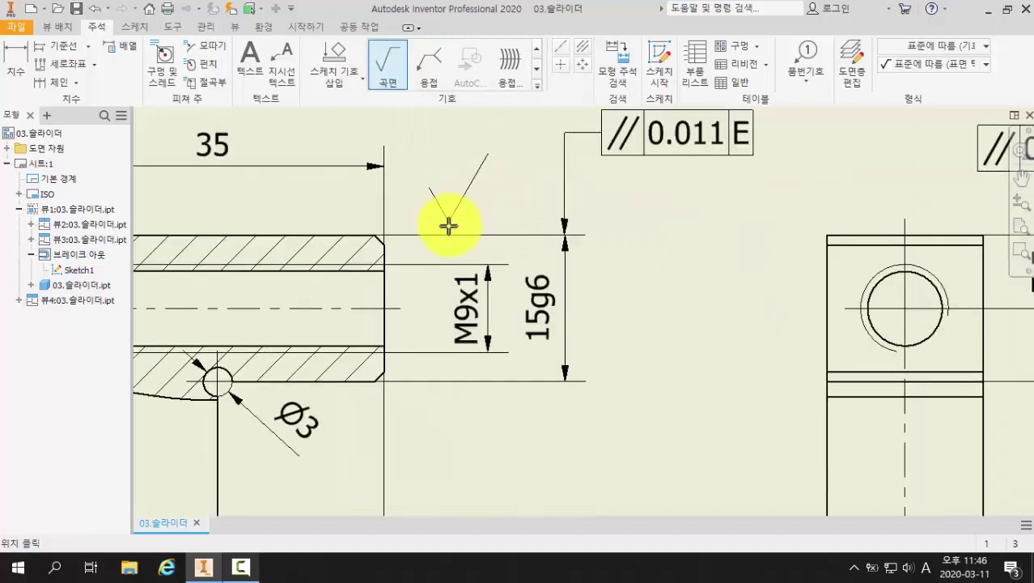
left_click(449, 233)
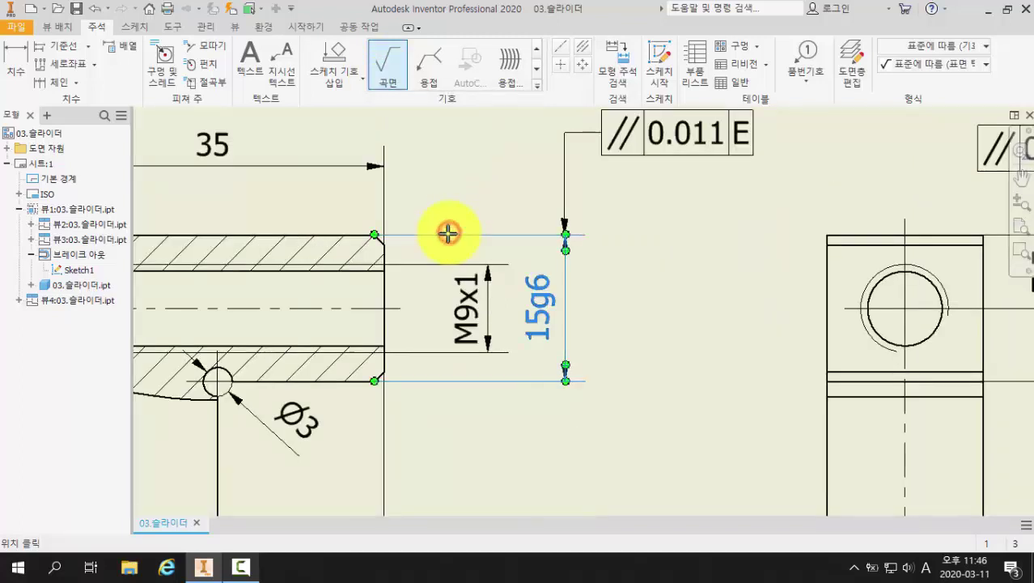
right_click(481, 165)
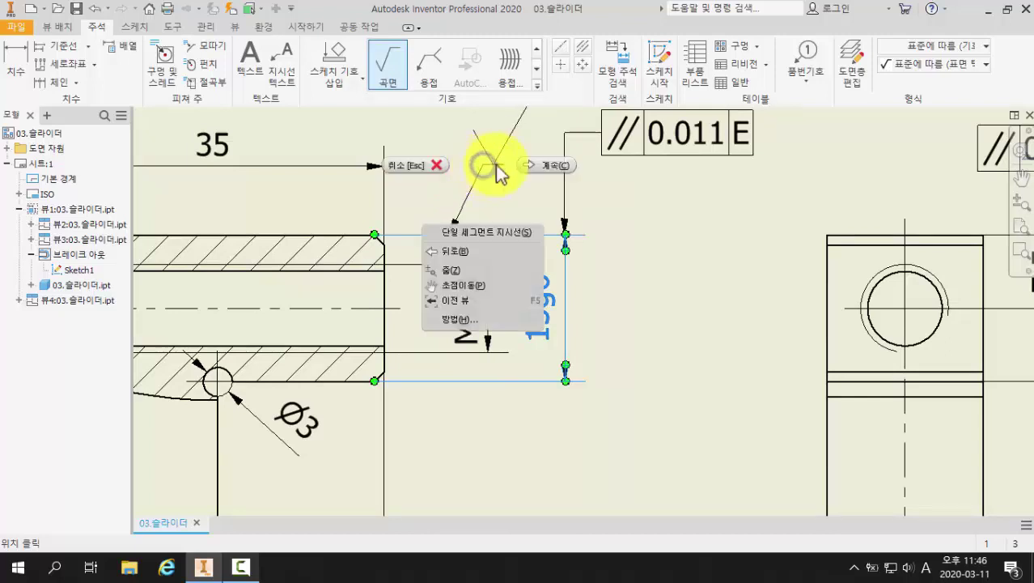
left_click(536, 168)
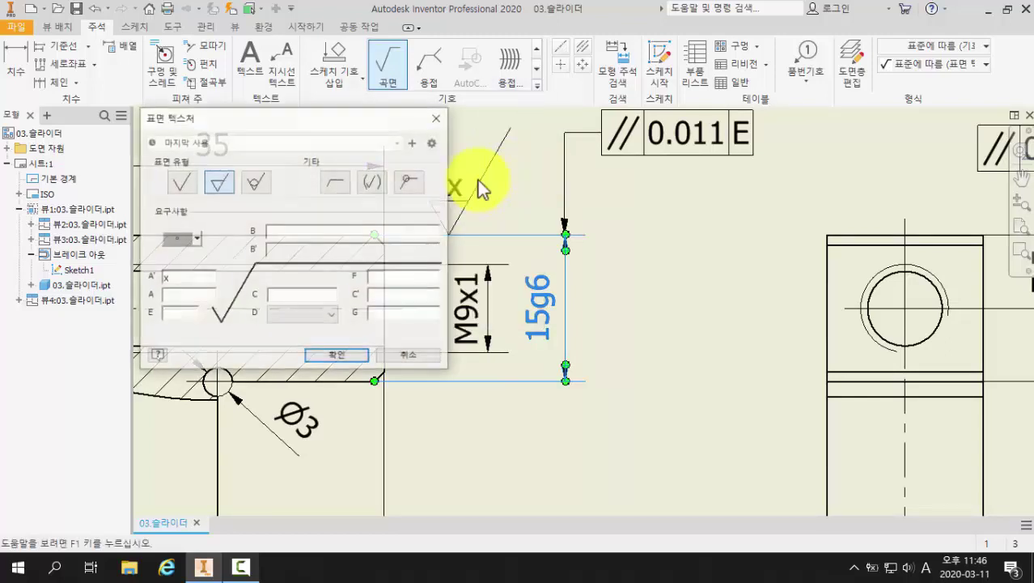
Step: Set the symbol on the 15g6 dimension's upper extension line to material removal required with minimum roughness value y, and place it
left_click(579, 259)
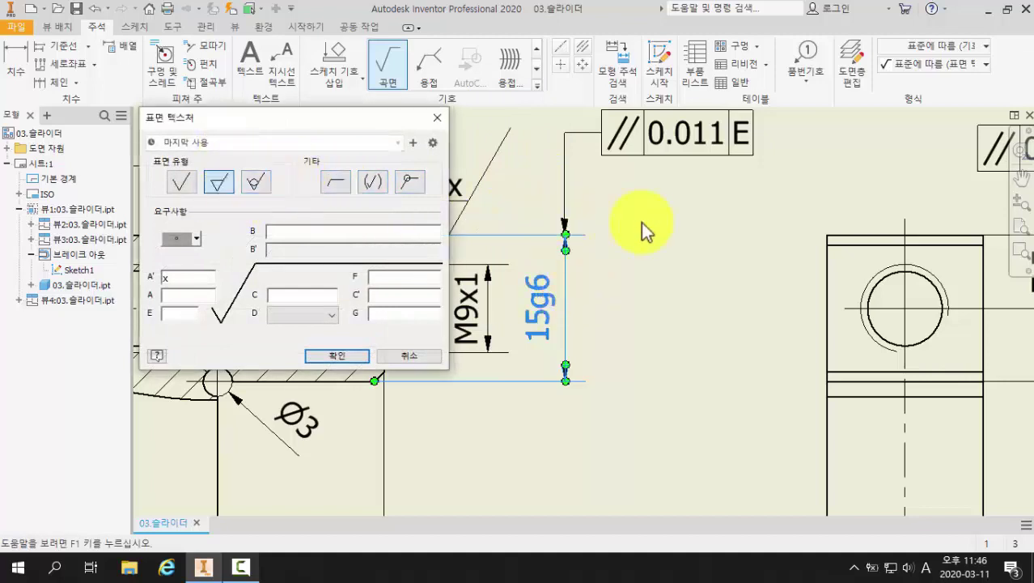
left_click(221, 189)
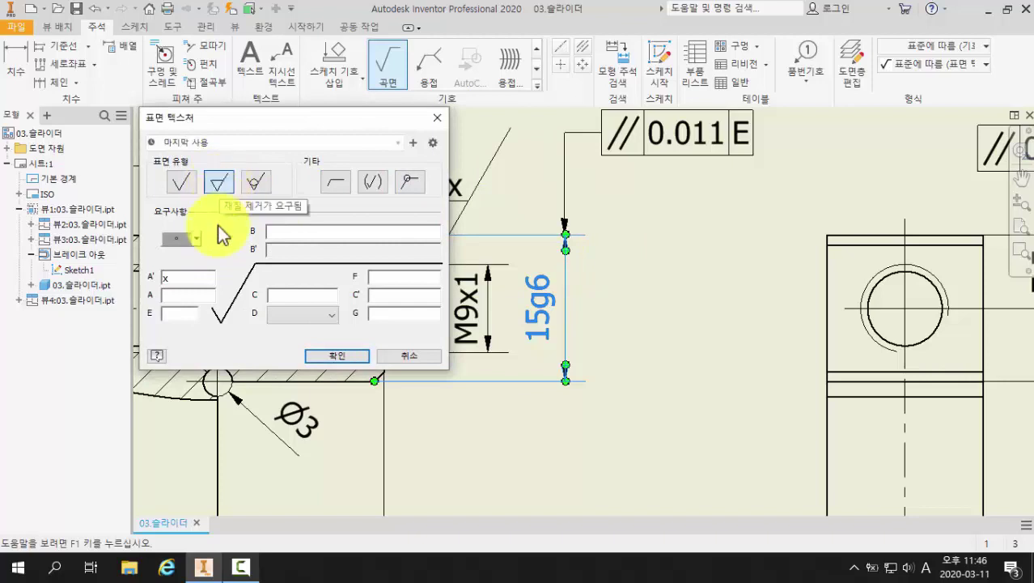
left_click(154, 279)
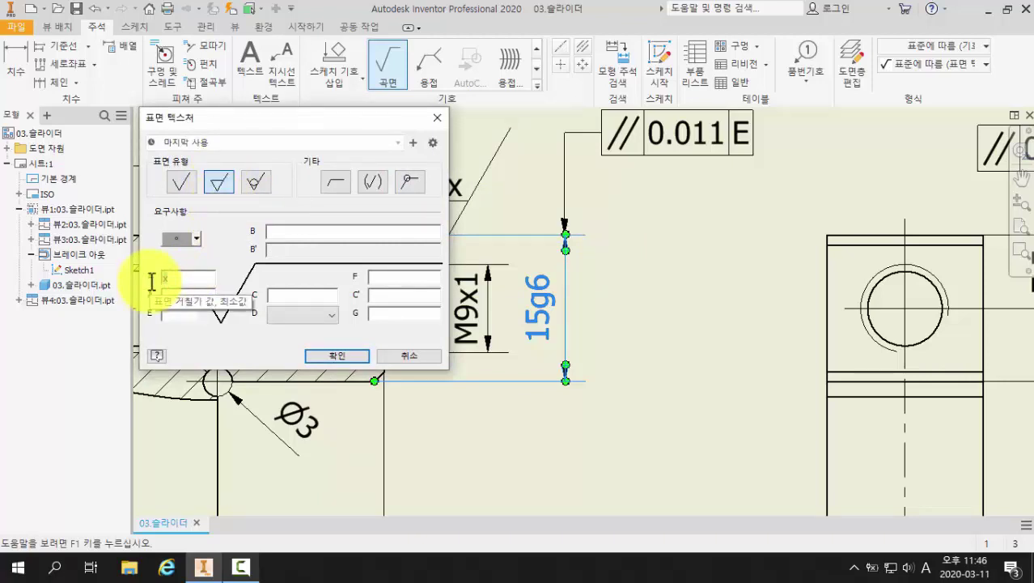
type("y")
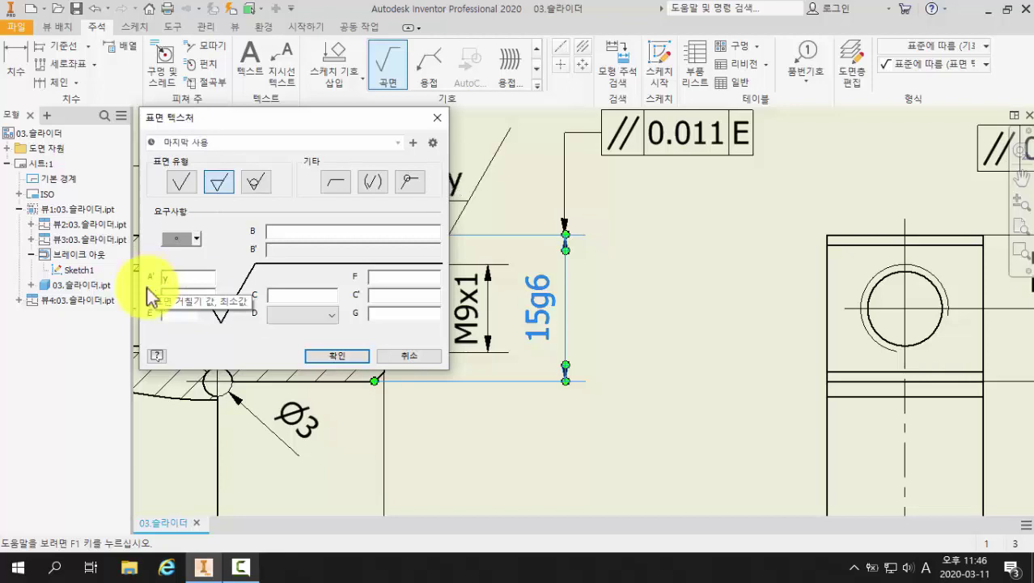
left_click(320, 356)
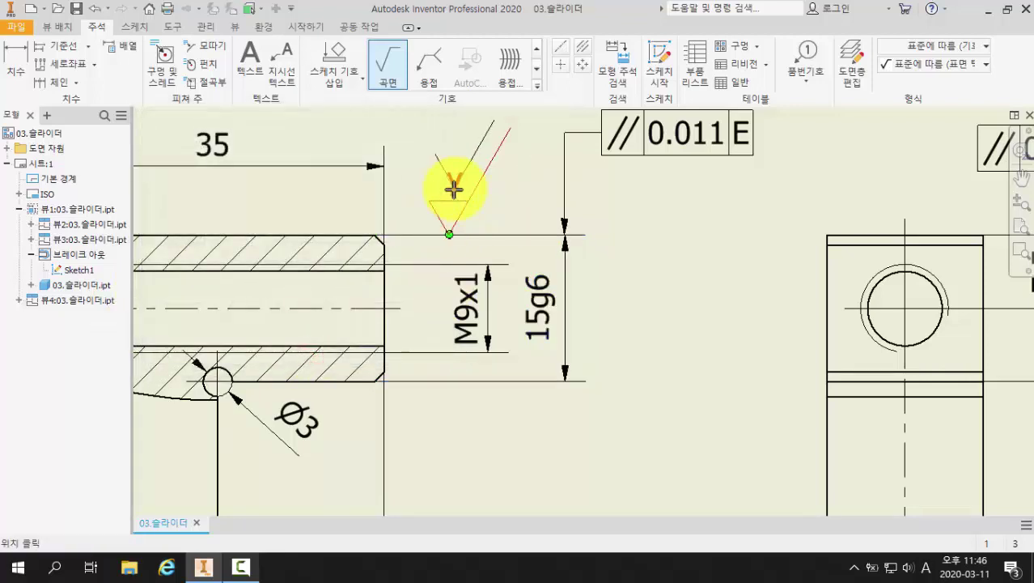
left_click(453, 188)
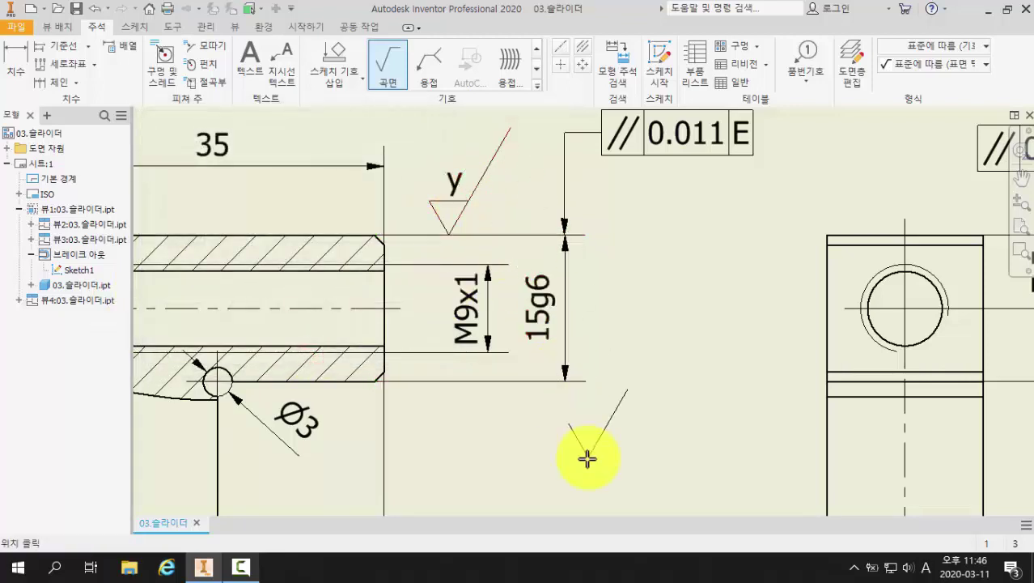
Step: Add a material-removal surface texture symbol with value y to the lower extension line of the front view's 15g6 dimension
middle_click_drag(587, 460, 641, 403)
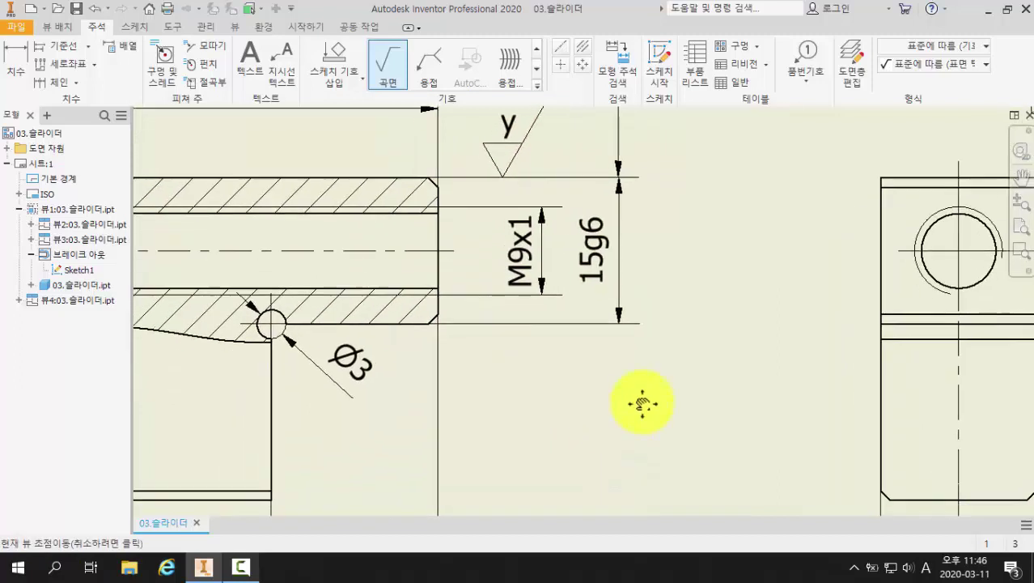
left_click(549, 327)
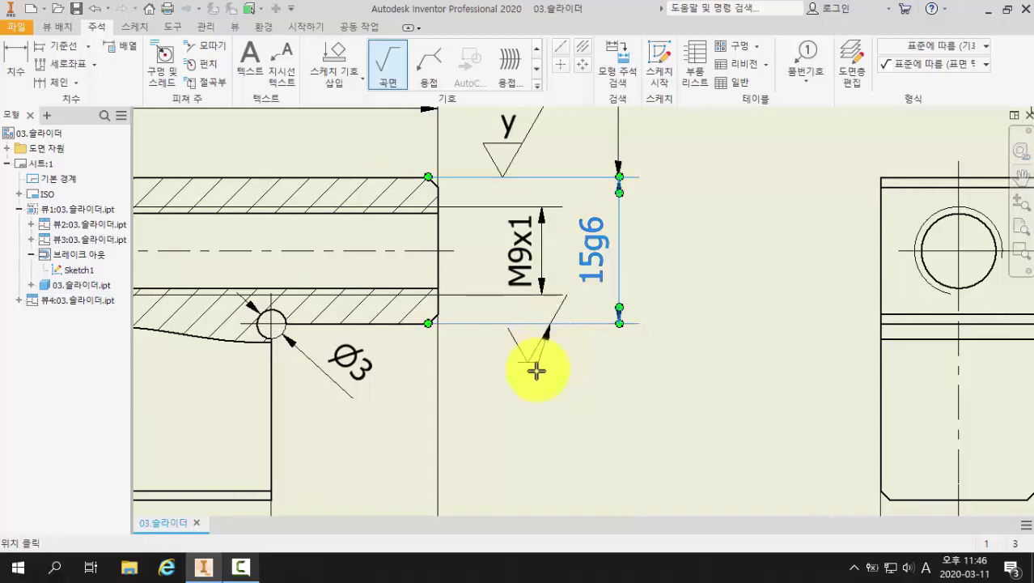
right_click(517, 422)
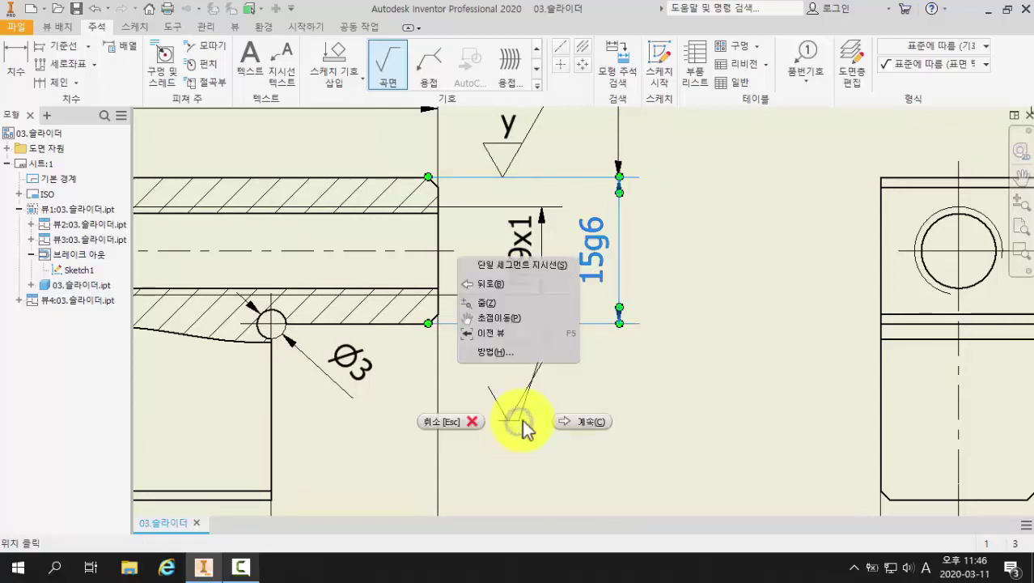
left_click(584, 418)
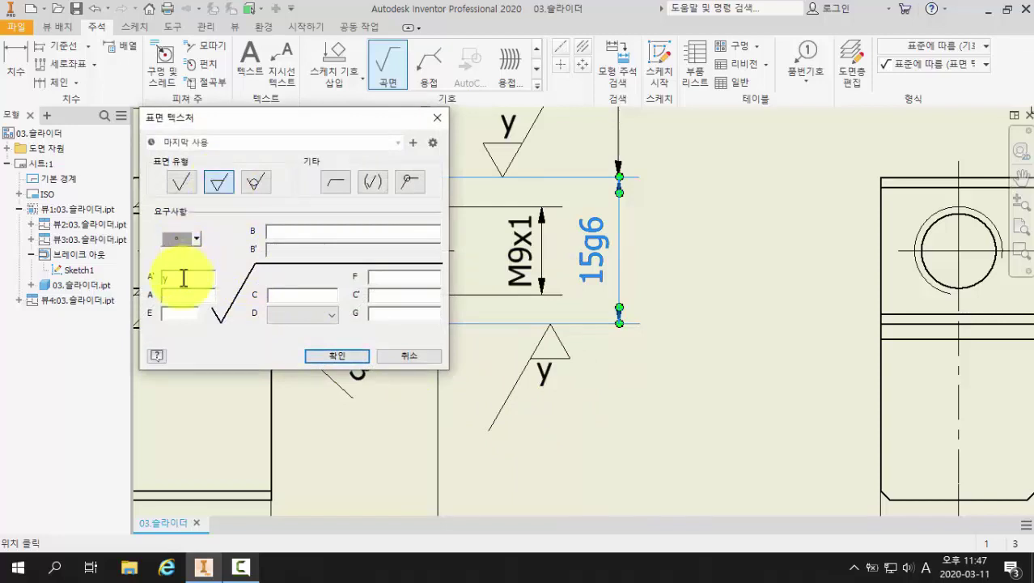
left_click(184, 278)
type("y")
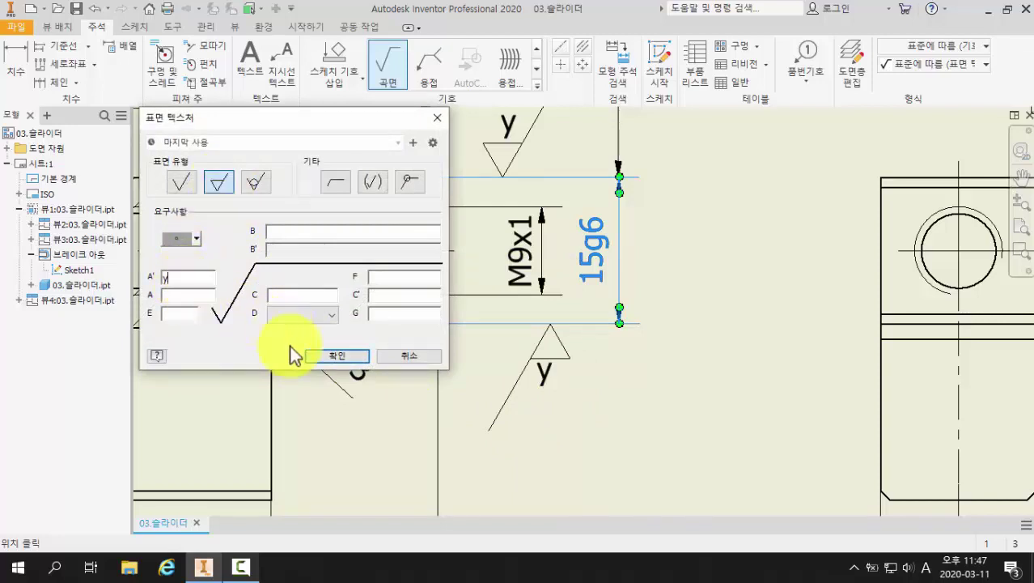
left_click(320, 355)
Step: Add a material-removal surface texture symbol with value x to the right extension line of the front view's 17 +0.05/+0.02 dimension
mouse_move(549, 462)
middle_mouse_down()
mouse_move(644, 362)
mouse_move(629, 361)
middle_mouse_up()
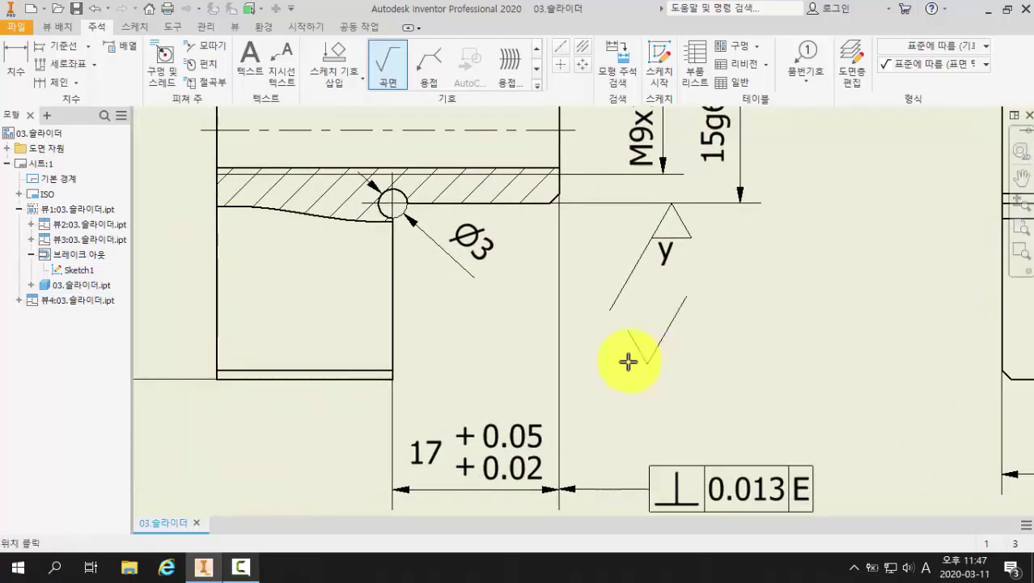
left_click(558, 366)
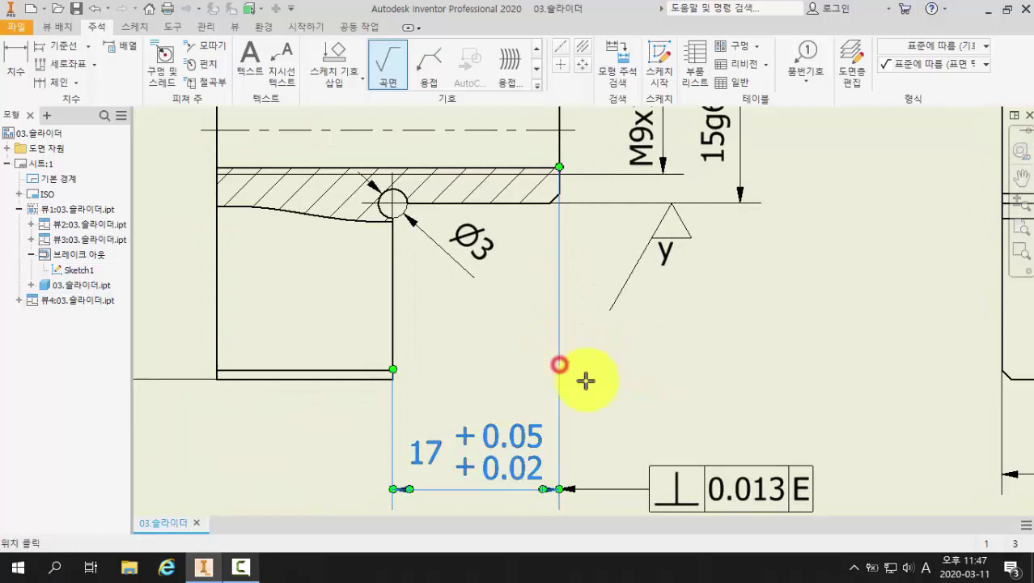
right_click(629, 392)
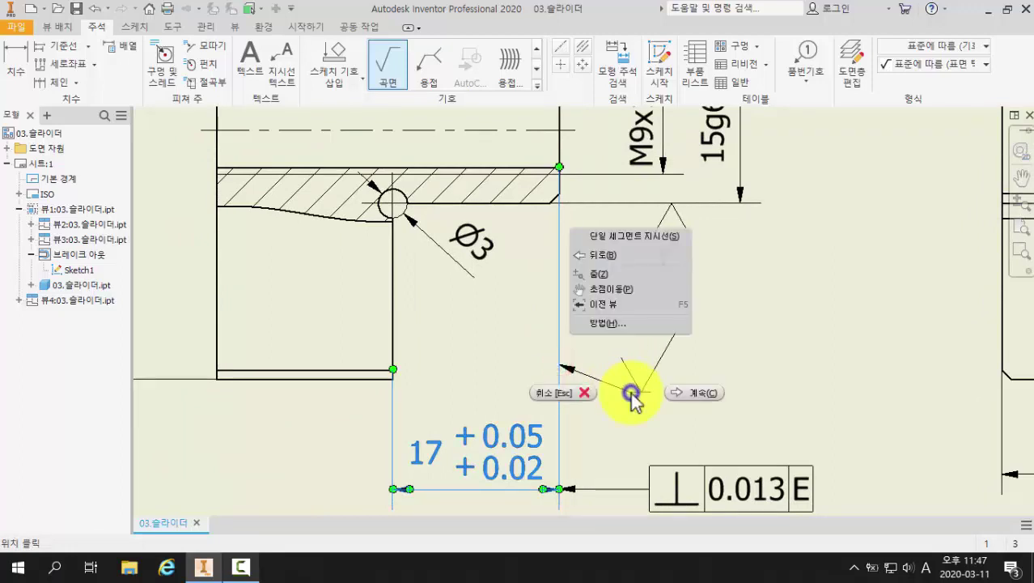
left_click(699, 397)
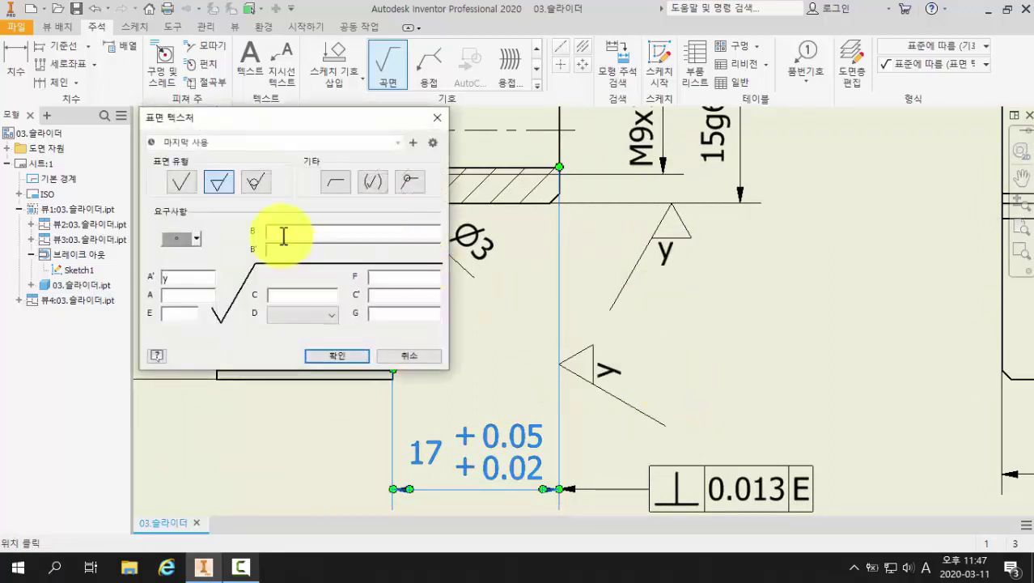
left_click(171, 278)
type("x")
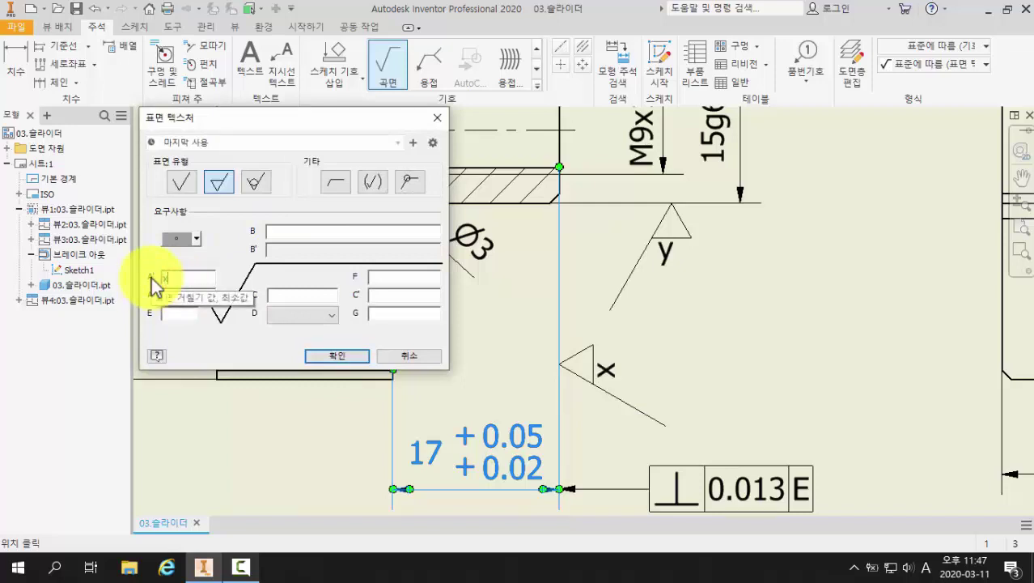
left_click(335, 357)
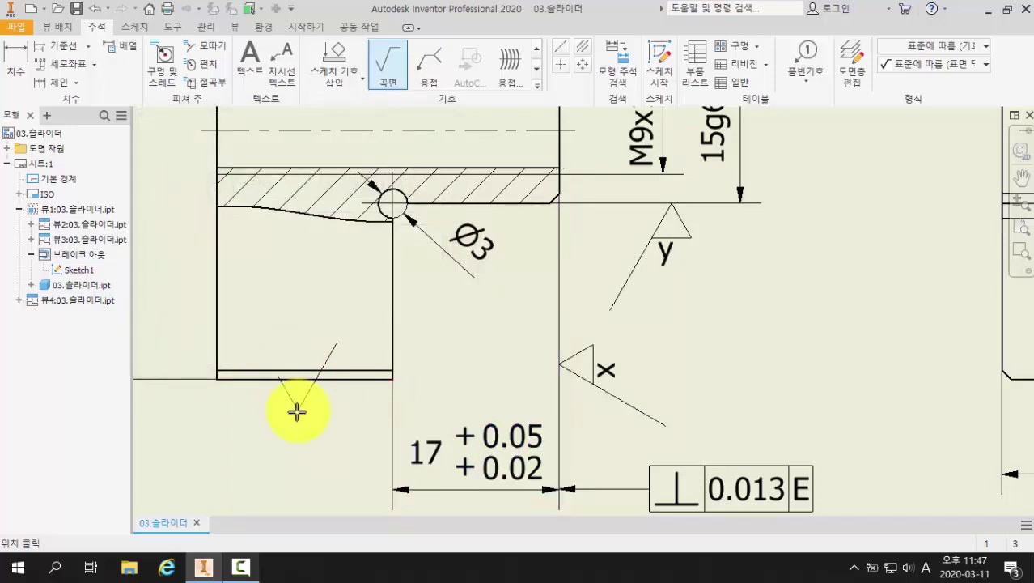
Step: Add a material-removal surface texture symbol with value y to the vertical edge below the Ø3 hole in the front view
left_click(394, 333)
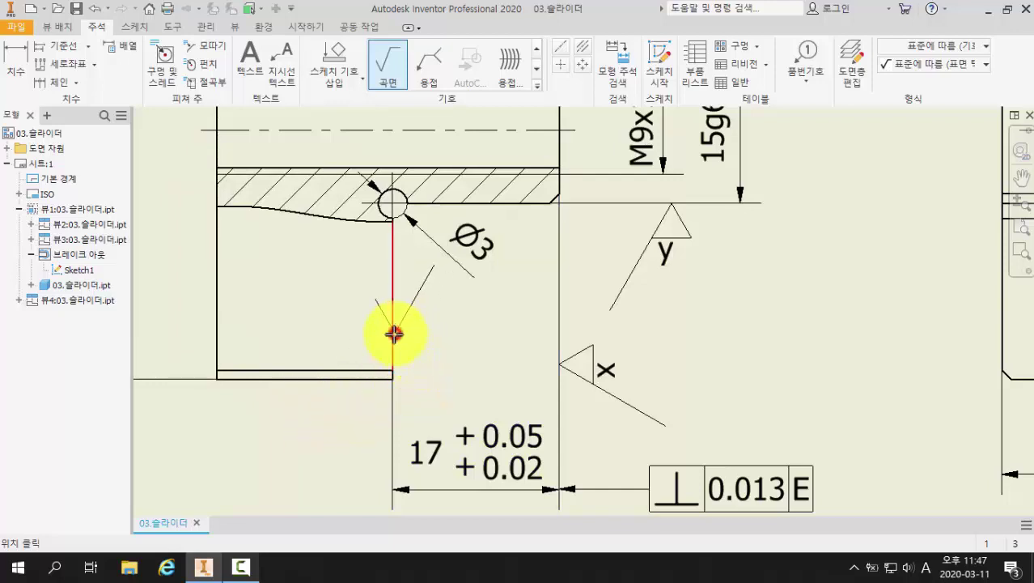
right_click(447, 367)
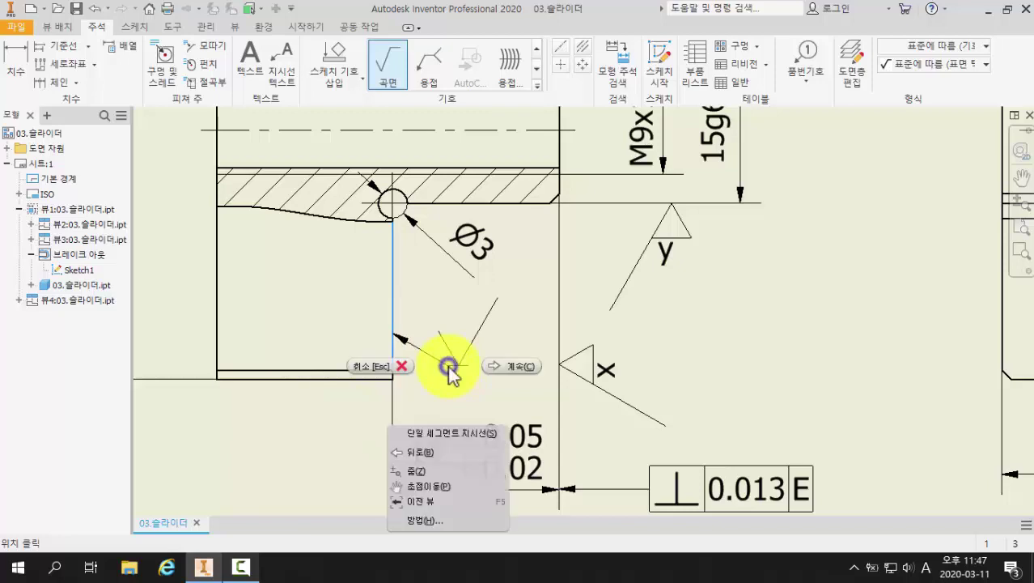
left_click(492, 368)
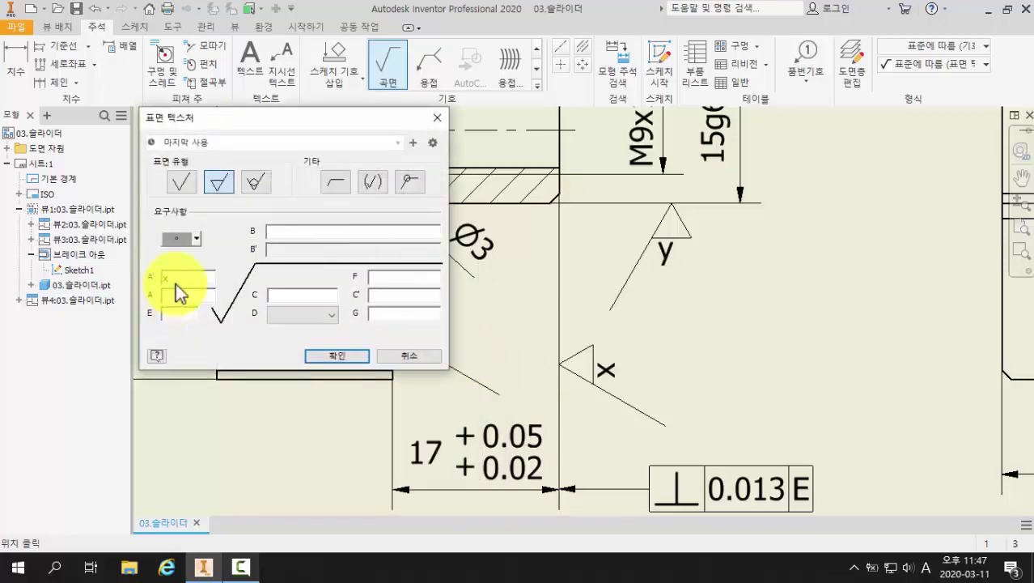
left_click_drag(175, 279, 132, 280)
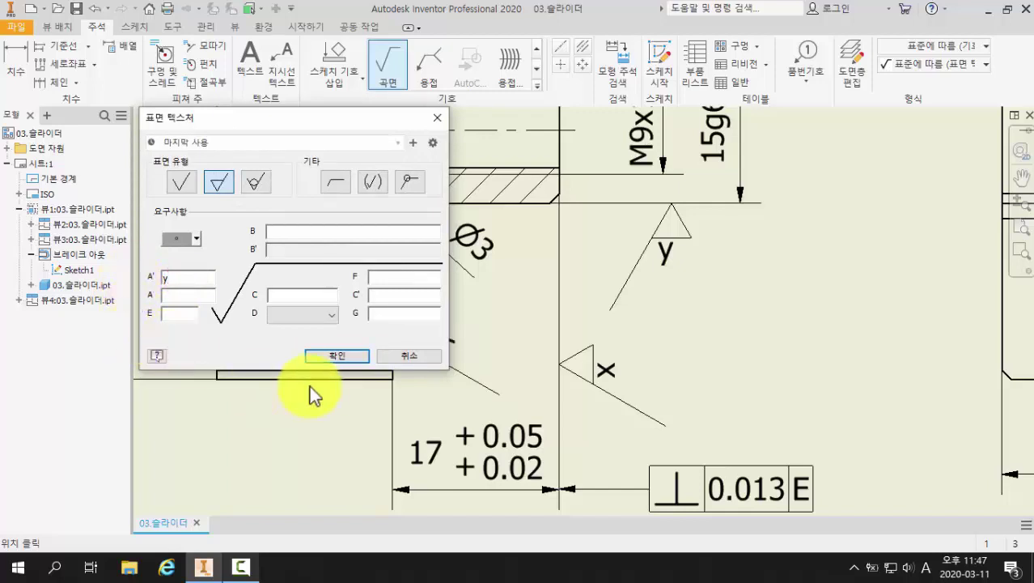
left_click(335, 357)
Step: Add a material-removal surface texture symbol with value y to the lower extension line of the 33±0.02 dimension, beside datum E
key("F2")
left_click_drag(238, 440, 430, 404)
key("Escape")
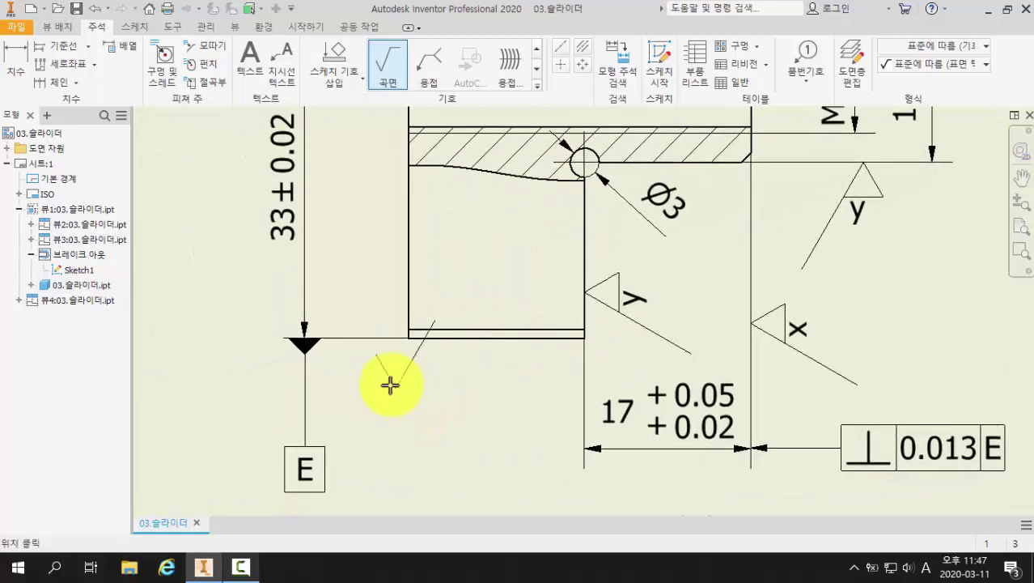
left_click(375, 341)
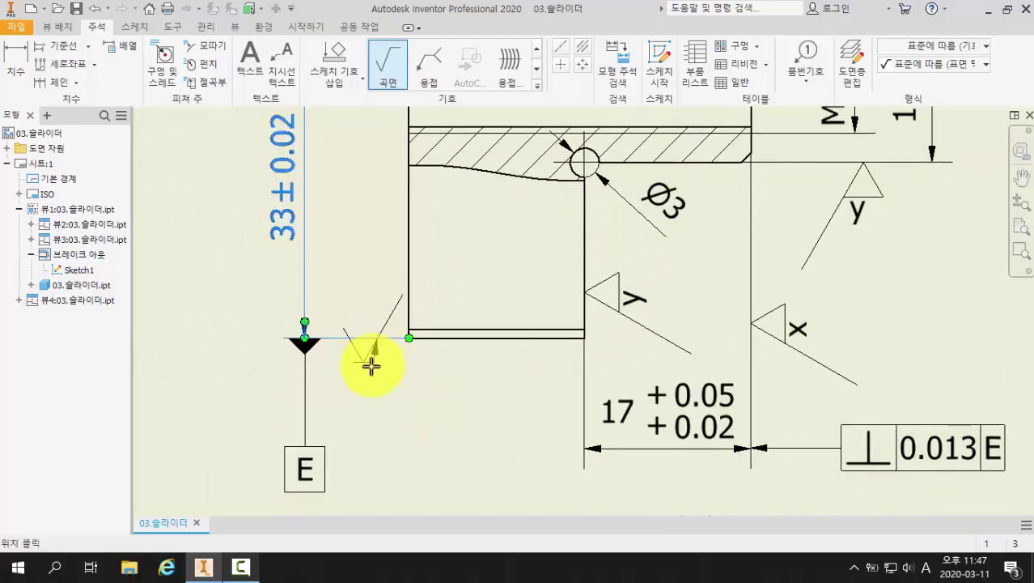
right_click(359, 405)
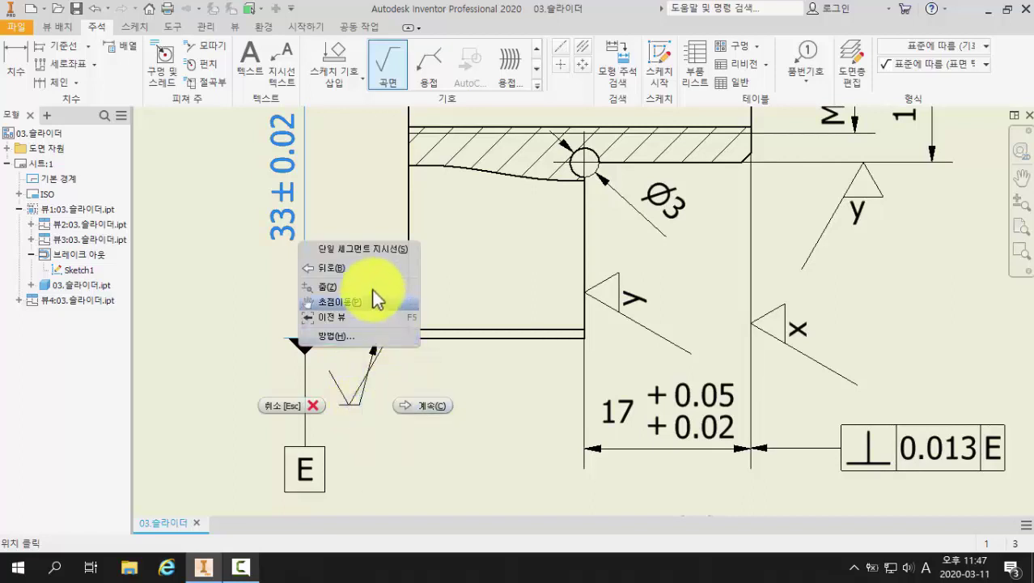
left_click(425, 411)
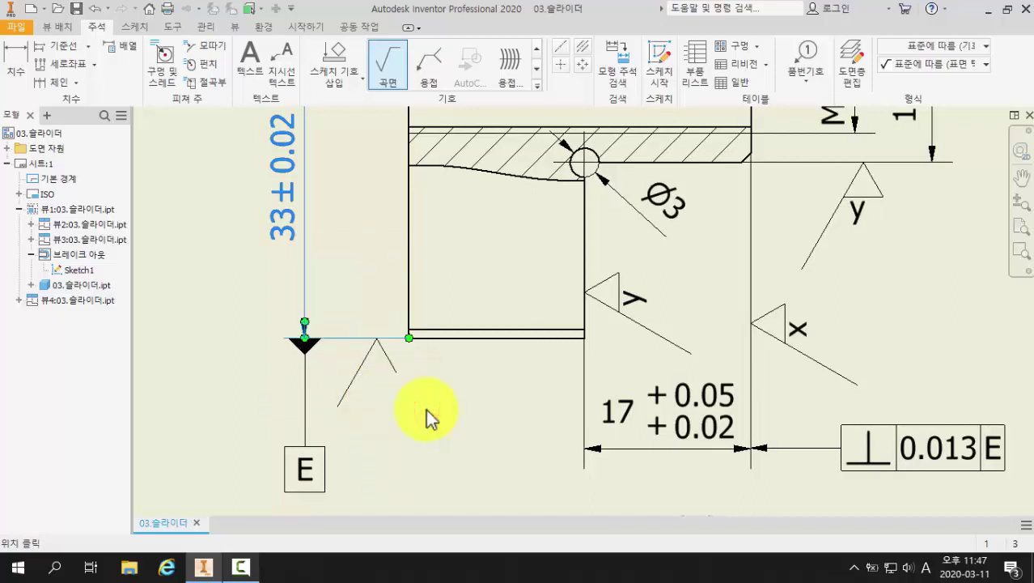
left_click(326, 357)
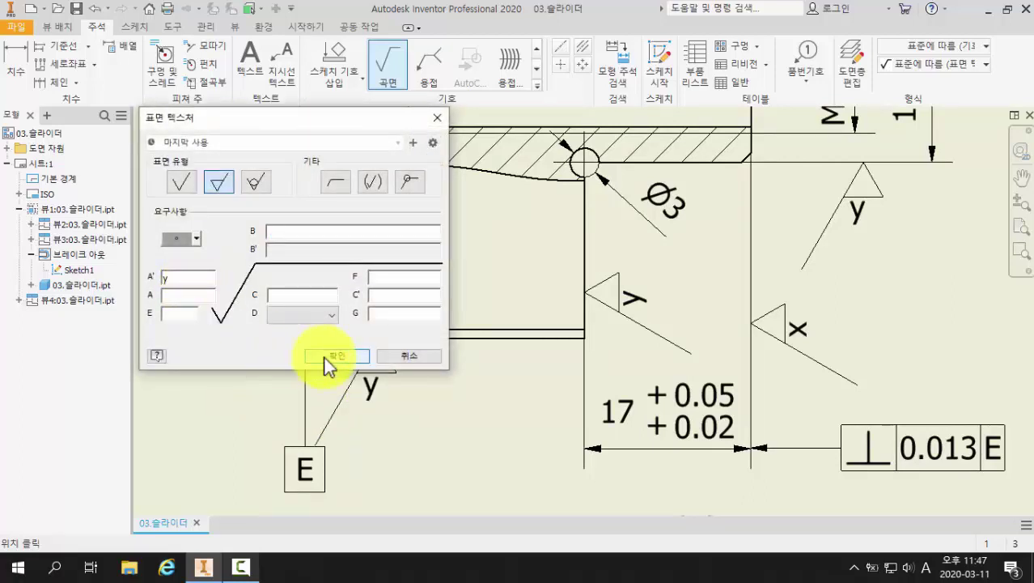
Step: Add a material-removal surface texture symbol with value x to the left vertical edge of the side view's lower block
scroll(413, 386, "up", 3)
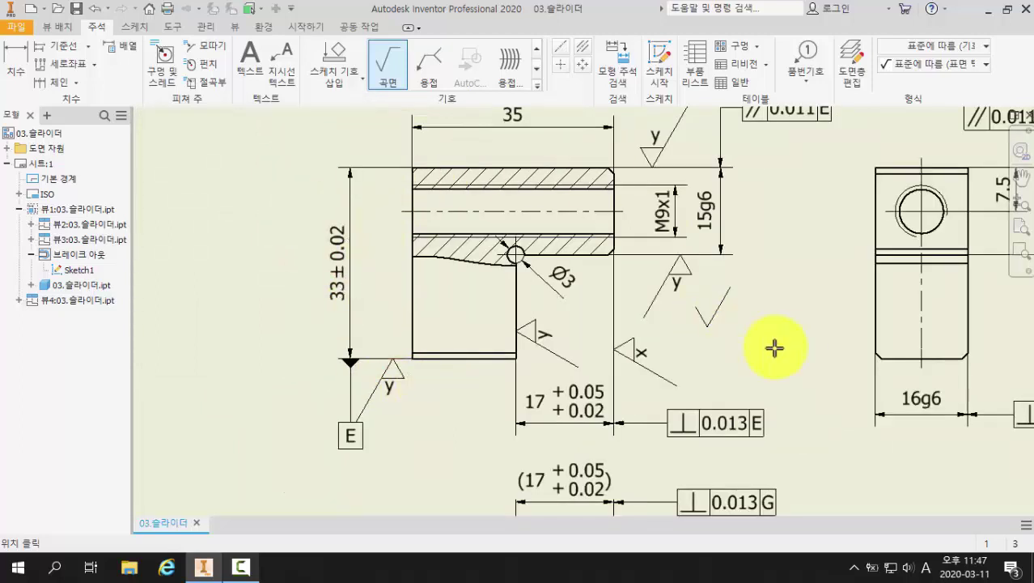
mouse_move(771, 344)
middle_mouse_down()
mouse_move(536, 369)
mouse_move(512, 348)
middle_mouse_up()
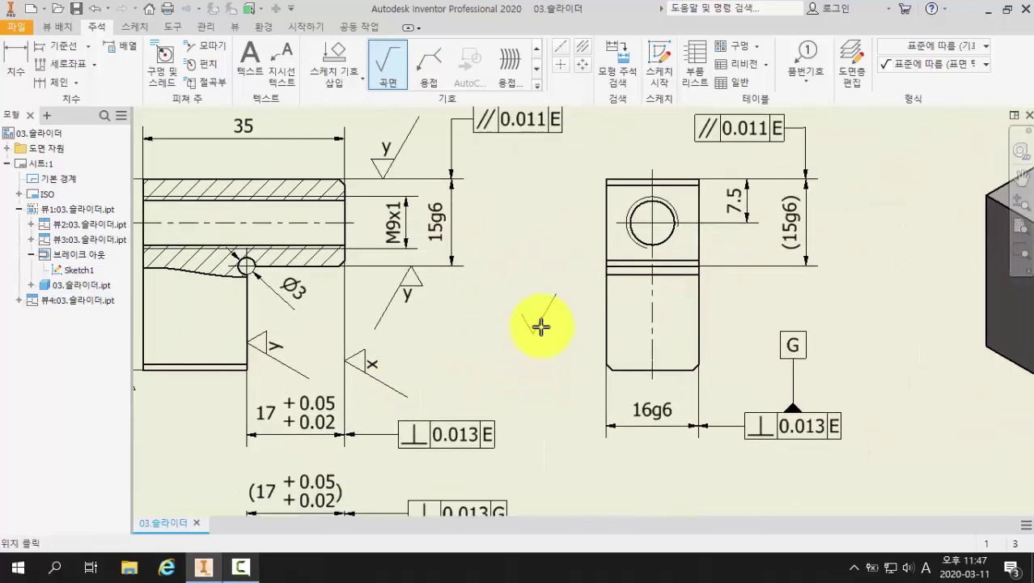
left_click(604, 330)
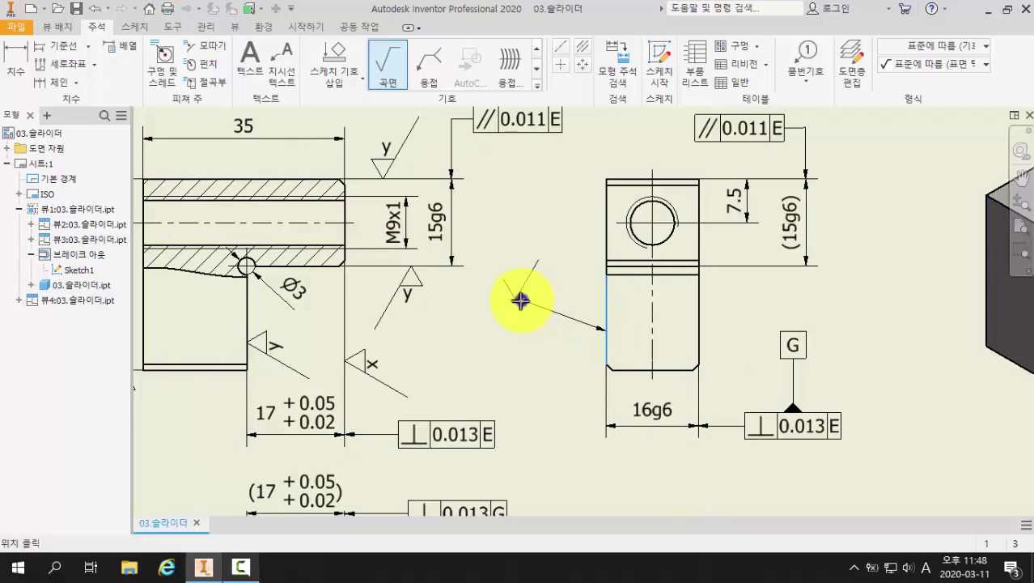
right_click(577, 307)
key("Return")
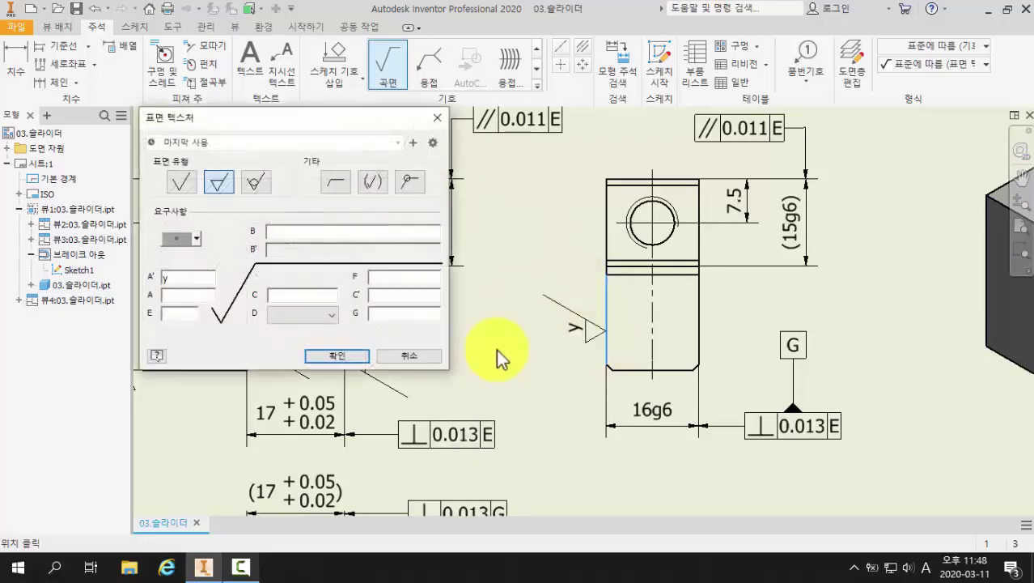
left_click(192, 280)
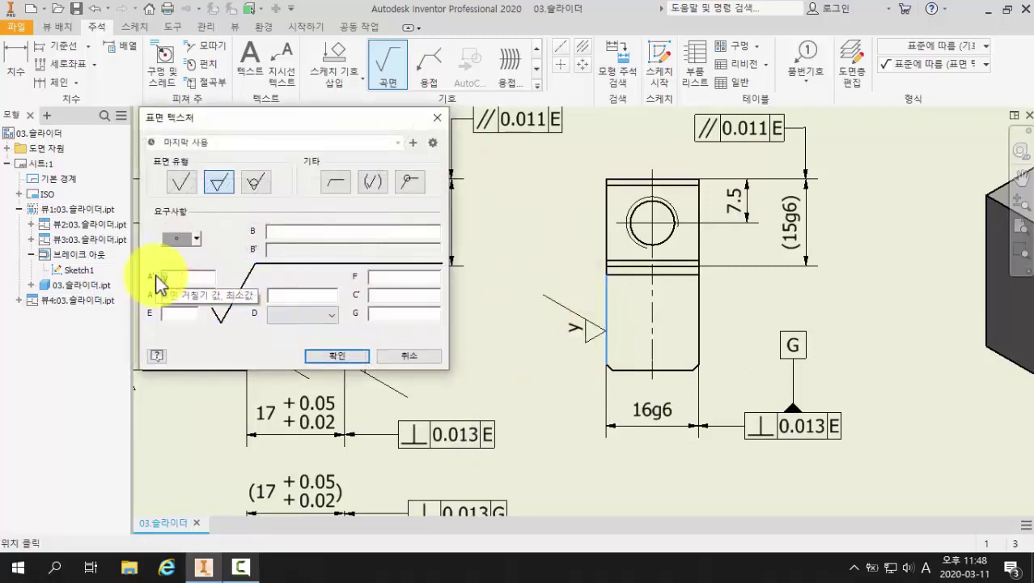
left_click(330, 355)
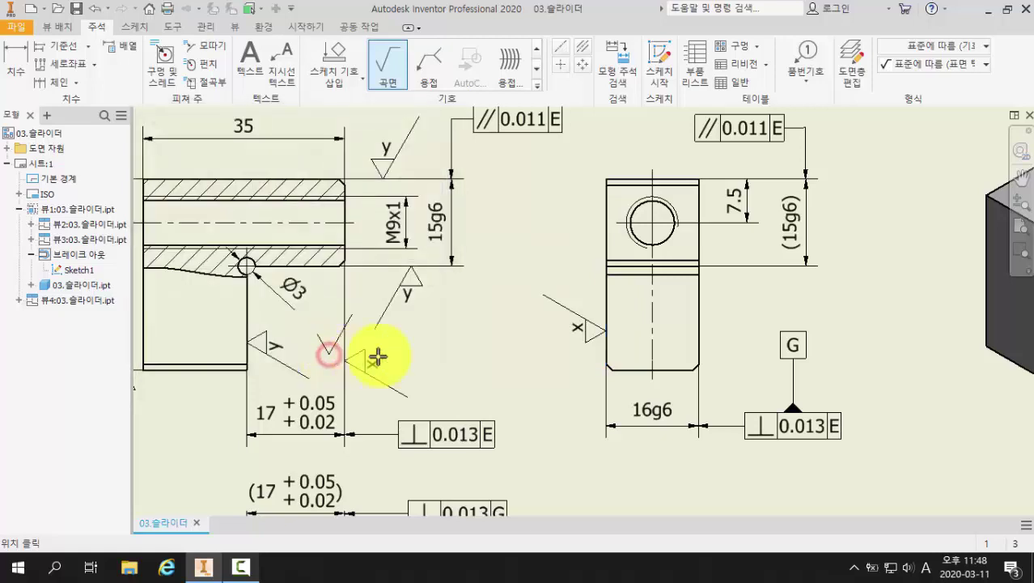
Step: Add a material-removal surface texture symbol with value x to the right vertical edge of the side view's lower block
left_click(697, 328)
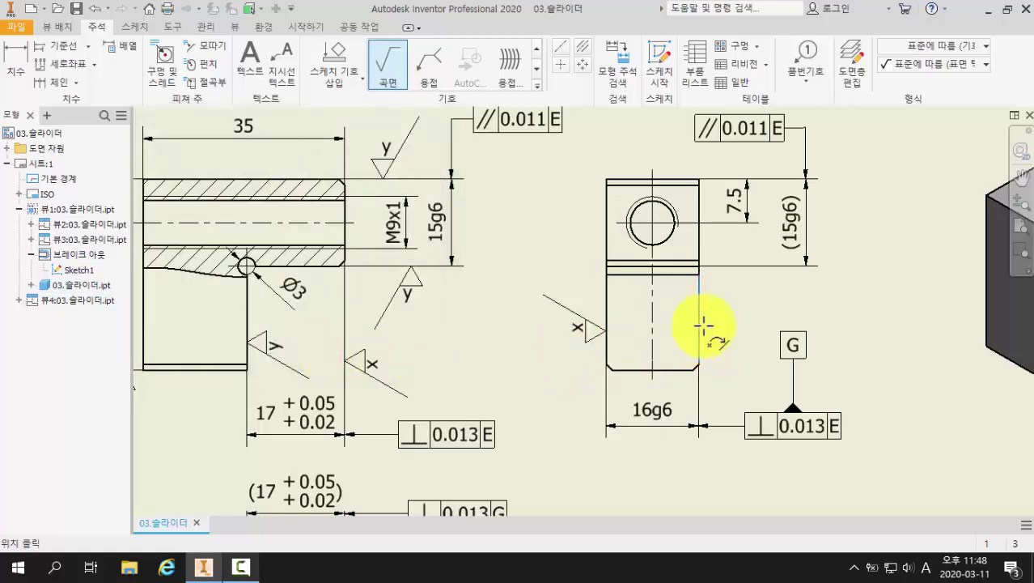
right_click(751, 304)
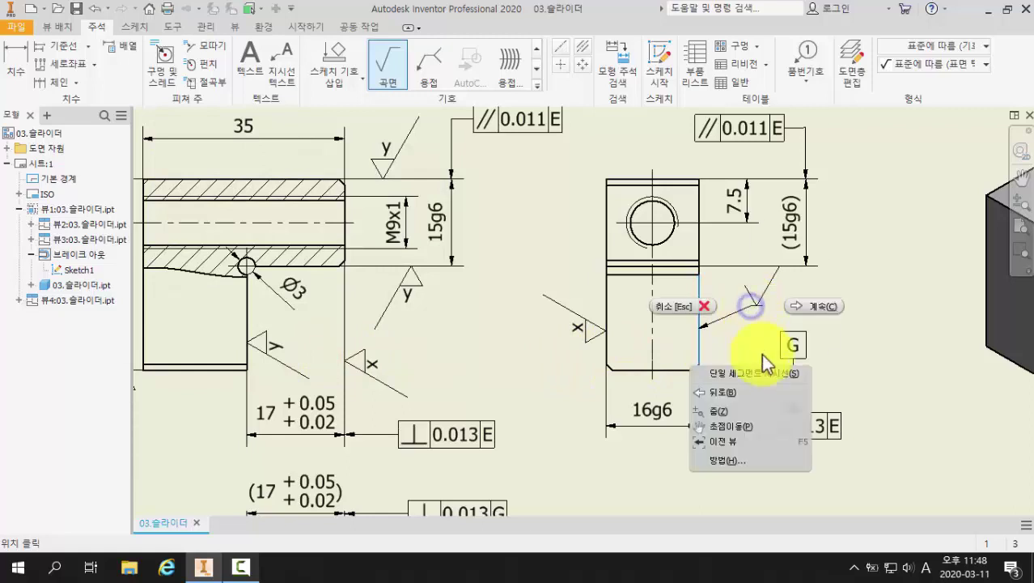
left_click(802, 310)
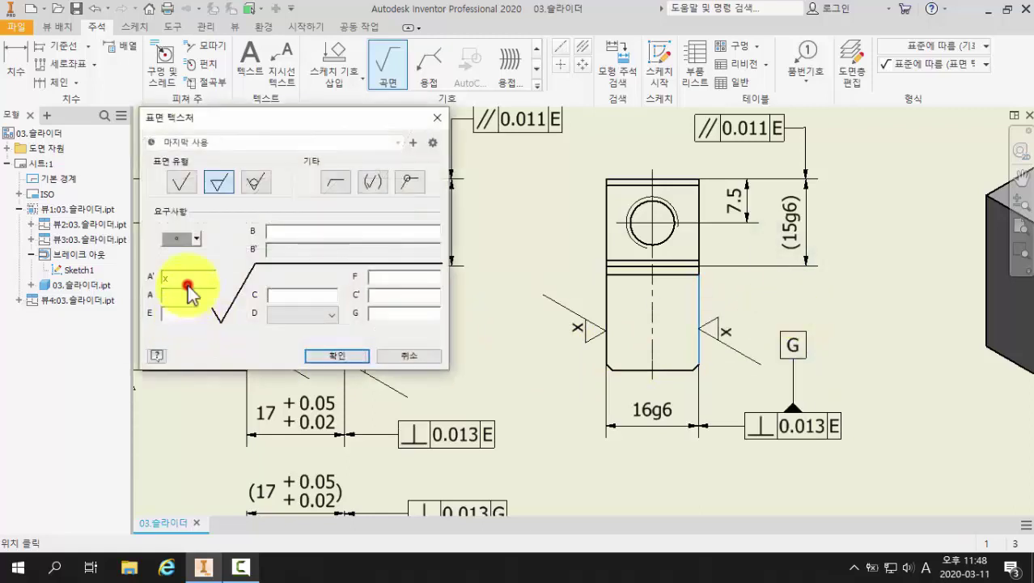
left_click(339, 357)
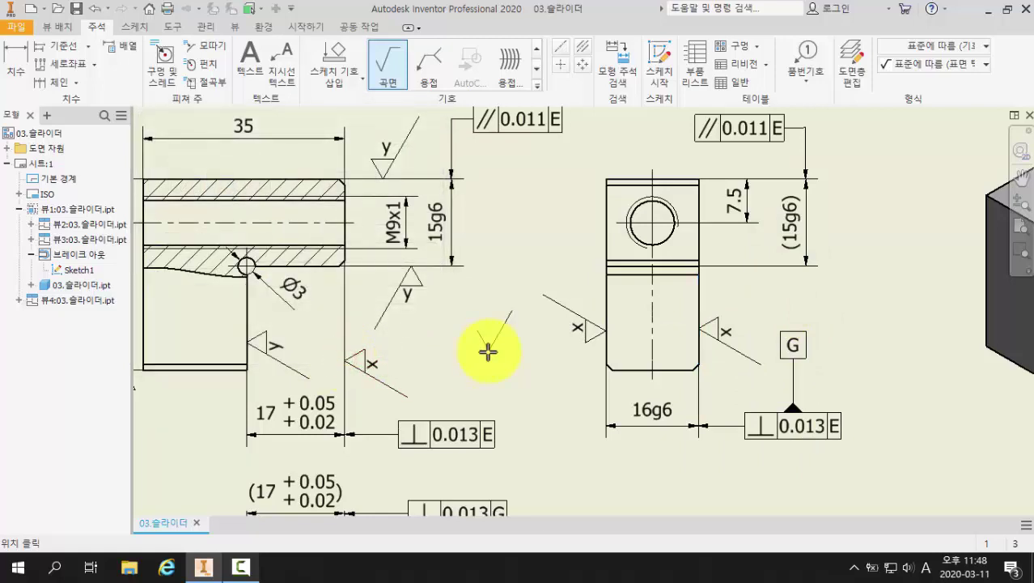
key("Escape")
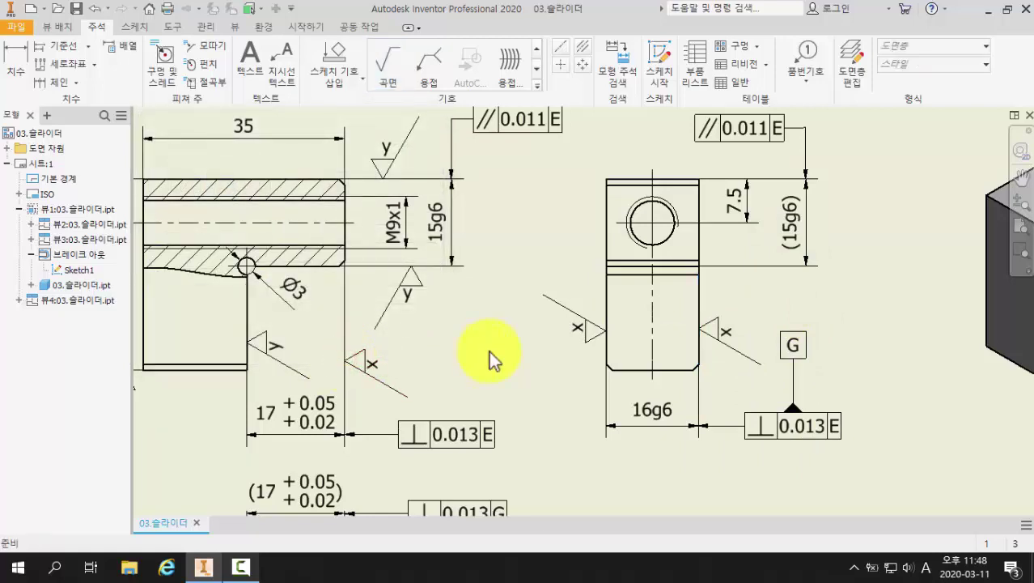
scroll(490, 356, "down", 5)
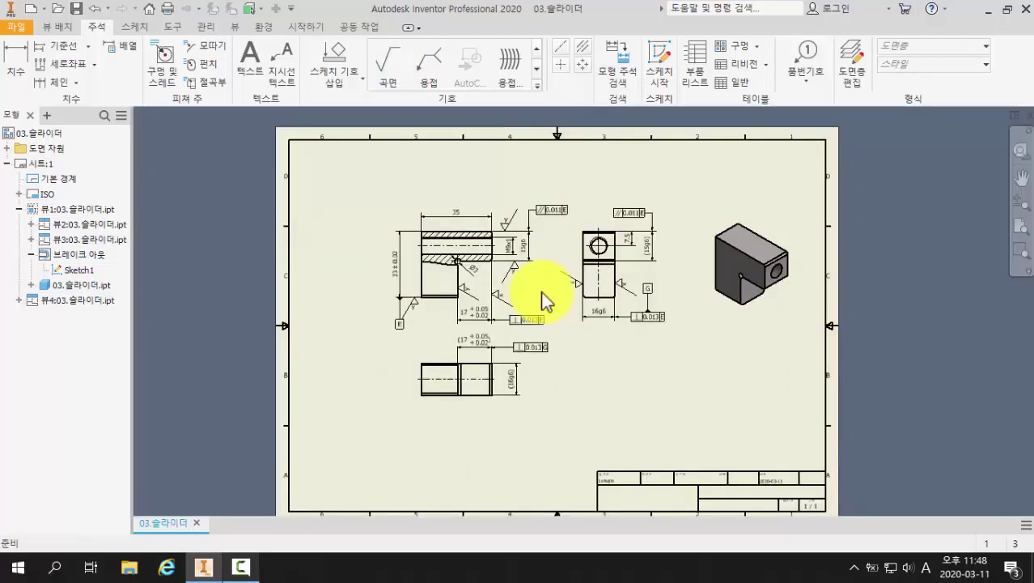
scroll(542, 299, "up", 3)
middle_click_drag(543, 294, 503, 300)
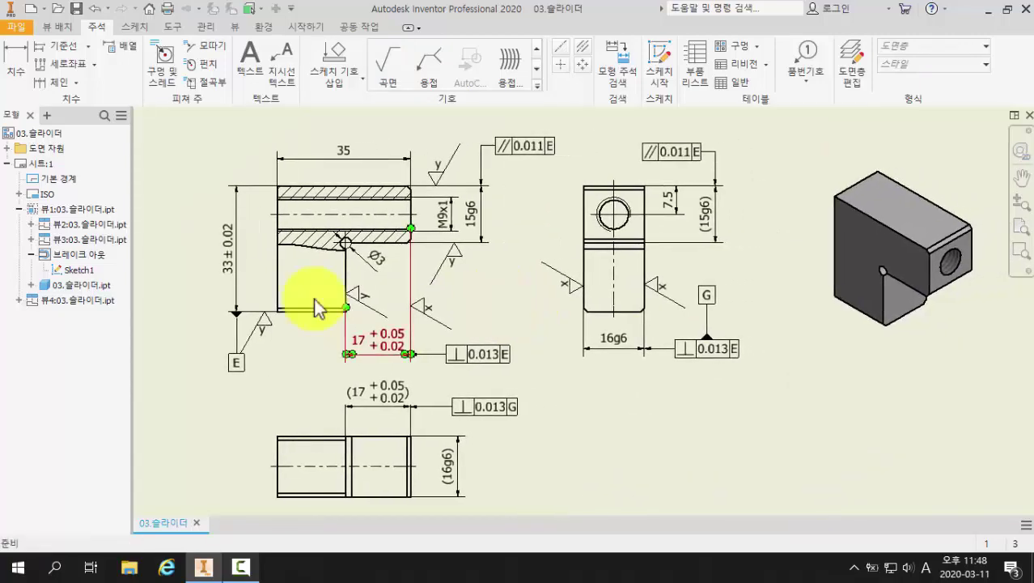